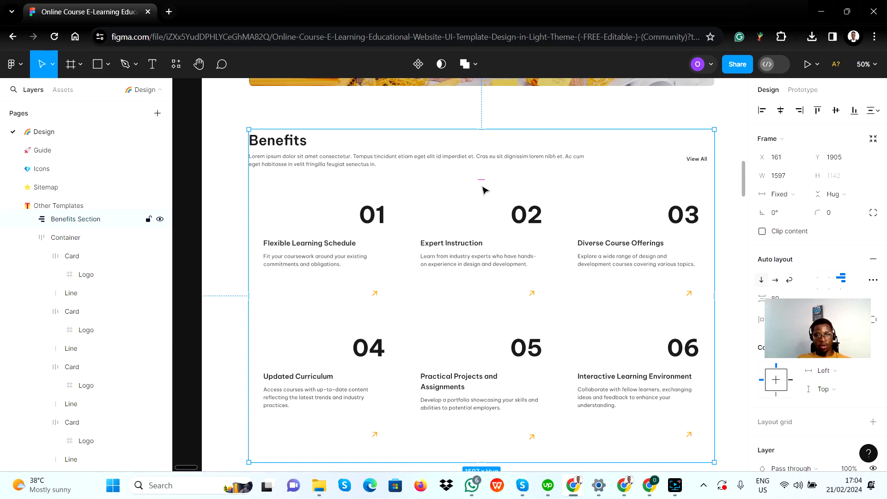
Inspect the Benefits Section frame and the Container layer below it in the Figma design, and return to the Bubble editor
left_click(68, 241)
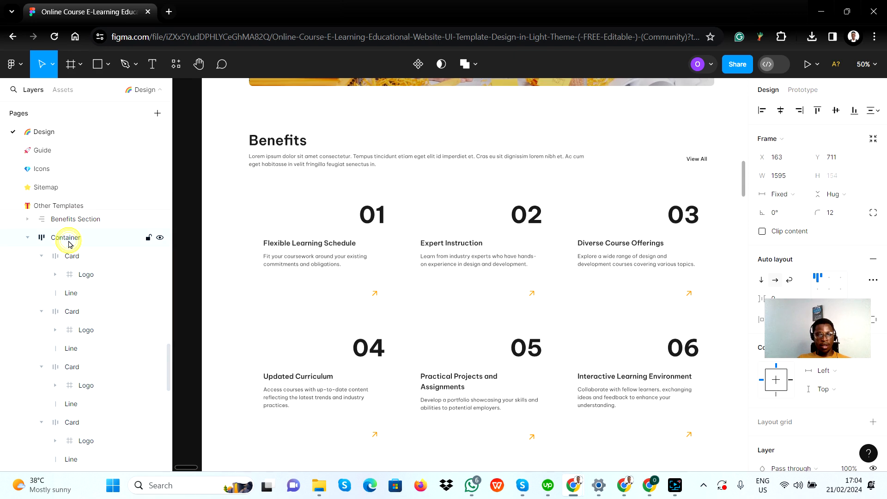
left_click(80, 223)
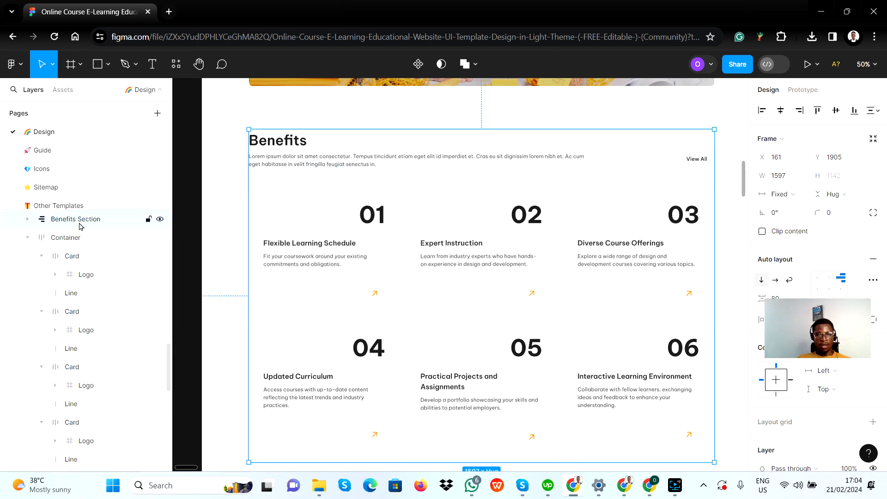
left_click(74, 238)
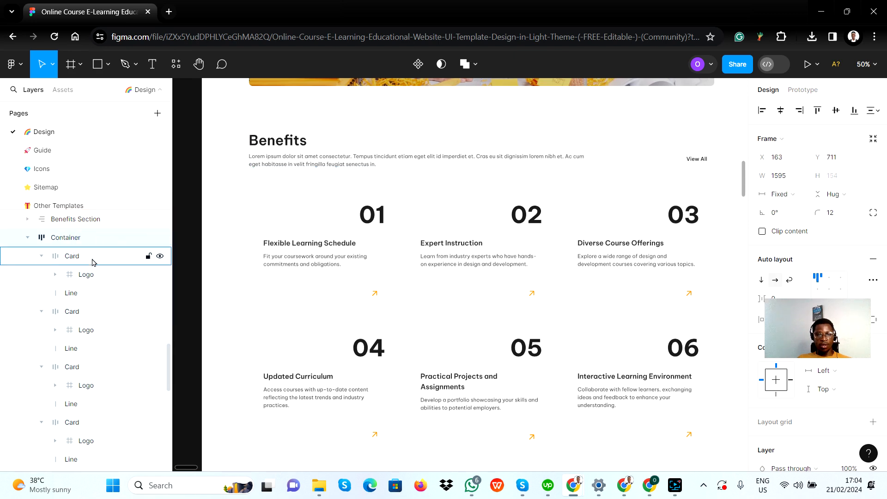
left_click(347, 171)
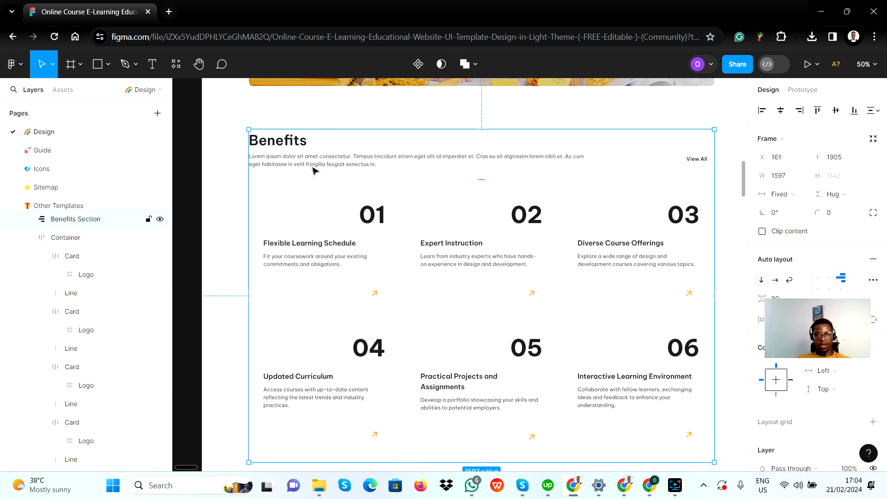
key("alt+Tab")
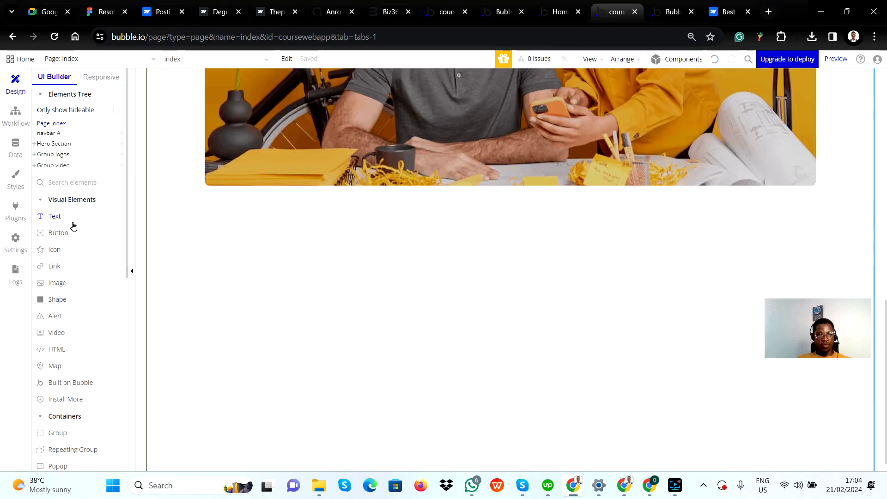
left_click(58, 433)
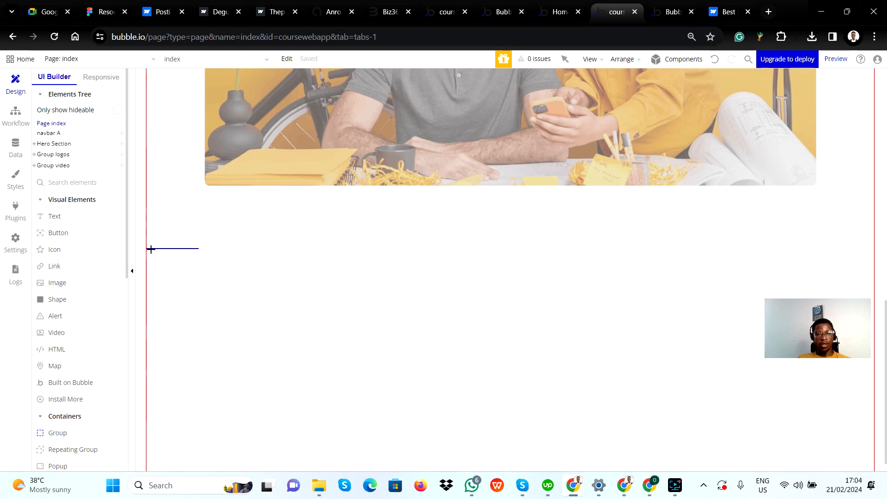
mouse_move(151, 250)
left_mouse_down()
mouse_move(324, 459)
mouse_move(828, 454)
mouse_move(874, 471)
left_mouse_up()
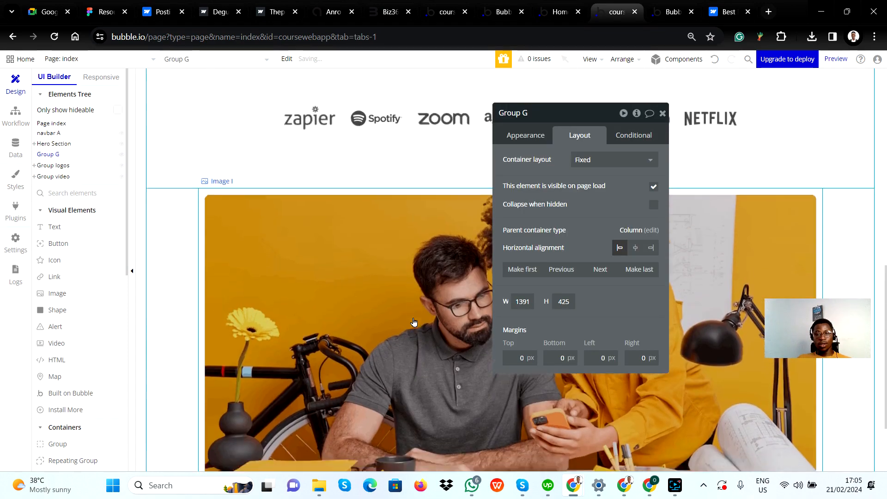
scroll(413, 324, "up", 10)
scroll(309, 311, "down", 1)
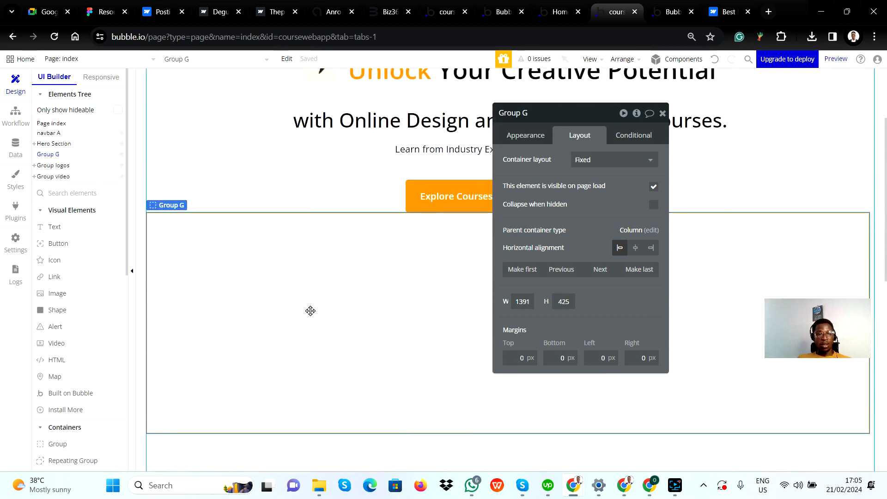
left_click(287, 58)
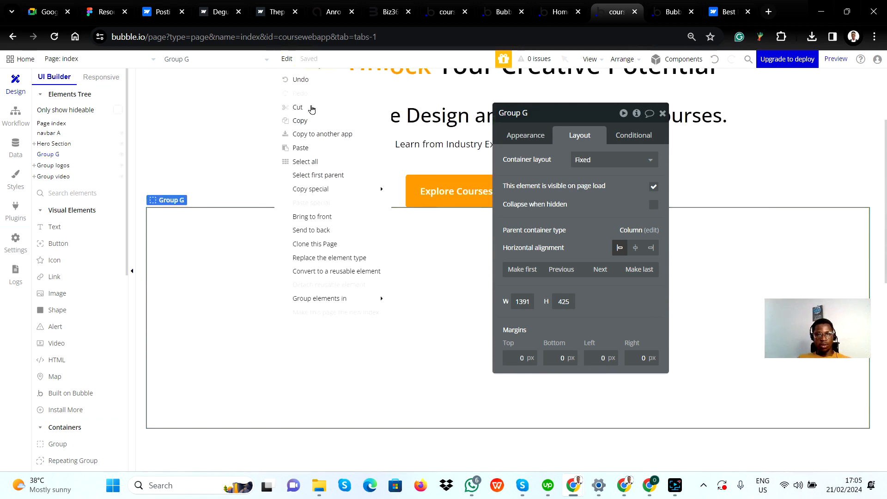
left_click(301, 79)
scroll(305, 205, "down", 3)
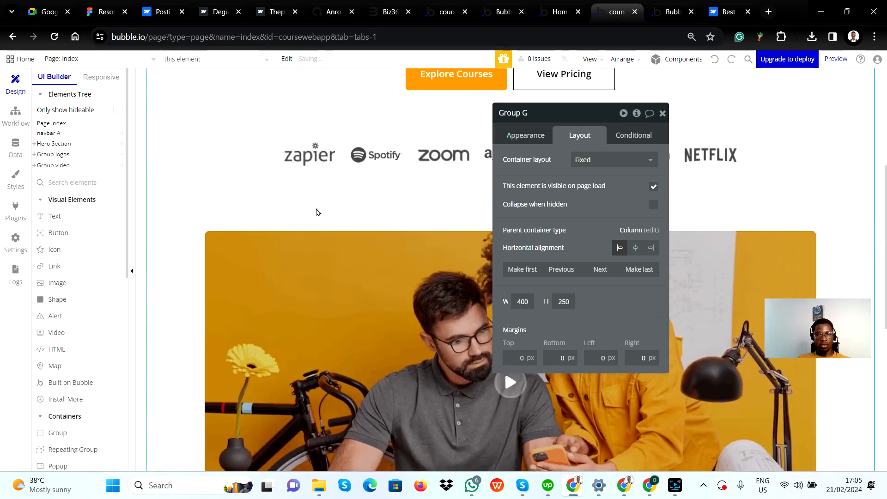
scroll(317, 212, "up", 3)
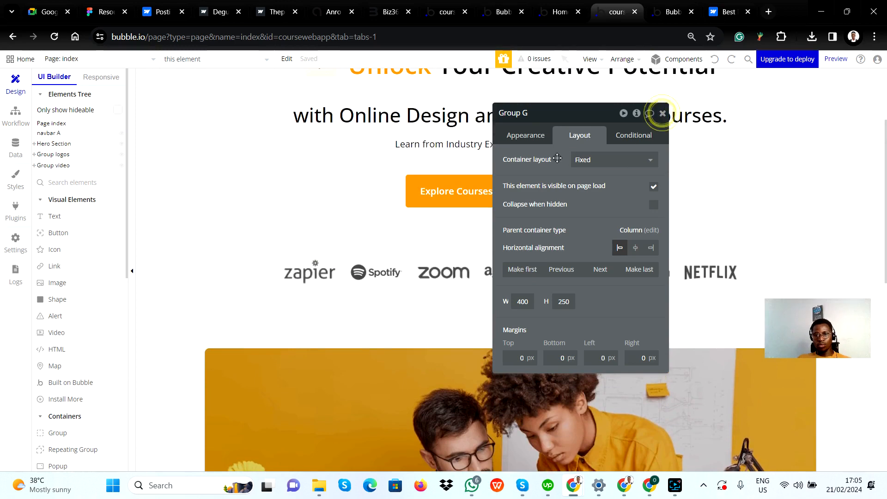
left_click(662, 113)
Draw a group about 1297 px wide and 419 px high on the index page and move it below Group video in the elements tree
scroll(312, 270, "down", 10)
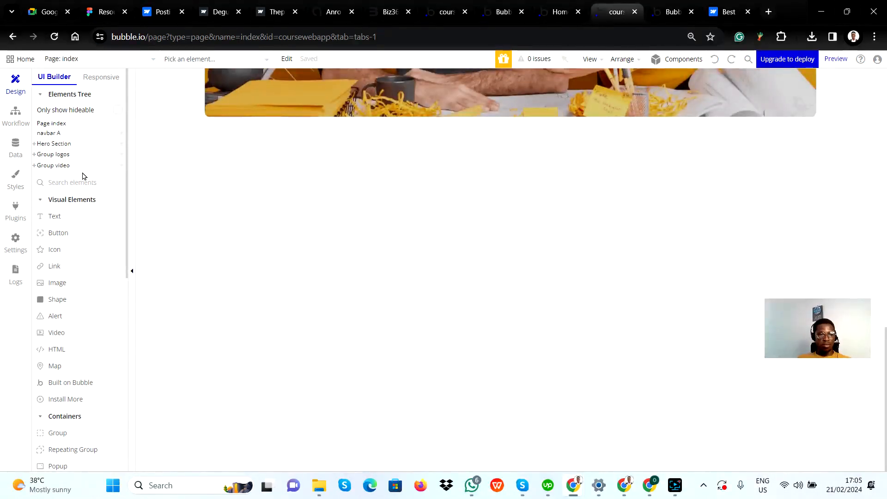
left_click(64, 431)
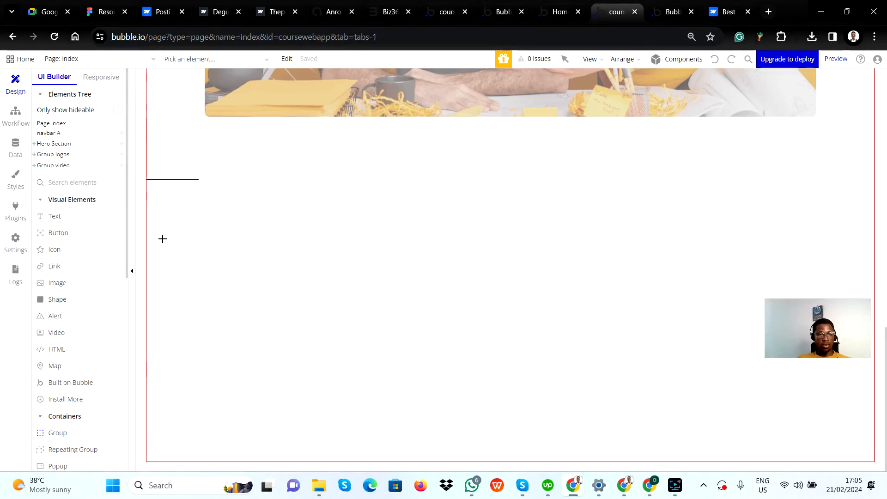
mouse_move(161, 225)
left_mouse_down()
mouse_move(228, 307)
mouse_move(476, 470)
mouse_move(797, 457)
mouse_move(836, 442)
left_mouse_up()
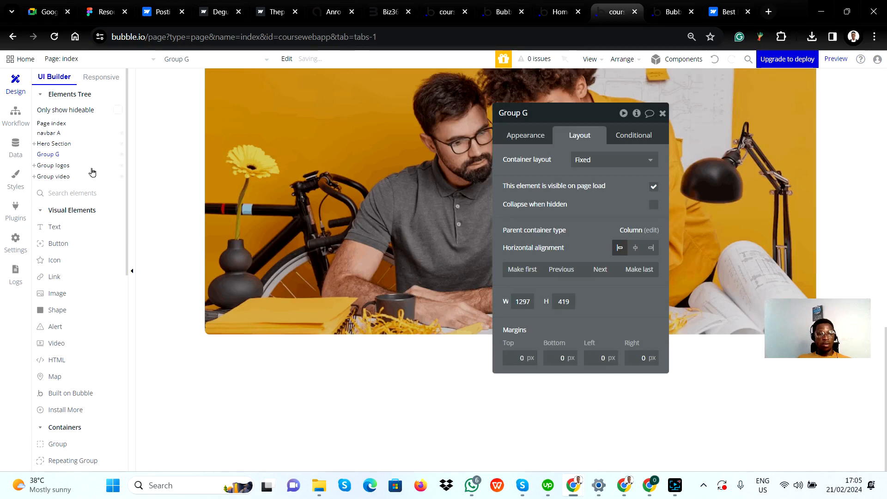
scroll(190, 165, "up", 5)
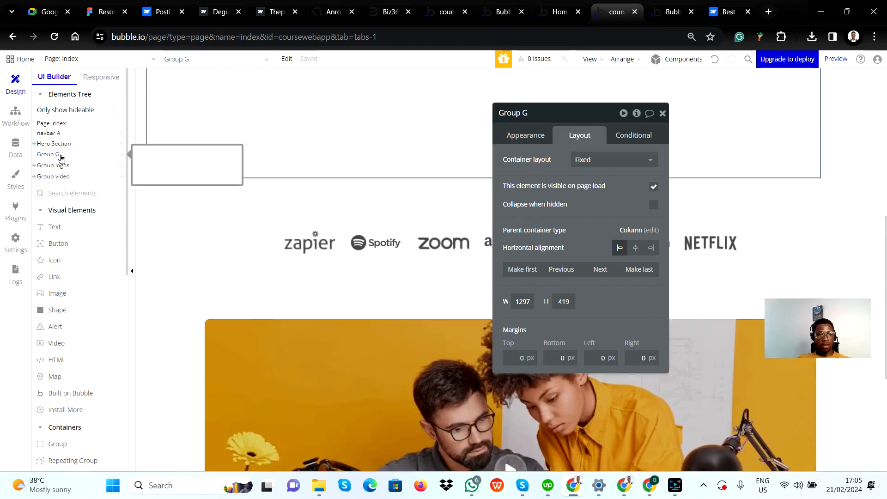
left_click_drag(61, 158, 65, 186)
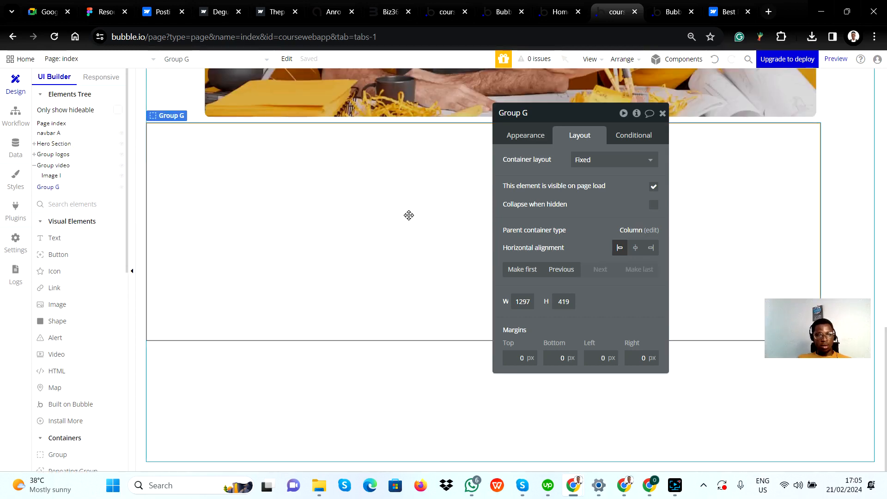
Rename the newly drawn group to Group Benefits
left_click(543, 114)
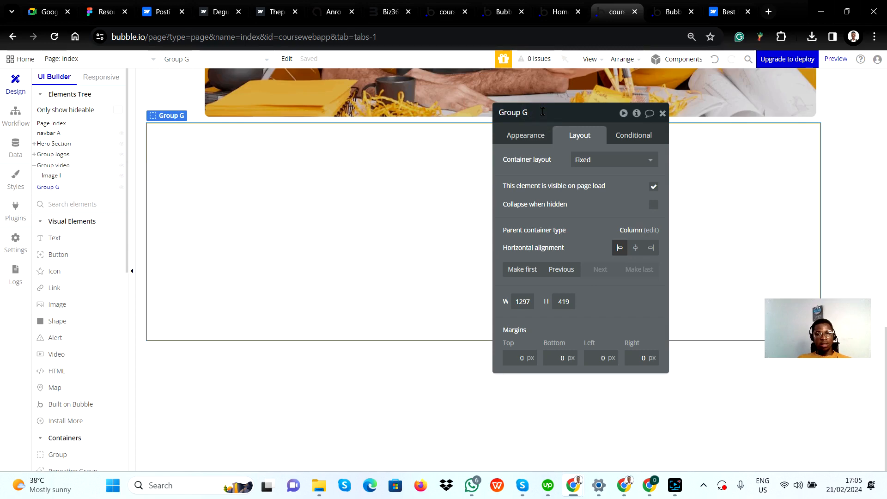
key("alt+Tab")
key("alt+Tab")
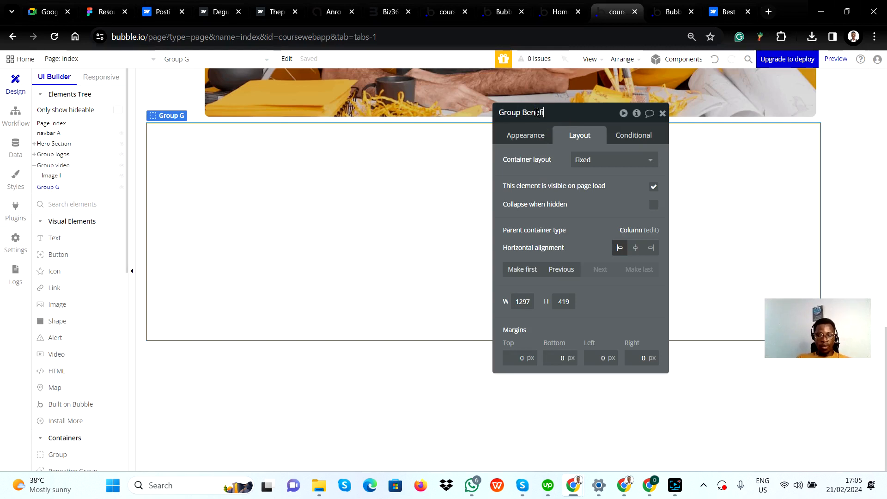
key("Return")
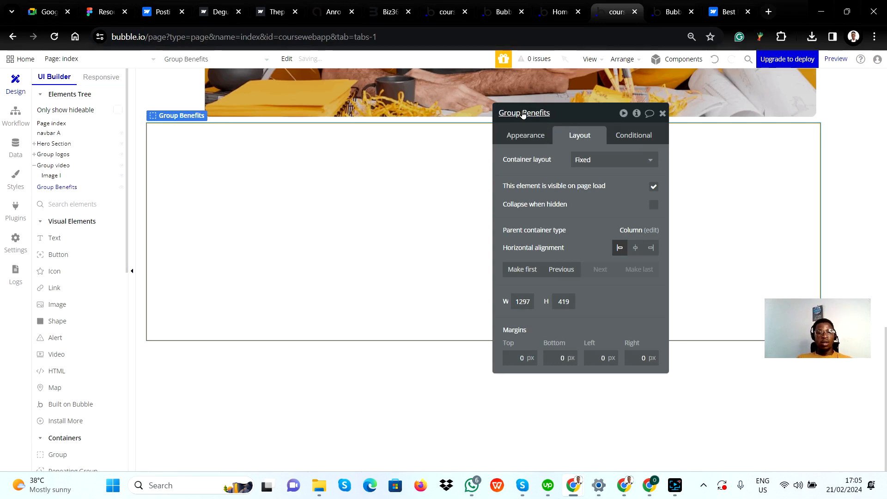
Switch to Figma and examine the Benefits section's heading container, items containers and the spacing between them
key("alt+Tab")
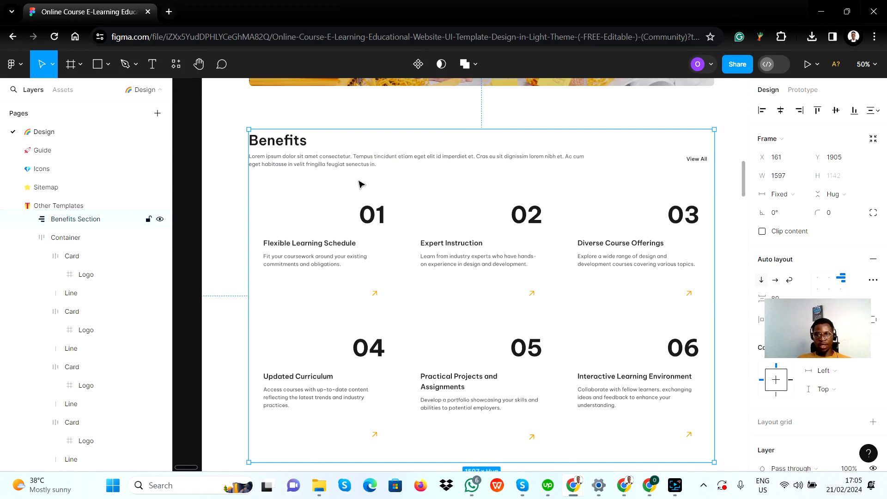
left_click(323, 185)
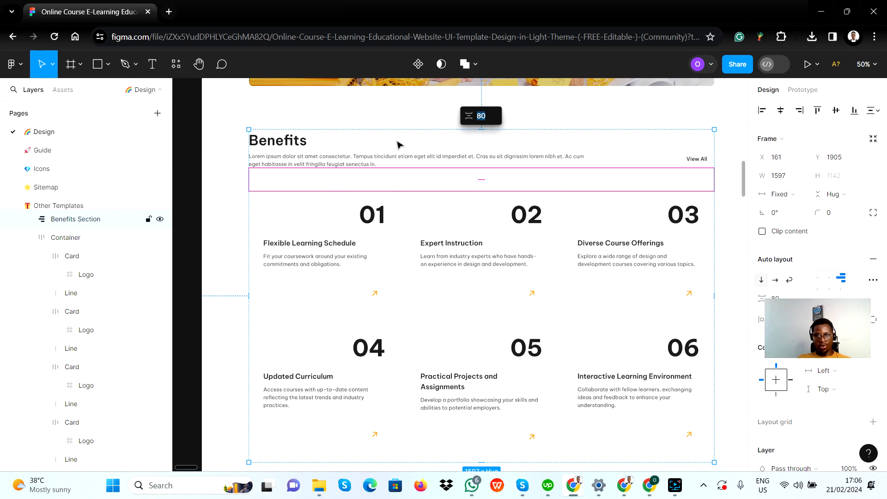
left_click(407, 155)
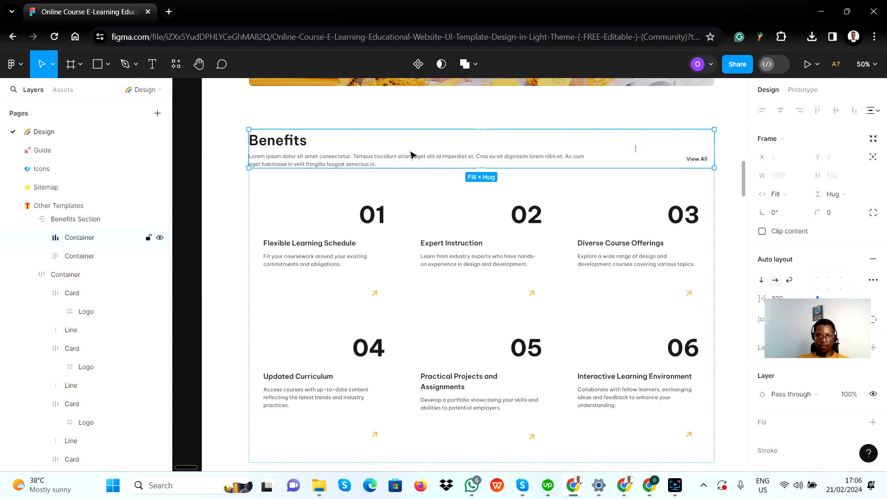
double_click(394, 224)
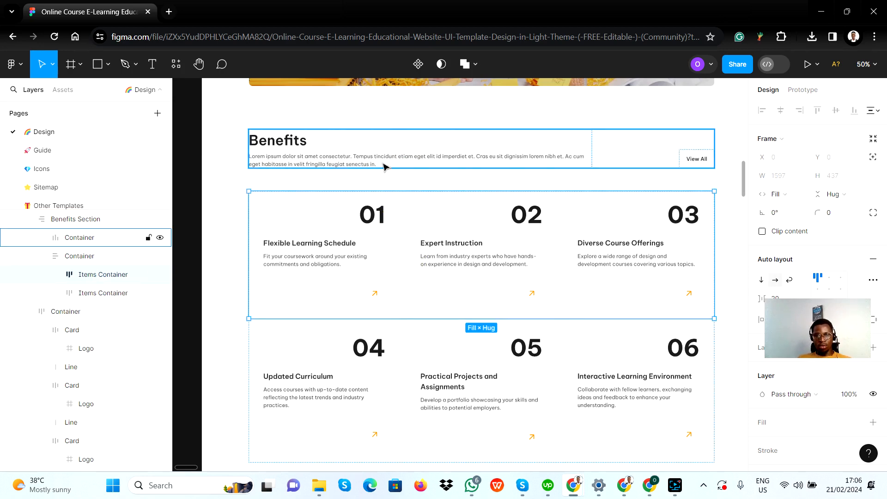
double_click(413, 142)
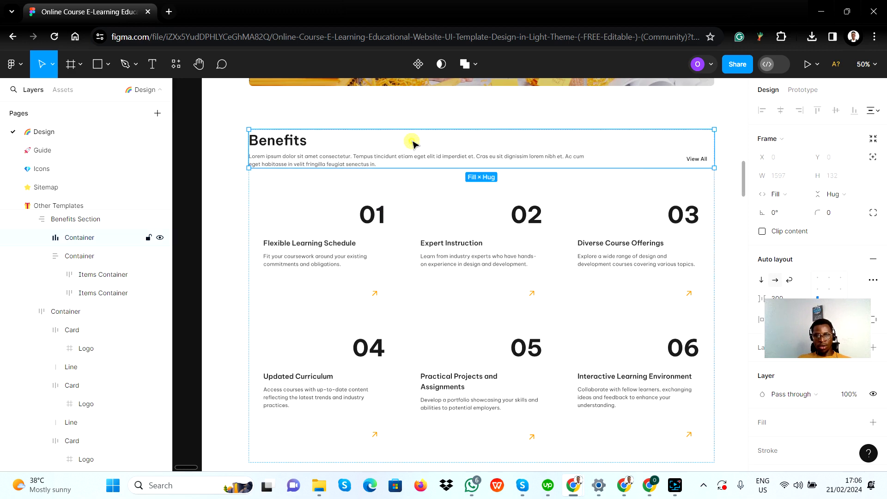
left_click(628, 151)
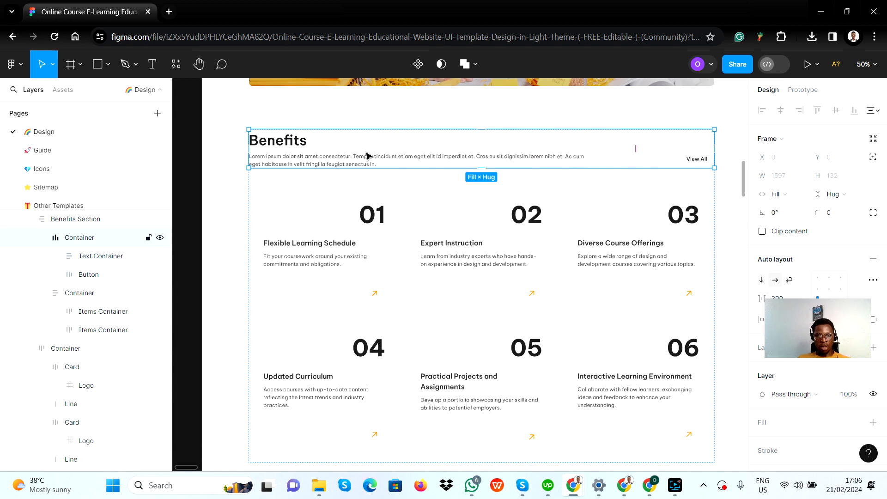
Return to Bubble, set Group Benefits' container layout to Column, and check it against the Figma design
key("alt+Tab")
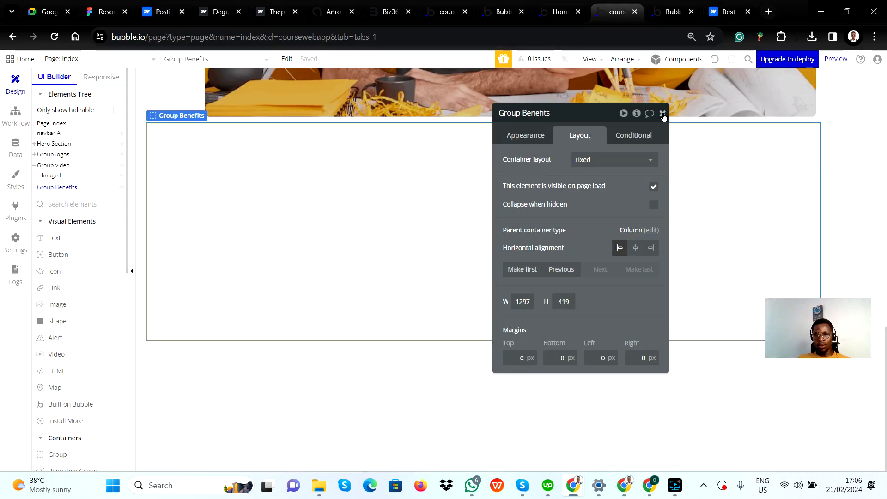
left_click(628, 165)
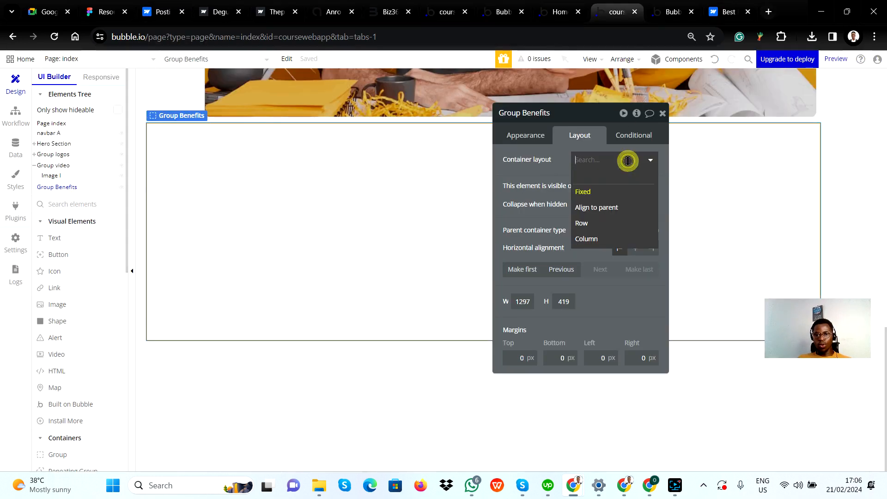
left_click(586, 238)
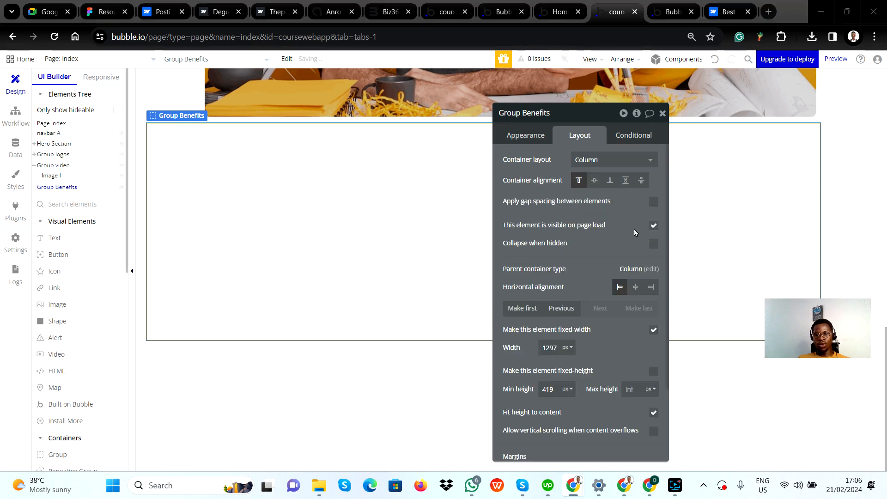
key("alt+Tab")
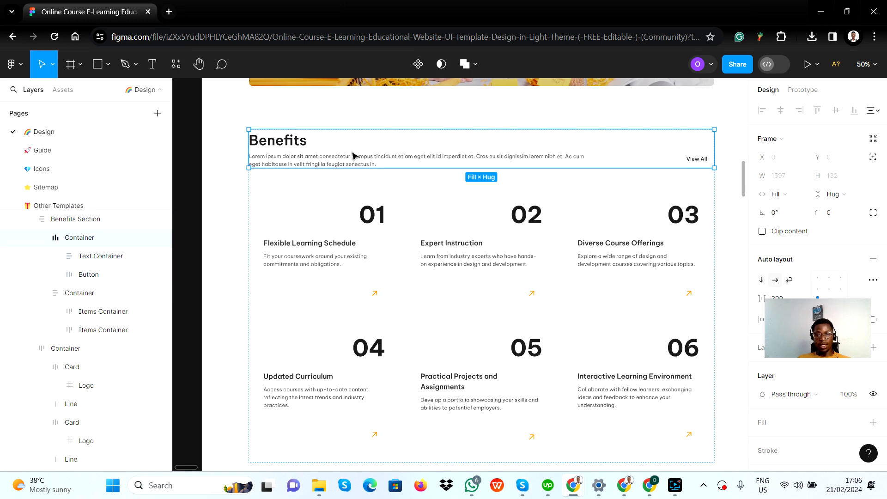
key("alt+Tab")
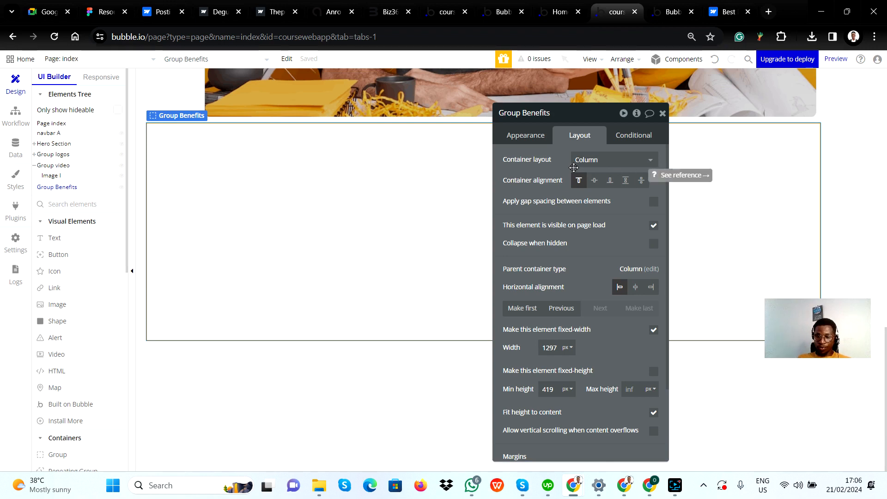
Turn off fixed width for Group Benefits, set its minimum width to 0 px, and close its properties
left_click(654, 329)
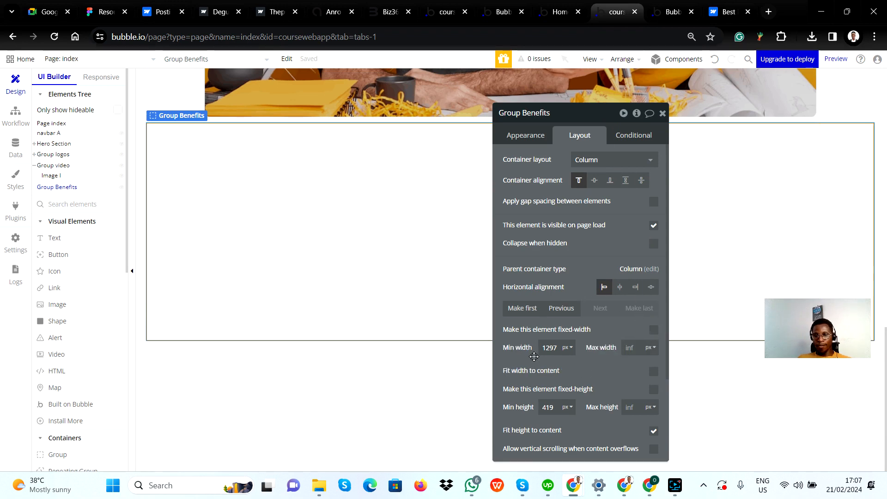
double_click(550, 348)
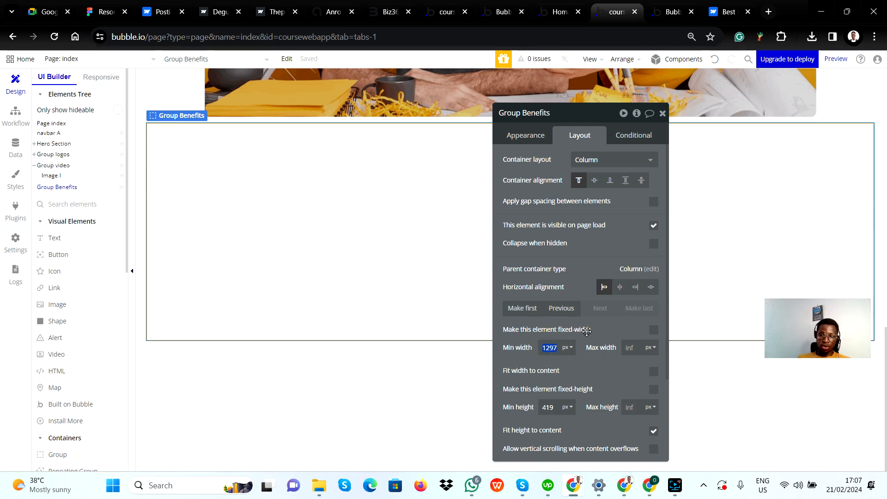
type("0")
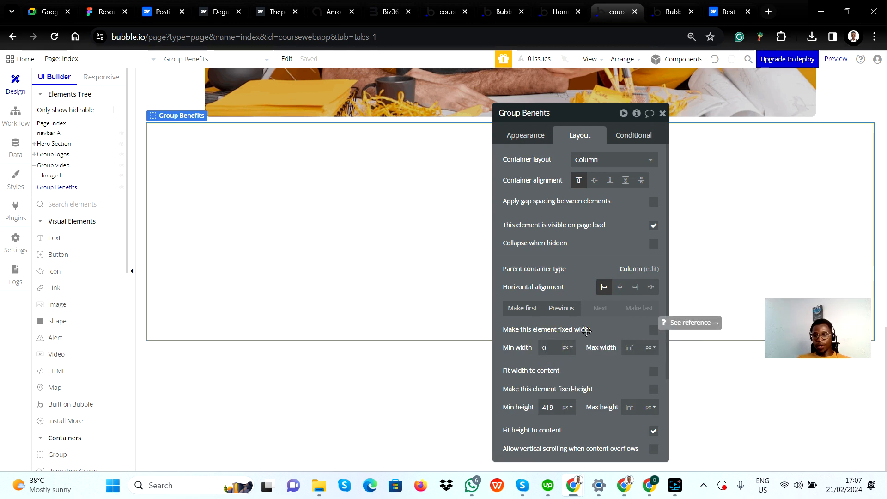
left_click(587, 331)
left_click(607, 328)
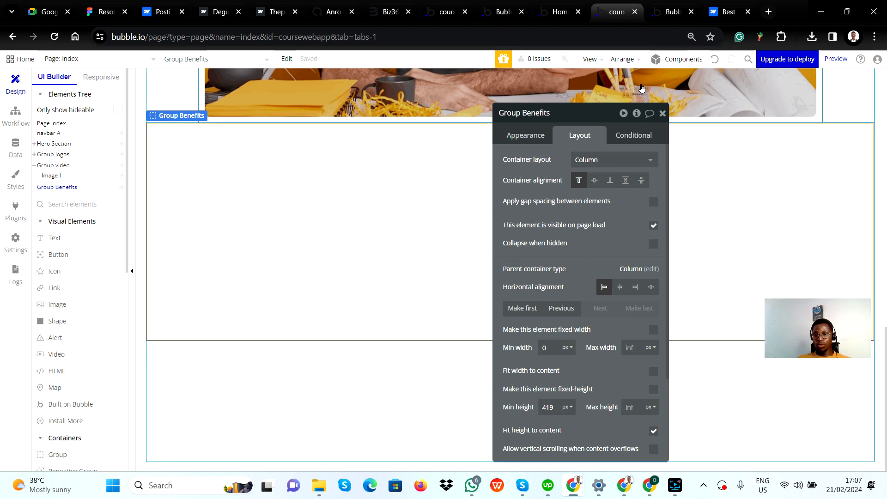
left_click(664, 113)
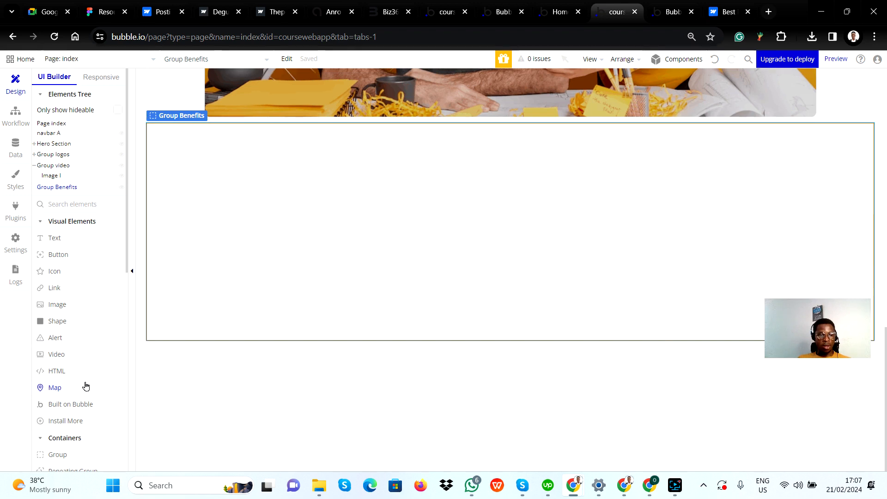
Draw a group about 1327 by 72 px across the top of Group Benefits, and examine the heading row's text container and button in Figma
left_click(64, 462)
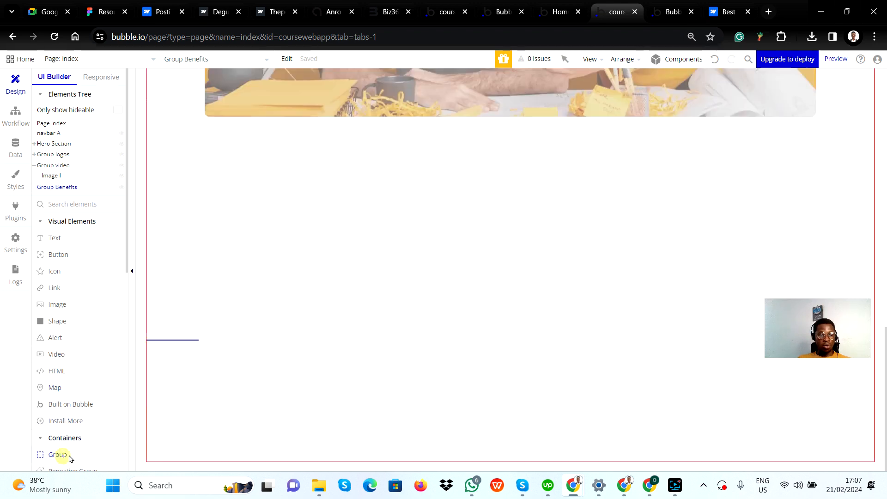
left_click_drag(156, 131, 848, 168)
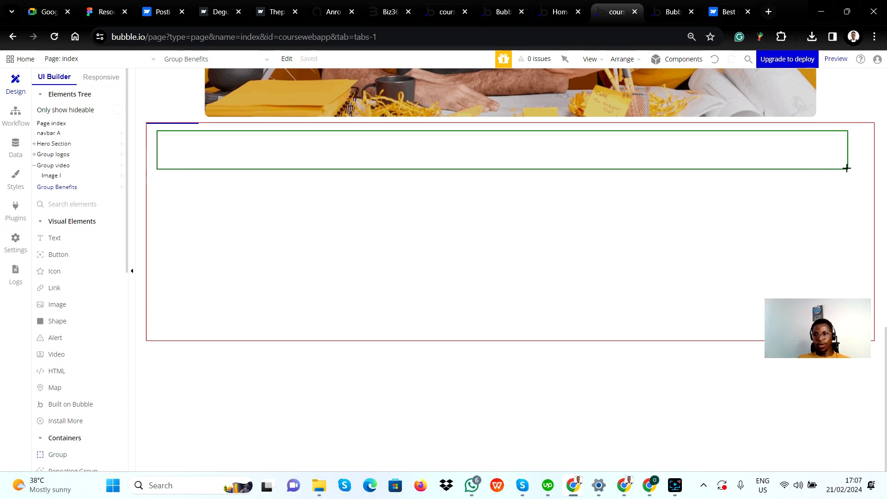
key("alt+Tab")
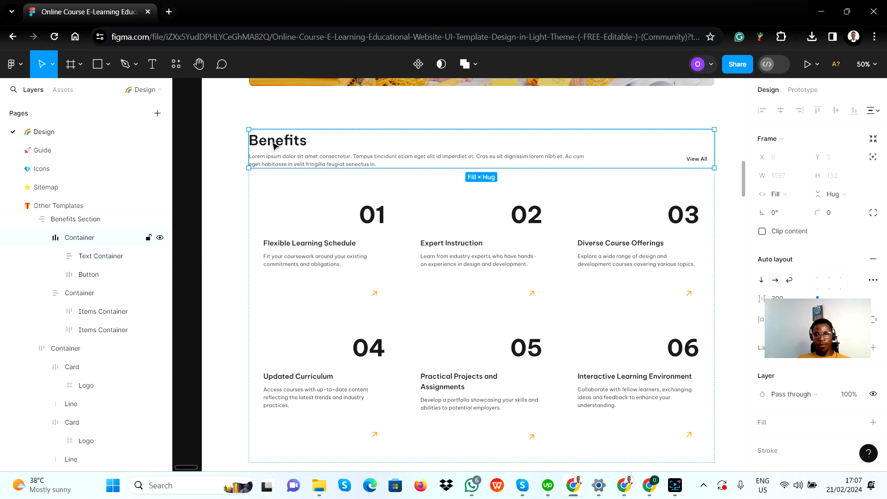
left_click(304, 160)
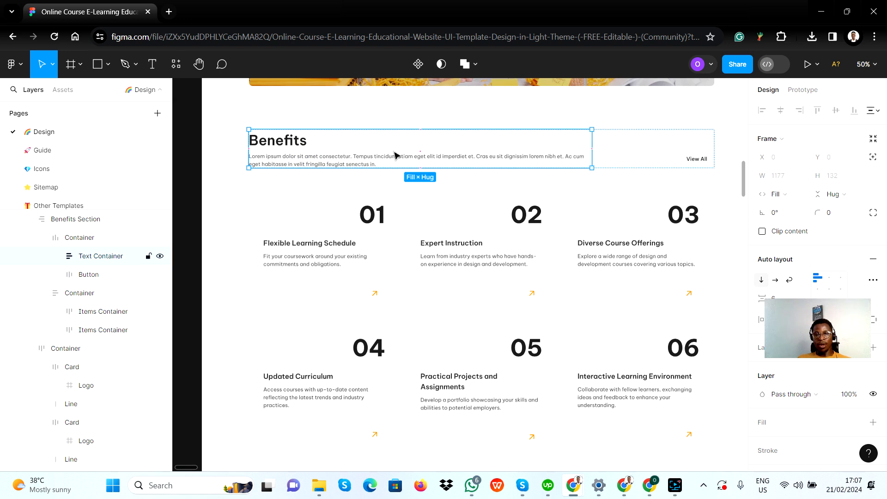
left_click(663, 147)
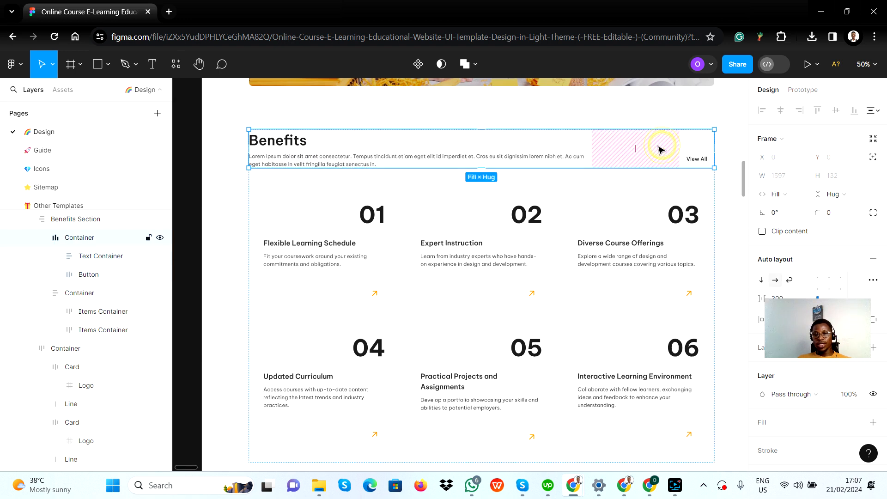
left_click(690, 158)
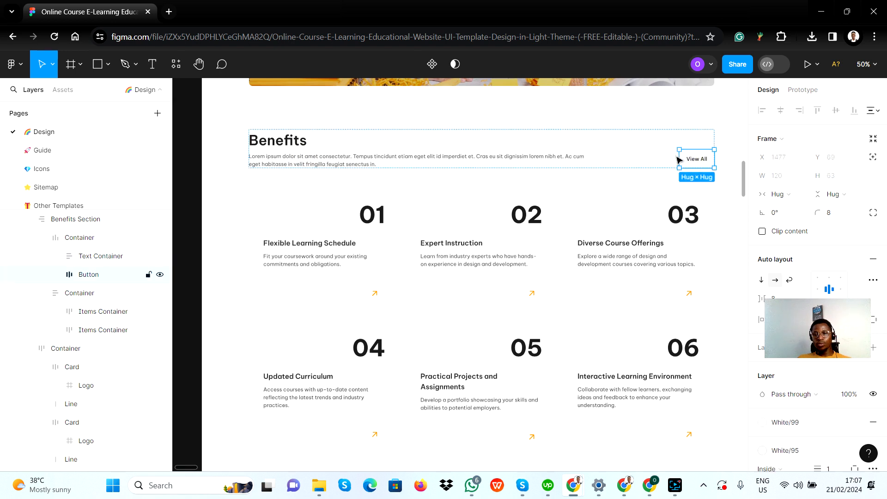
left_click(612, 156)
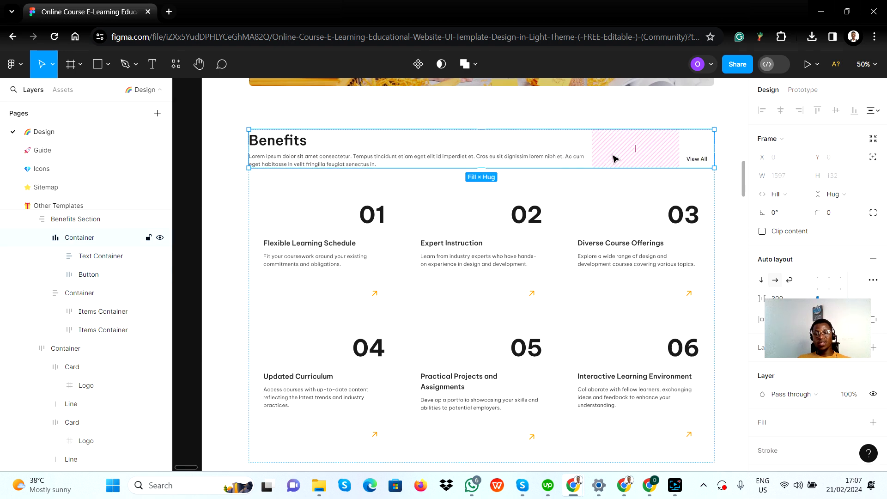
Return to Bubble, set the new group's container layout to Row, and check it against the heading's text container in Figma
key("alt+Tab")
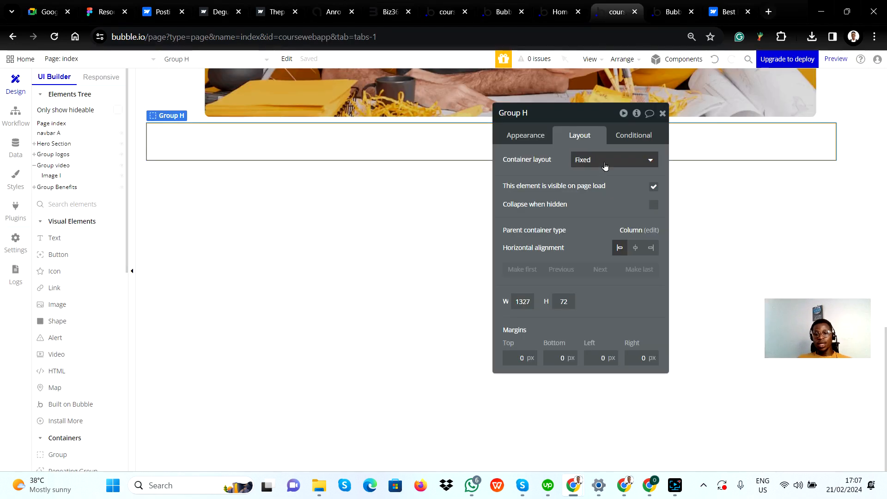
left_click(600, 160)
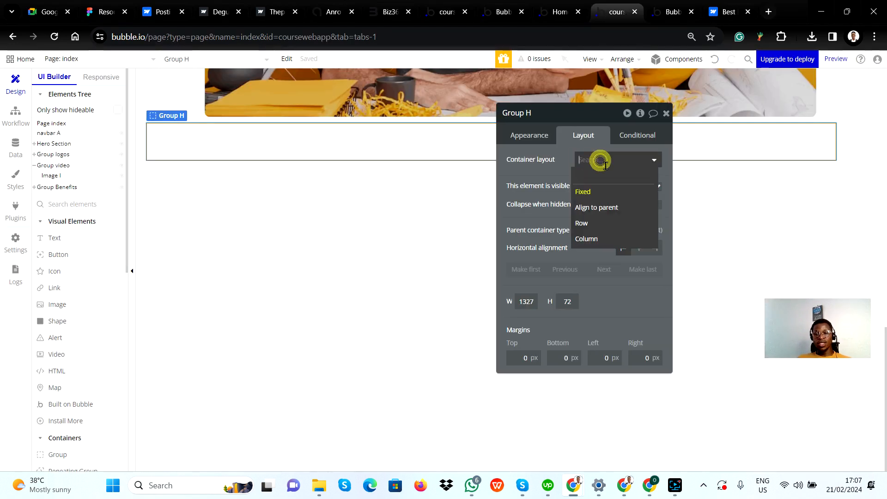
left_click(598, 223)
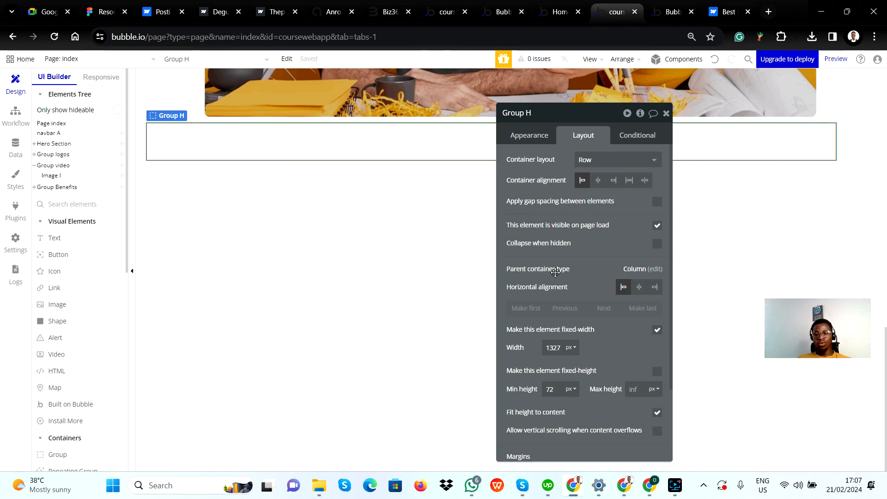
key("alt+Tab")
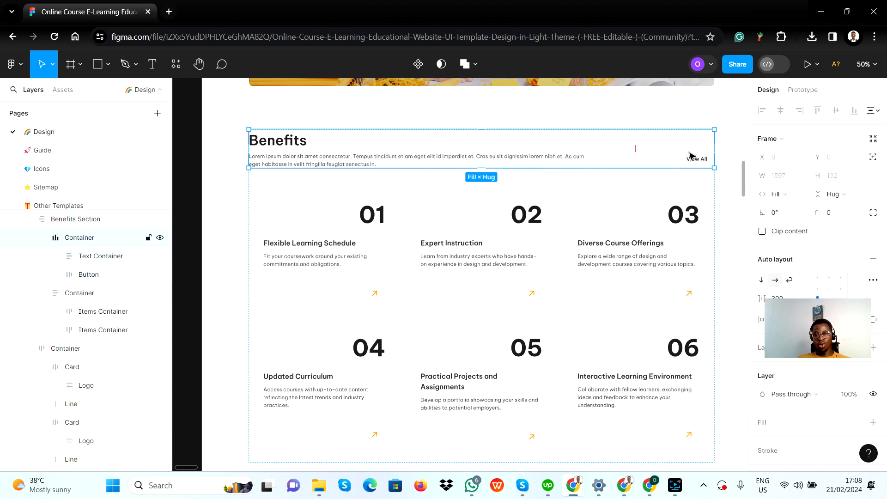
double_click(370, 157)
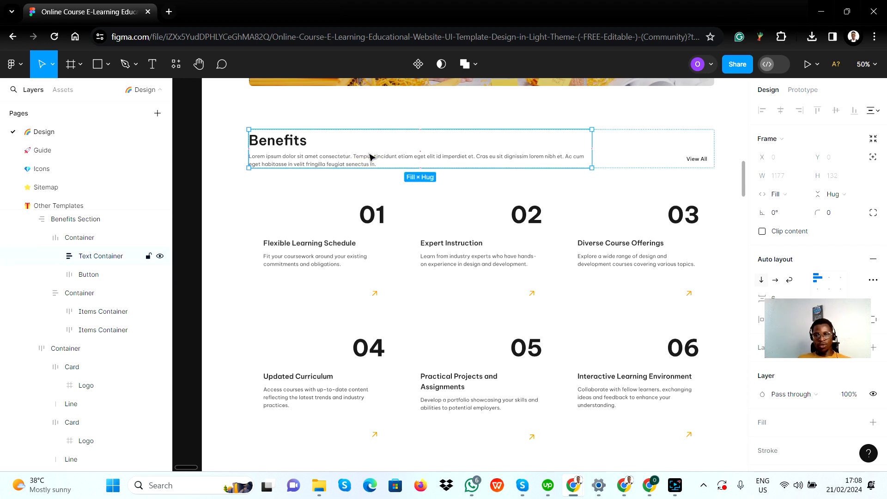
Back in Bubble, turn off fixed width for the row group, set its minimum width to 0 px, and close its properties
key("alt+Tab")
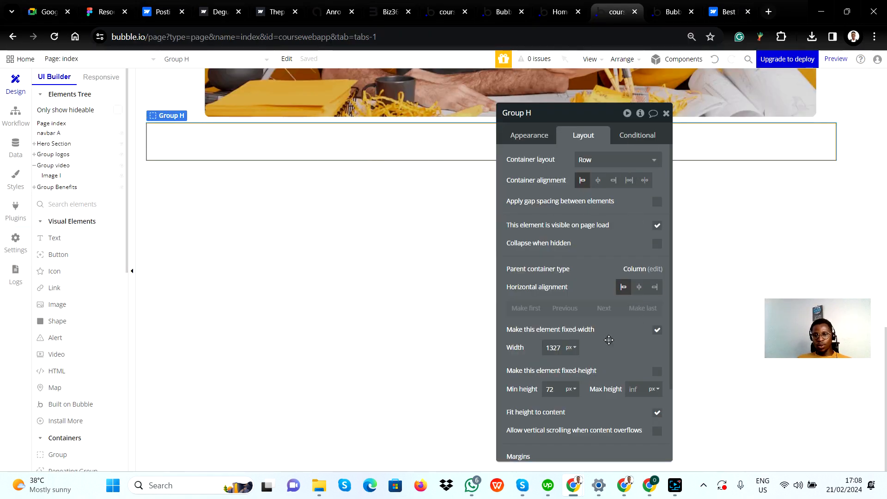
left_click(658, 330)
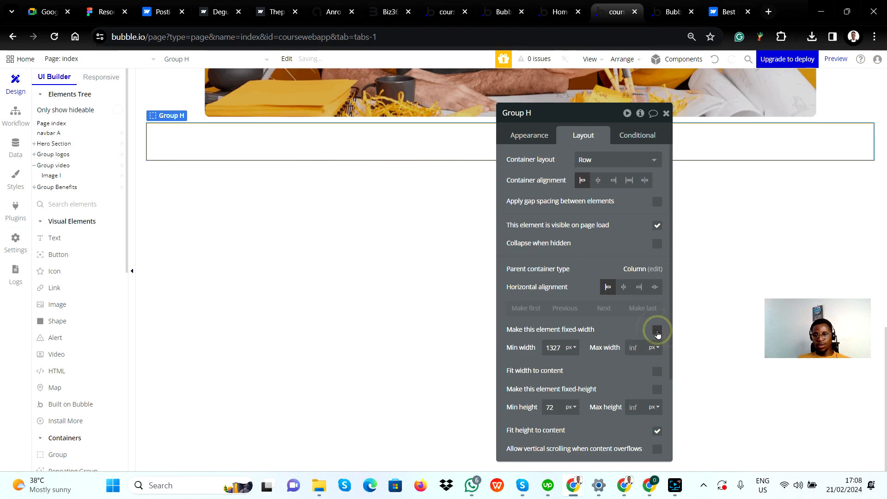
double_click(553, 346)
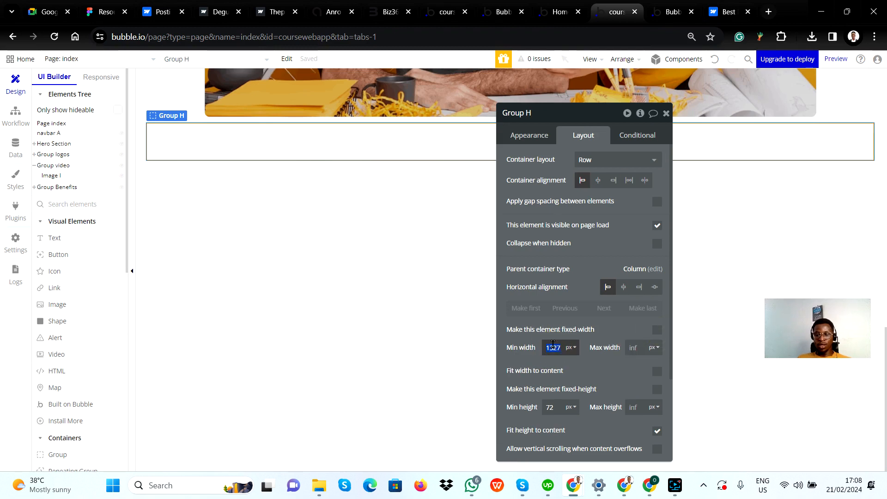
type("0")
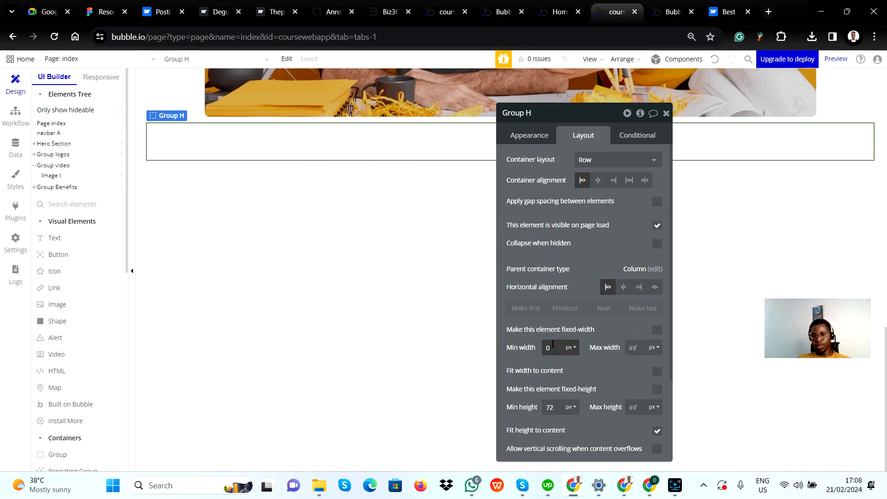
left_click(588, 361)
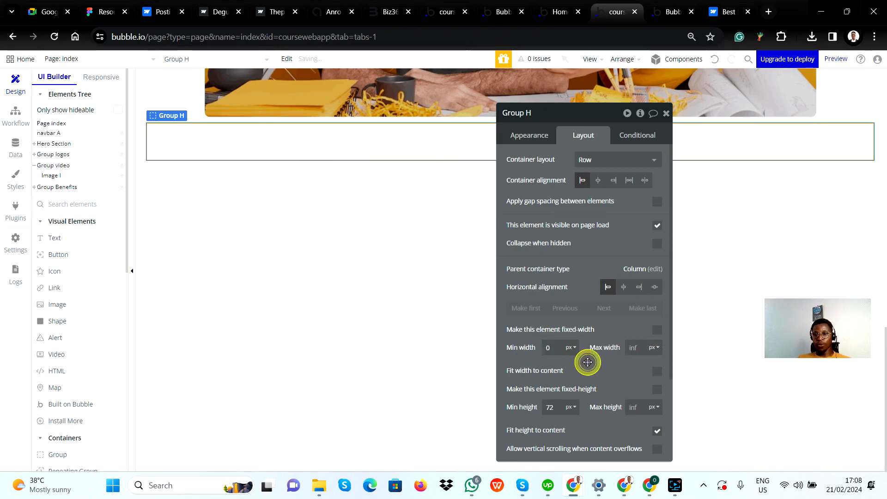
left_click(666, 114)
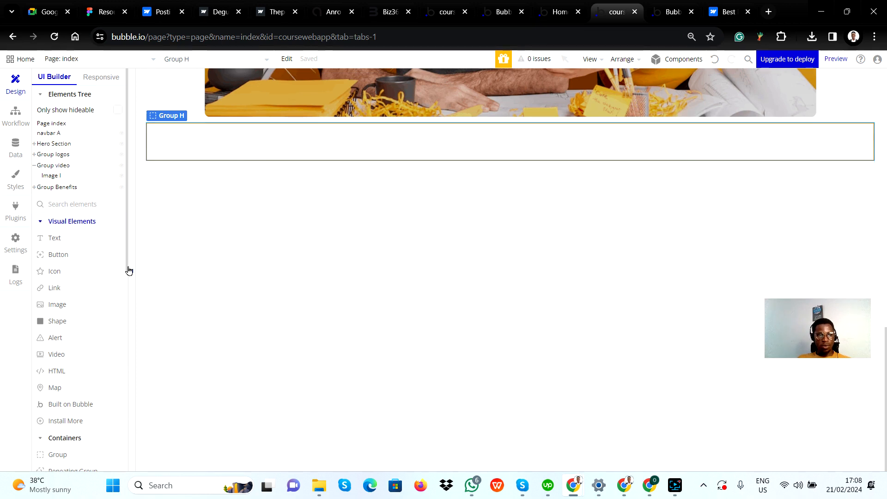
Draw a group about 497 by 44 px inside the row group, set its layout to Column, and compare it with Figma's text container
left_click(67, 455)
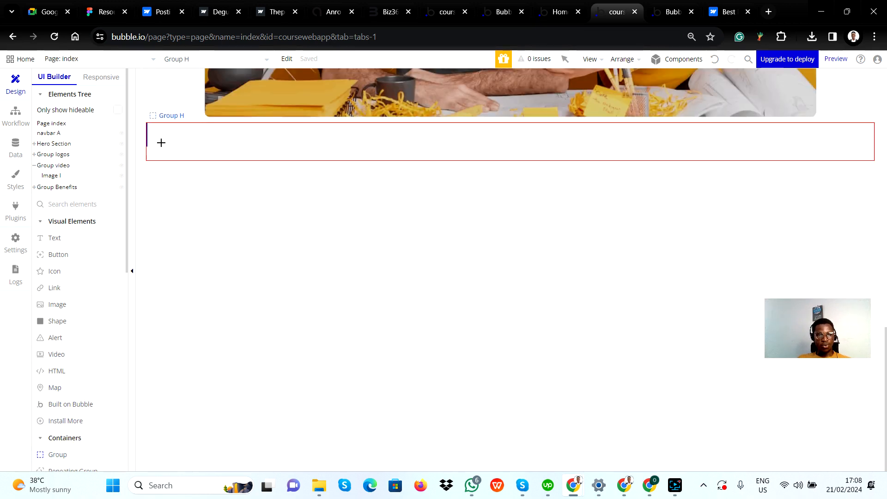
mouse_move(157, 133)
left_mouse_down()
mouse_move(200, 151)
mouse_move(415, 160)
left_mouse_up()
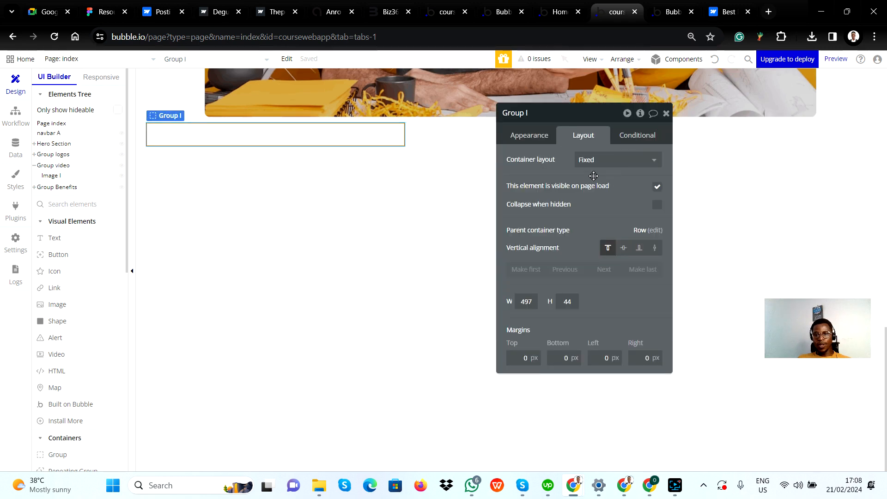
left_click(622, 163)
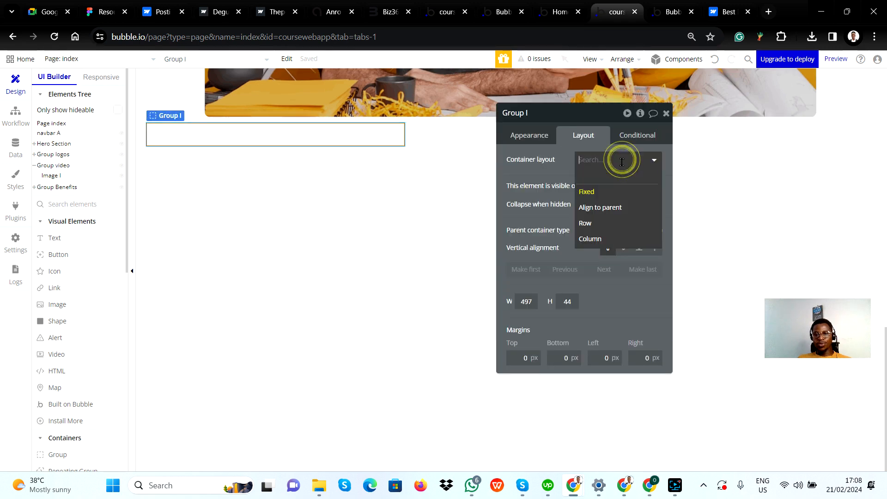
left_click(611, 241)
key("alt+Tab")
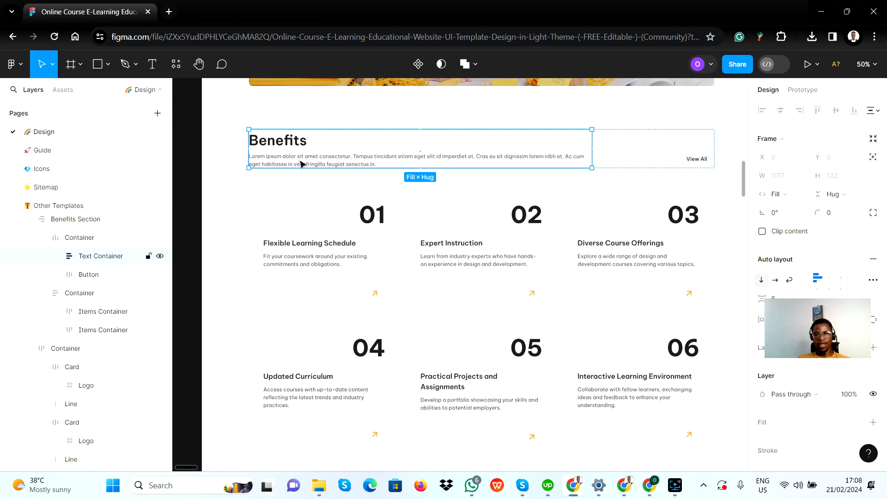
key("alt+Tab")
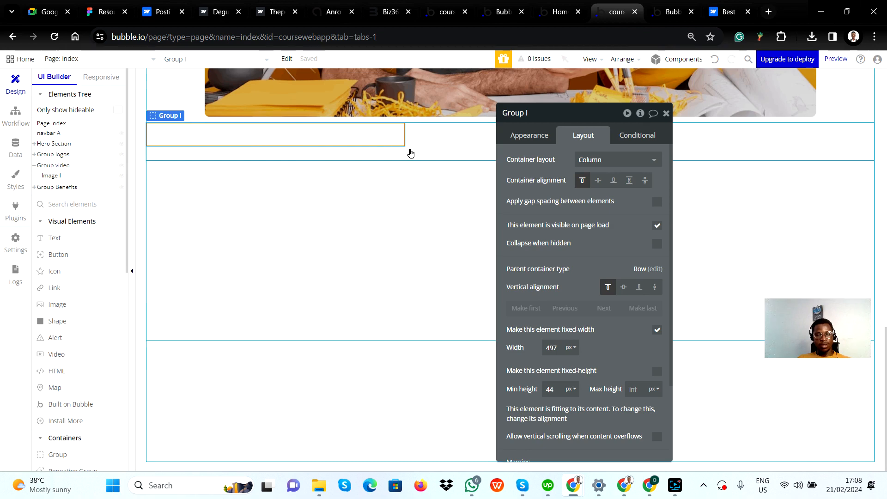
Duplicate the column group beside the original in the row, and check the pair against the heading text and View All button in Figma
key("ctrl+c")
left_click(436, 143)
key("ctrl+v")
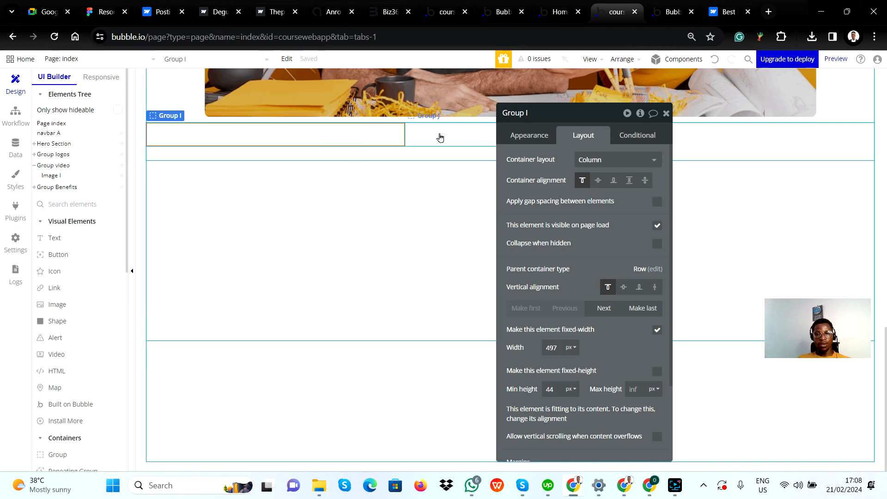
key("alt+Tab")
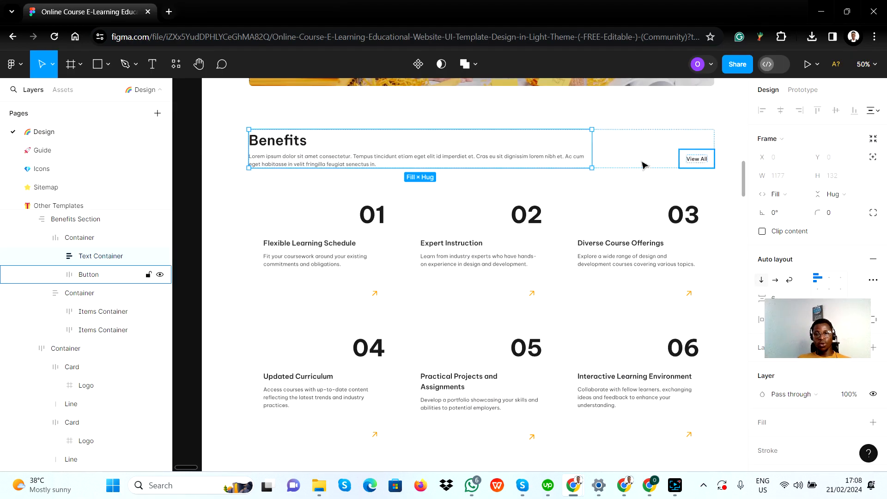
key("alt+Tab")
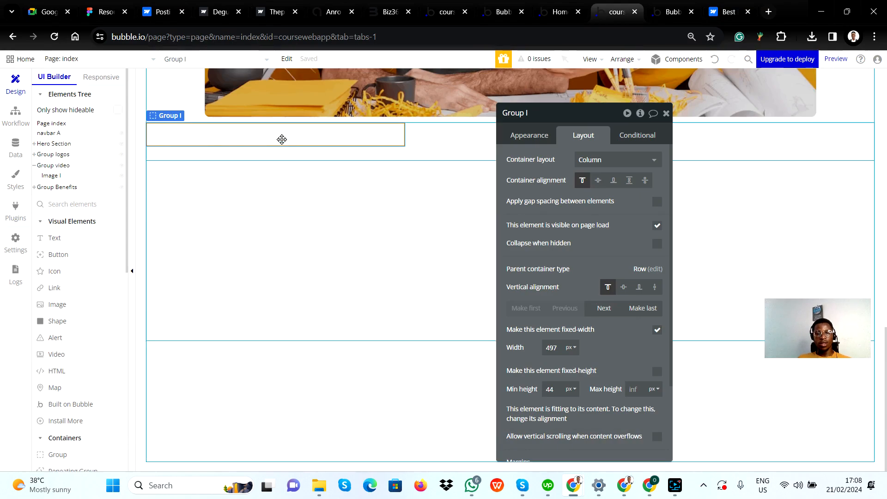
left_click(440, 138)
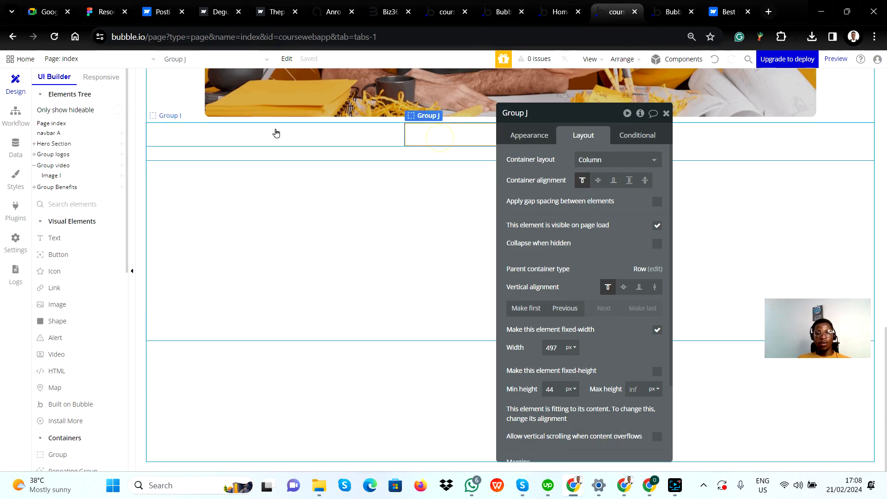
Add a text element reading "Benefits" inside the first column group
left_click(276, 134)
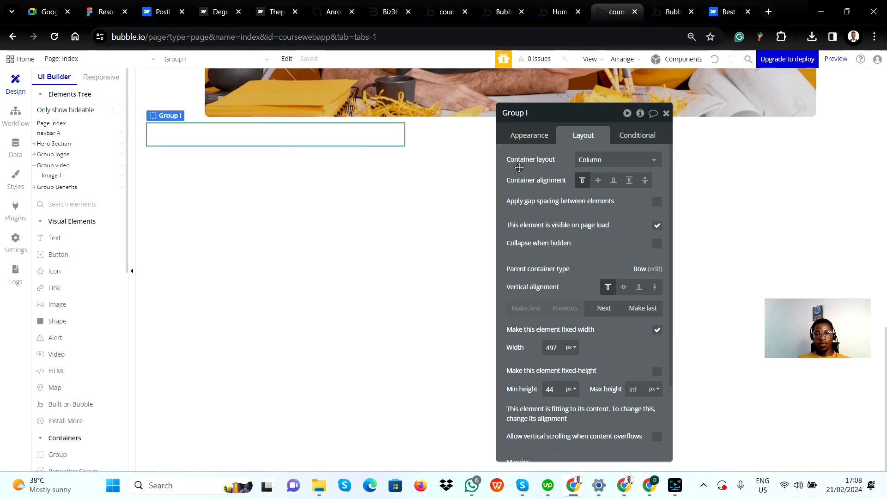
left_click(67, 238)
left_click_drag(180, 126, 249, 143)
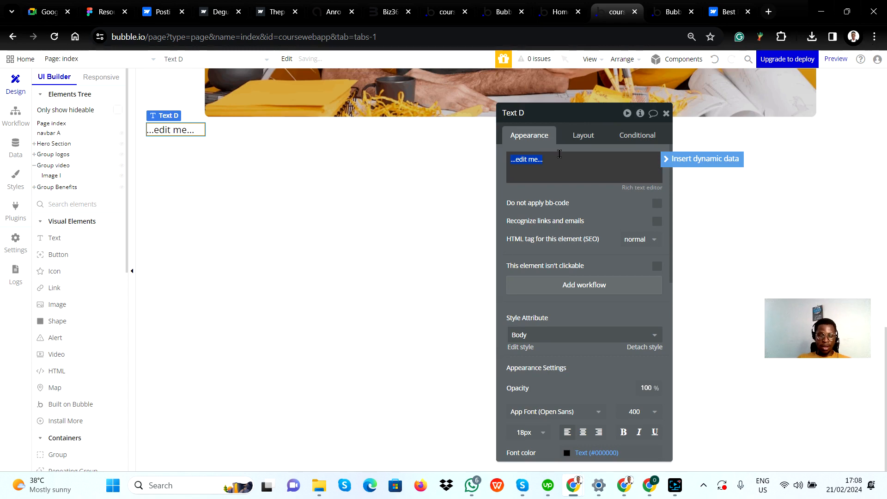
type("Benefits")
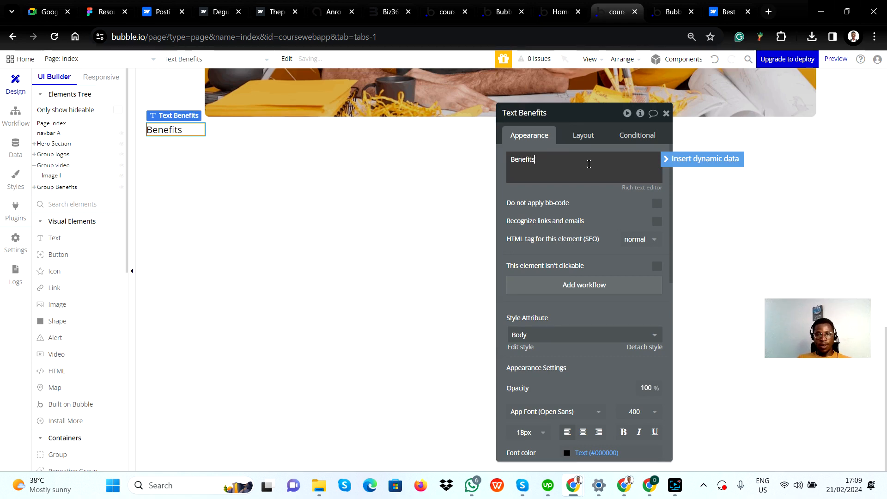
left_click(610, 206)
Switch to Figma and examine the text properties of the Benefits heading
key("alt+Tab")
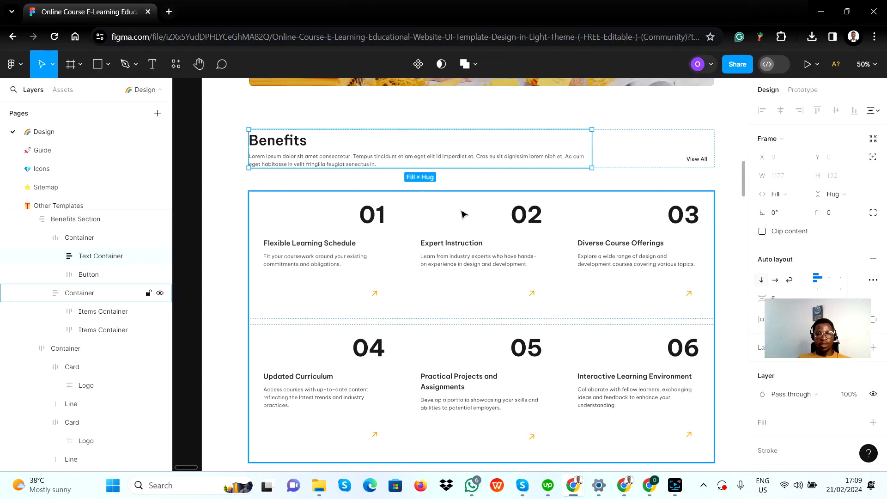
double_click(301, 140)
double_click(300, 141)
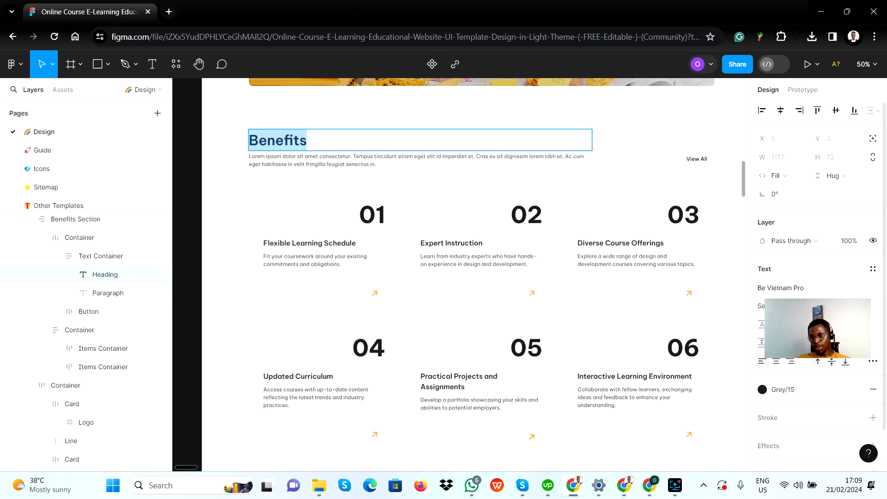
Switch to Bubble and set the Benefits text to 48 px with font weight 600 (Semi Bold)
key("alt+Tab")
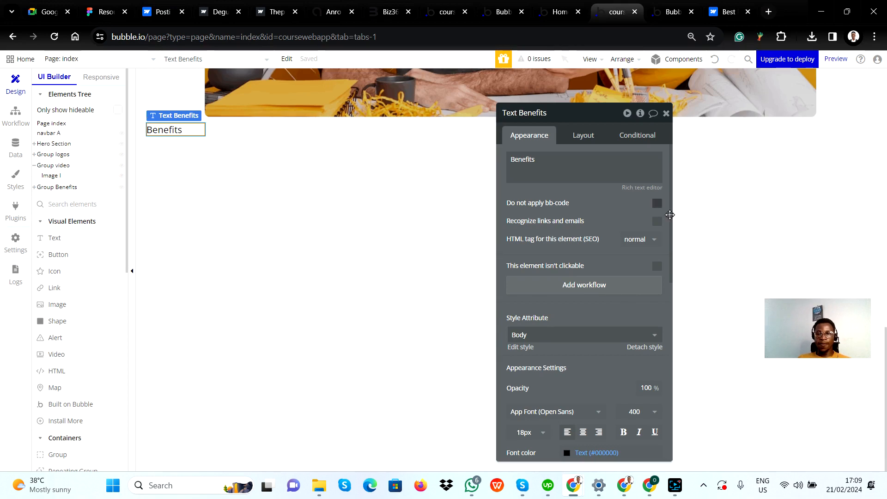
left_click(534, 433)
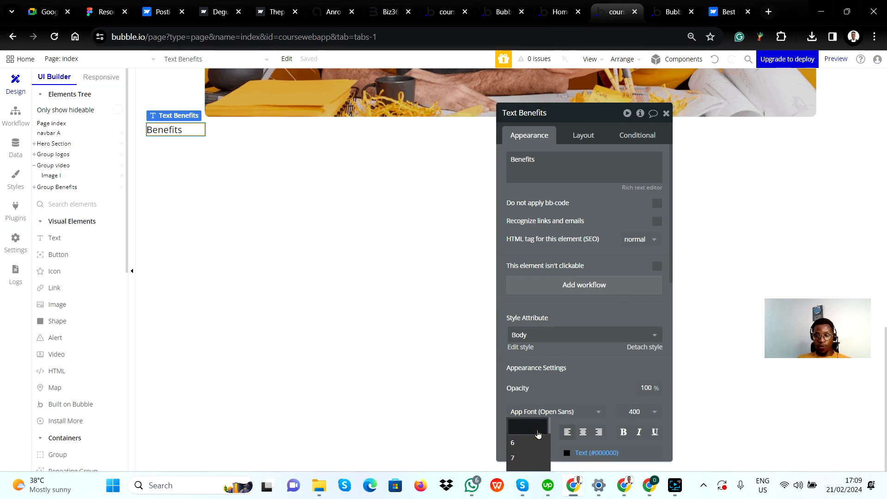
left_click(538, 435)
scroll(532, 323, "down", 5)
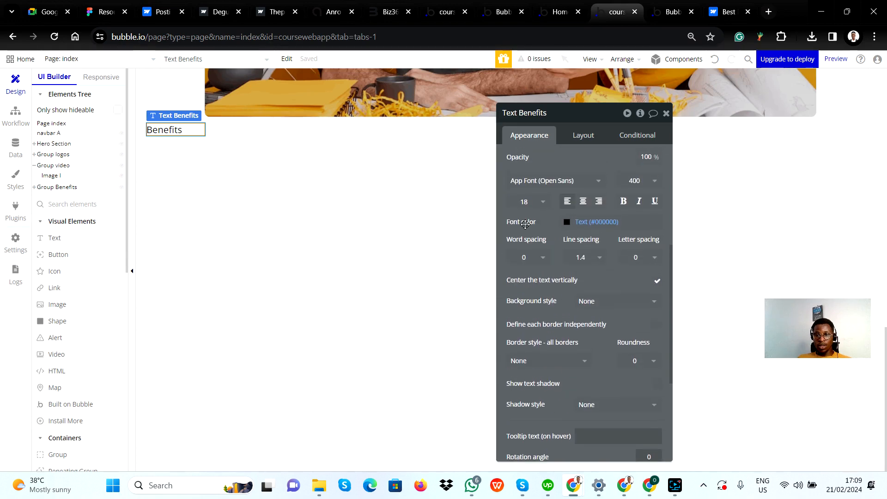
double_click(526, 199)
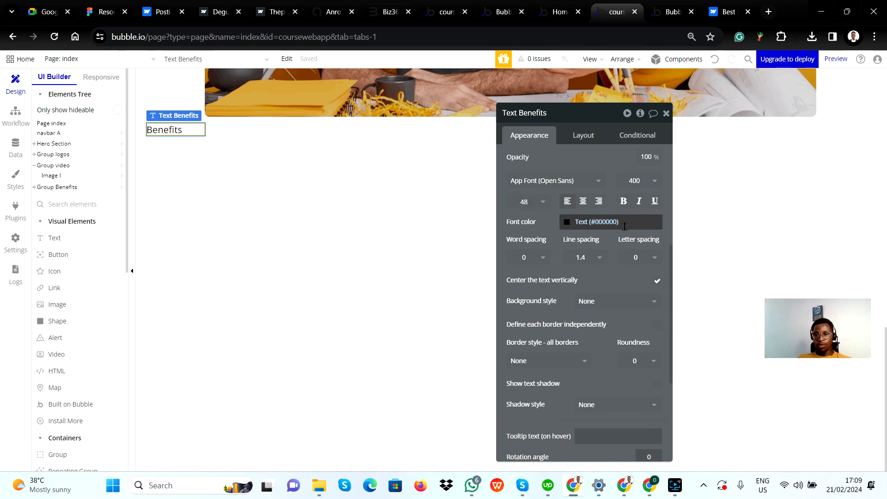
left_click(641, 188)
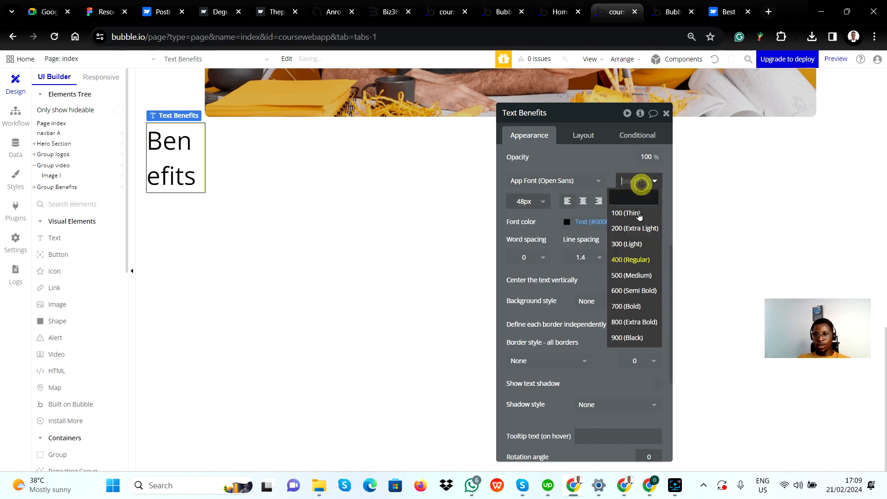
left_click(638, 291)
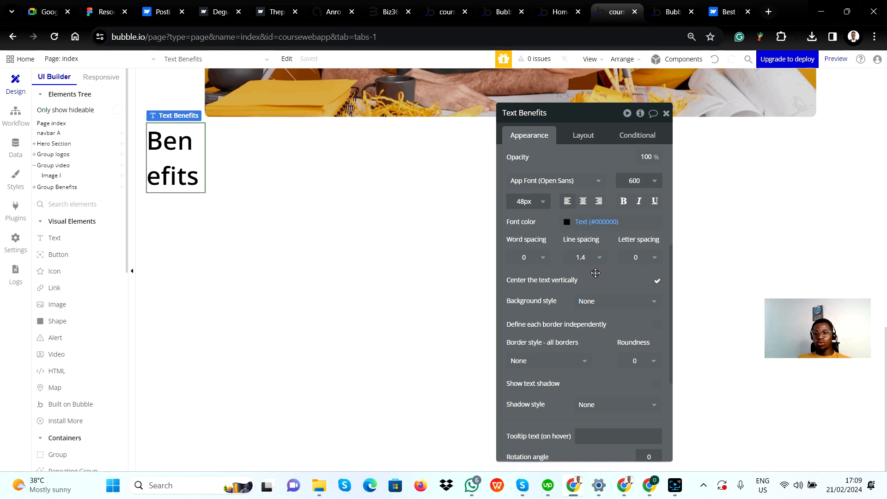
Turn off fixed width for the Benefits text and make its width fit the content
scroll(596, 273, "up", 2)
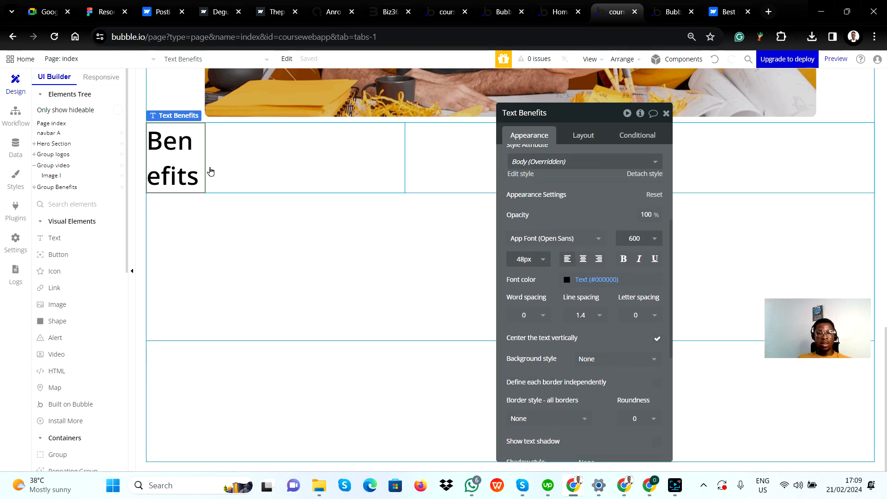
scroll(573, 221, "up", 3)
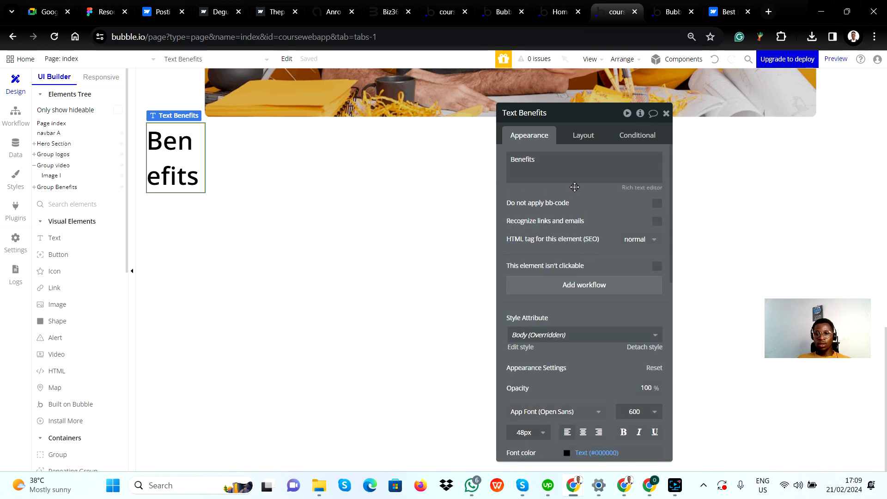
left_click(595, 143)
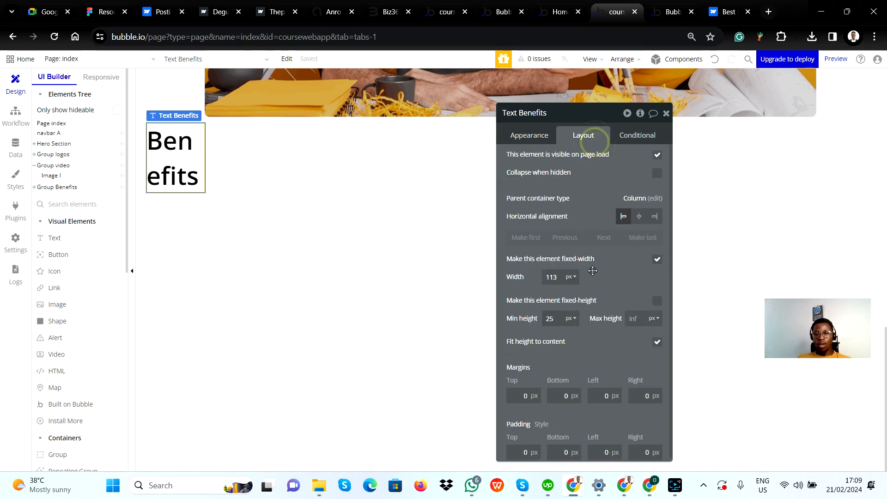
left_click(657, 259)
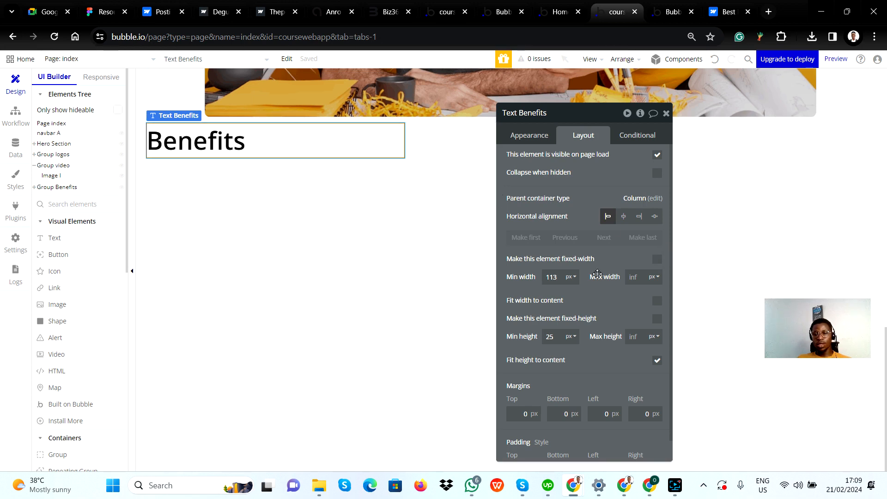
left_click(656, 301)
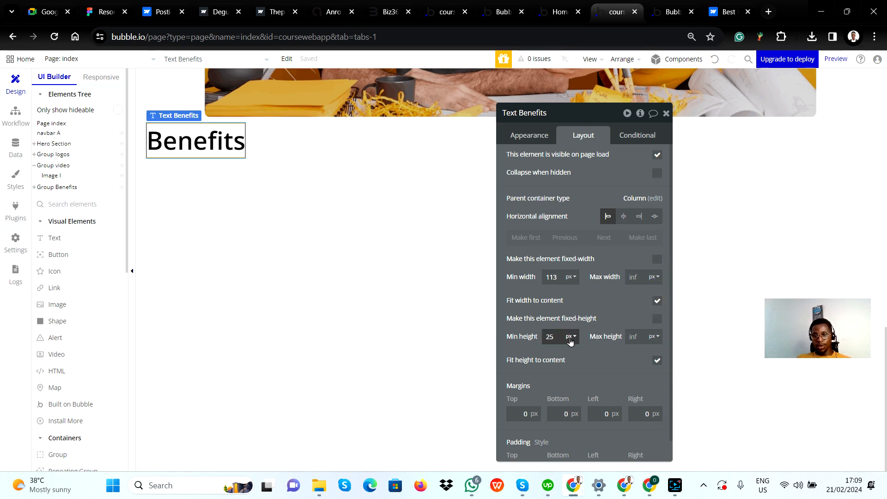
Duplicate the Benefits text element below the original inside the first column group
left_click(287, 138)
left_click(241, 131)
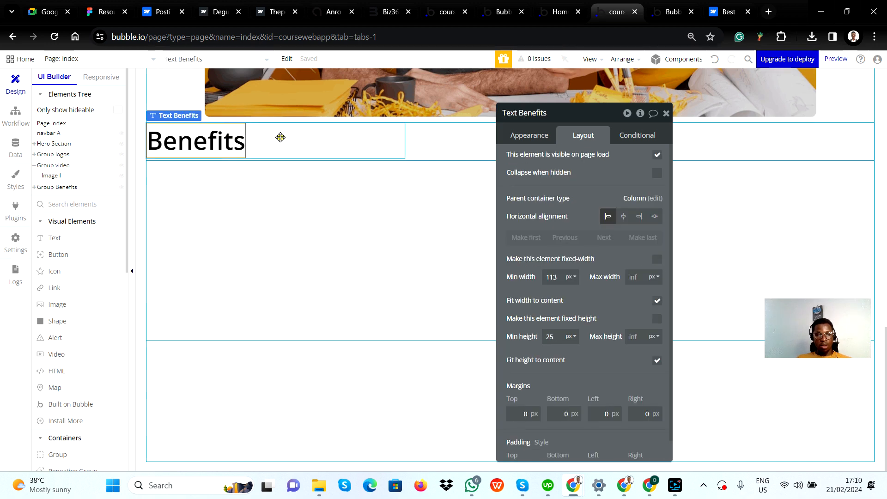
left_click(280, 137)
left_click(229, 136)
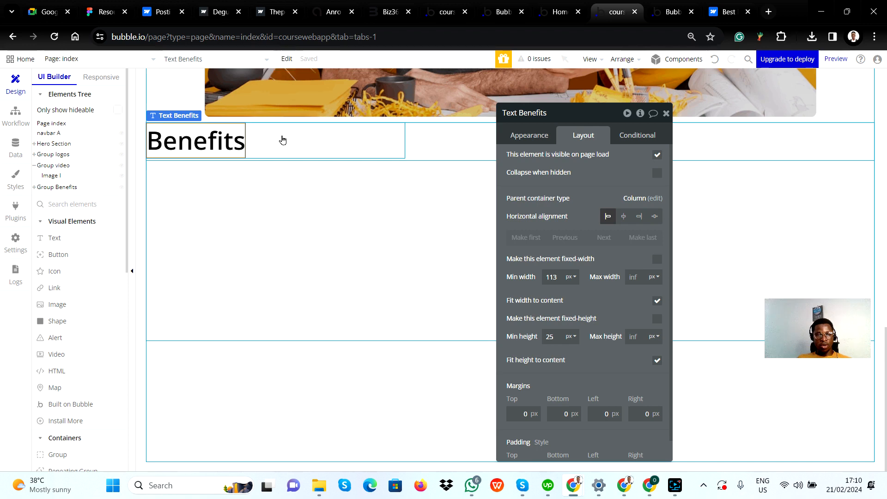
left_click(283, 140)
key("ctrl+v")
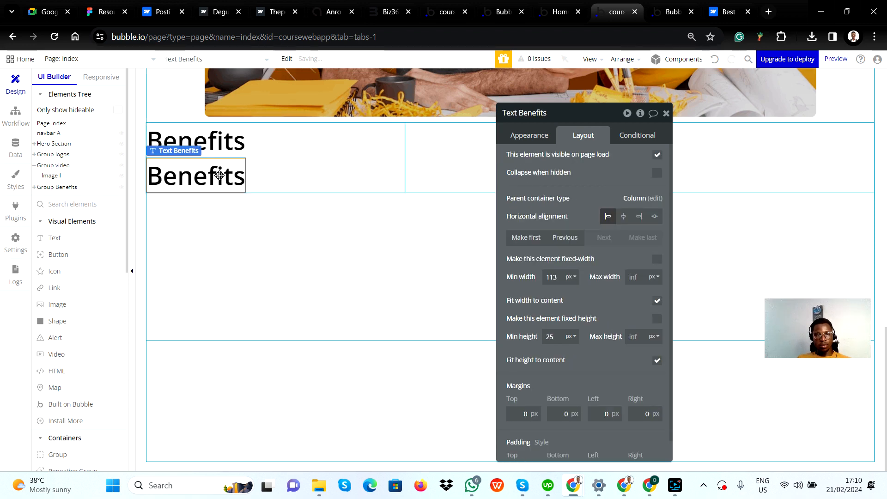
Copy the Lorem ipsum paragraph under the Benefits heading in Figma and replace the duplicated text's content in Bubble with it
key("alt+Tab")
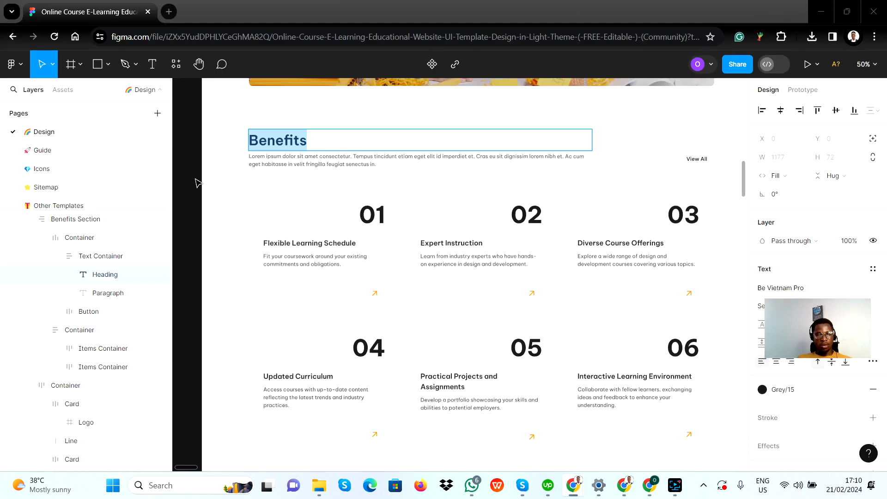
left_click(297, 159)
double_click(300, 163)
key("ctrl+a")
key("ctrl+c")
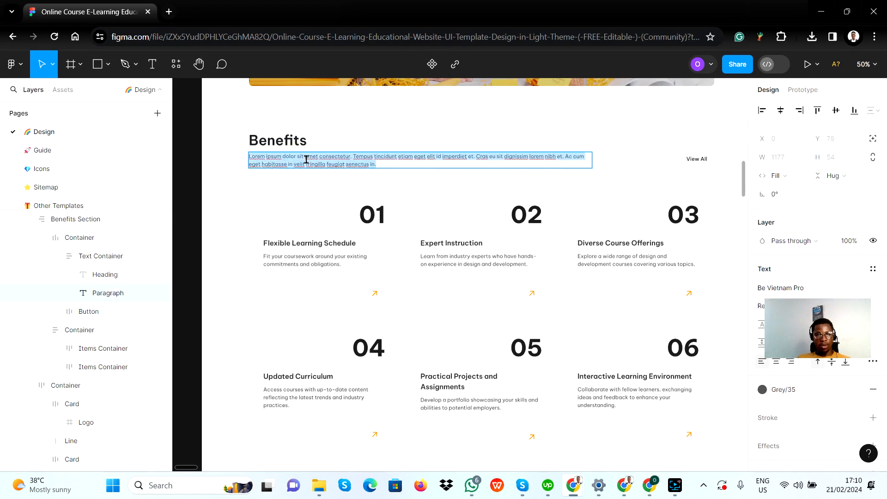
key("alt+Tab")
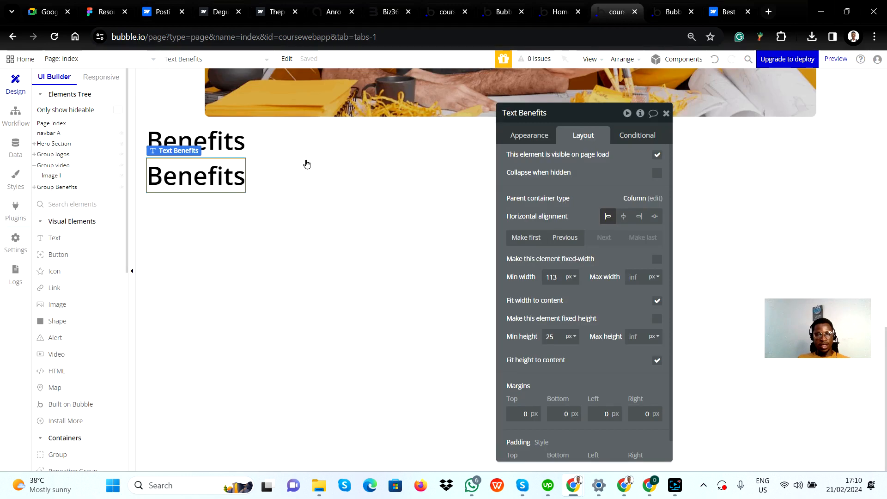
double_click(198, 173)
key("ctrl+v")
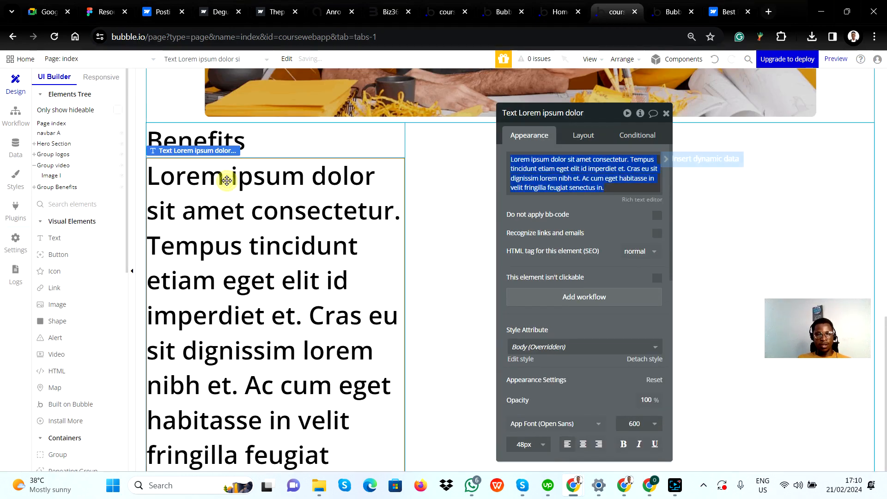
Check the paragraph's text properties in Figma, and set the Bubble paragraph to 18 px with font weight 400 (Regular)
key("alt+Tab")
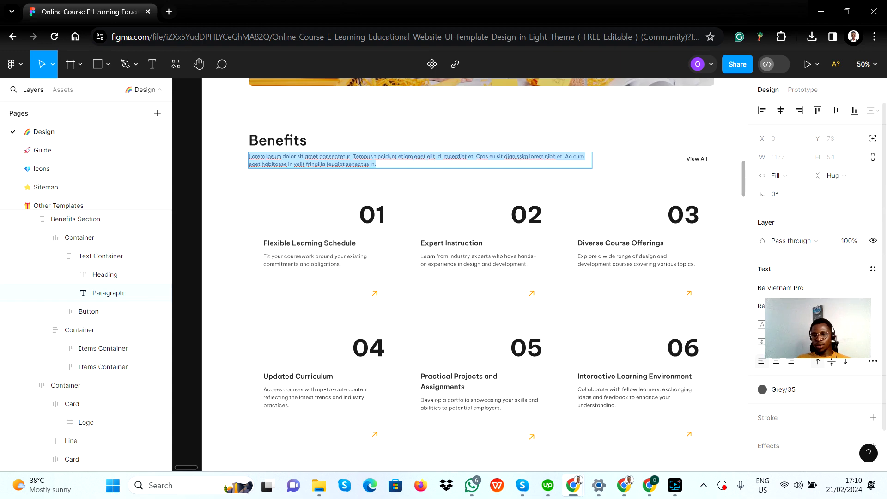
key("alt+Tab")
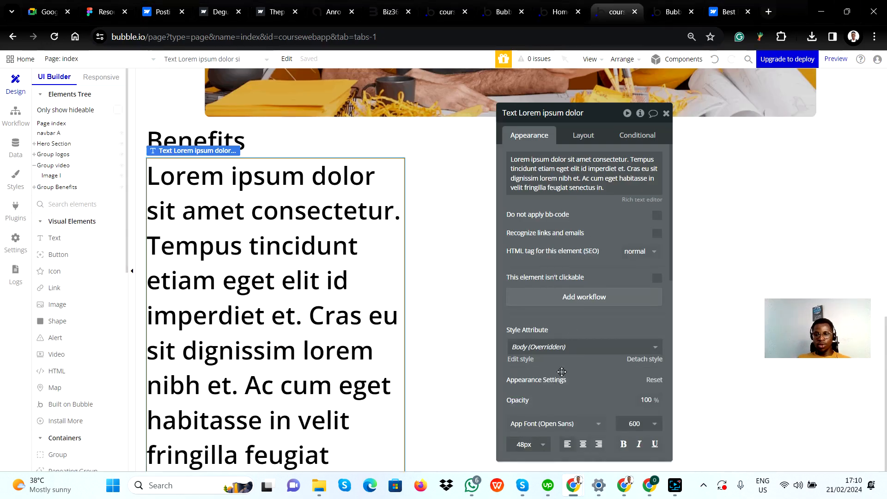
scroll(562, 371, "down", 4)
left_click(522, 269)
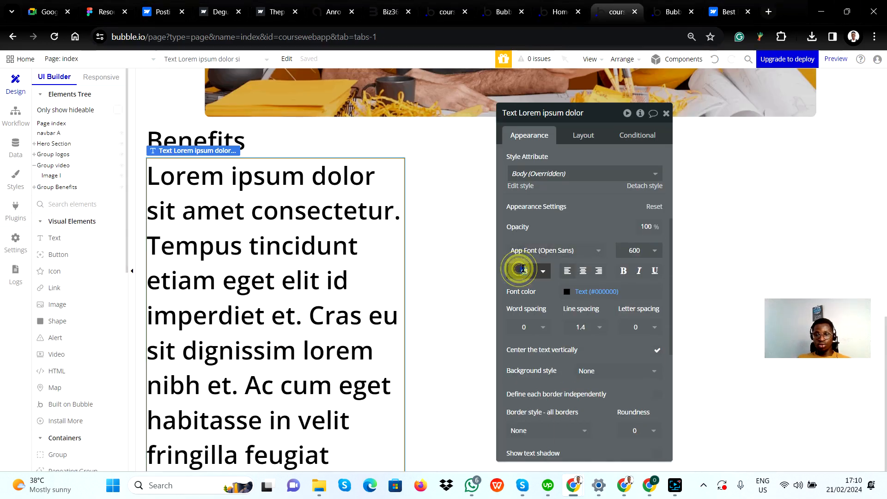
key("Return")
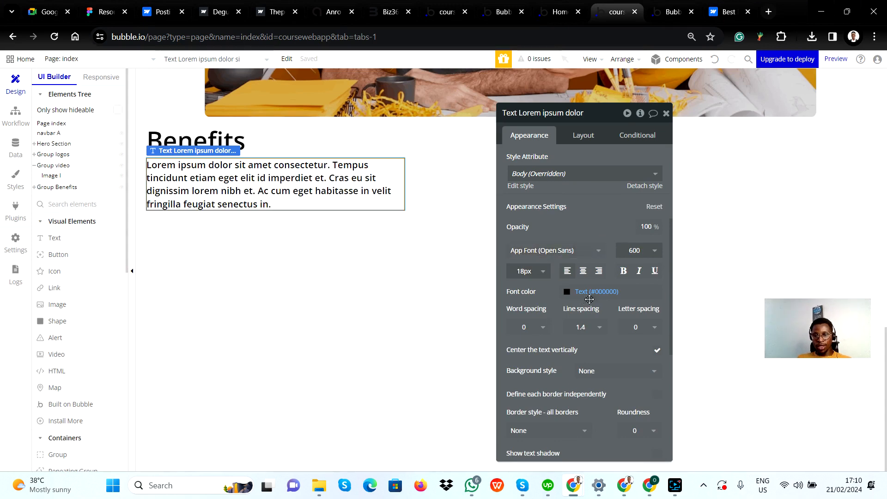
left_click(638, 251)
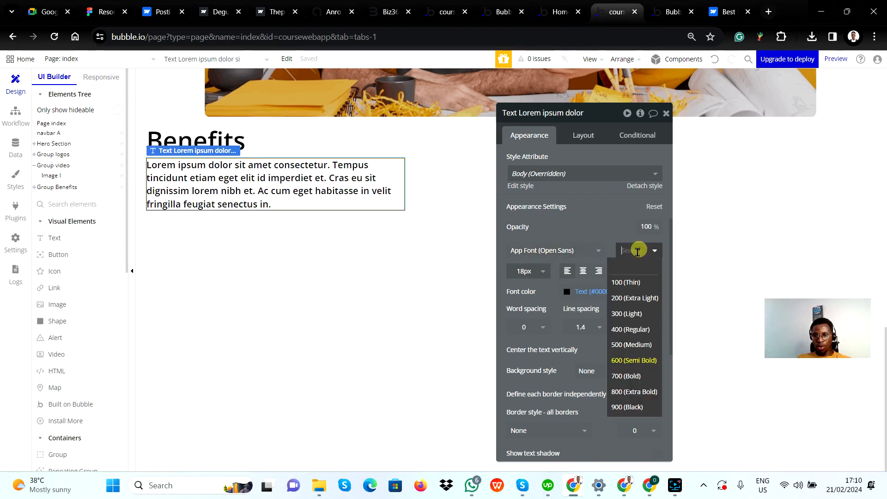
left_click(641, 329)
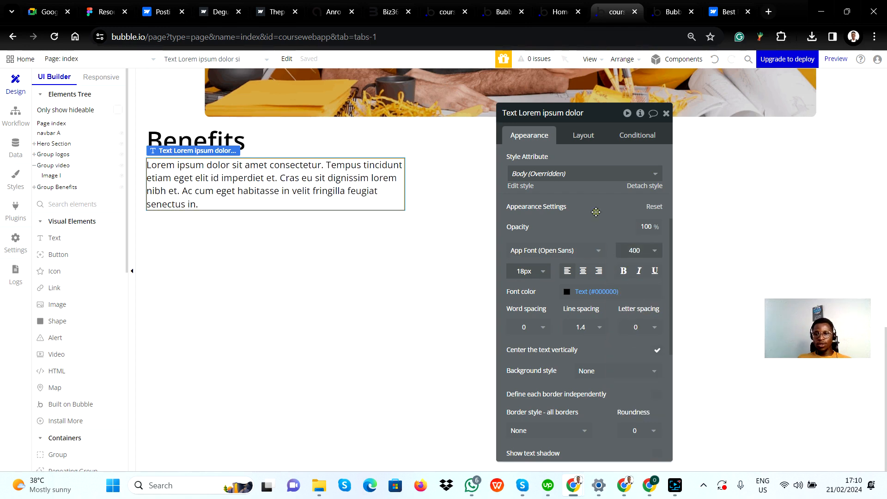
Compare the paragraph's width and line wrapping in Bubble with the Figma design
left_click(271, 228)
left_click(271, 172)
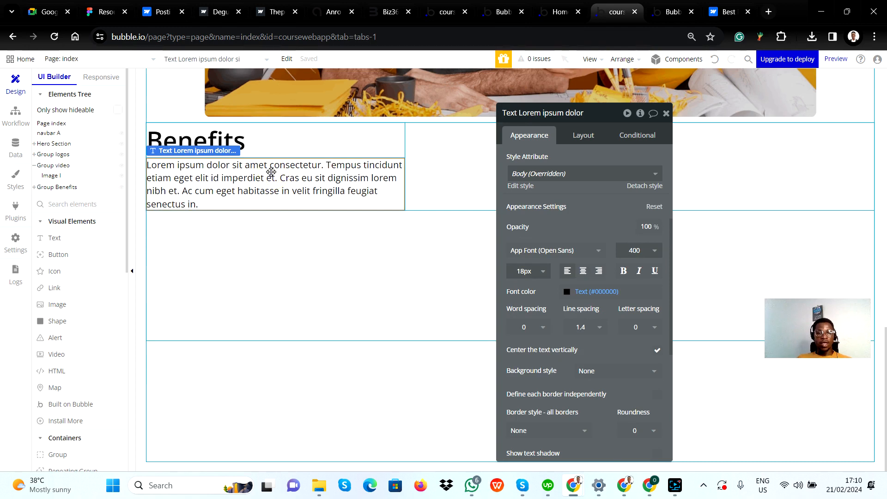
key("alt+Tab")
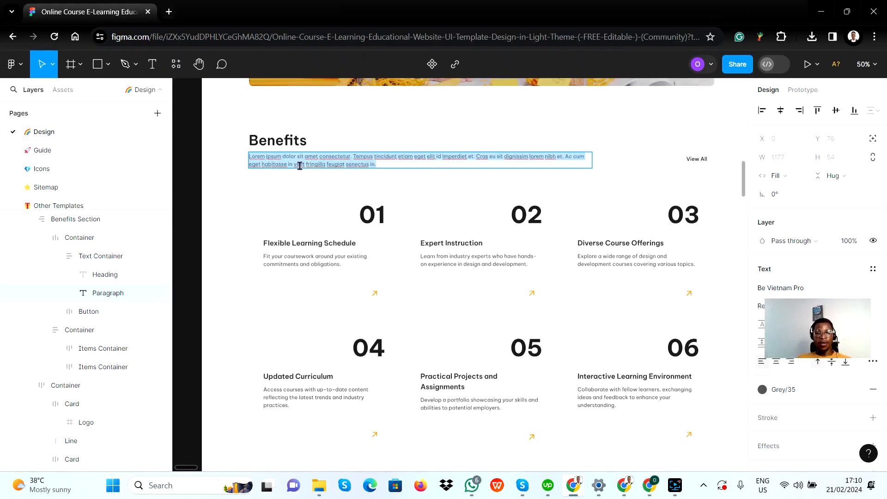
key("alt+Tab")
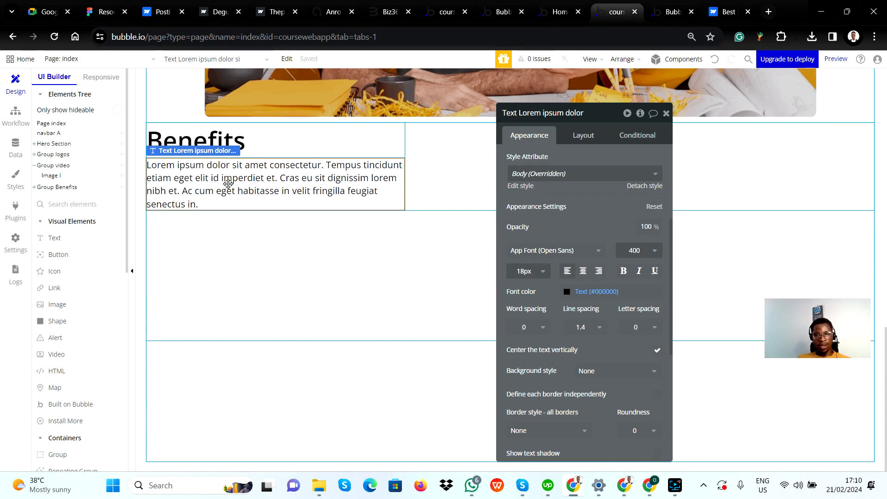
key("alt+Tab")
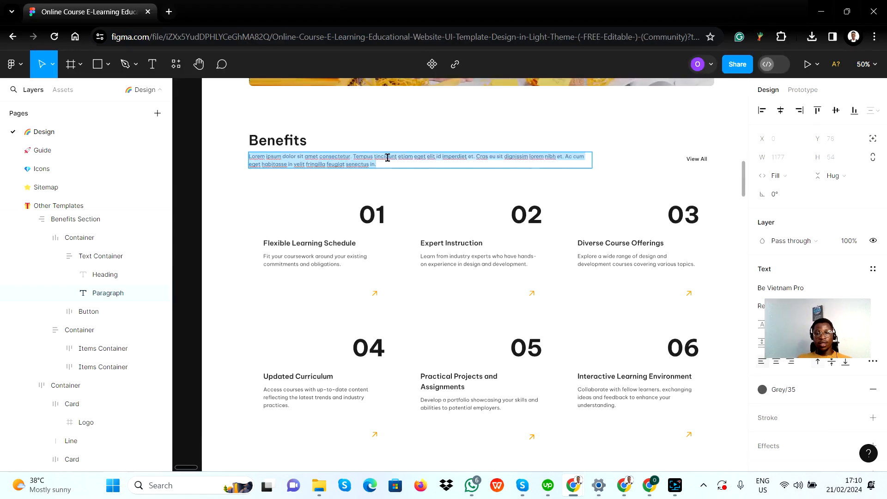
key("alt+Tab")
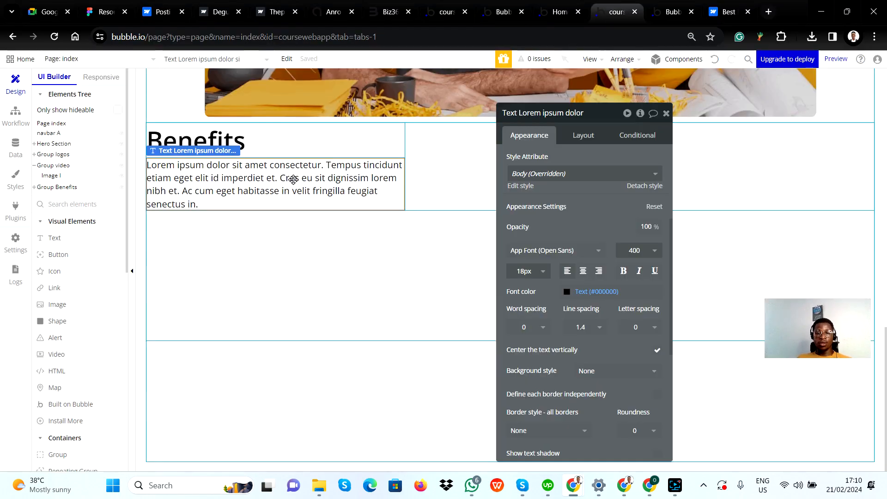
Set the paragraph's minimum width to 152 px, keeping its width fitted to content, and check it against the surrounding row group
left_click(587, 135)
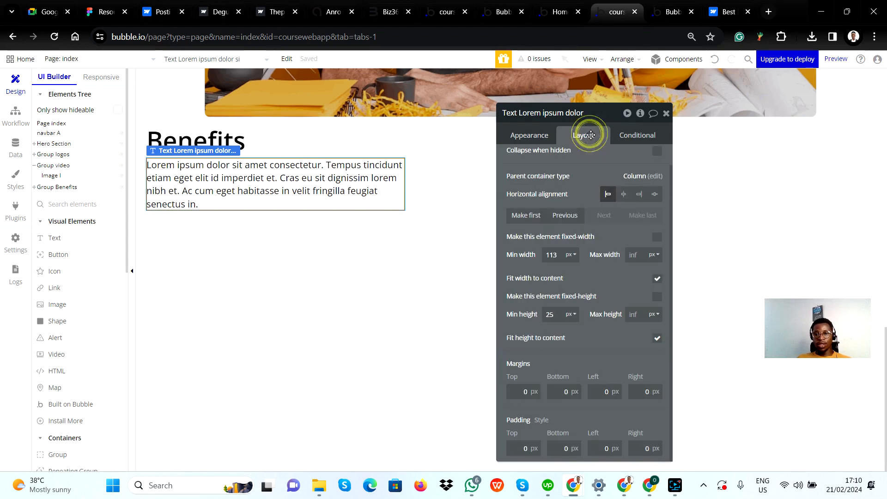
left_click(658, 280)
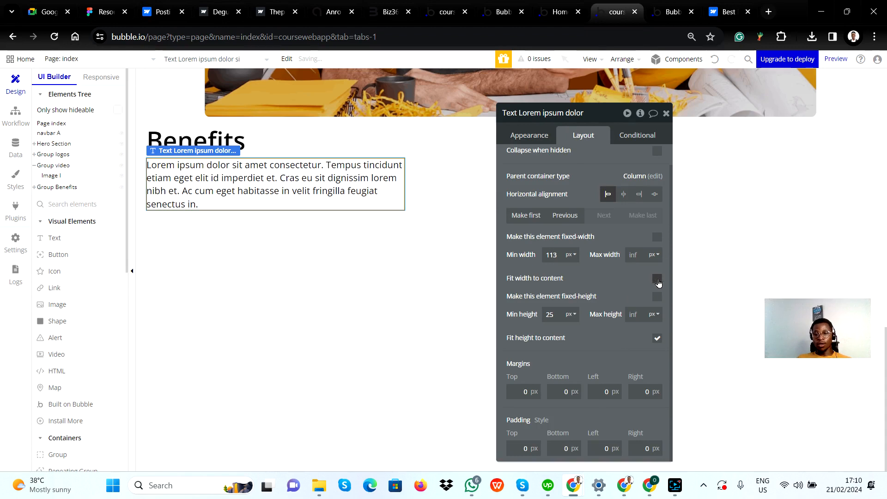
left_click(658, 280)
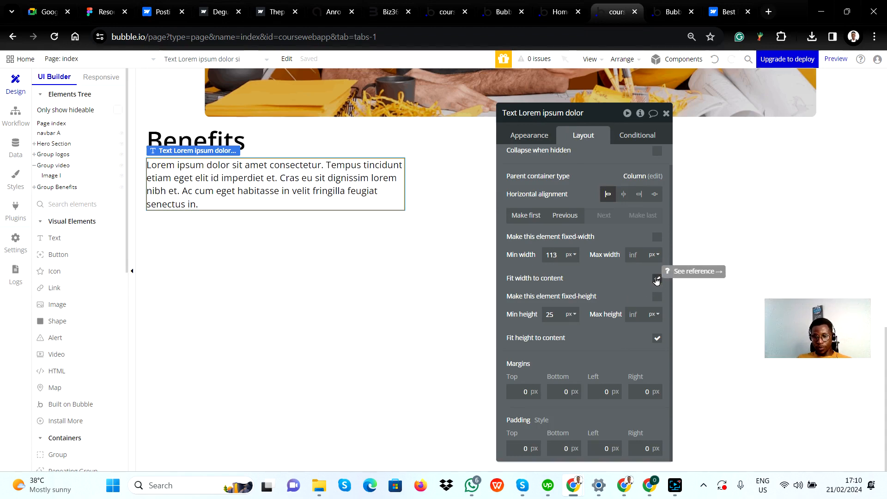
left_click(556, 254)
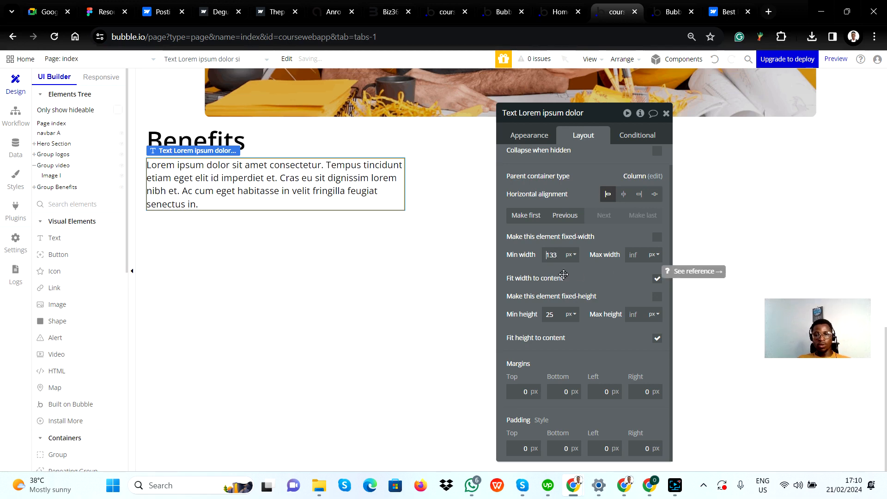
key("Up")
key("Up")
key("Up")
key("Up")
key("Up")
key("Up")
key("Up")
key("Up")
key("Up")
key("Up")
left_click(601, 279)
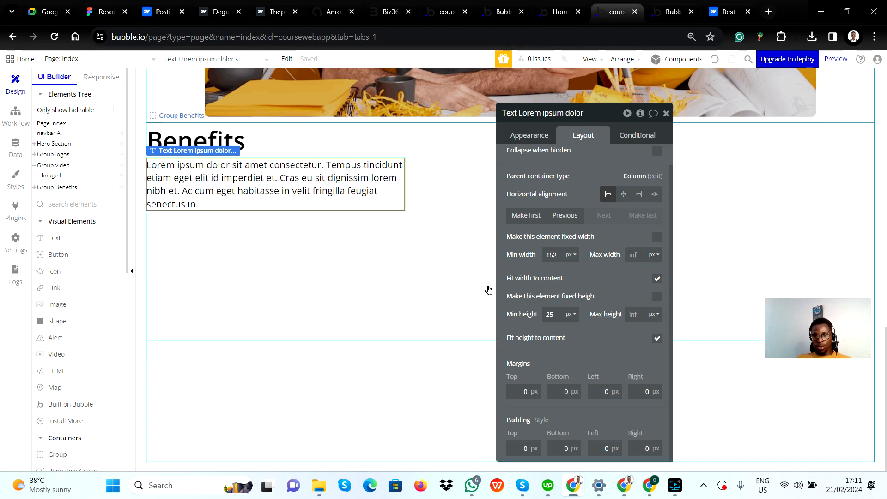
left_click(416, 184)
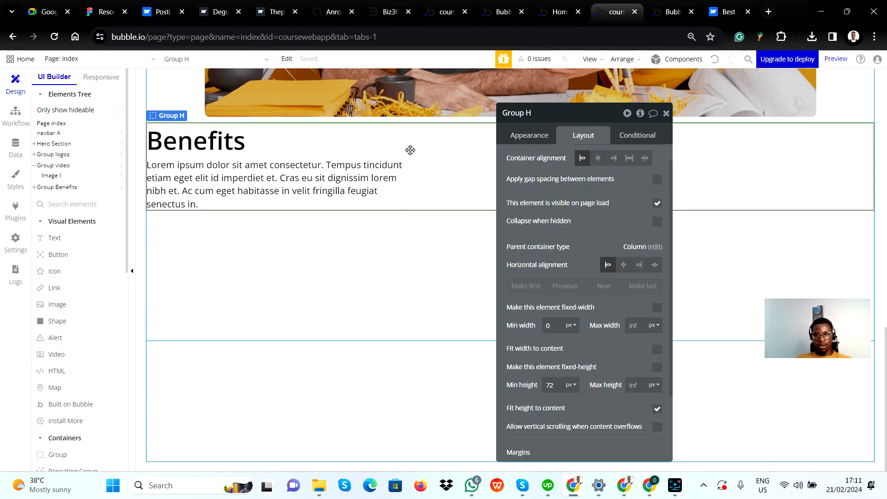
left_click(375, 184)
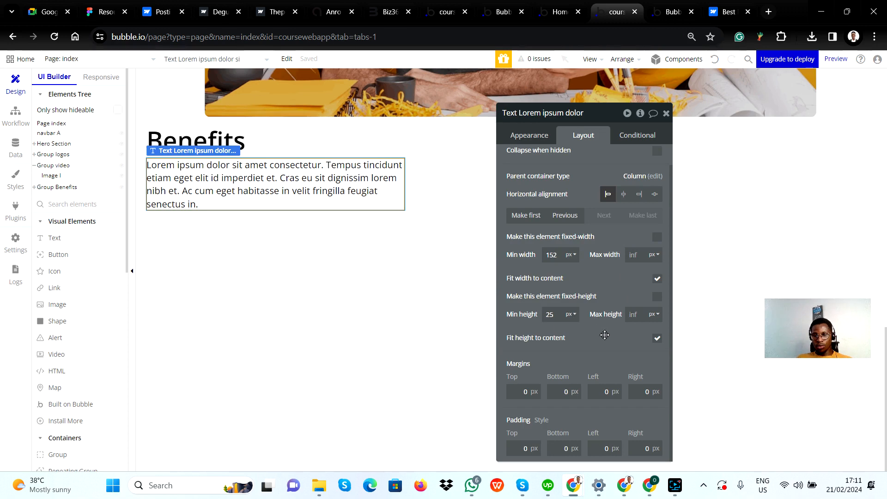
Turn off fit-to-content width on the Lorem ipsum paragraph and remove the fixed width from the group holding the heading and paragraph
left_click(657, 279)
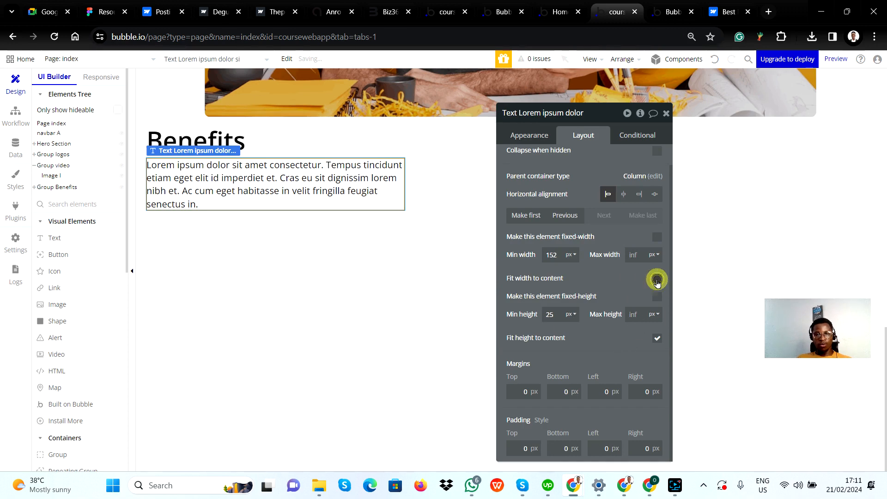
left_click(432, 170)
left_click_drag(578, 112, 760, 259)
left_click(456, 153)
left_click(361, 142)
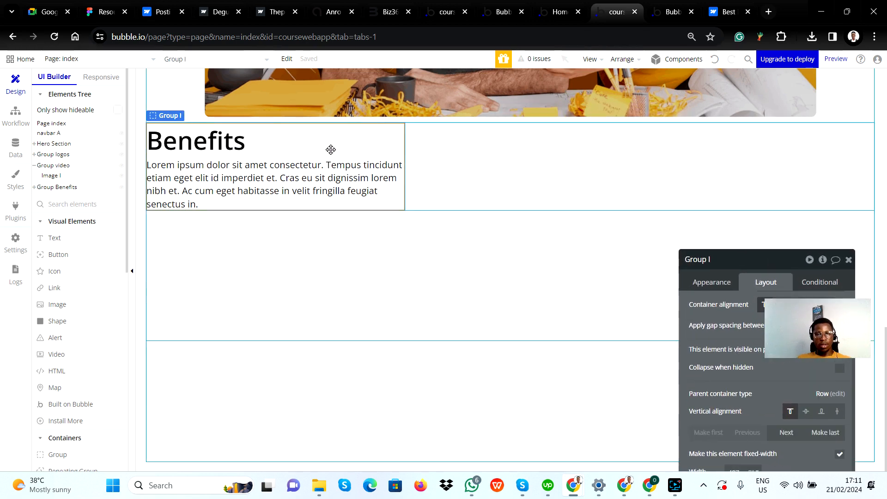
left_click_drag(740, 259, 703, 65)
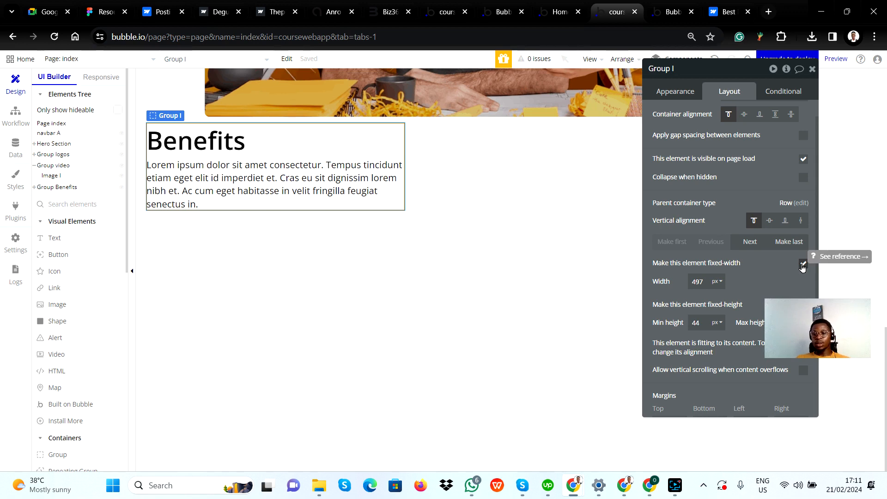
left_click(803, 264)
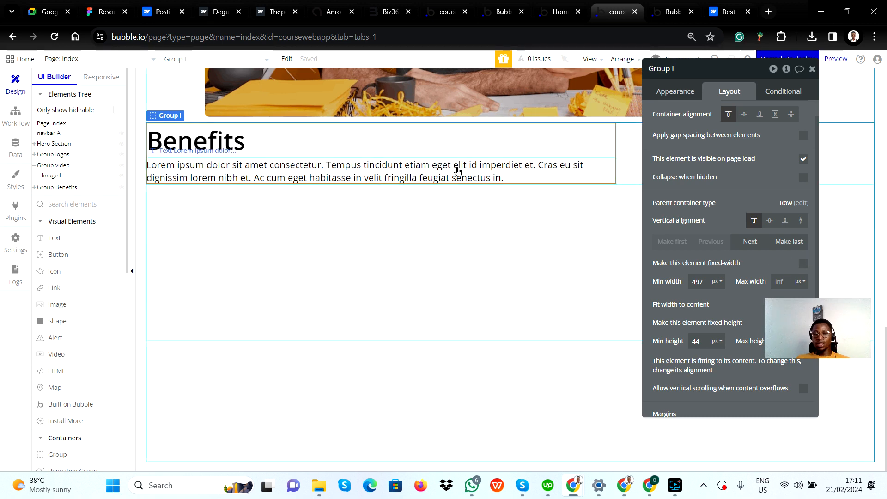
Compare the Bubble heading and paragraph layout with the Figma design, and inspect the heading, paragraph and View All text there
left_click(252, 141)
left_click(230, 146)
left_click(282, 178)
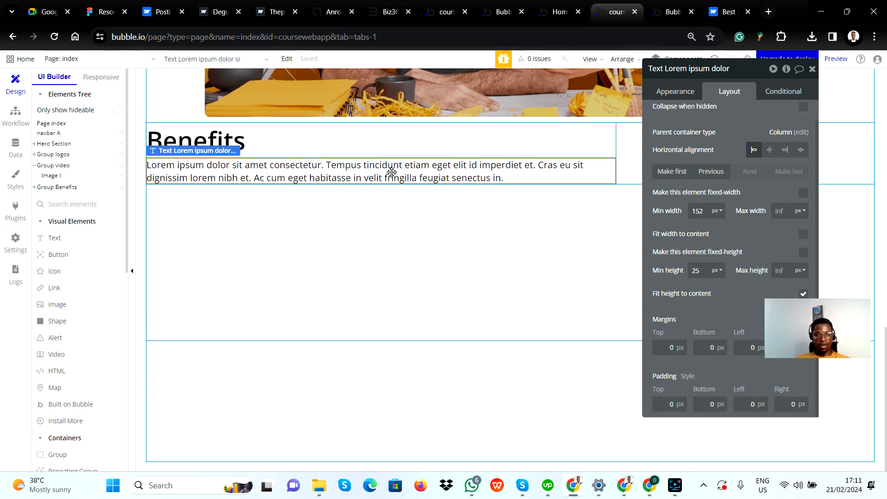
key("alt+Tab")
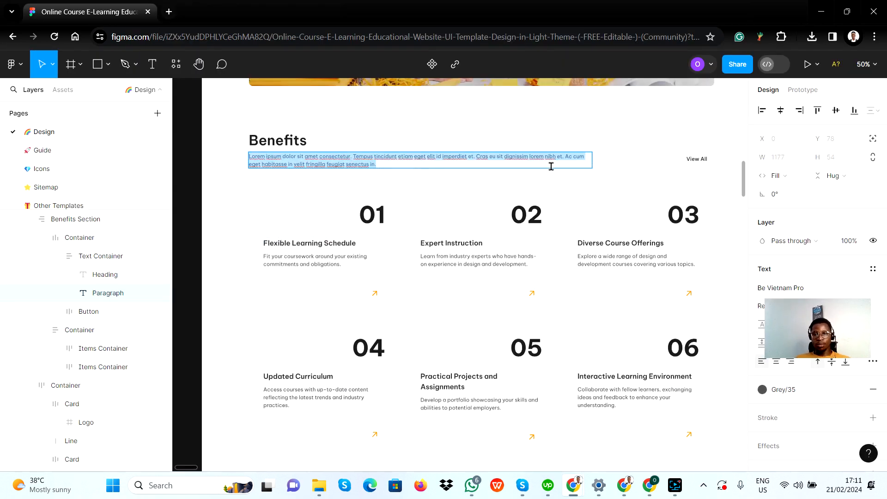
key("alt+Tab")
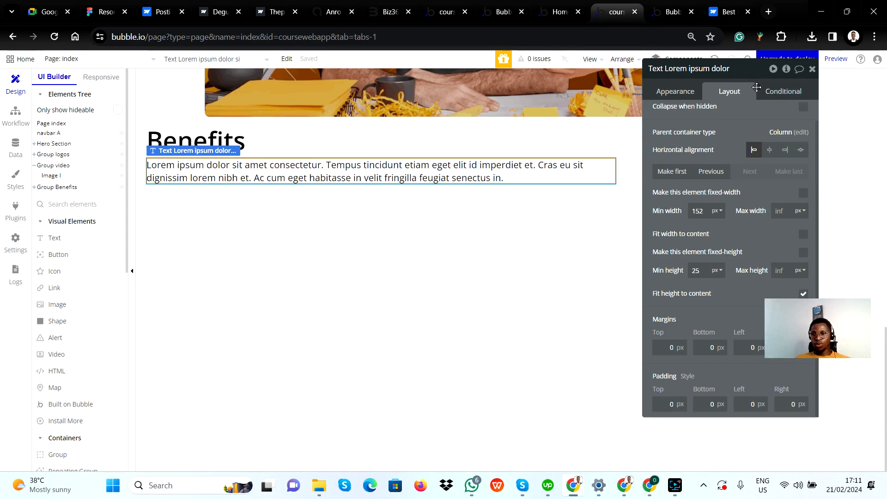
left_click_drag(750, 119, 213, 243)
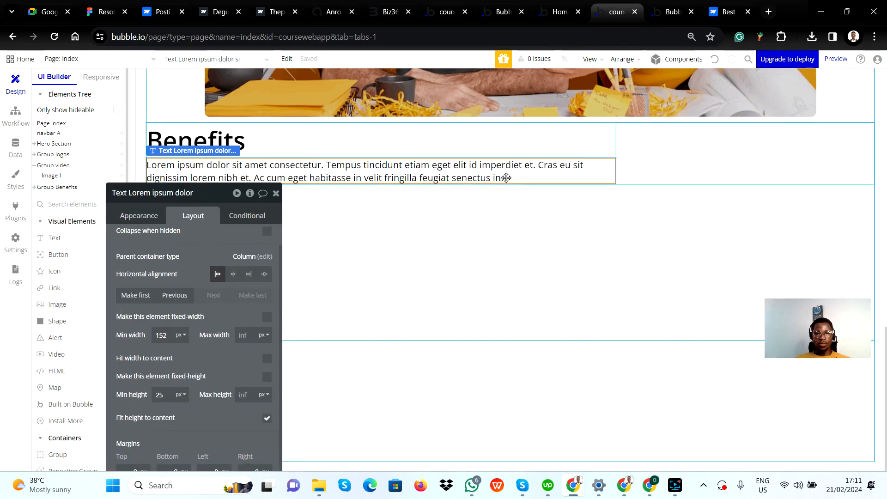
key("alt+Tab")
double_click(282, 140)
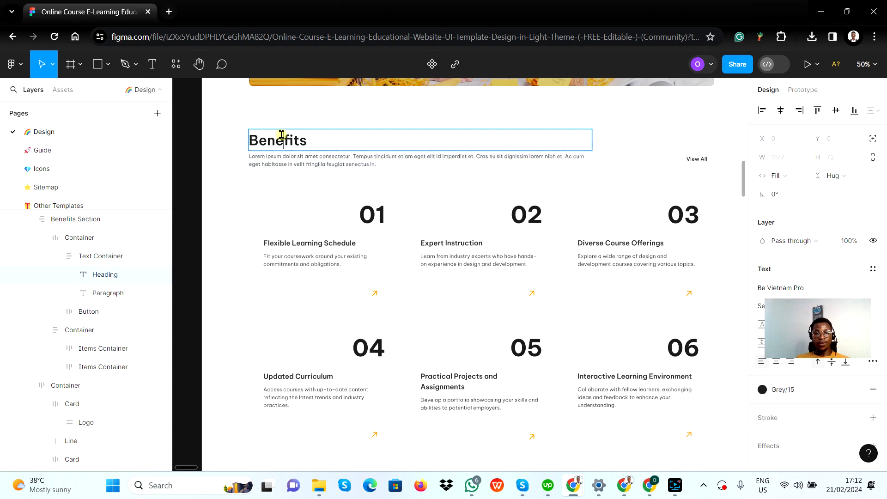
double_click(286, 159)
left_click(697, 159)
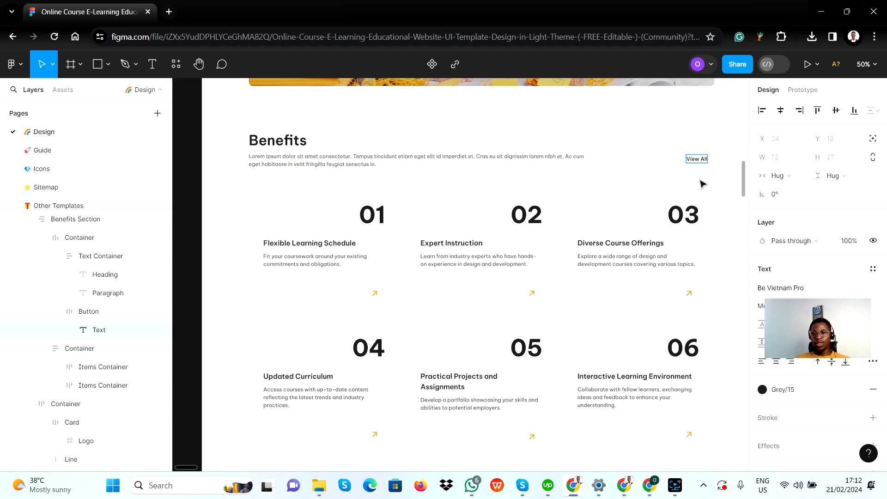
key("alt+Tab")
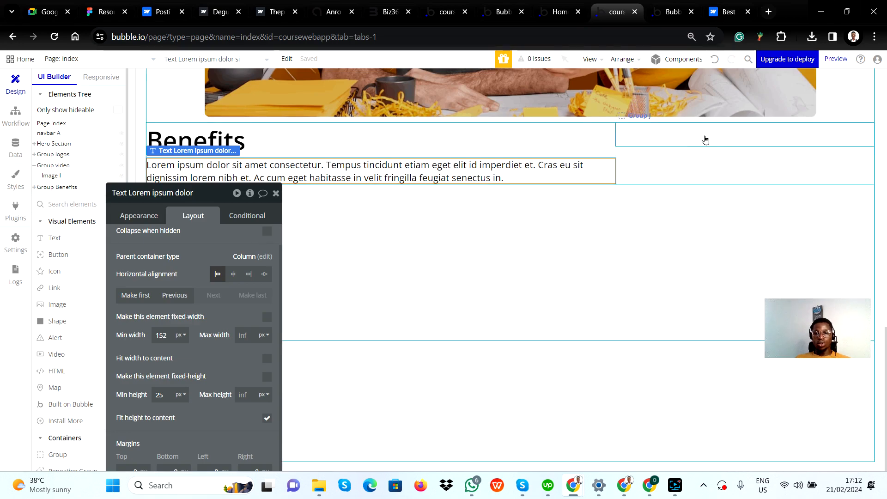
Try deleting the empty group beside the Benefits text group, and undo the deletion
left_click(721, 139)
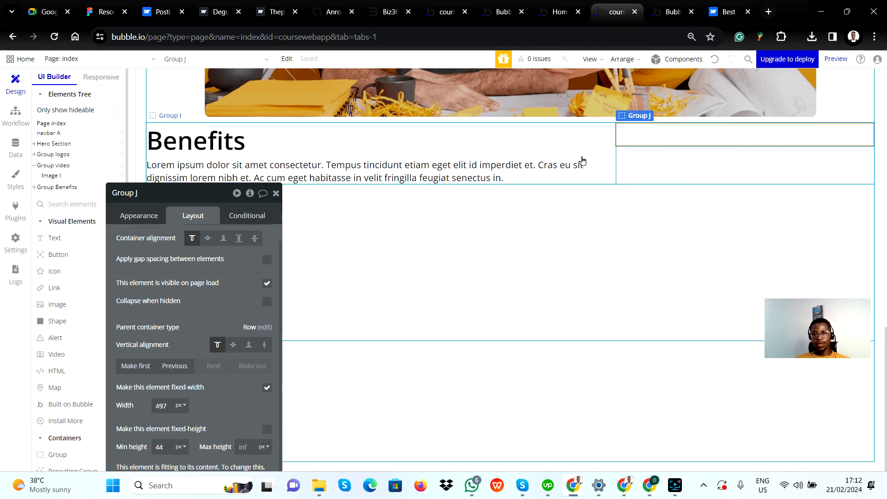
left_click(590, 157)
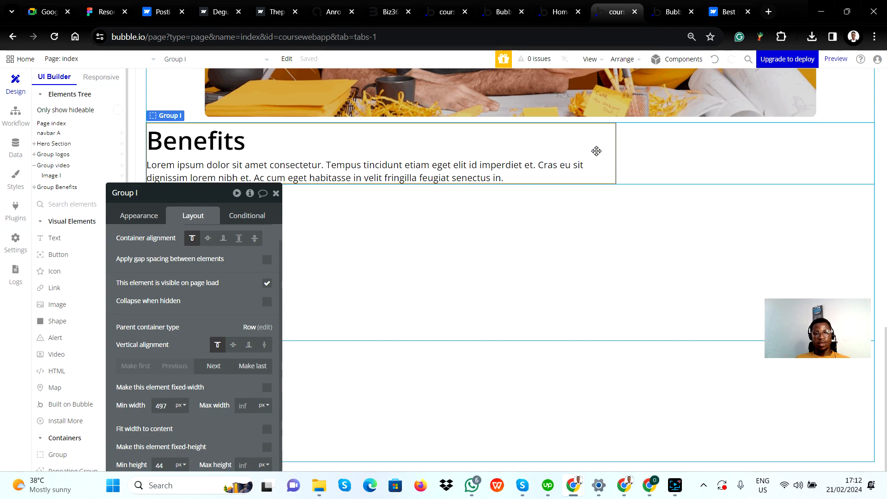
left_click(656, 136)
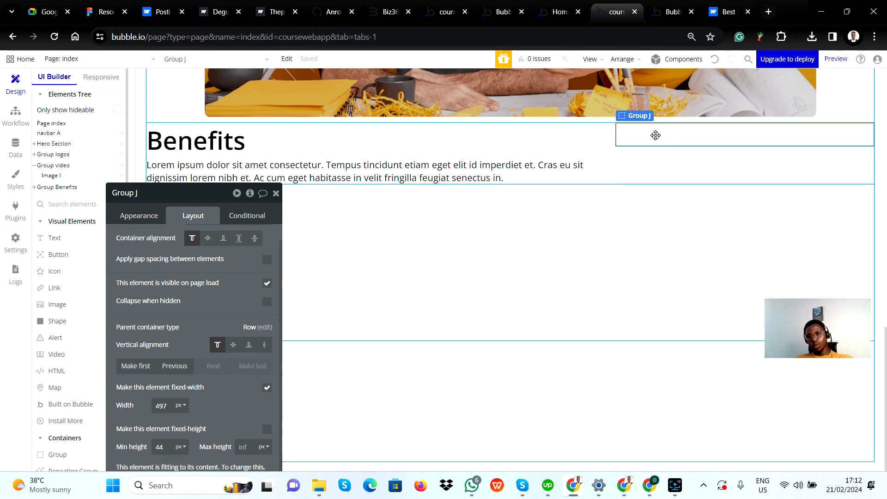
key("Delete")
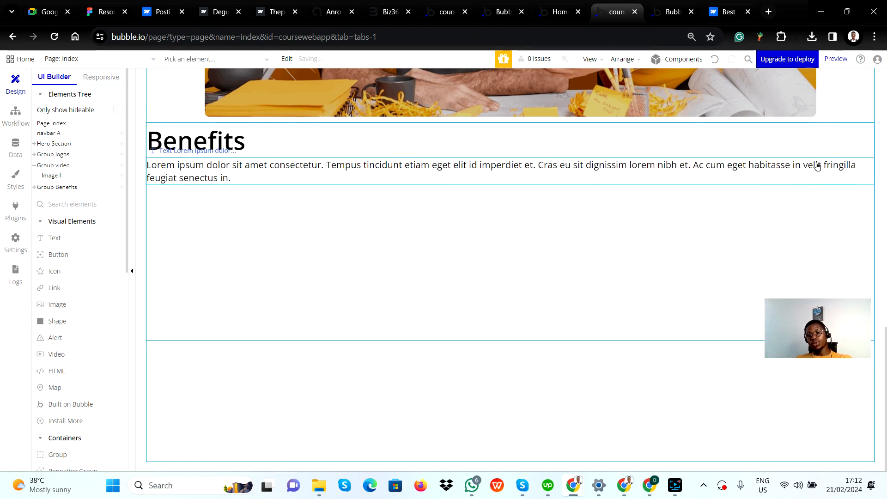
key("ctrl+z")
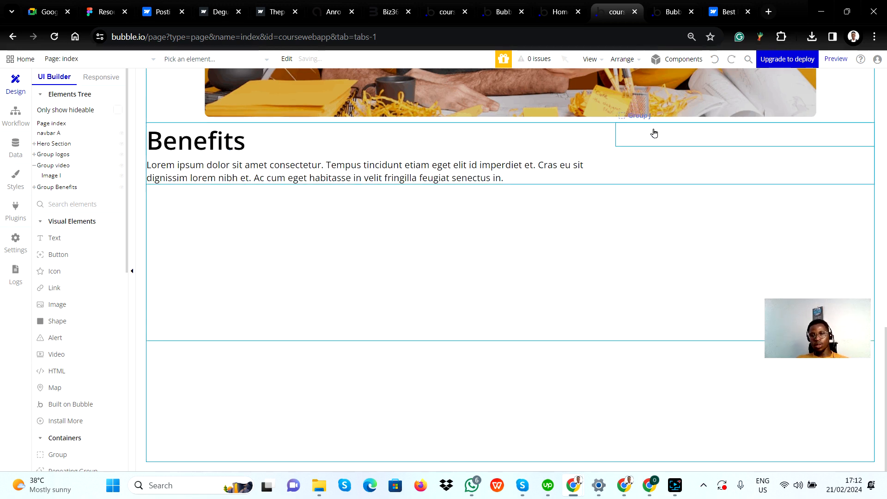
Add a text element reading "View all" inside the empty group beside the Benefits text group
left_click(654, 134)
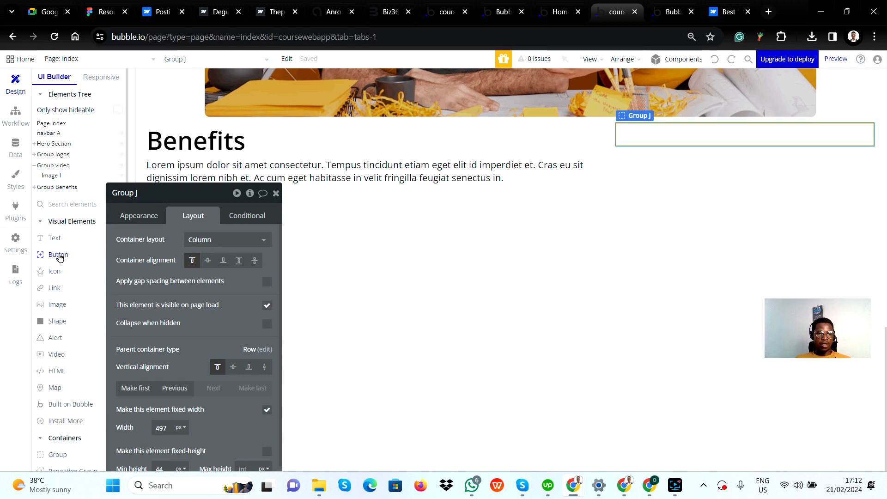
left_click(58, 237)
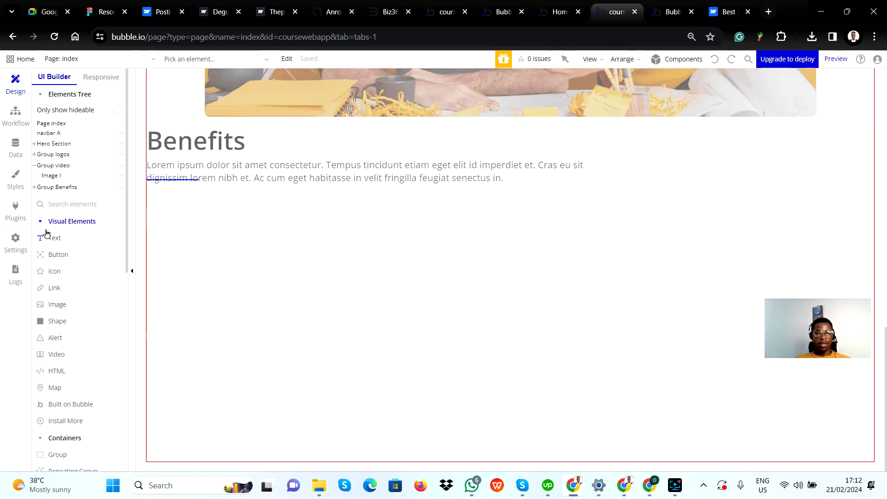
left_click(53, 240)
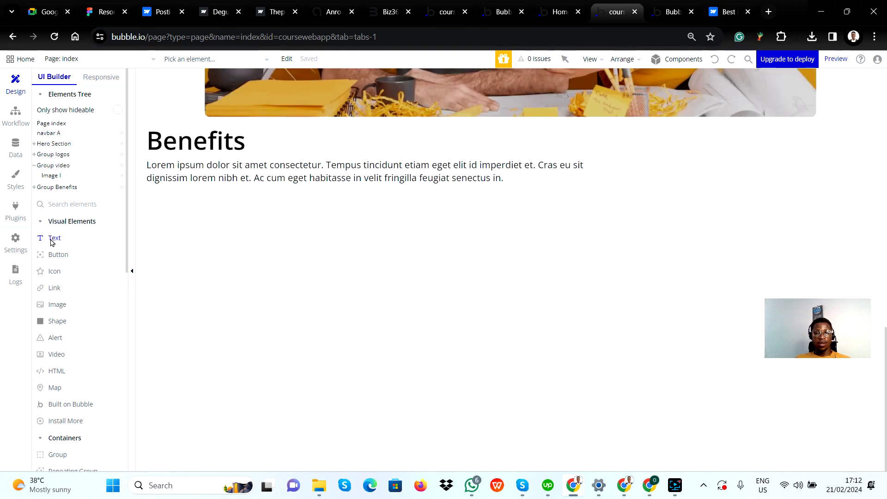
left_click(53, 238)
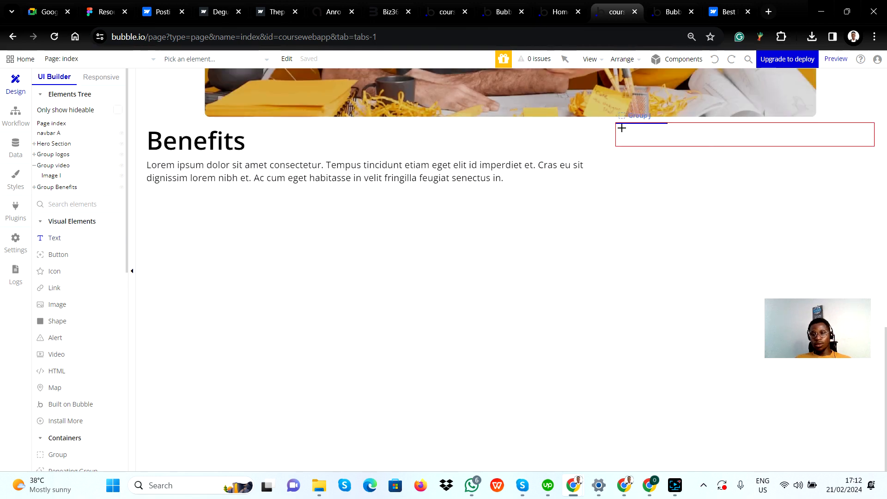
left_click_drag(622, 127, 684, 142)
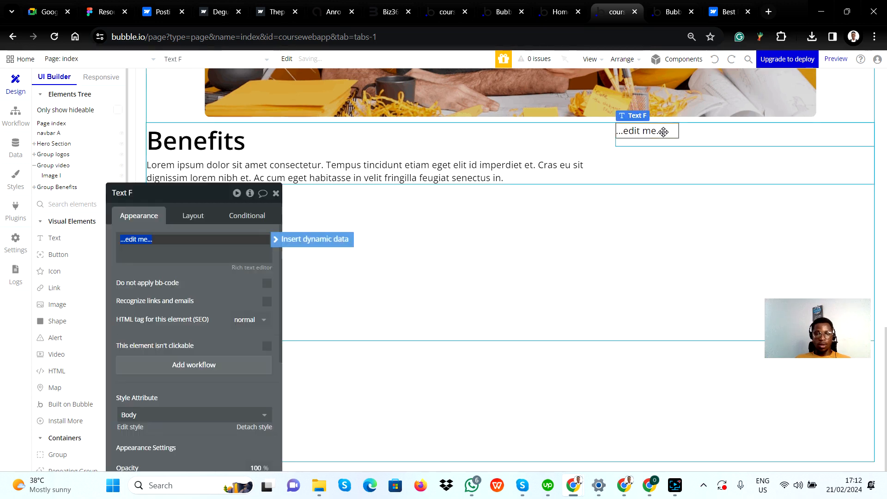
type("View")
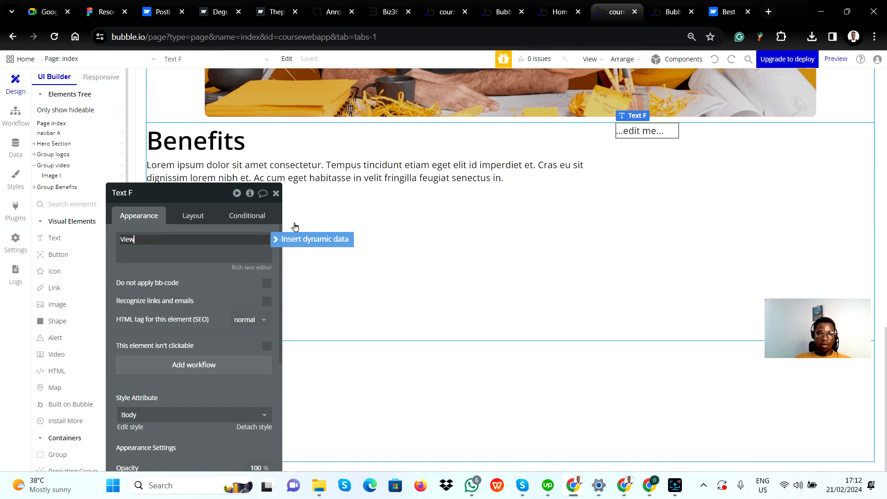
type(" all")
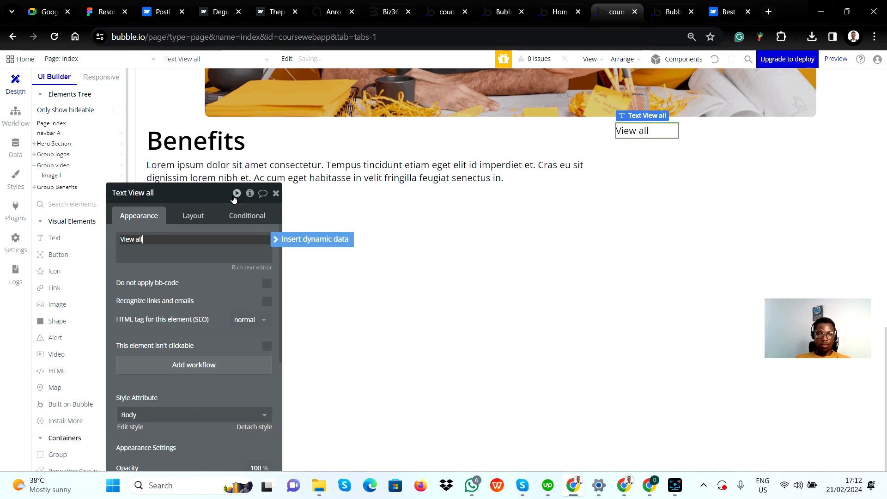
left_click(222, 288)
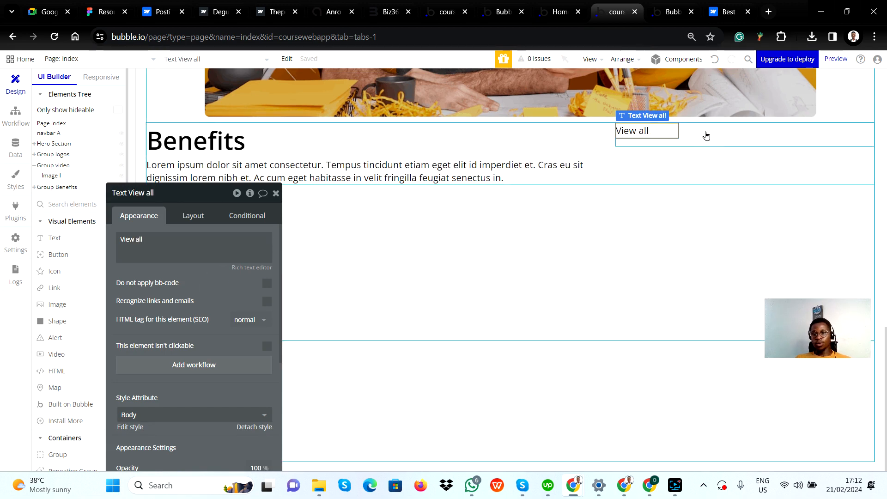
Remove the fixed width from the View all group, set its minimum width to 0 px, and fit its width to content
left_click(703, 137)
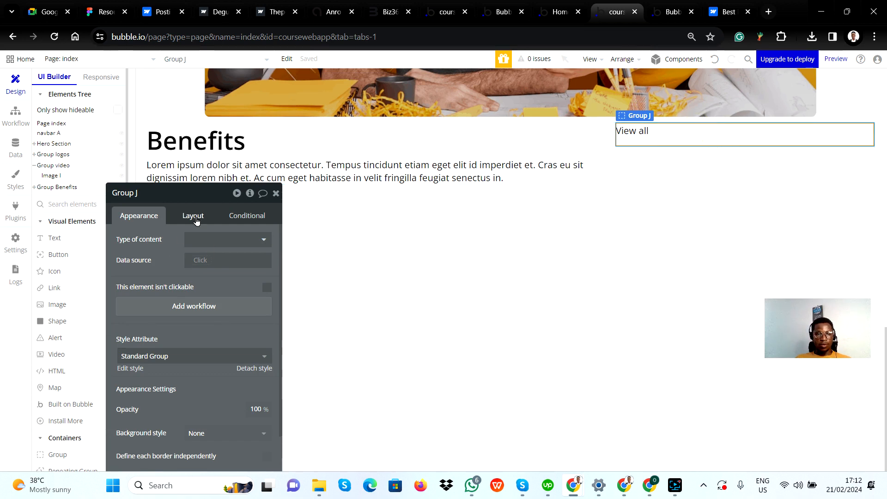
left_click_drag(227, 283, 234, 149)
left_click(200, 79)
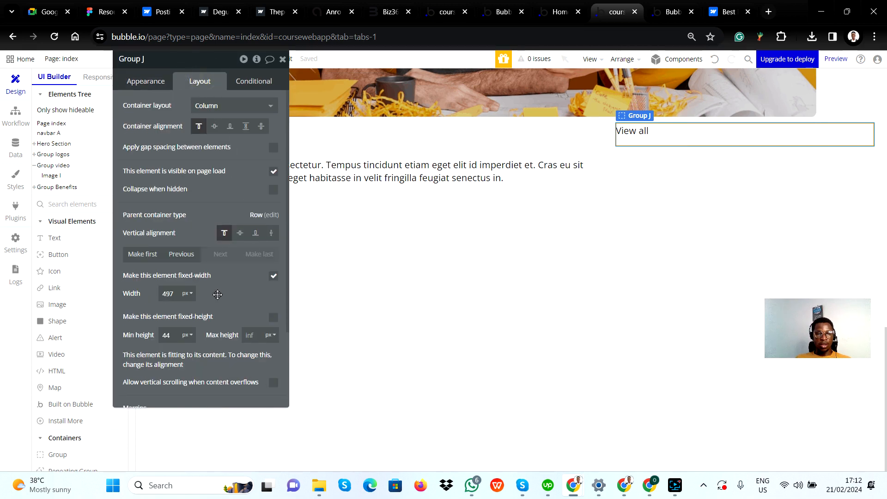
left_click(274, 276)
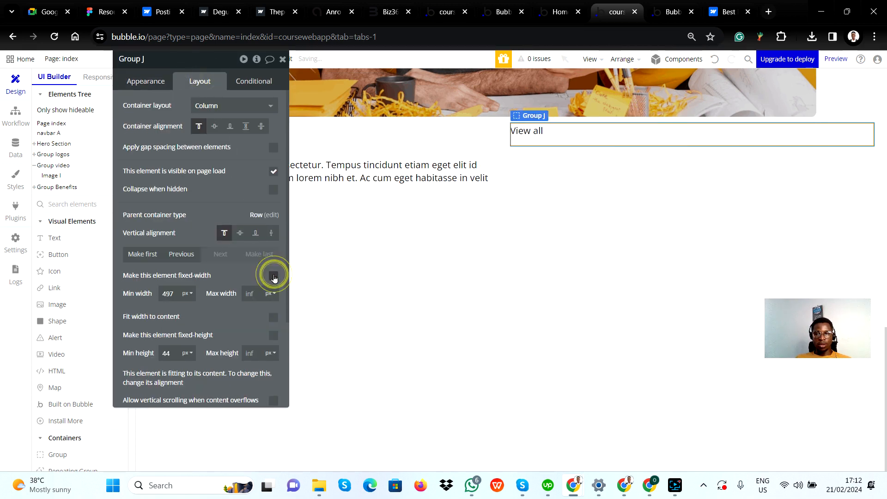
double_click(170, 292)
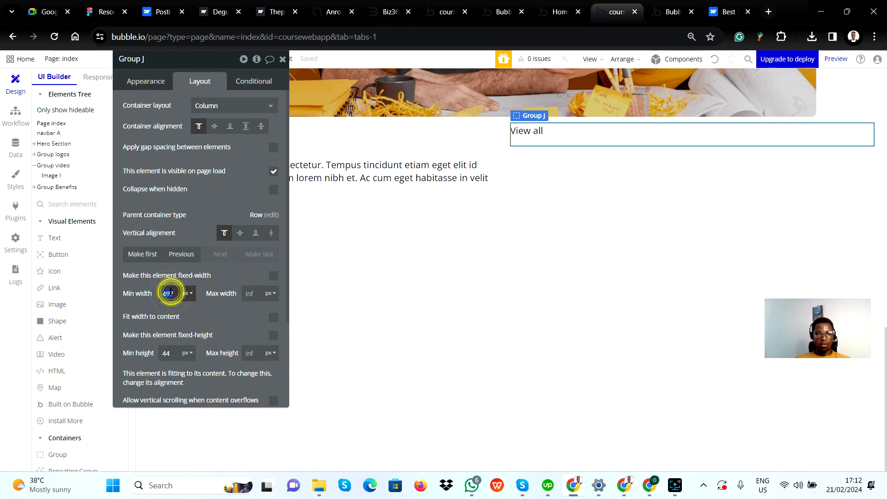
type("0")
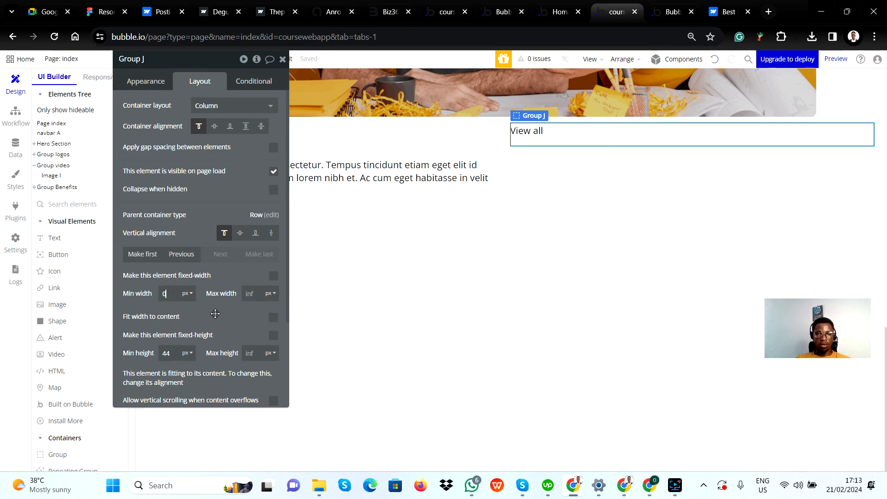
left_click(214, 310)
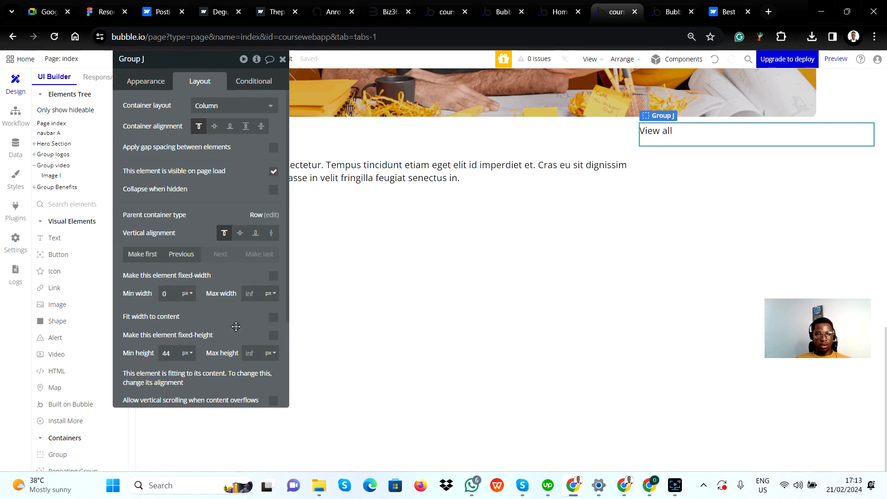
left_click(273, 318)
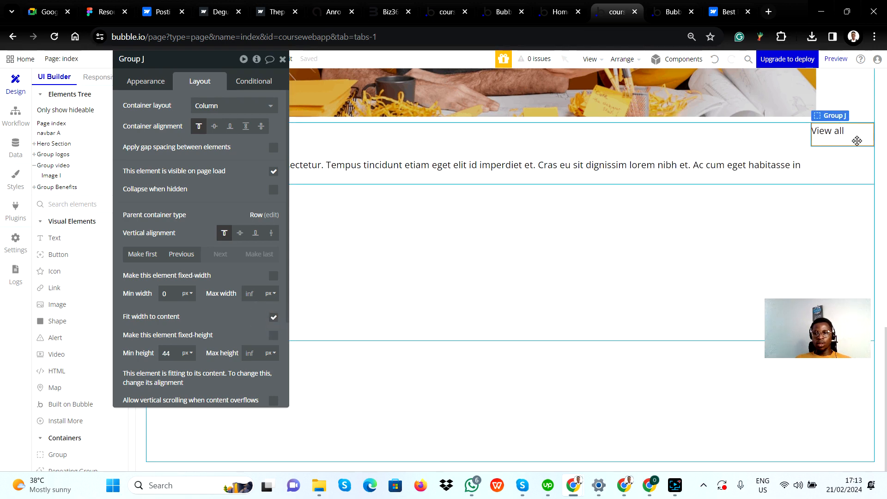
Set the View all group's container alignment to centered and its vertical alignment within the row to bottom
left_click(214, 127)
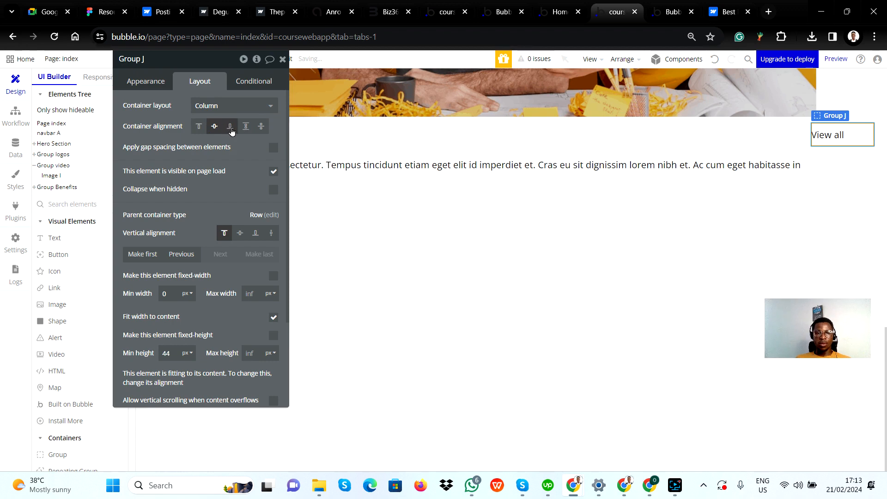
left_click(231, 128)
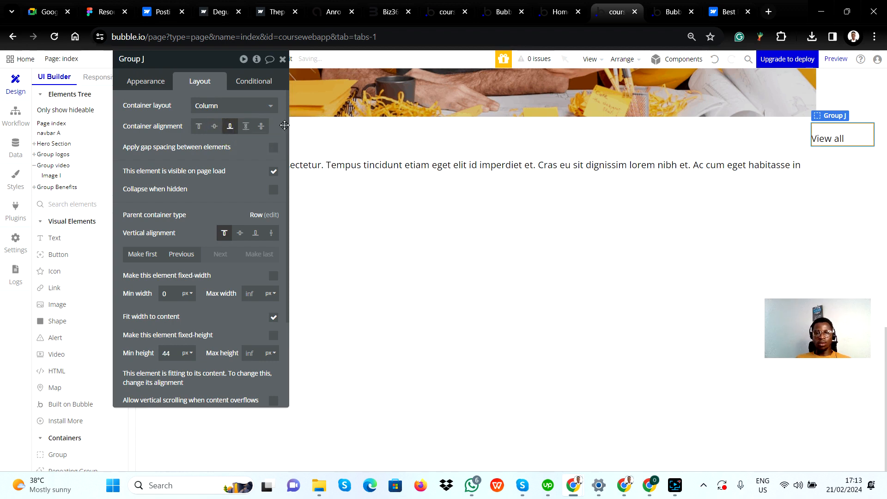
left_click(214, 126)
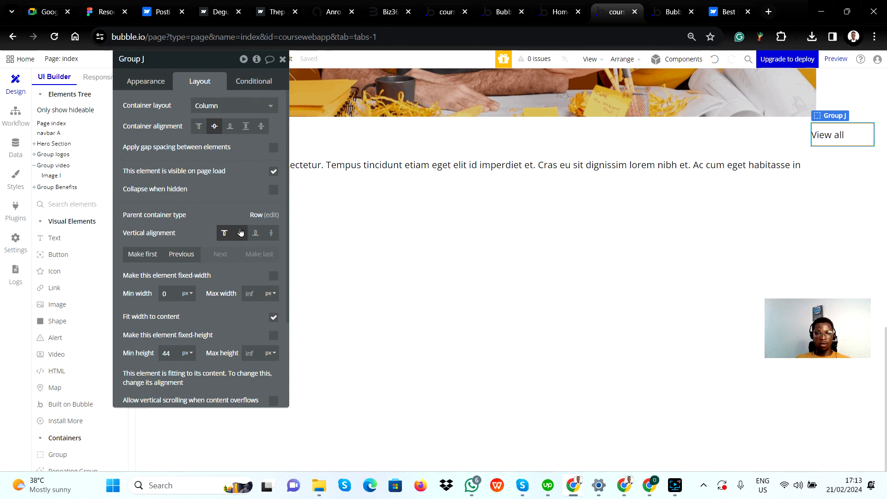
left_click(254, 236)
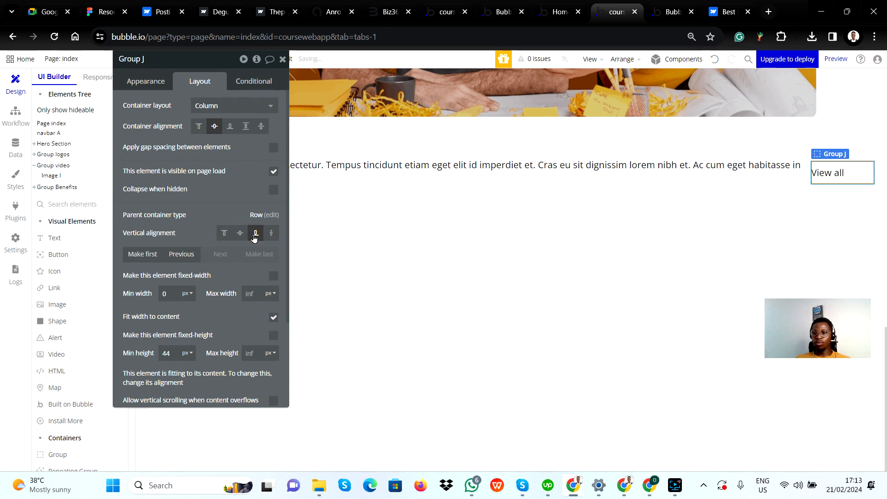
Try centring the View all group vertically in the row, return it to bottom alignment, and compare with the Figma design
left_click(240, 233)
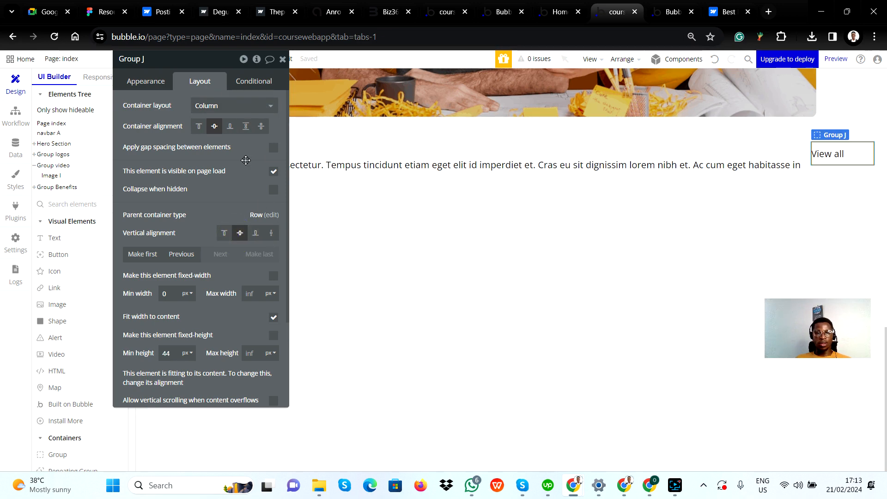
left_click_drag(246, 181, 116, 273)
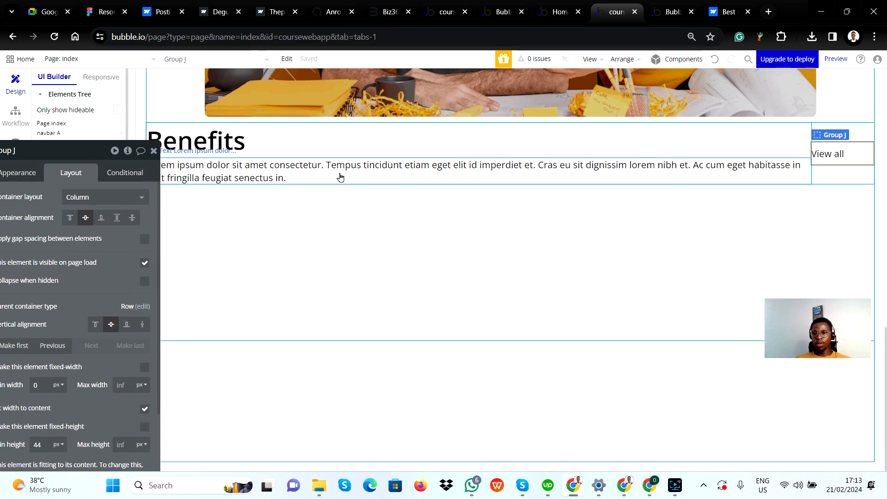
left_click(127, 327)
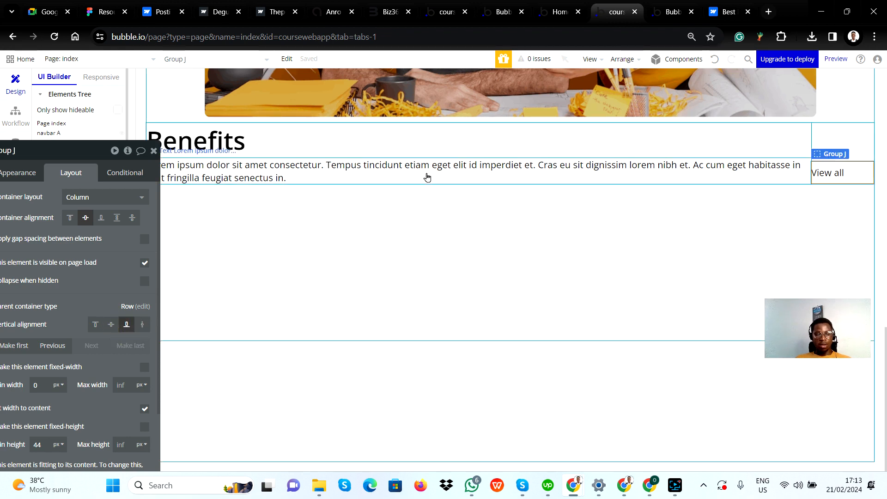
key("alt+Tab")
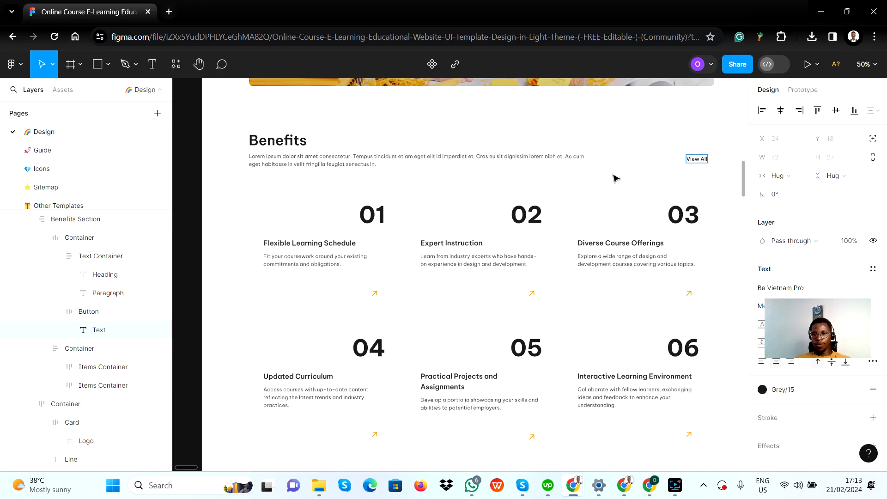
key("alt+Tab")
Expand the Benefits group's nested groups in the elements tree and set the View all group's container alignment to bottom
left_click(845, 173)
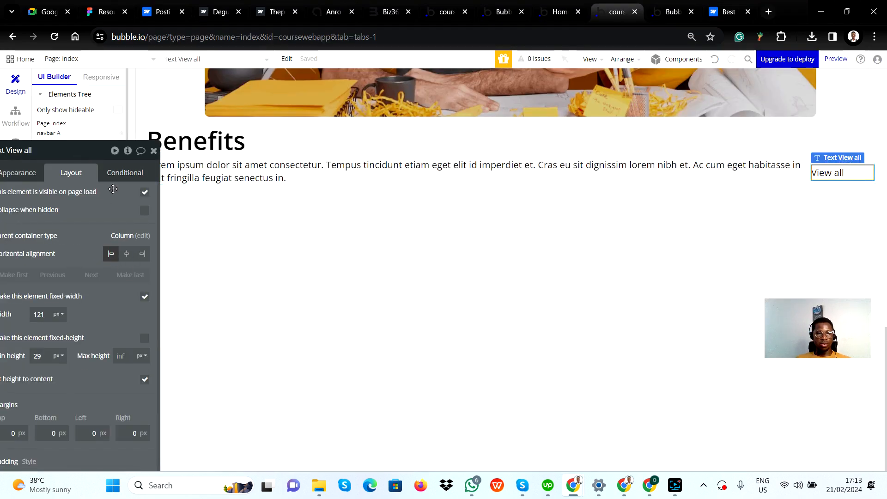
left_click_drag(113, 200, 239, 161)
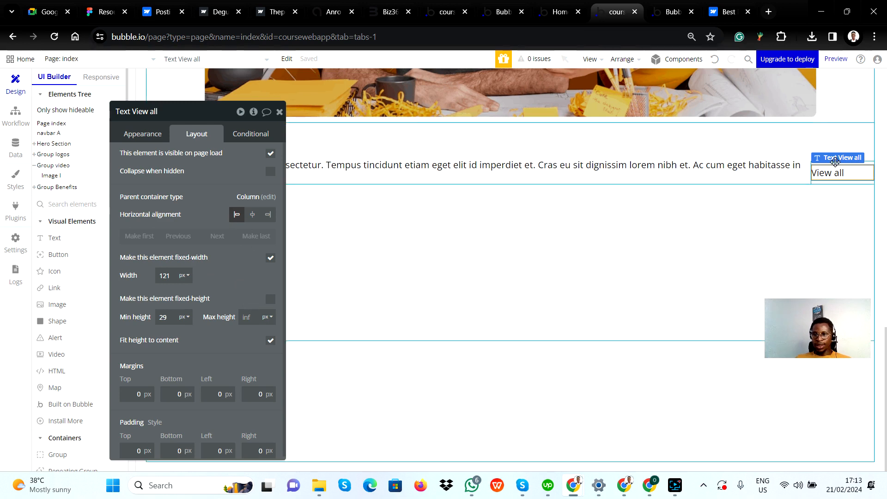
left_click(824, 141)
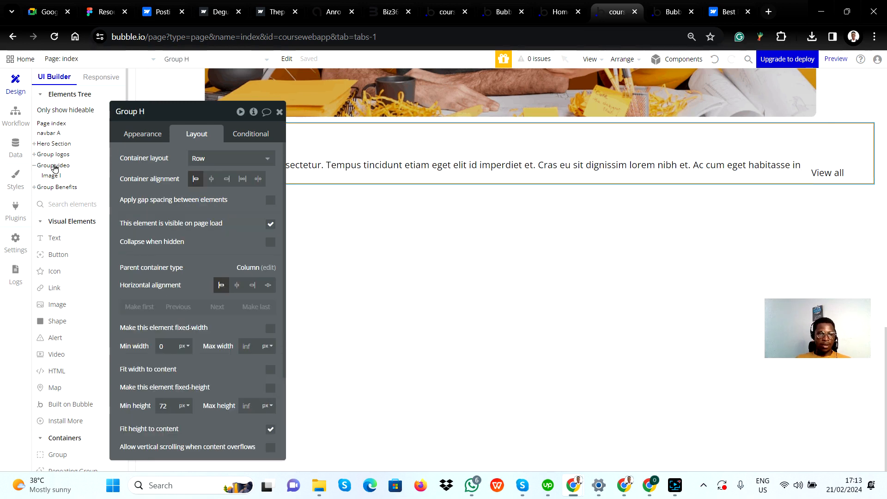
left_click(49, 188)
key("Escape")
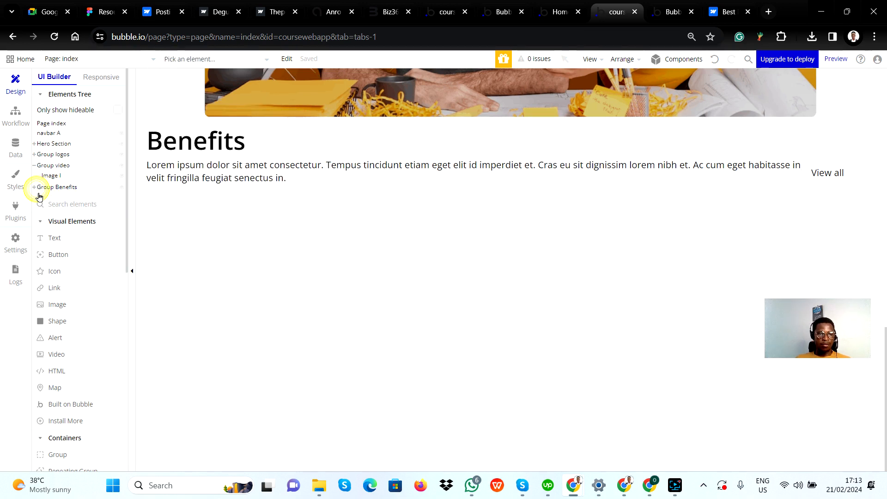
left_click(34, 187)
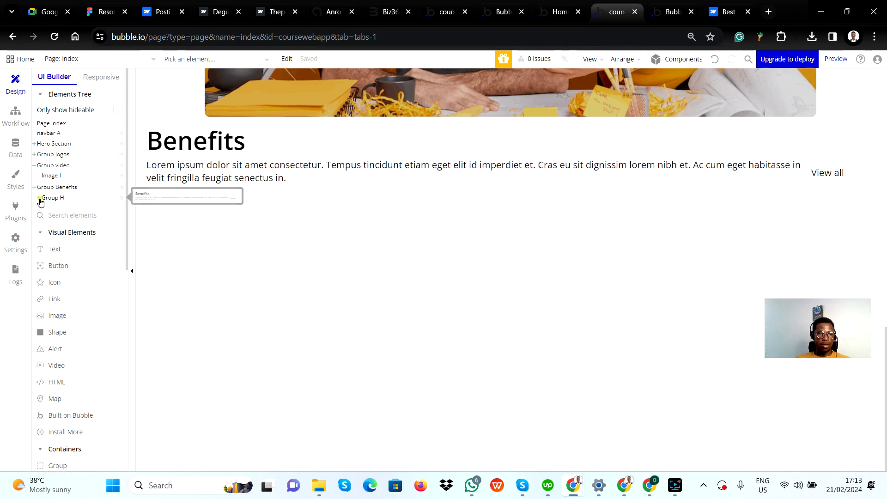
left_click(40, 199)
left_click(39, 198)
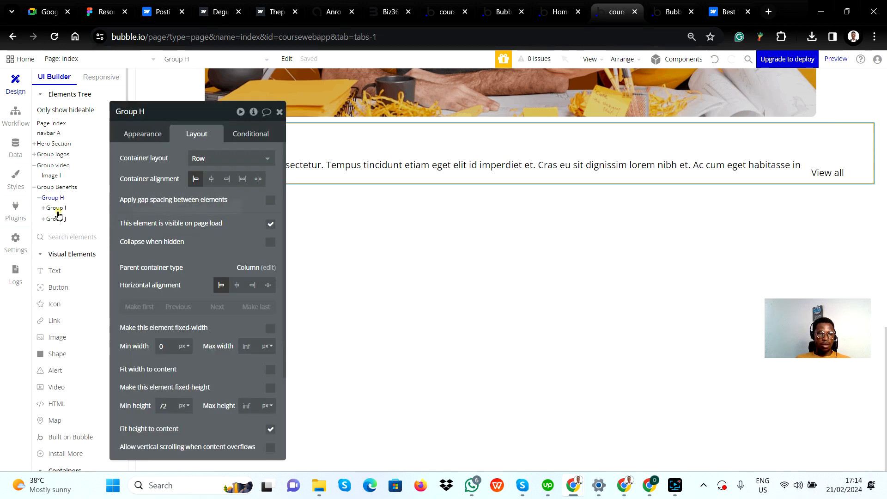
left_click(58, 209)
left_click(51, 220)
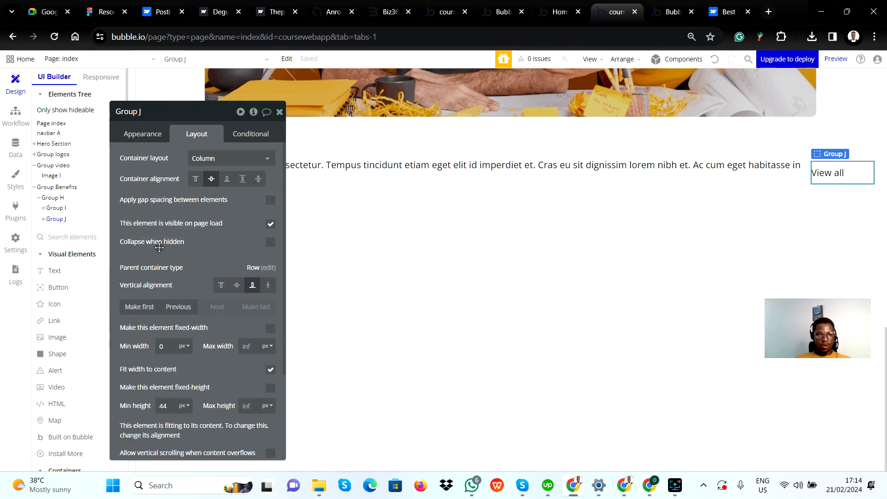
left_click(226, 179)
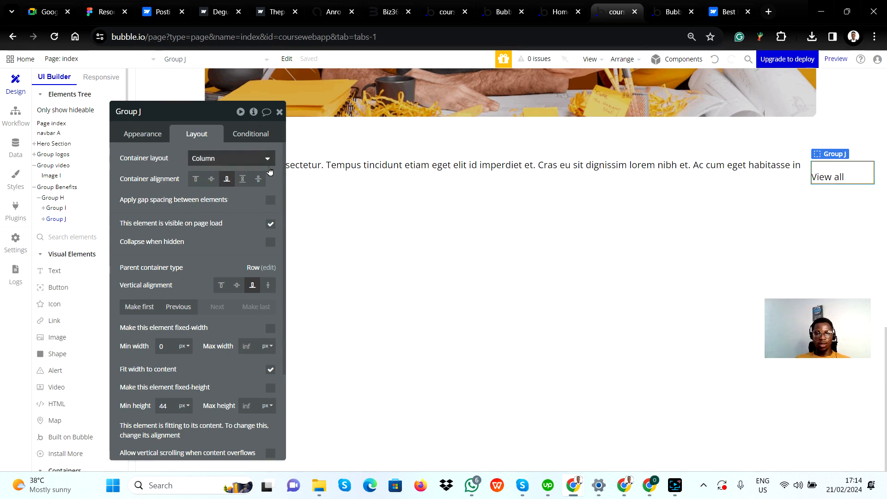
Set the View all text's horizontal alignment to right within its column group, and close its properties
left_click_drag(244, 225, 357, 225)
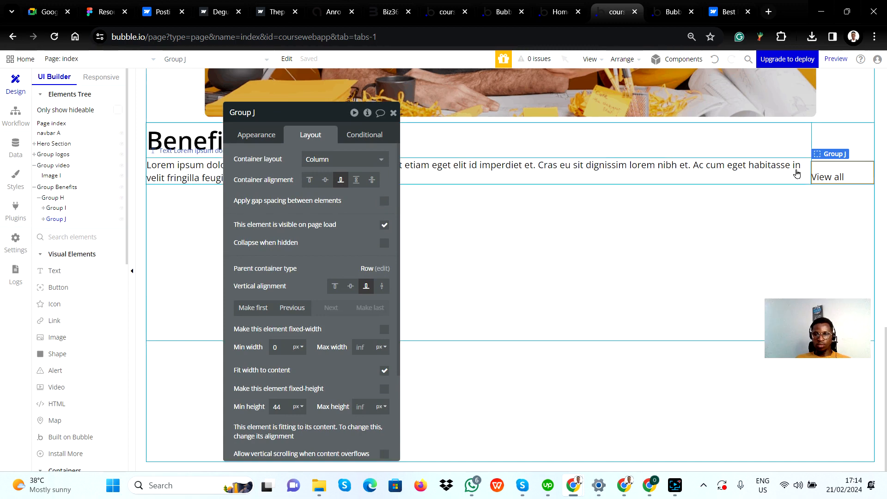
left_click(832, 182)
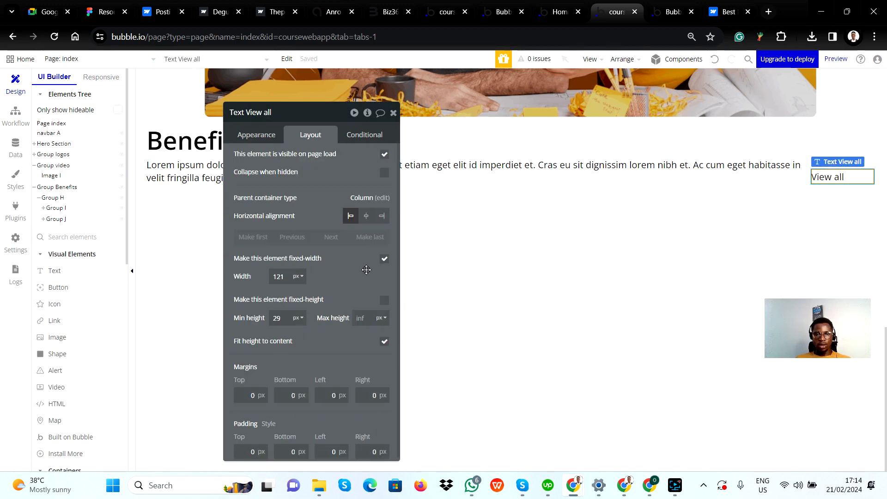
left_click(381, 216)
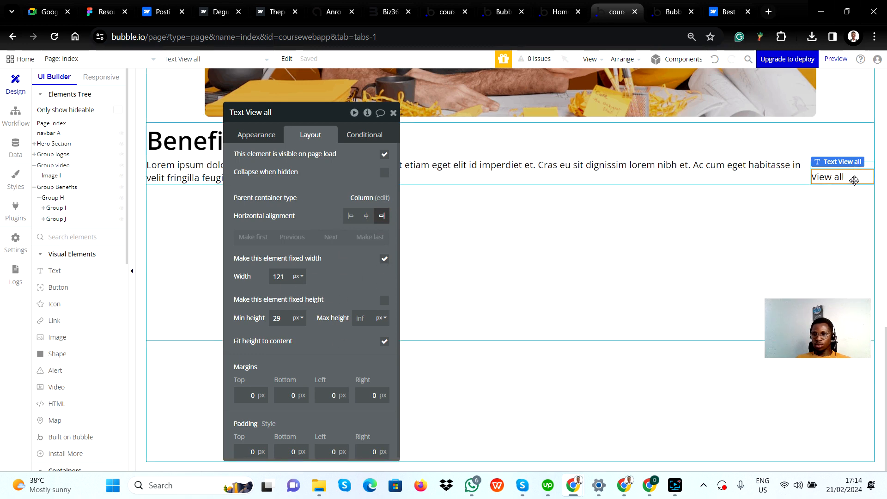
left_click(589, 236)
left_click(394, 113)
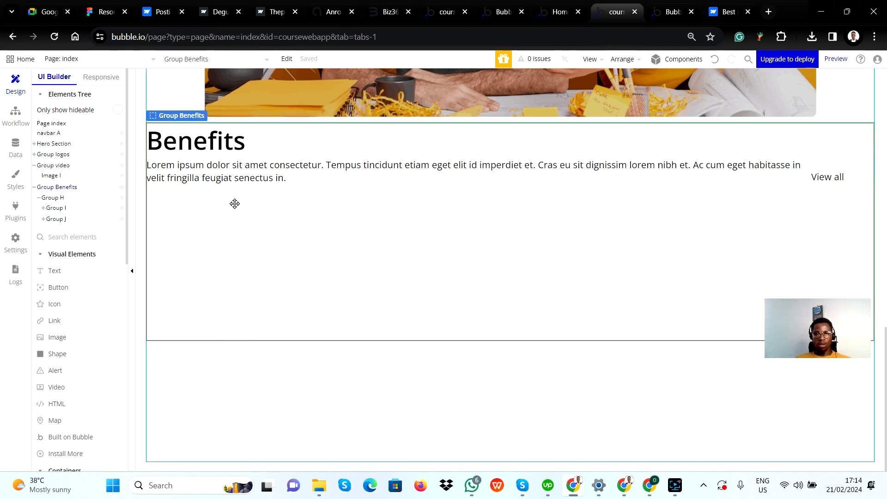
Check the paragraph width in the Figma design and set the Benefits paragraph's maximum width to 700 px
key("alt+Tab")
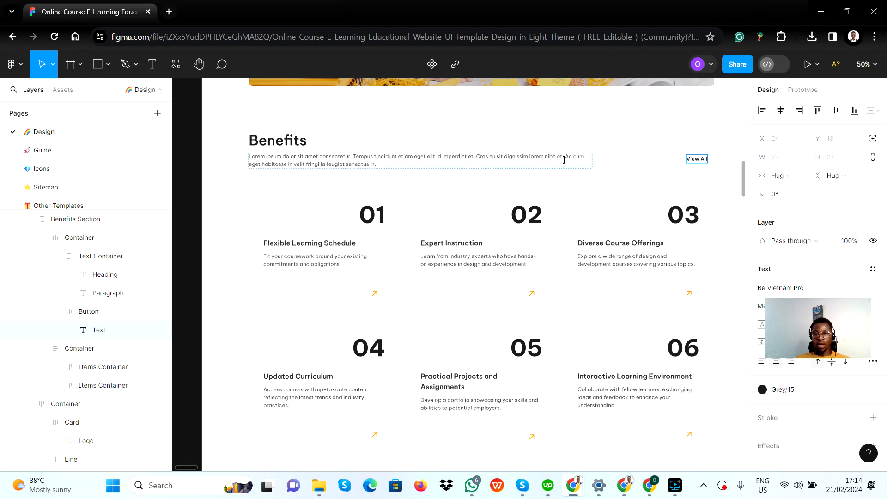
key("alt+Tab")
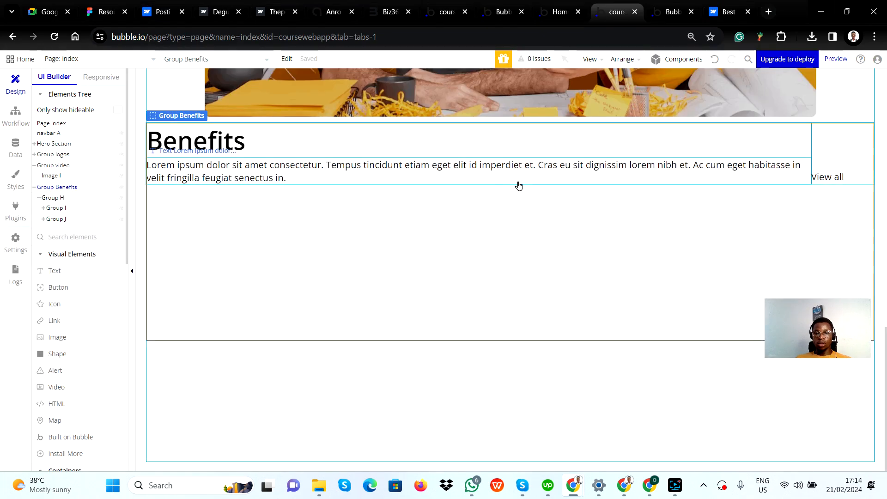
left_click(405, 173)
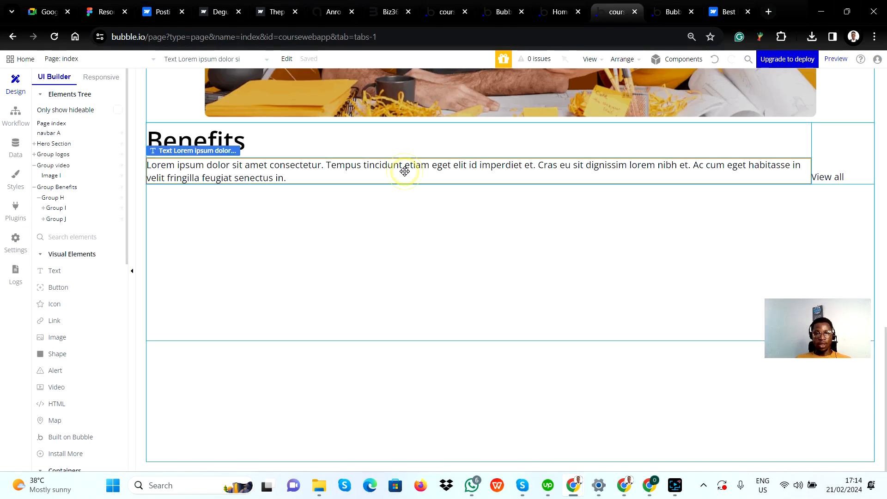
double_click(415, 171)
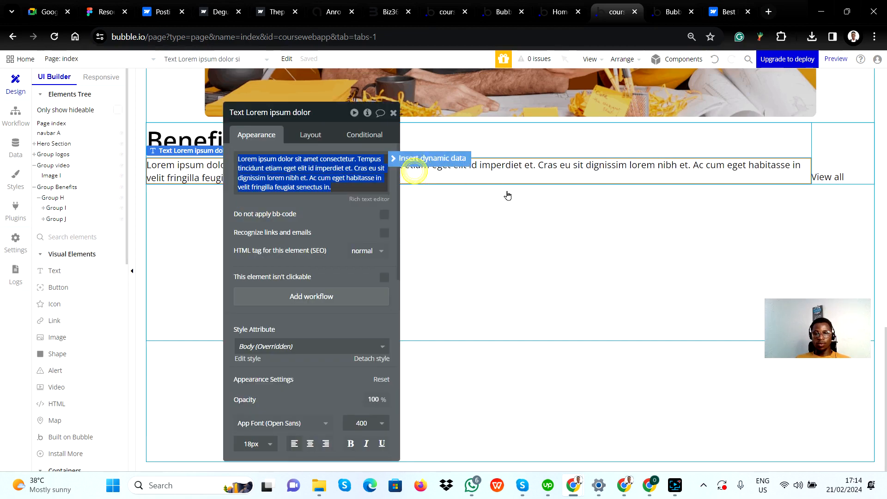
left_click(317, 138)
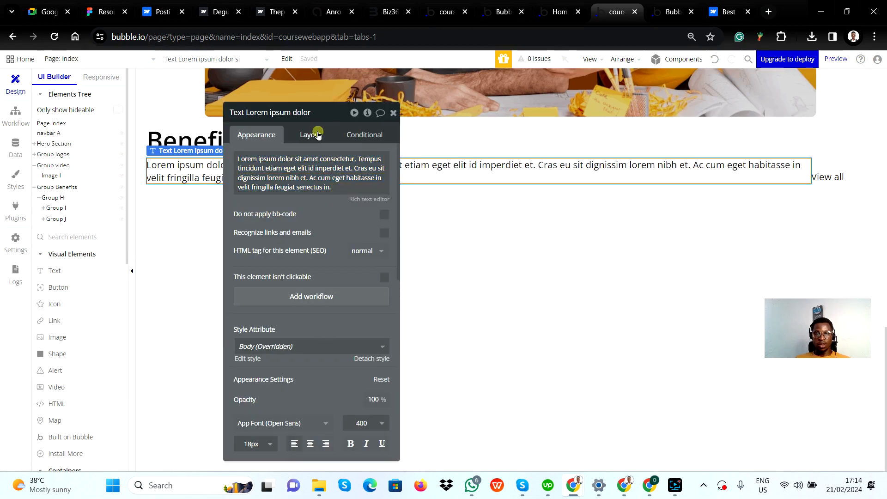
left_click(362, 277)
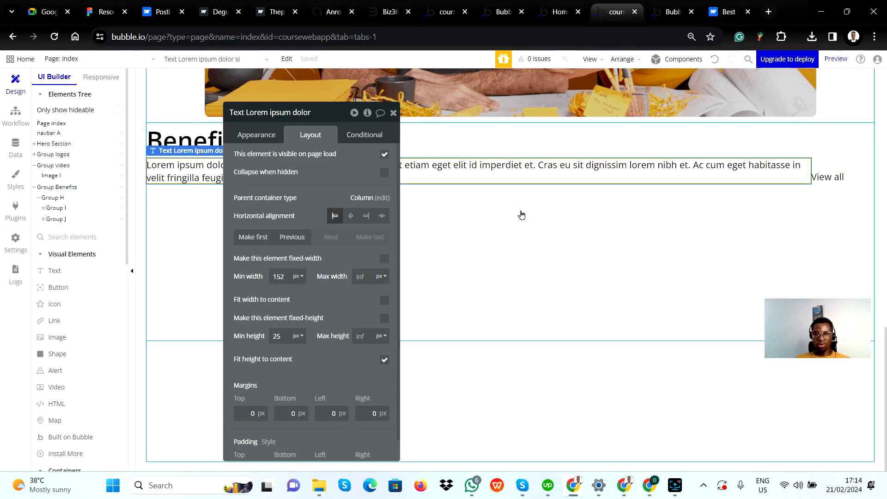
left_click(364, 277)
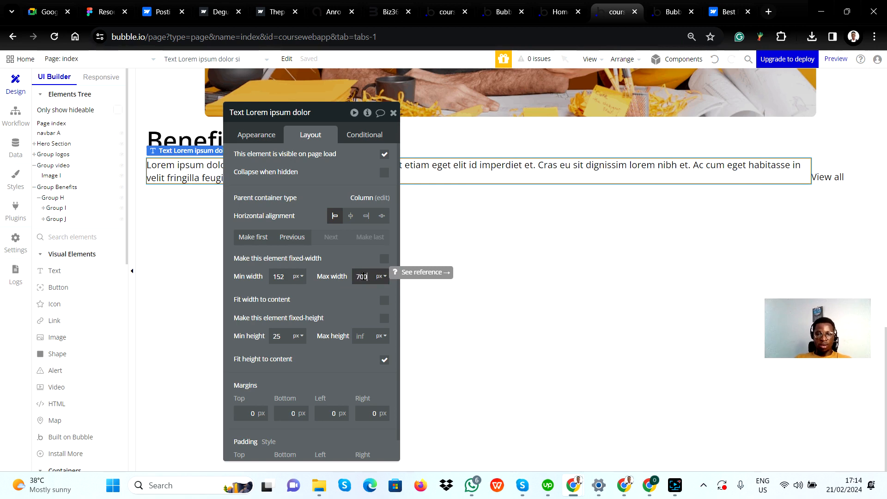
left_click(343, 292)
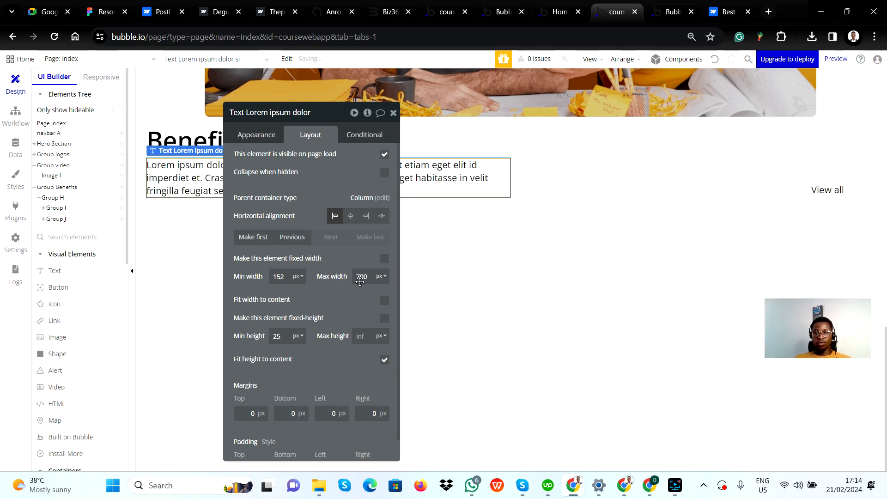
Switch the Benefits paragraph's maximum width unit to percent and set the value to 70%
left_click(364, 274)
left_click(381, 276)
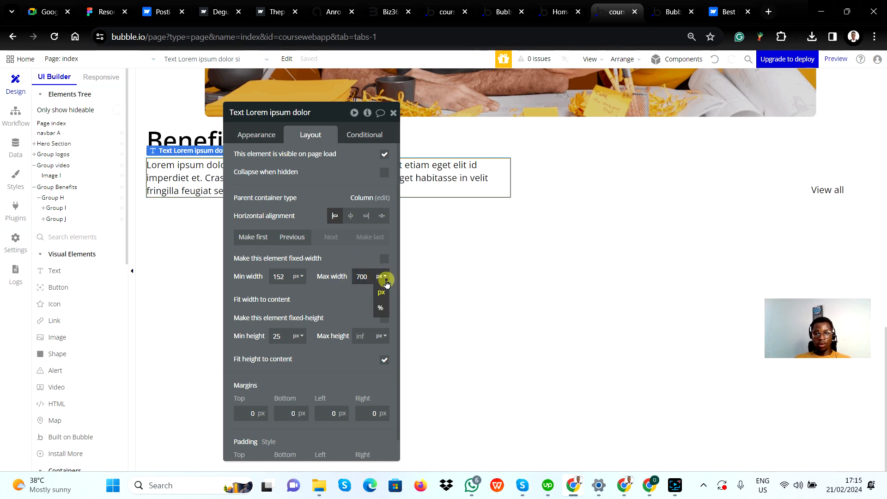
left_click(382, 308)
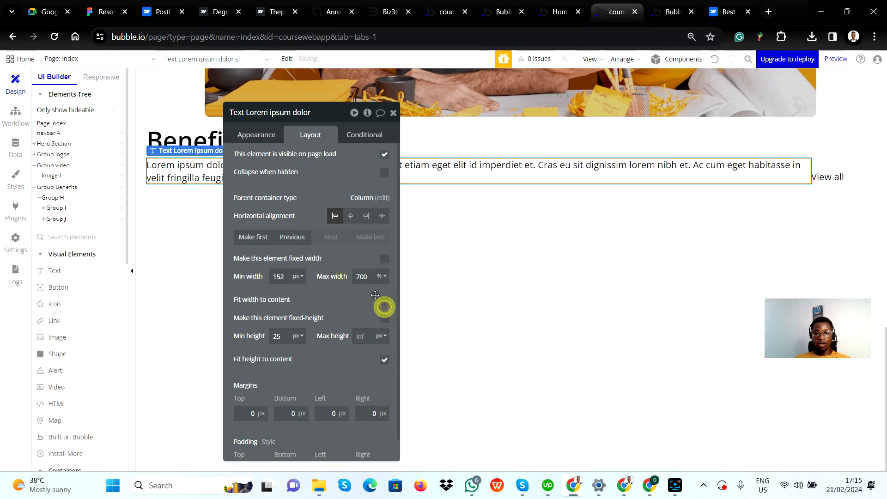
double_click(365, 277)
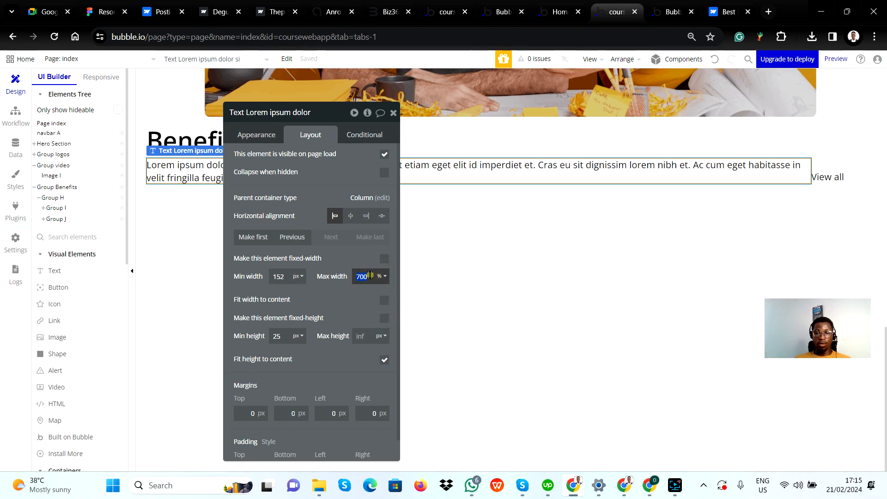
type("70")
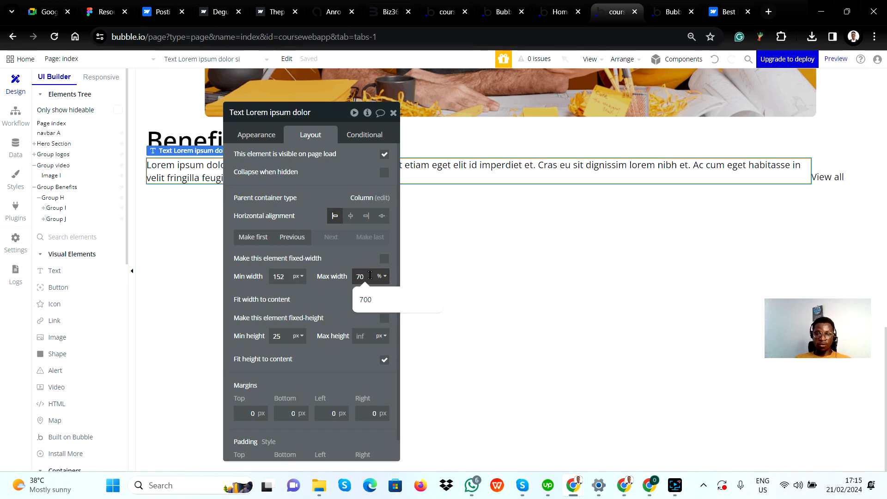
left_click(326, 297)
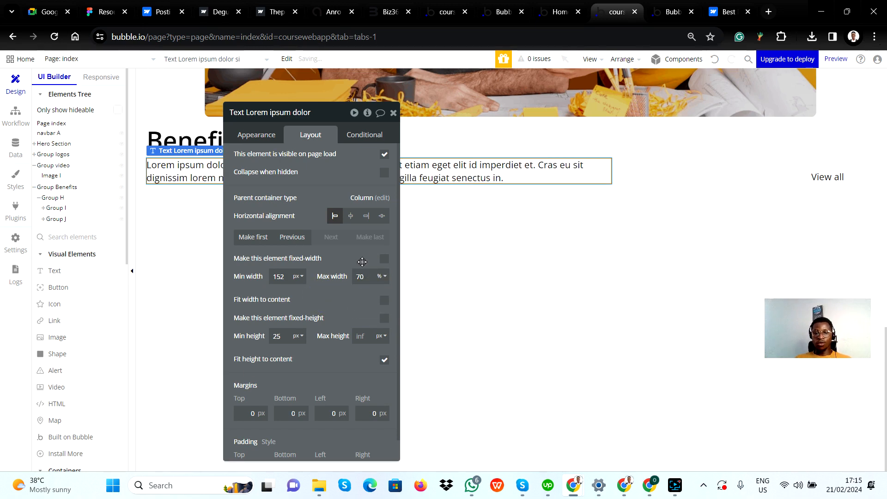
Set the Benefits paragraph's maximum width to 80% and close its properties
double_click(368, 274)
type("8")
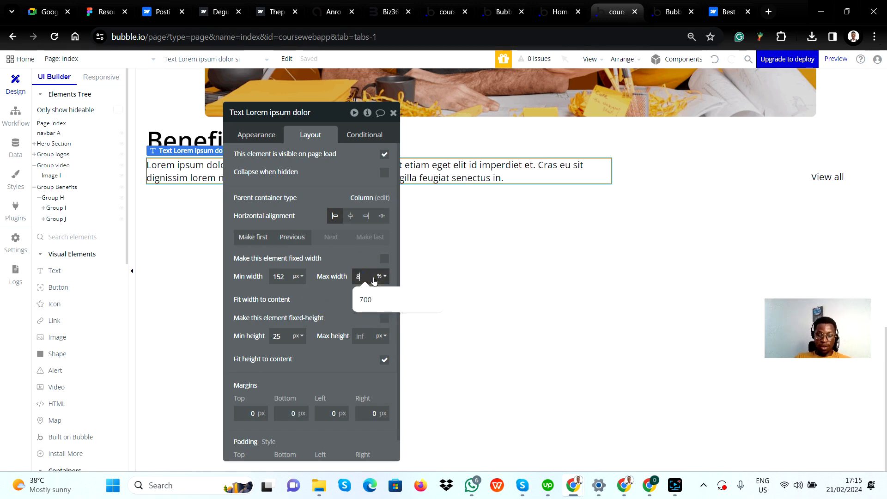
type("0")
left_click(354, 288)
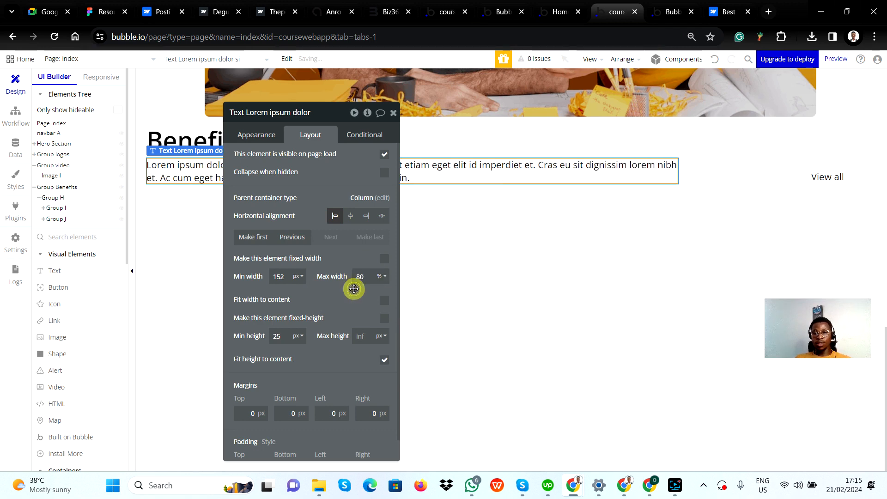
left_click(350, 257)
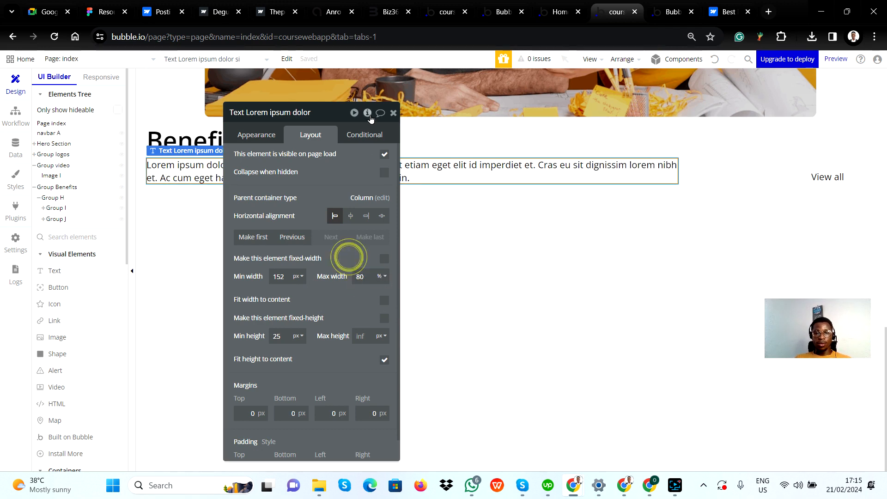
left_click(394, 111)
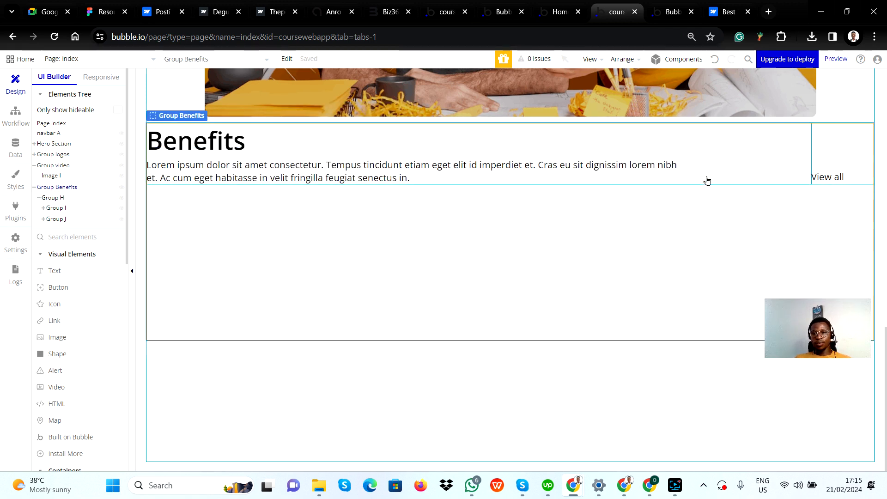
Set the minimum width of the group holding the Benefits heading and paragraph to 0 px and close its properties
left_click(709, 166)
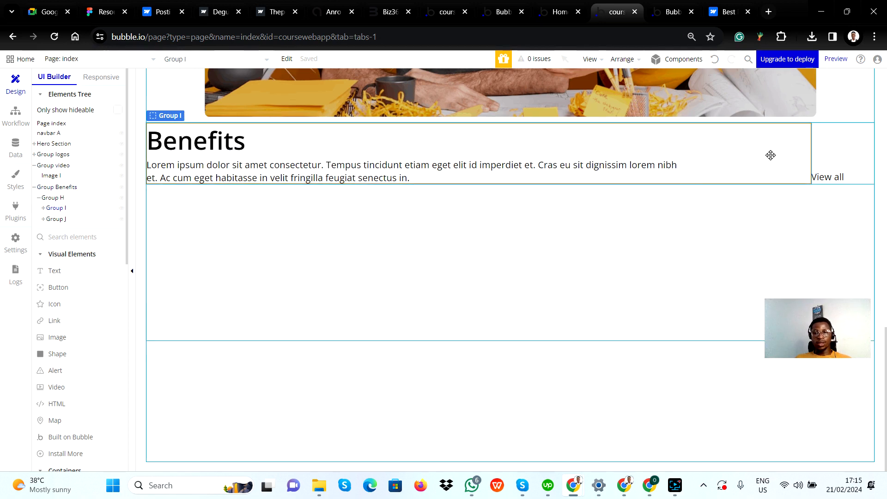
double_click(756, 153)
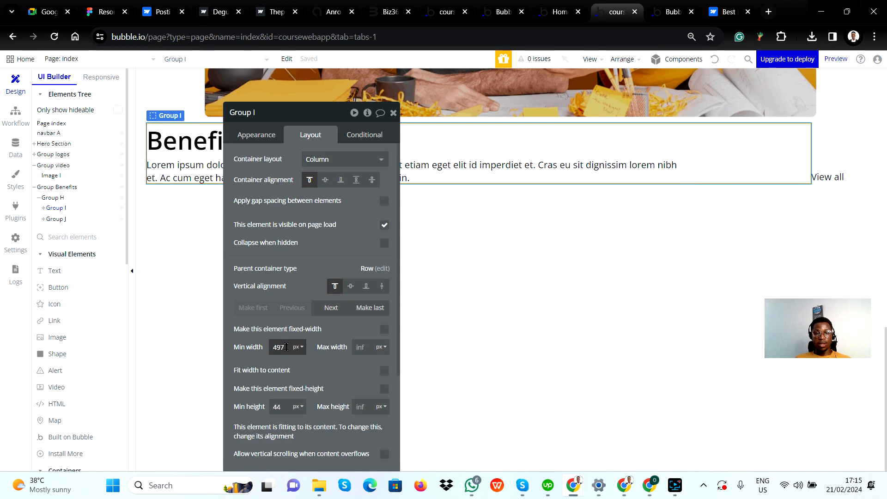
double_click(279, 348)
type("0")
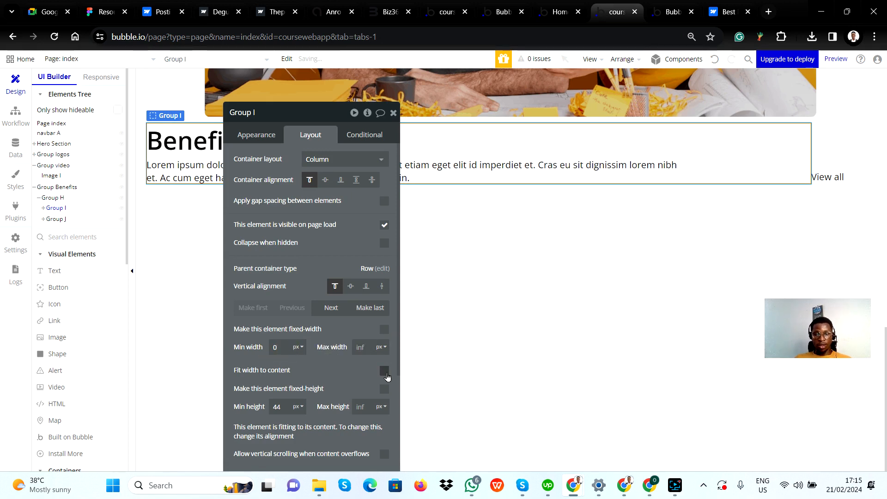
left_click(386, 375)
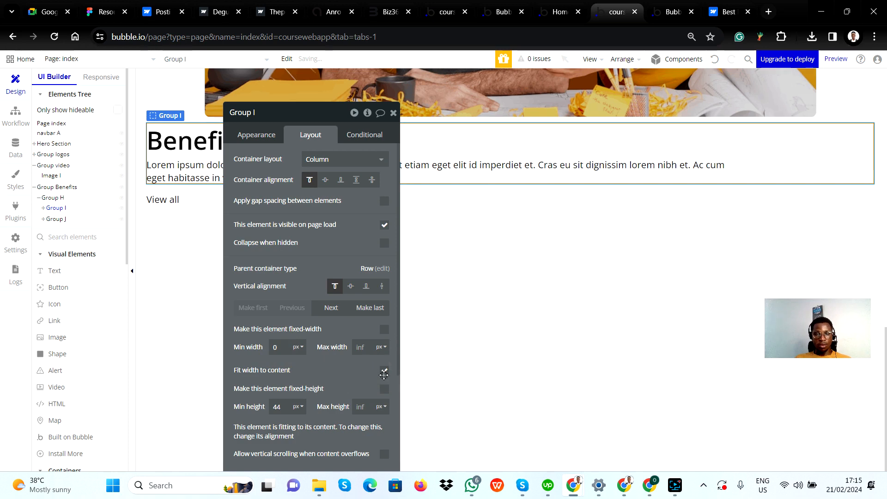
left_click(385, 370)
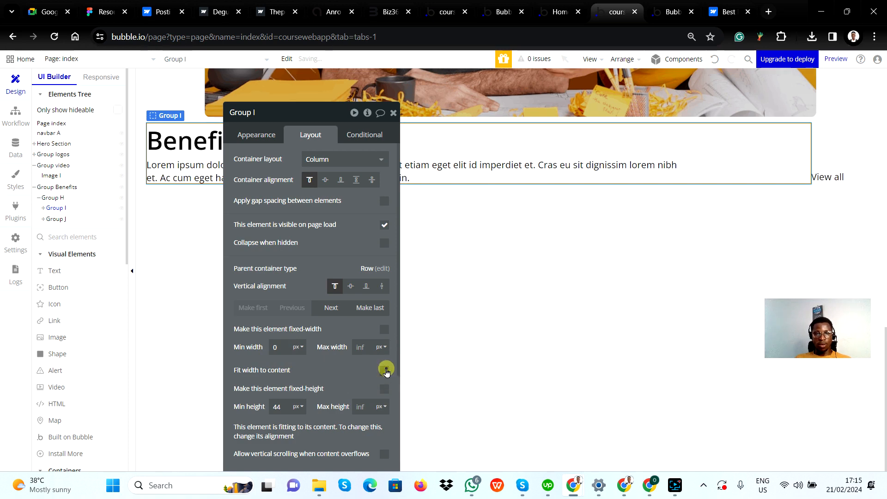
left_click(344, 364)
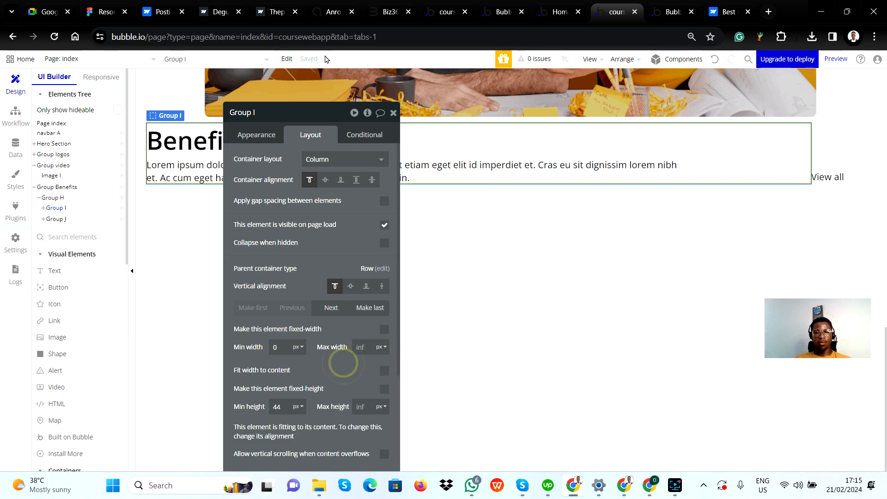
left_click(393, 114)
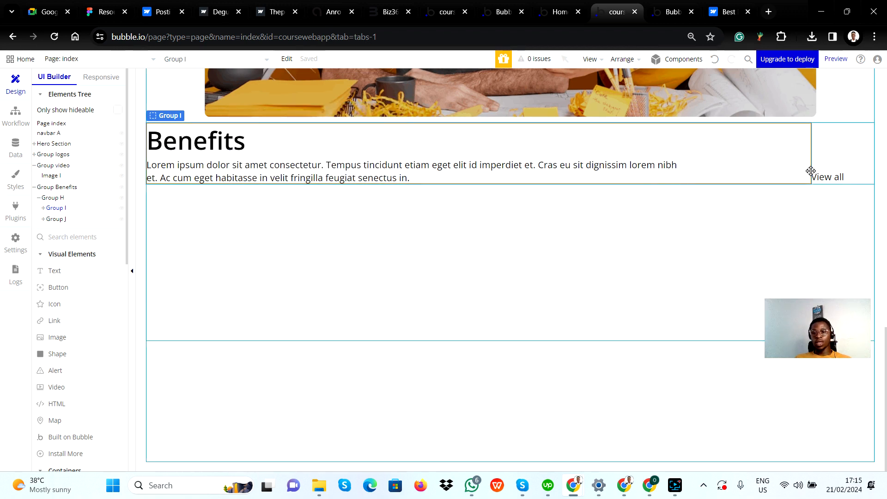
Preview the Benefits row in the responsive view at the 1200, 992 and 768 px breakpoints
scroll(359, 311, "up", 4)
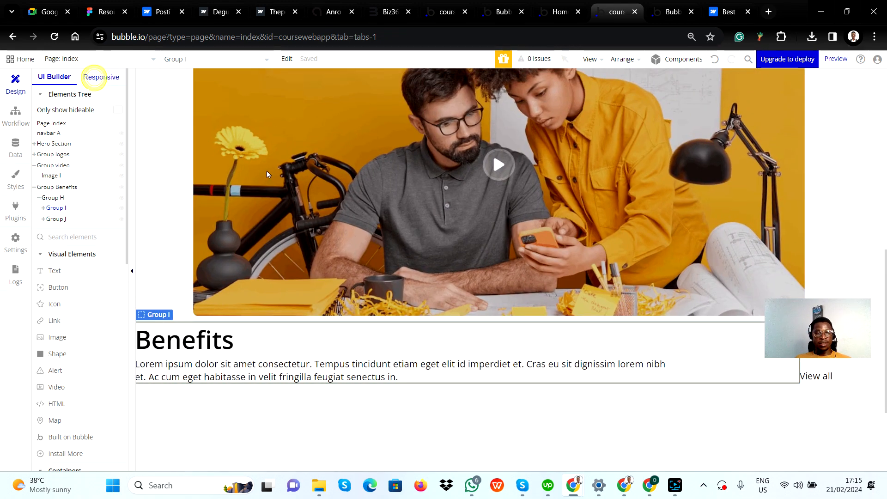
left_click(100, 78)
left_click(468, 77)
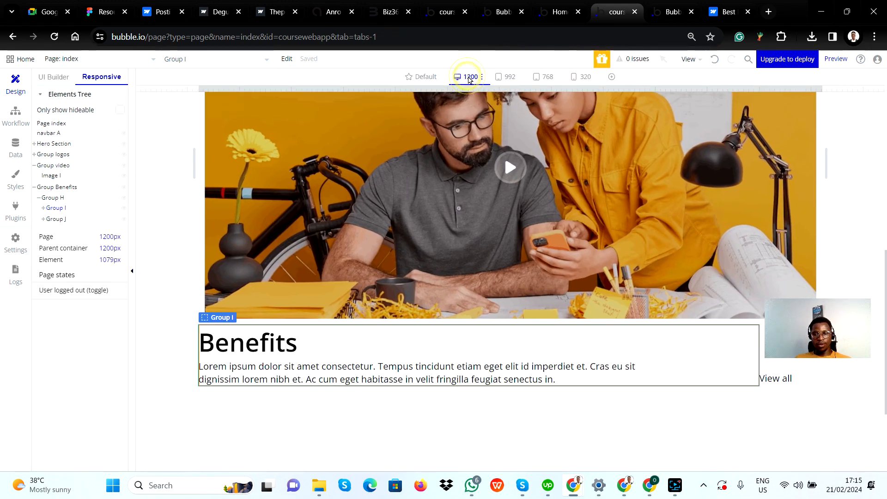
left_click(510, 78)
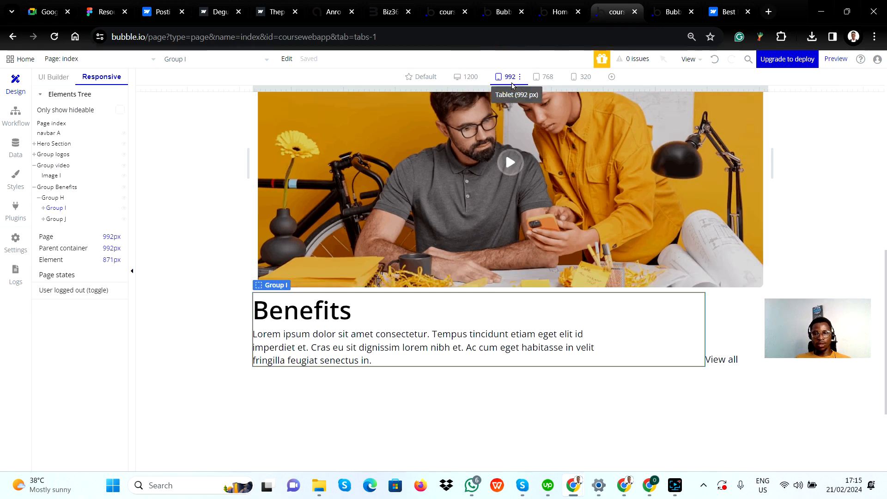
left_click(546, 78)
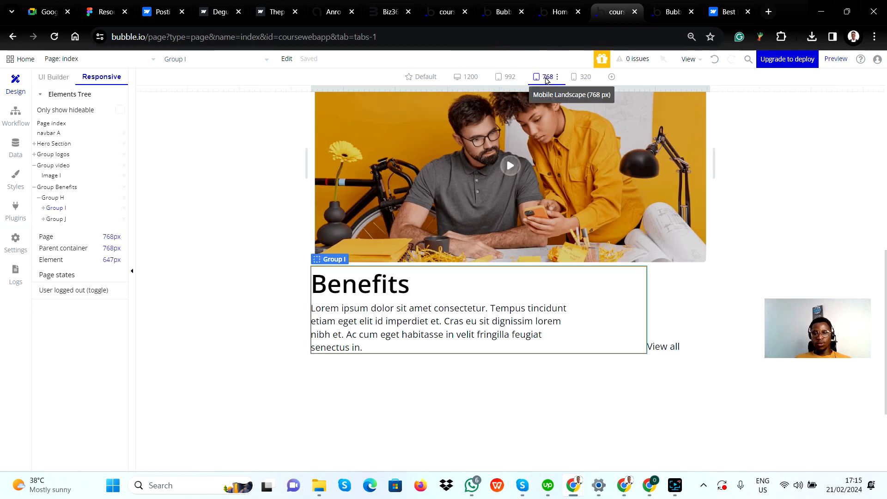
Switch to the Figma design and examine how the mobile version arranges the Benefits heading, paragraph and View All text
key("alt+Tab")
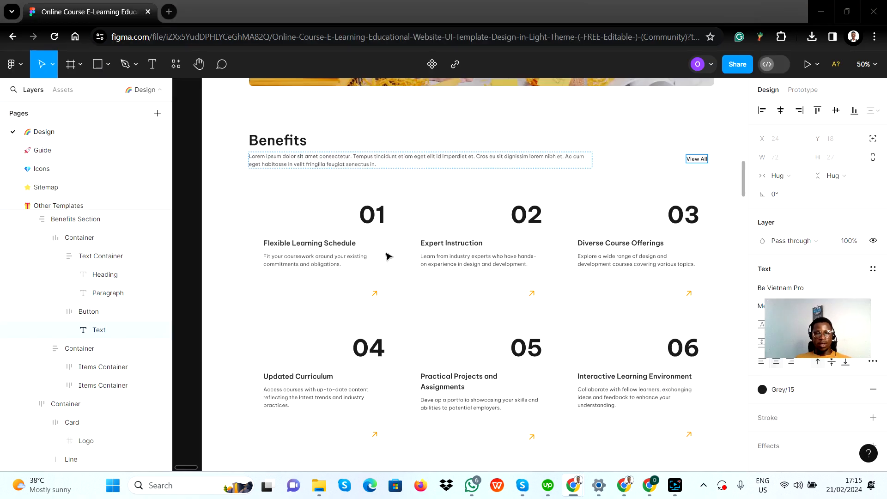
scroll(433, 262, "down", 3)
scroll(435, 264, "right", 10)
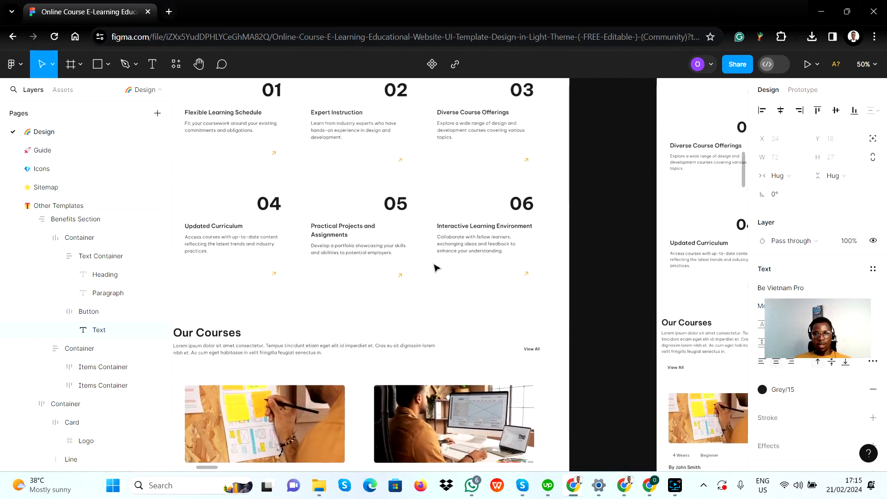
scroll(435, 267, "right", 6)
scroll(434, 267, "up", 8)
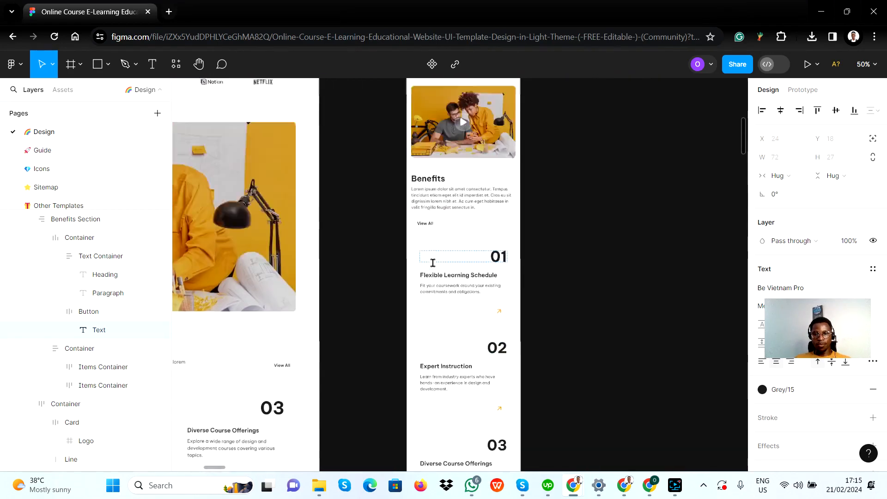
scroll(434, 273, "down", 3)
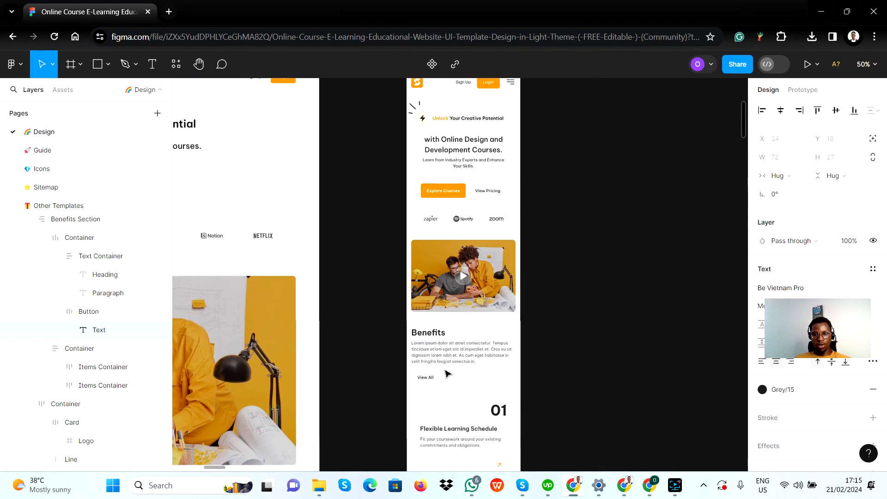
scroll(432, 284, "down", 1)
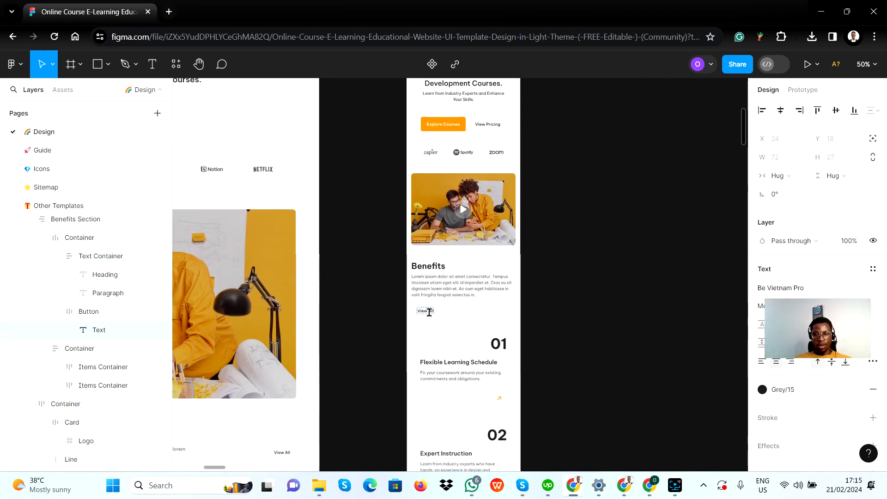
Return to Bubble and check the Benefits row at 320, 768, 992 and 1200 px, finishing at the default breakpoint
key("alt+Tab")
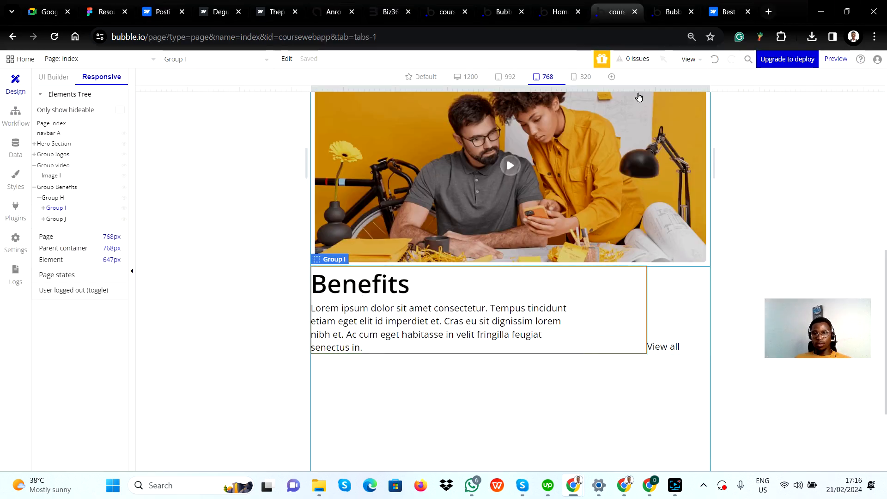
left_click(580, 77)
scroll(503, 329, "down", 3)
scroll(502, 329, "down", 2)
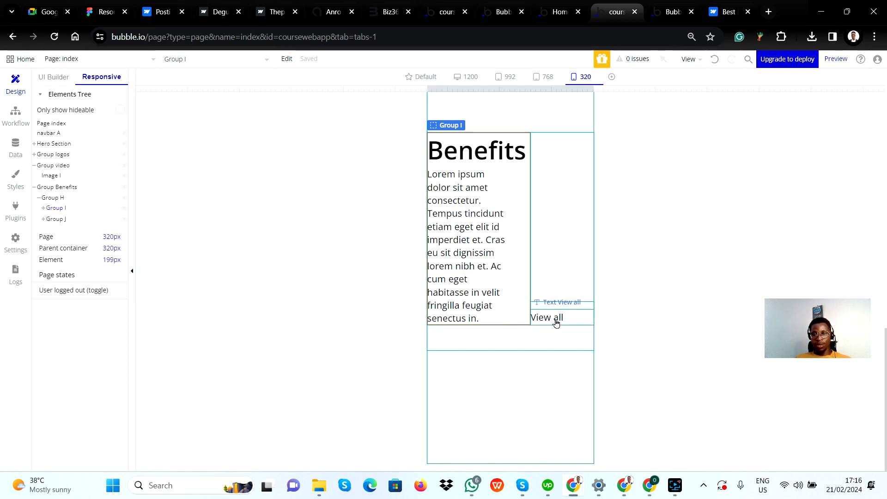
left_click(571, 316)
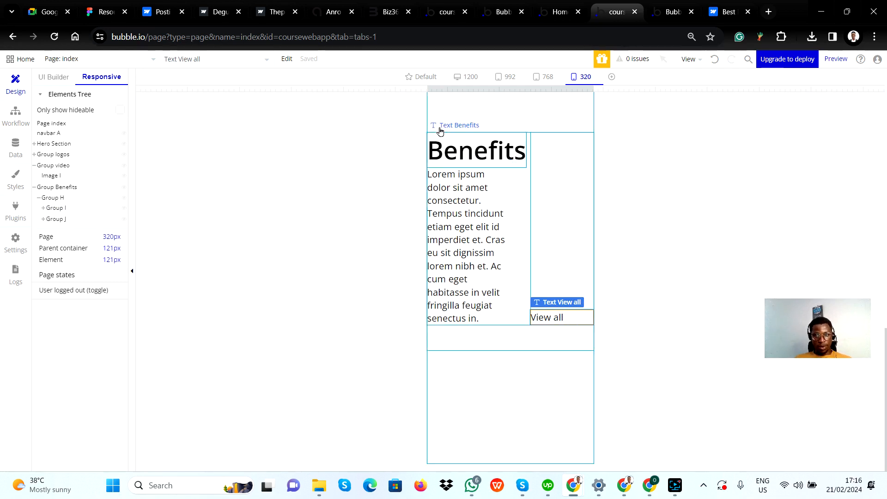
left_click(544, 77)
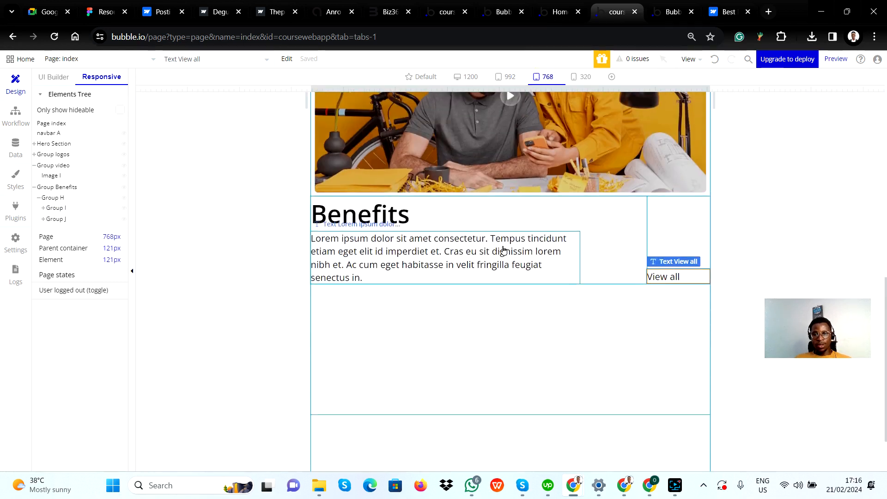
left_click(510, 77)
left_click(455, 80)
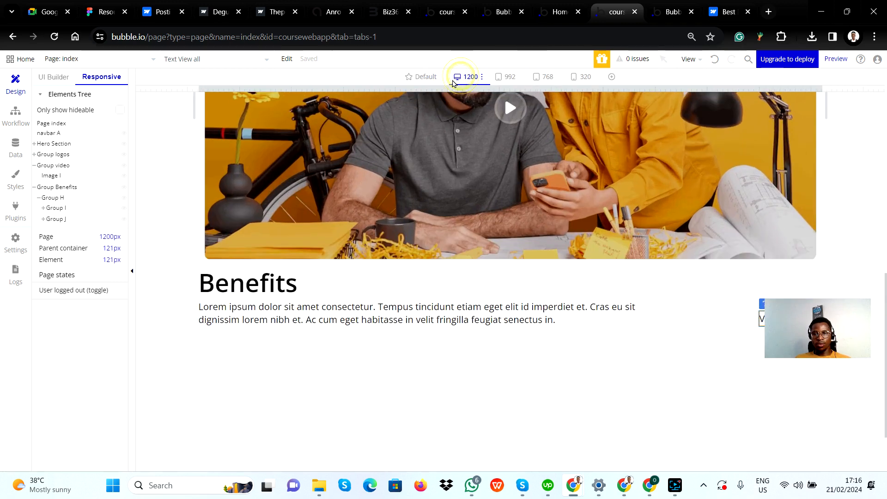
left_click(421, 76)
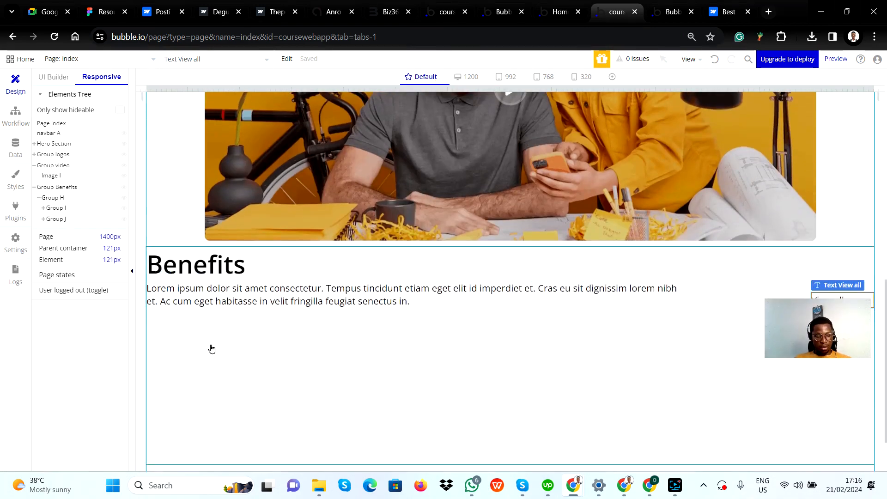
Examine the side spacing around the desktop Benefits section in the Figma design and return to Bubble
key("alt+Tab")
scroll(379, 256, "left", 10)
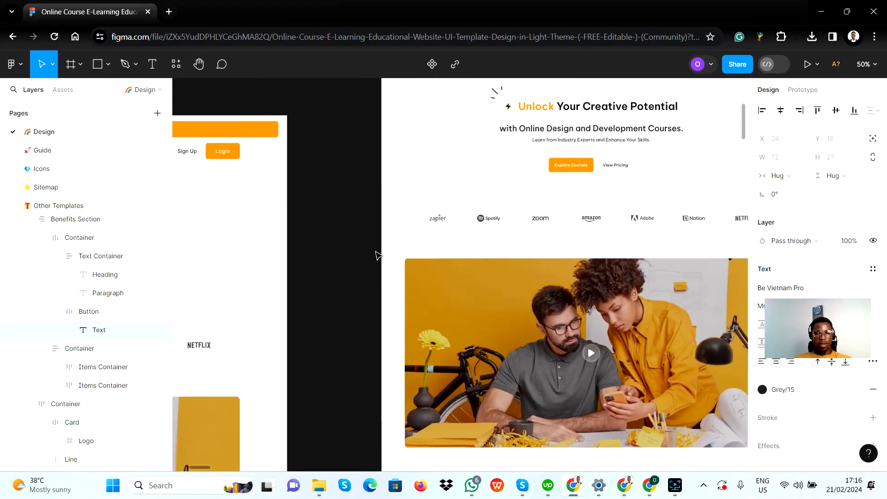
scroll(379, 256, "left", 10)
scroll(331, 270, "down", 11)
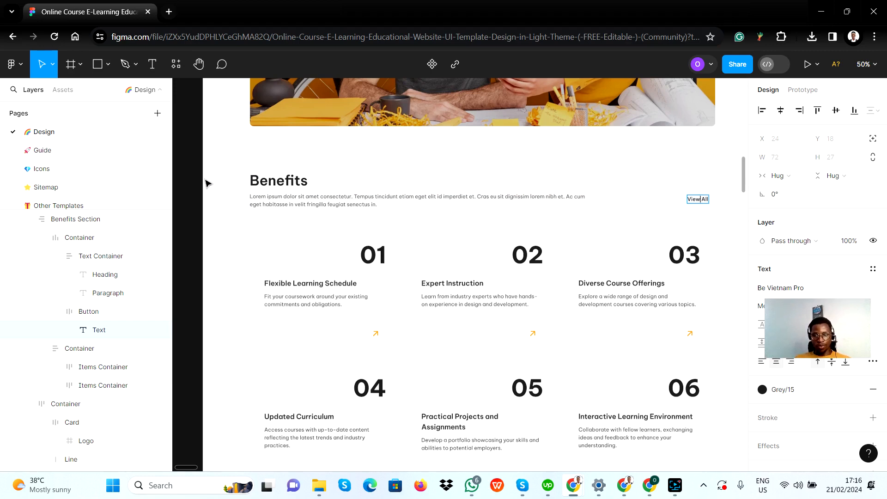
key("alt+Tab")
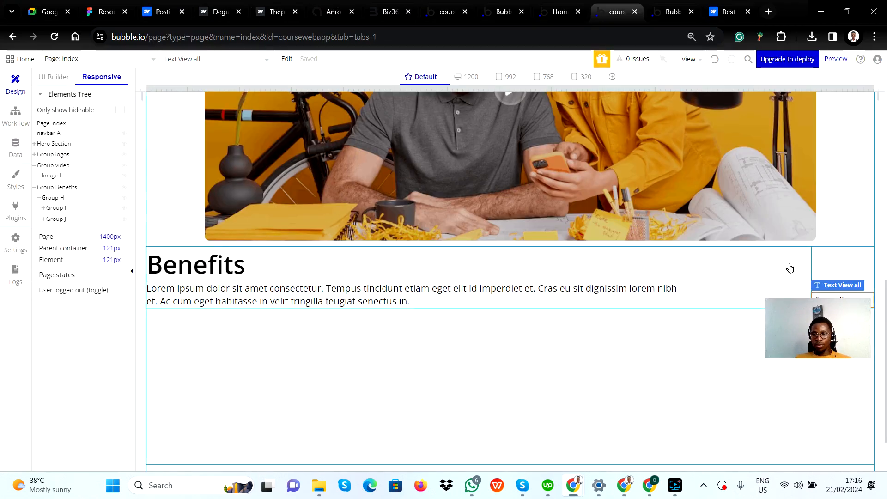
Set the Group Benefits container's left padding to 100 px after trying 50 px
left_click(823, 259)
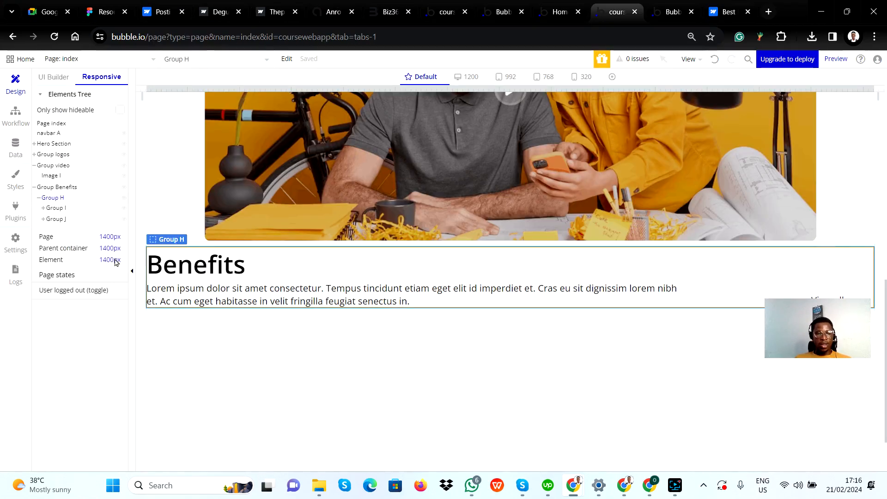
left_click(67, 188)
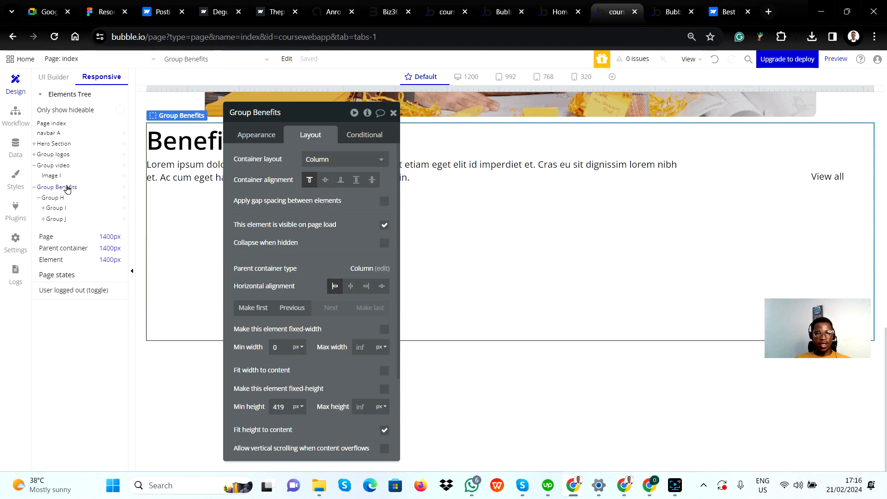
scroll(330, 369, "down", 3)
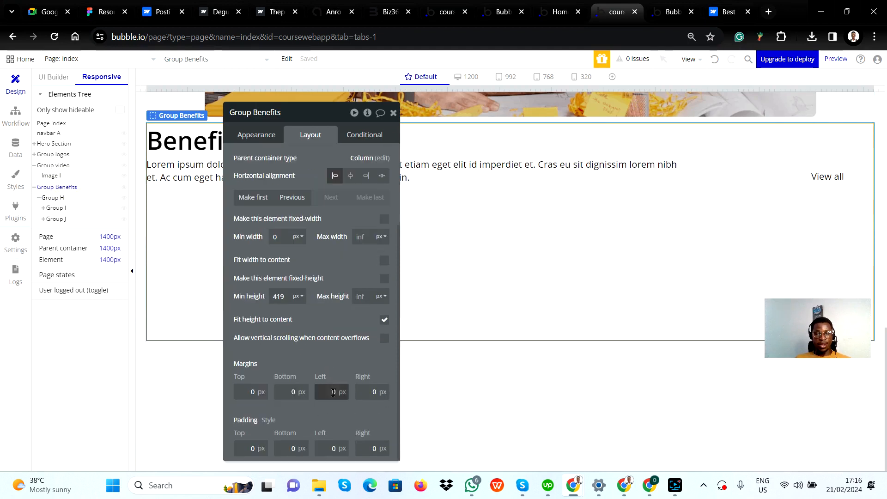
left_click(334, 446)
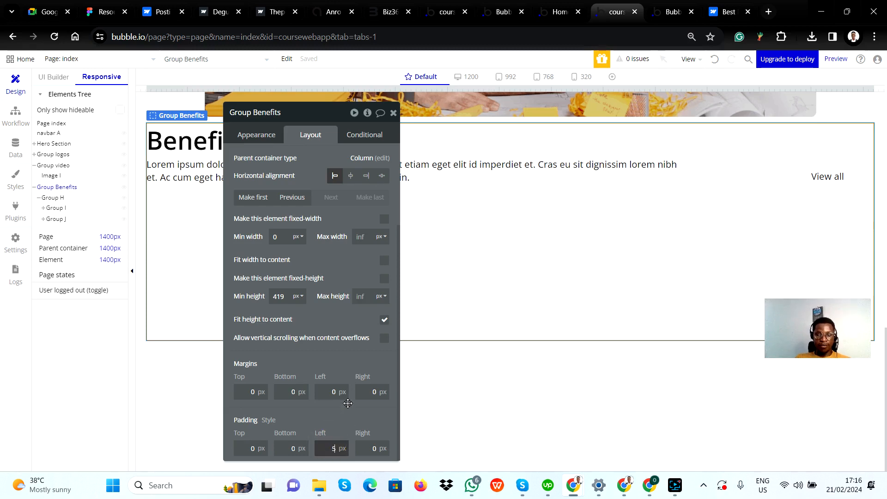
type("50")
key("Return")
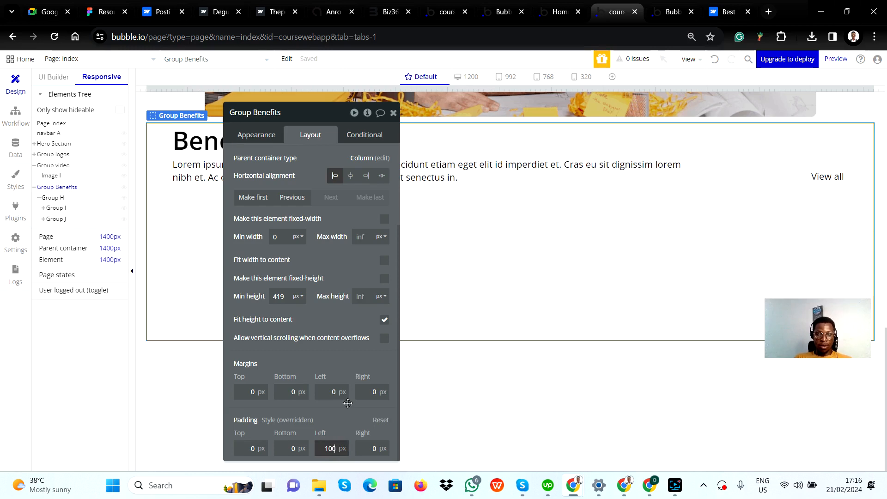
type("100")
key("Return")
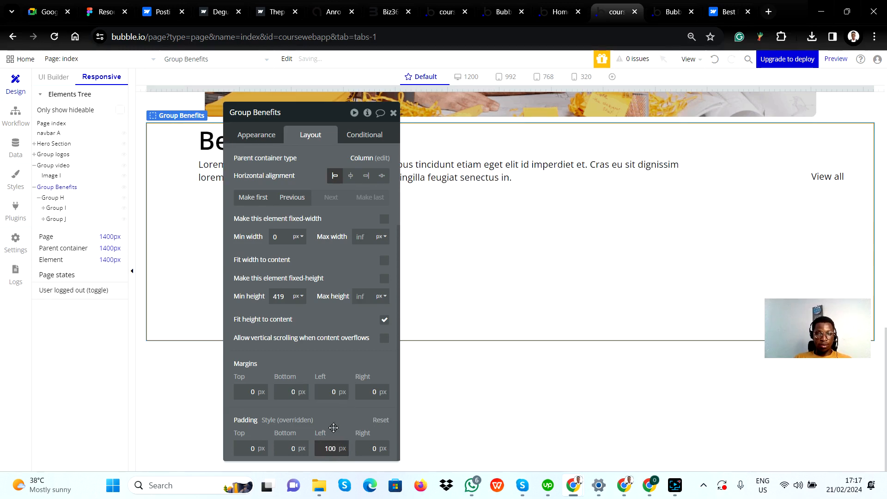
Set the Group Benefits container's right padding to 100 px and close its properties
left_click(366, 451)
type("1")
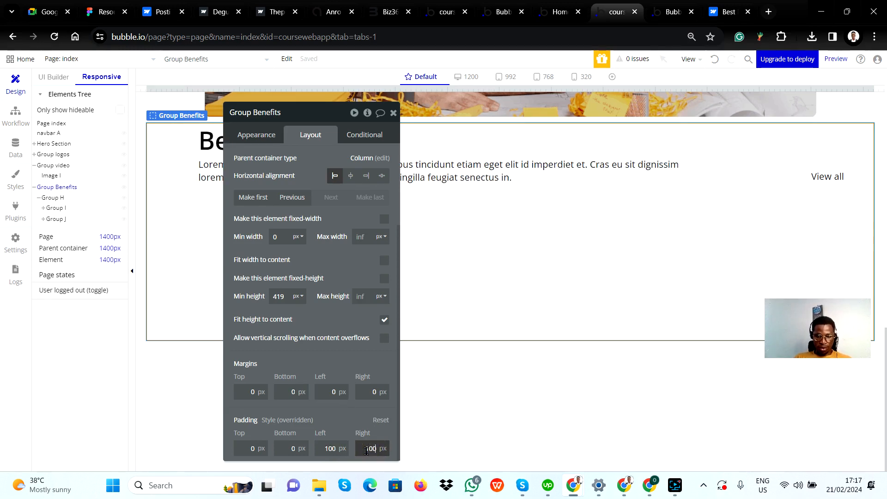
type("00")
left_click(344, 426)
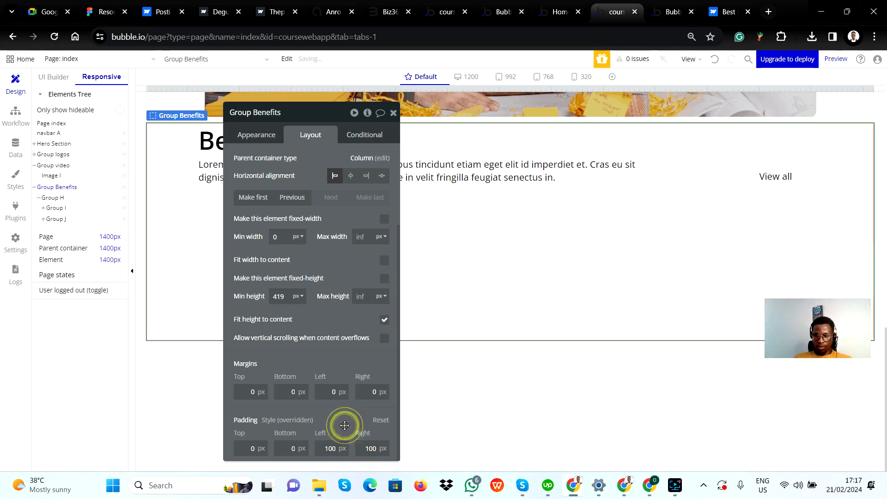
left_click(394, 114)
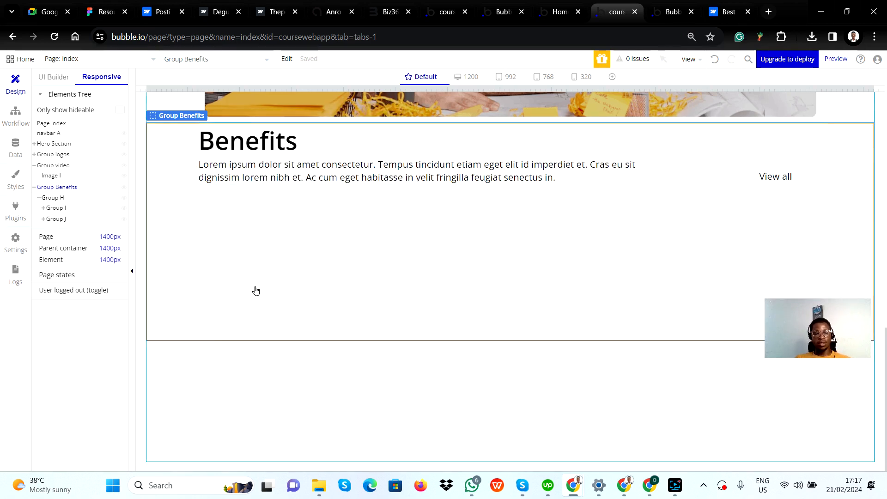
Compare the Benefits row with the Figma design and examine its paragraph, text group, outer row and View all container in Bubble
key("alt+Tab")
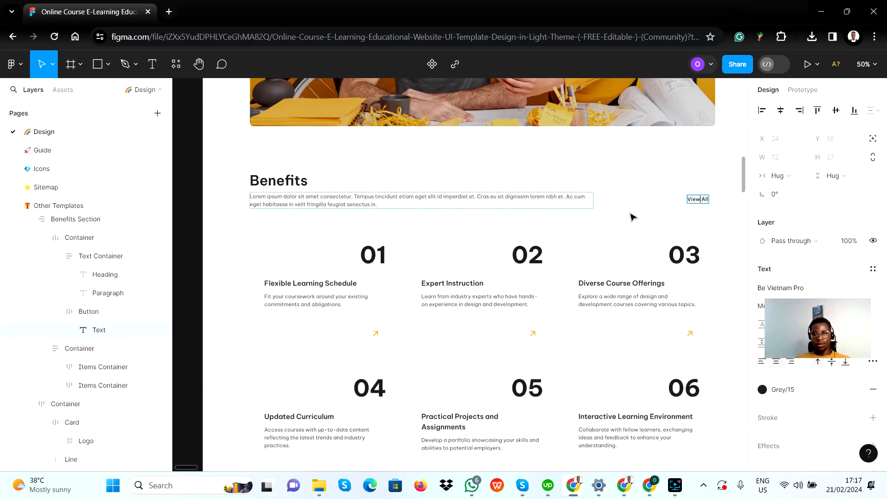
key("alt+Tab")
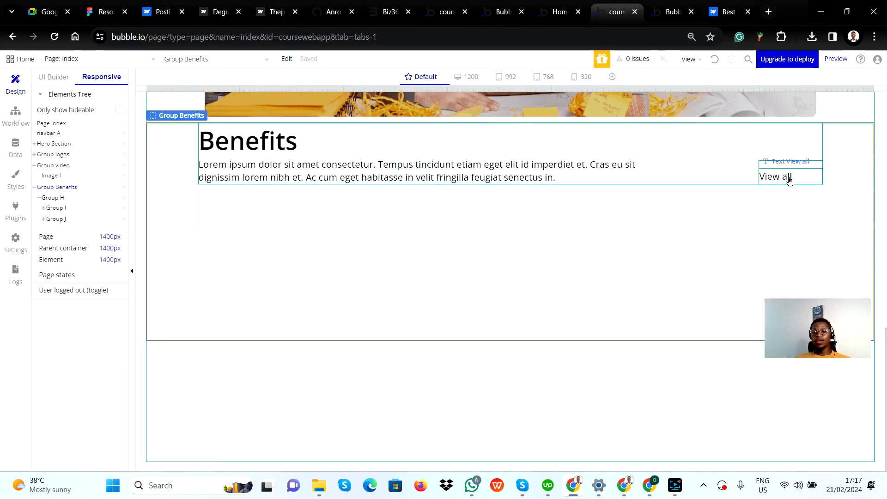
left_click(492, 176)
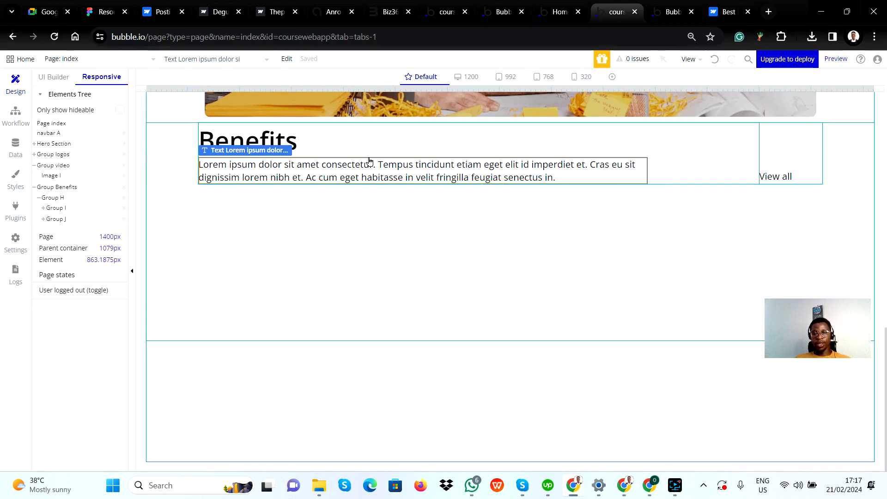
left_click(359, 146)
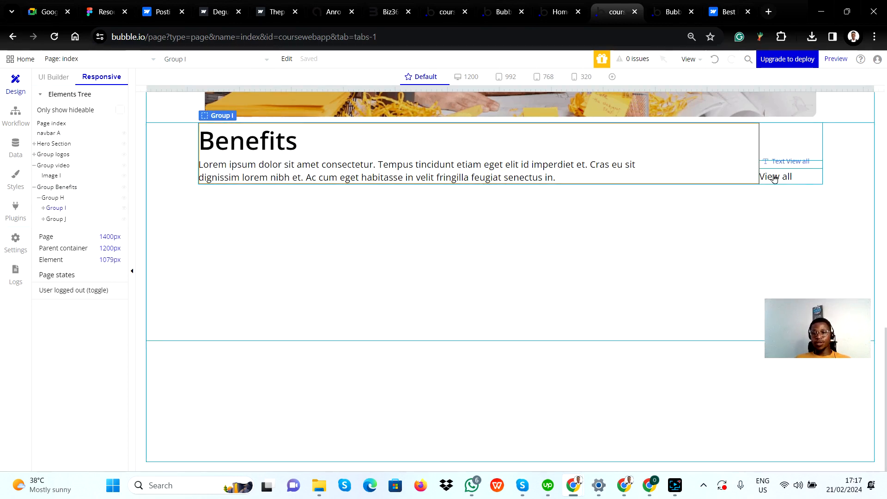
left_click(681, 153)
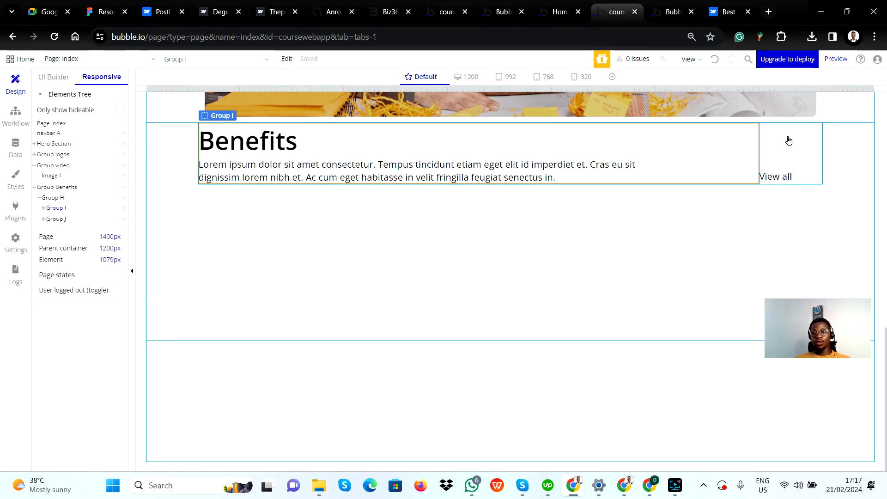
left_click(788, 137)
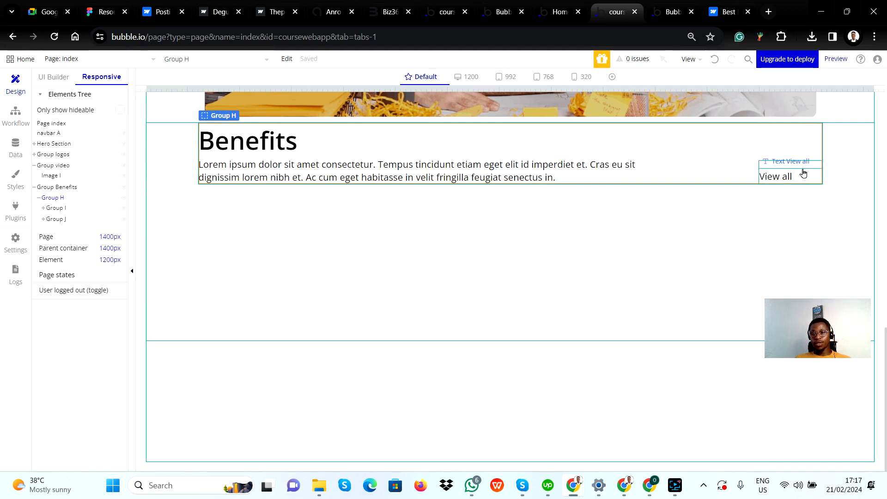
left_click(792, 182)
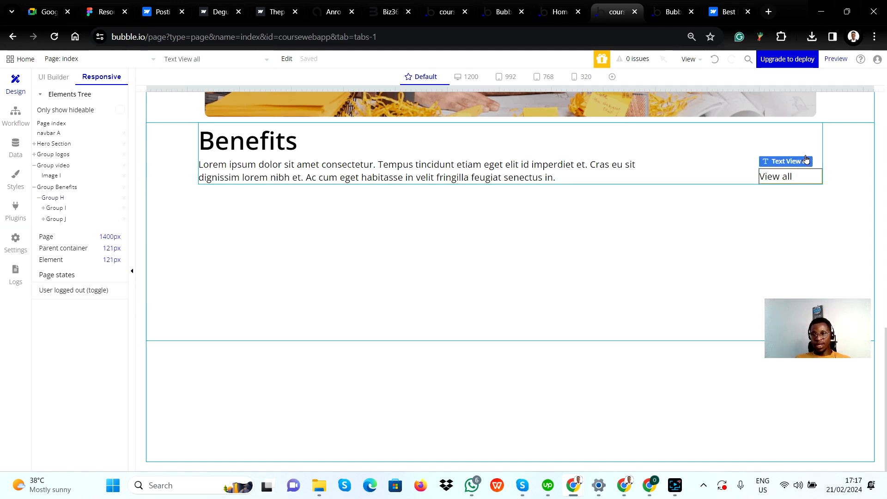
left_click(816, 167)
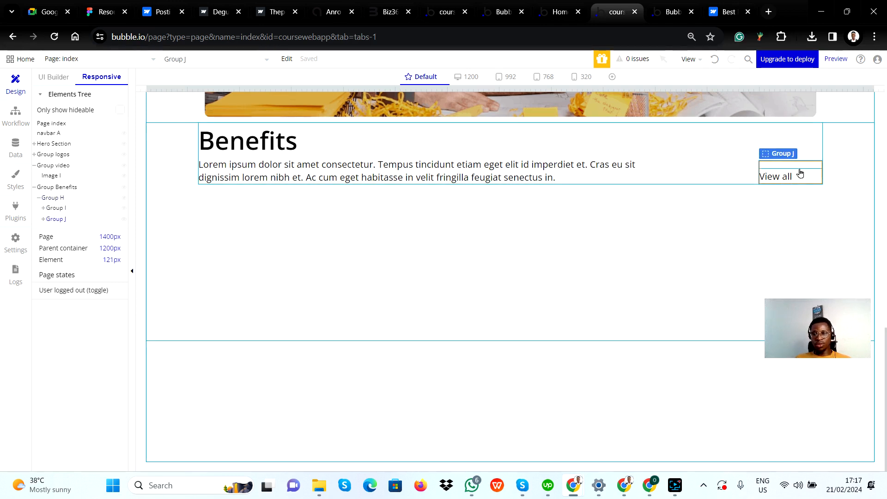
Move the View all text out of Group J into Group Benefits above the heading, and try to reposition it beside the heading
left_click_drag(785, 178, 786, 139)
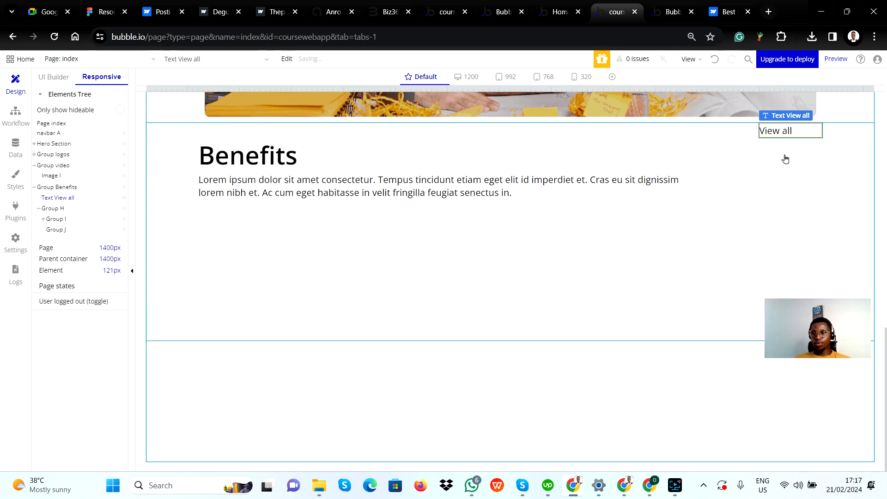
left_click(786, 159)
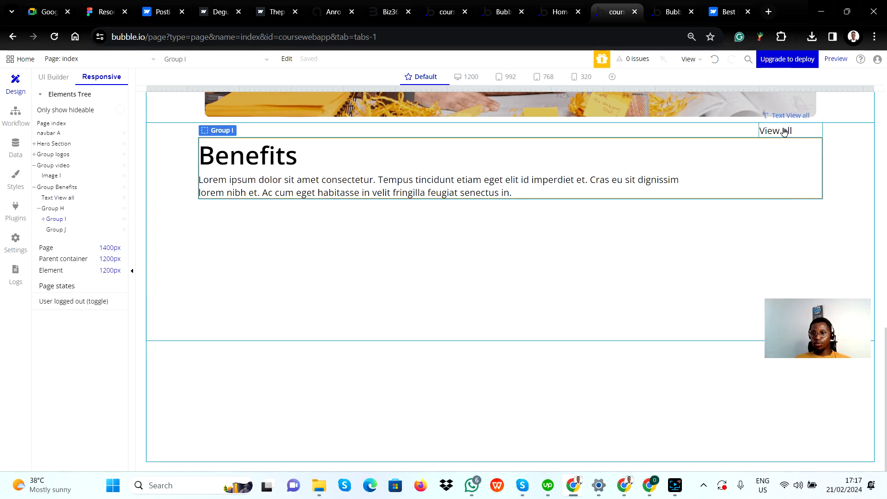
left_click_drag(784, 133, 828, 173)
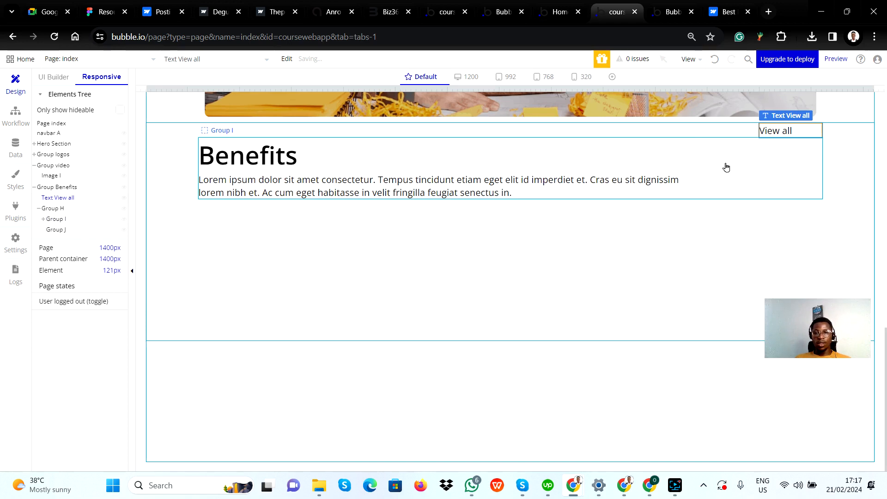
left_click(839, 162)
left_click(793, 162)
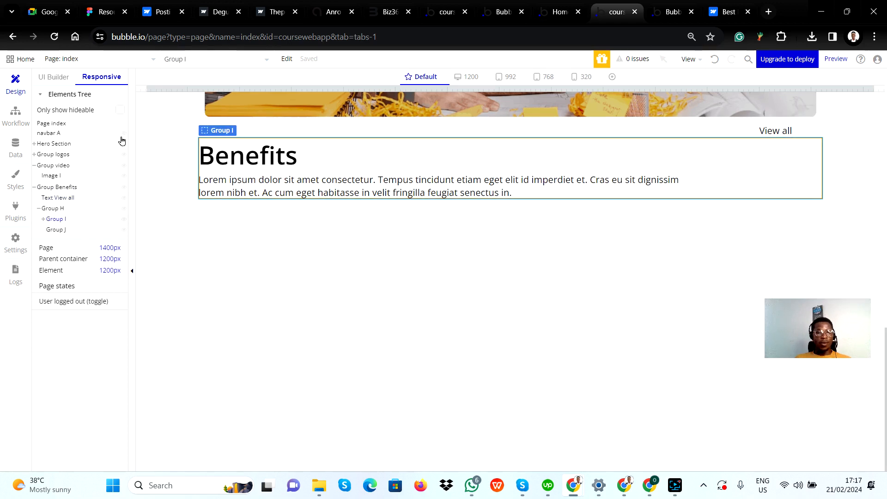
Examine the layout settings of Group Benefits, the View all text, Group H and Group I
left_click(56, 187)
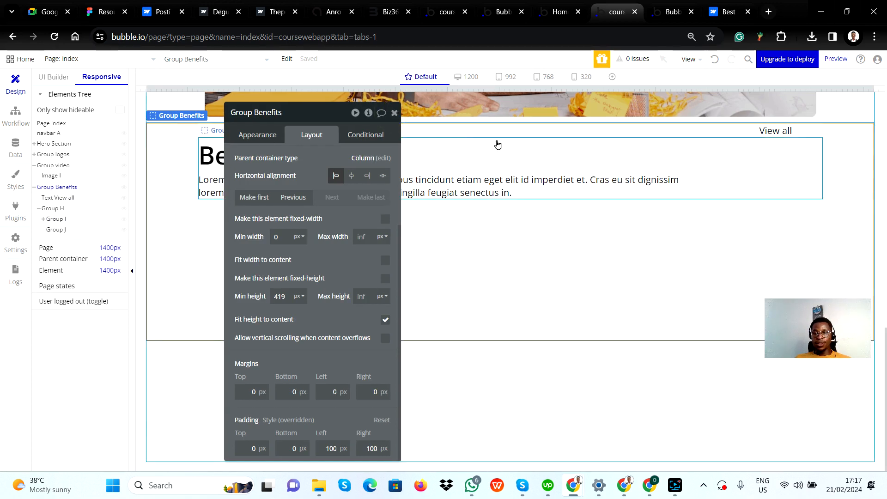
left_click(395, 114)
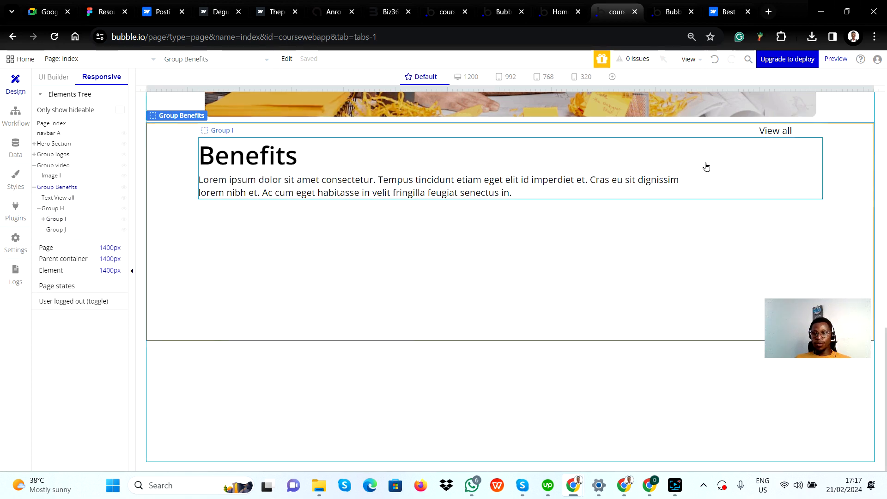
left_click(58, 198)
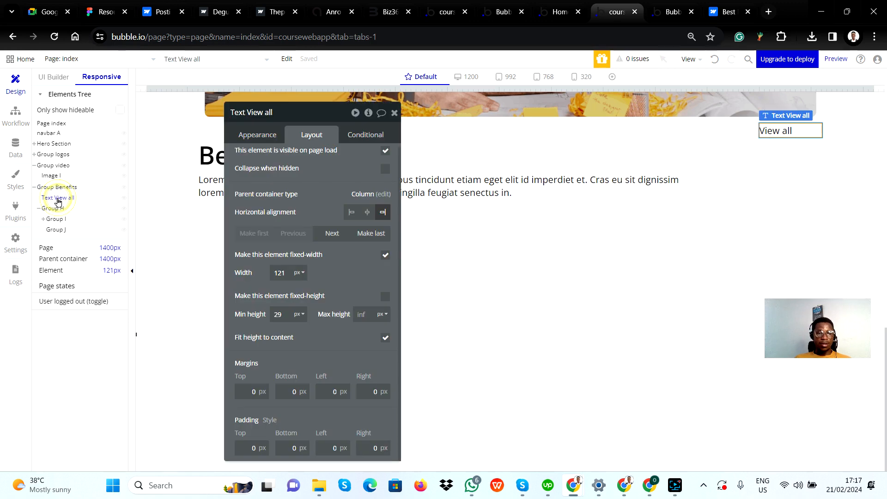
left_click(57, 209)
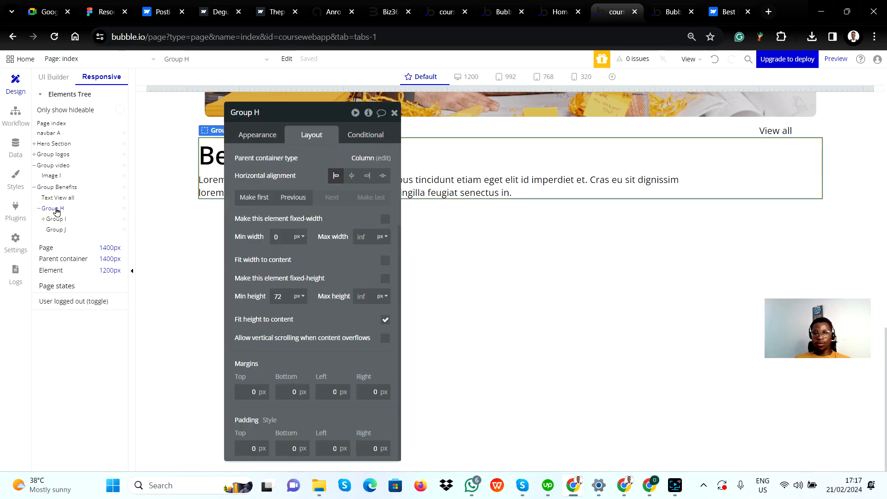
left_click(65, 197)
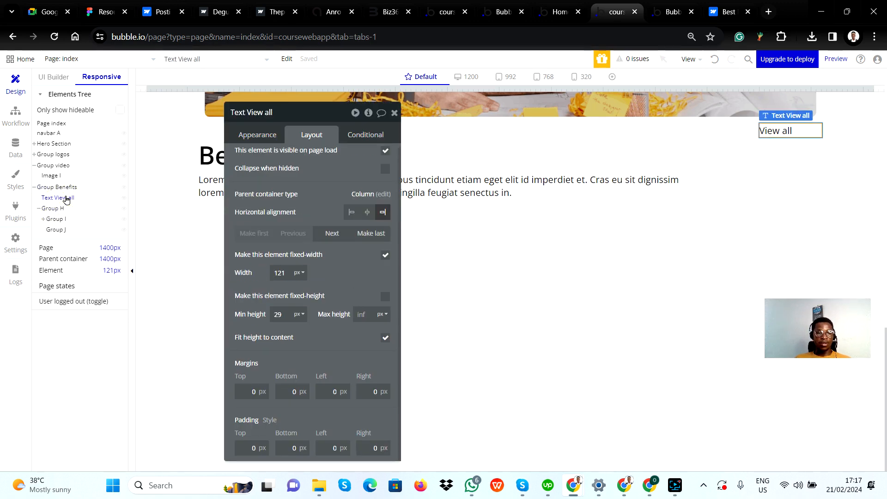
mouse_move(66, 200)
left_mouse_down()
mouse_move(66, 213)
mouse_move(64, 202)
left_mouse_up()
left_click(58, 209)
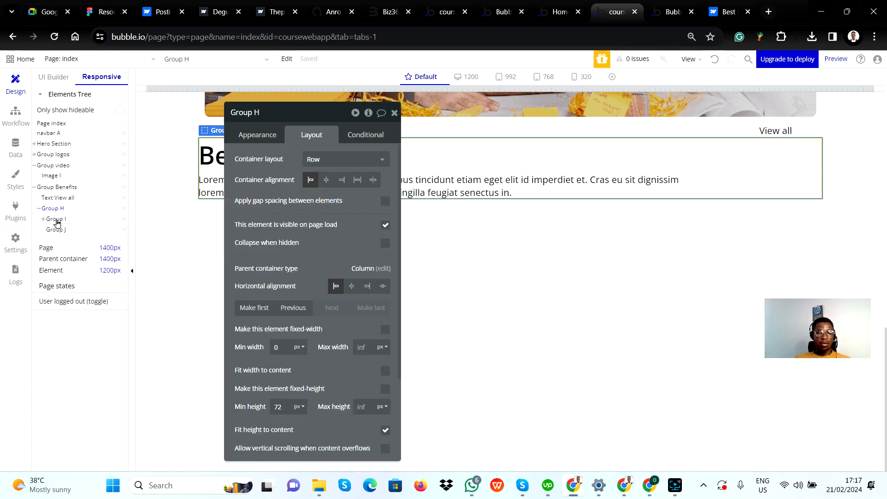
left_click(57, 222)
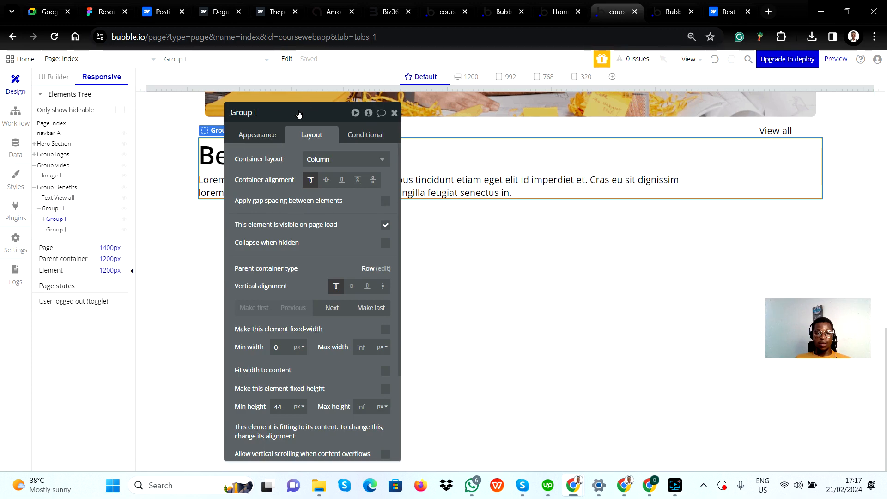
Move the property editor off the heading and examine how Group H, Group I, Group J and the View all text are nested in Group Benefits
left_click_drag(298, 114, 622, 159)
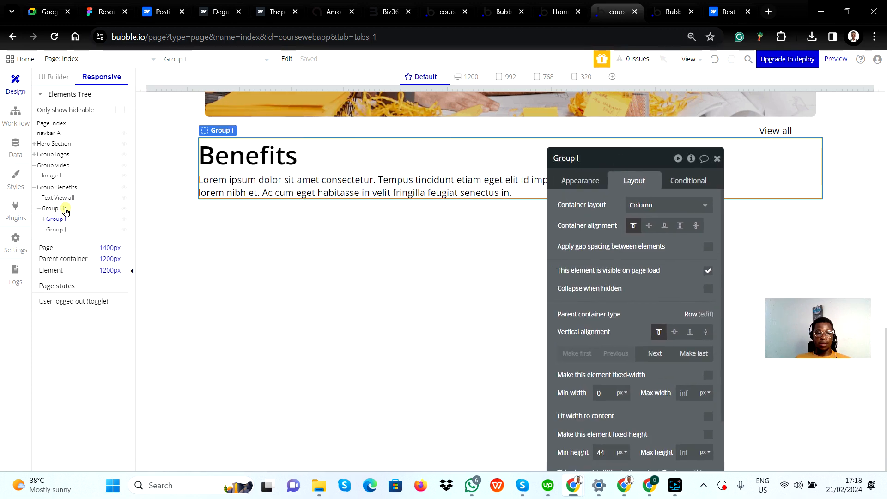
left_click(66, 210)
left_click(56, 219)
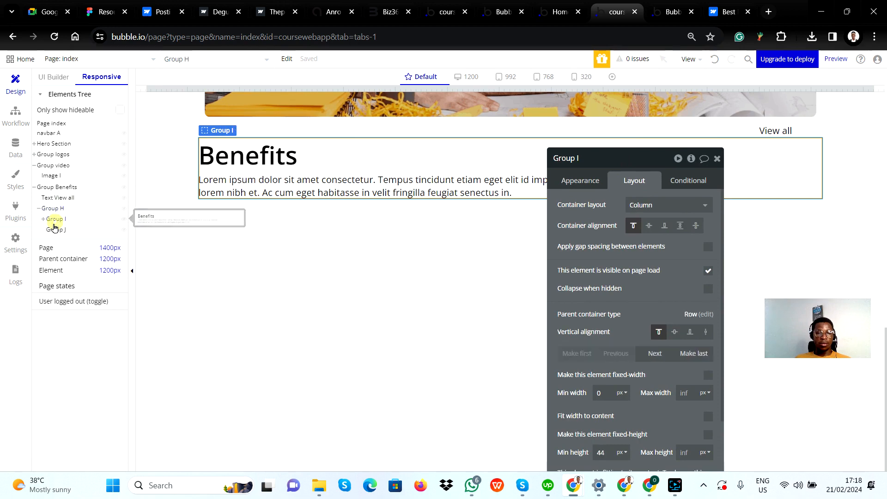
left_click(55, 231)
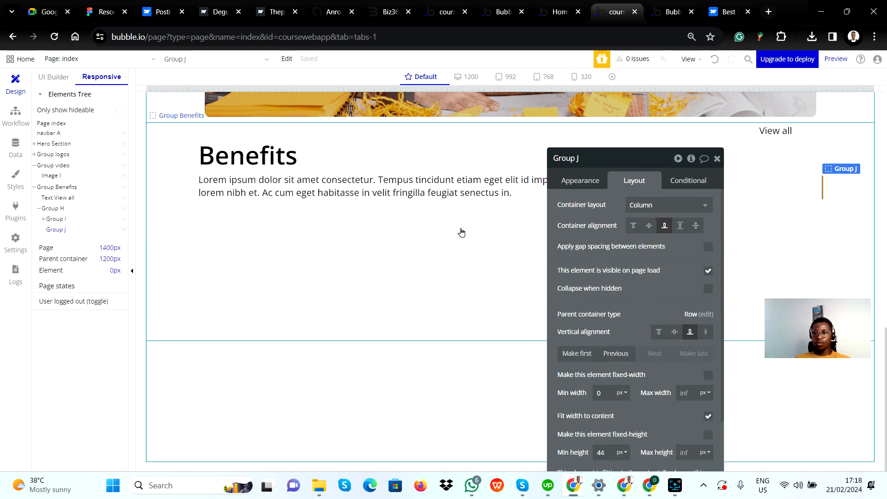
left_click(840, 190)
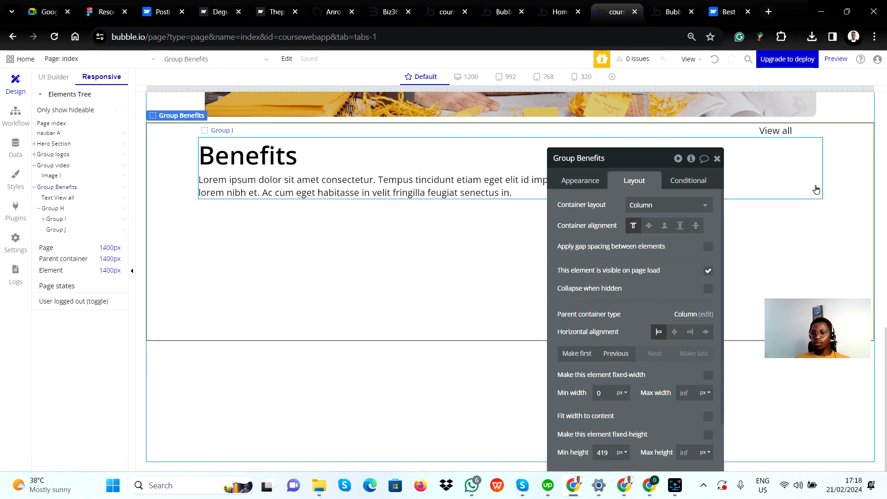
left_click(717, 159)
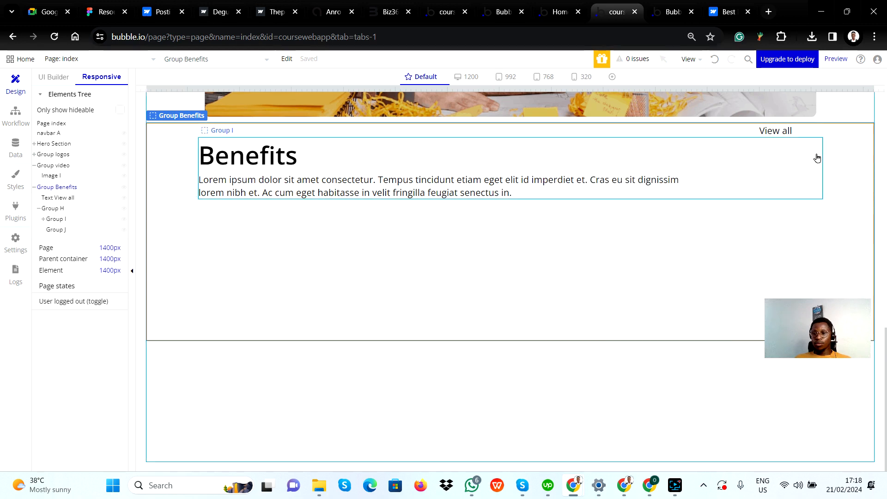
left_click(61, 220)
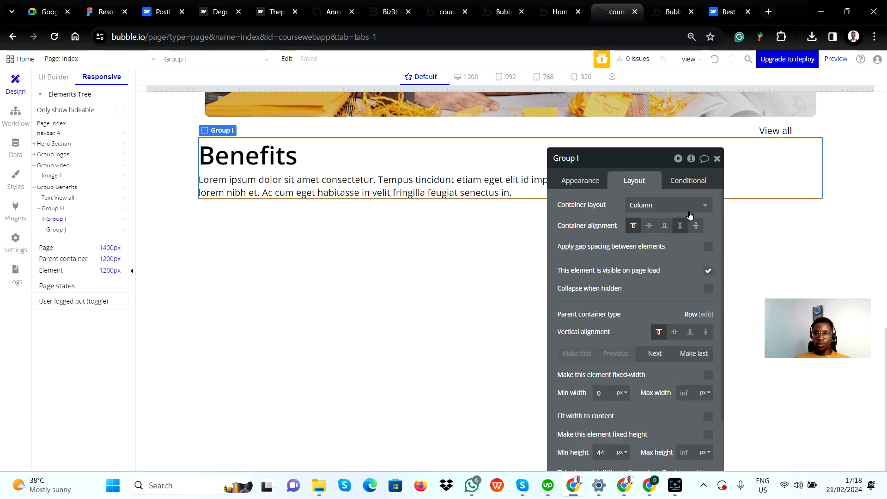
left_click(717, 158)
left_click(768, 134)
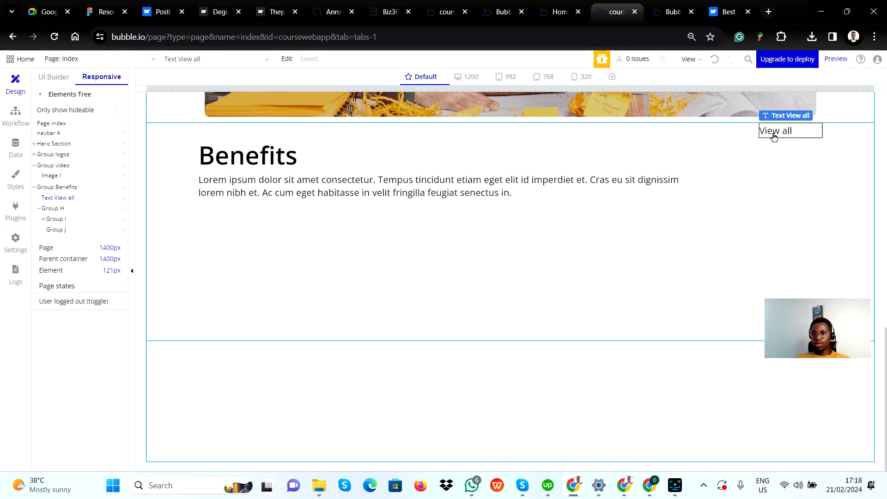
left_click(837, 192)
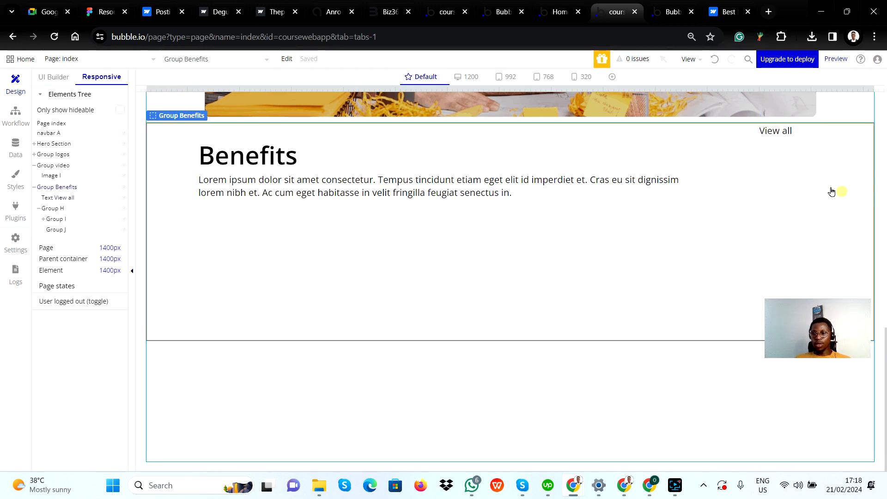
left_click(789, 133)
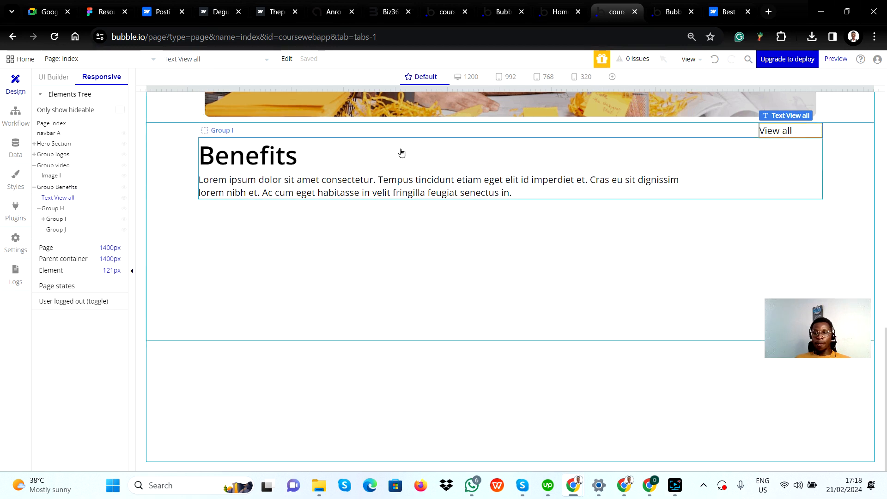
left_click(337, 154)
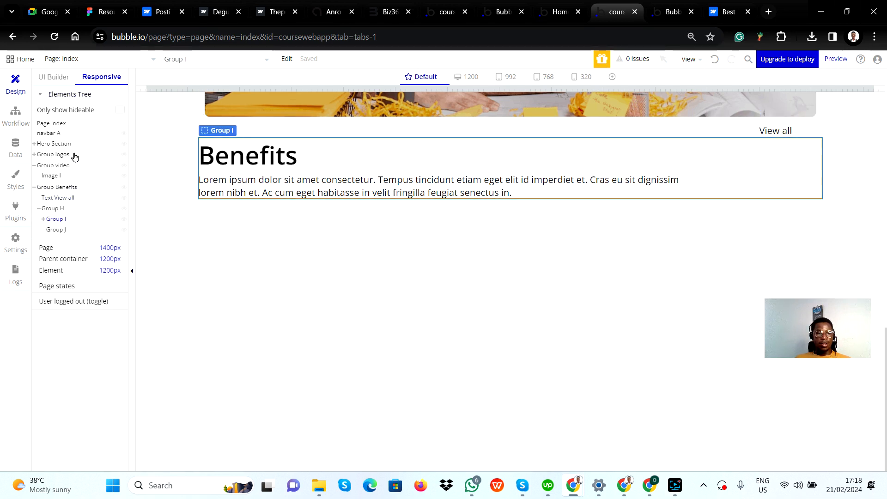
Nest the View all text inside Group H in the elements tree, and select Group I
left_click(66, 189)
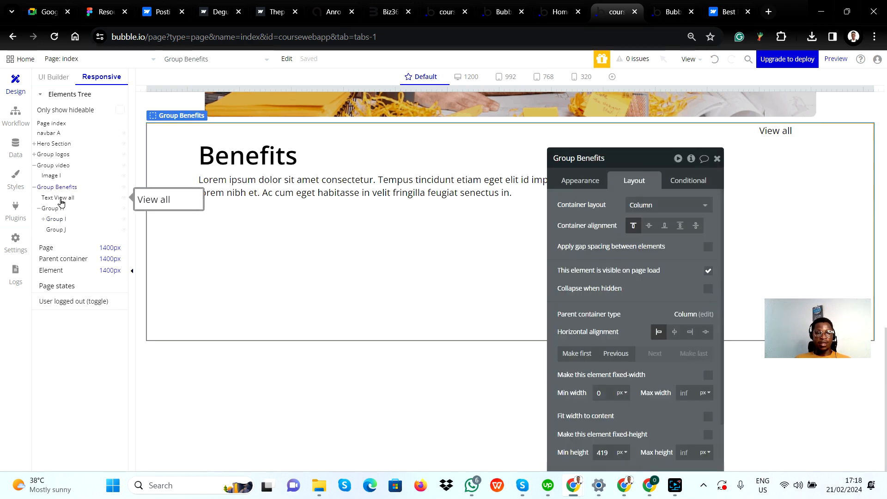
left_click(56, 210)
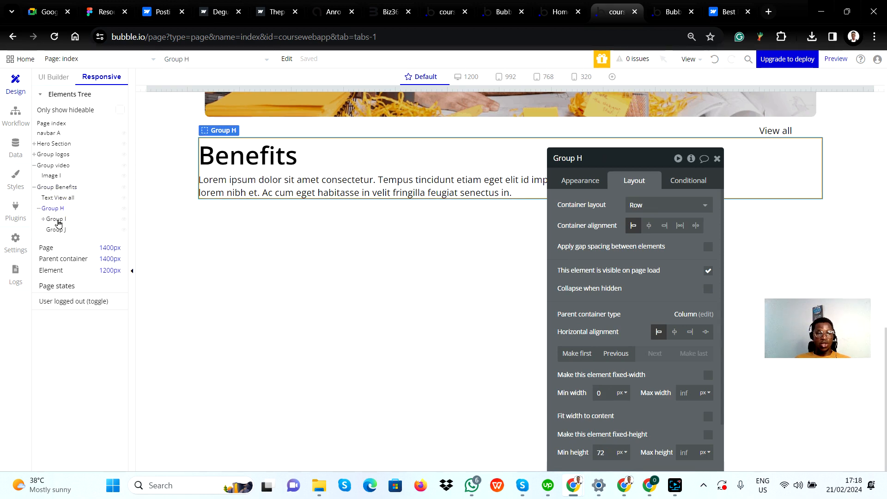
left_click(57, 220)
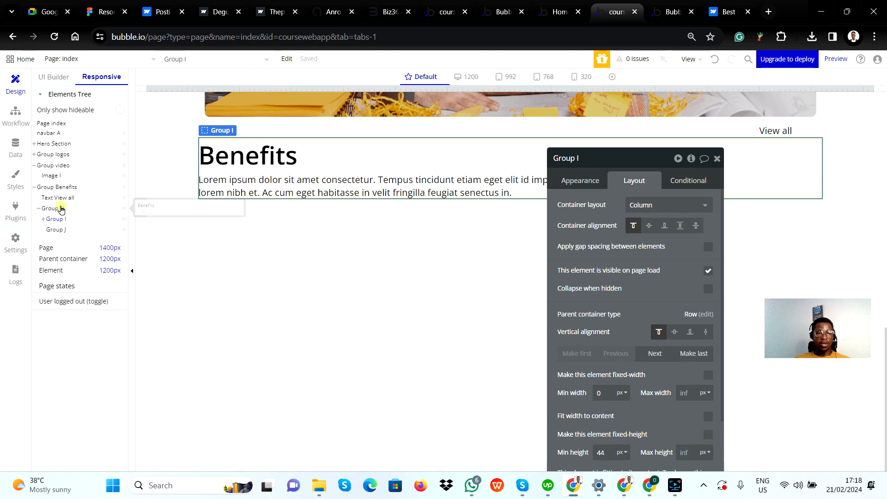
left_click(61, 209)
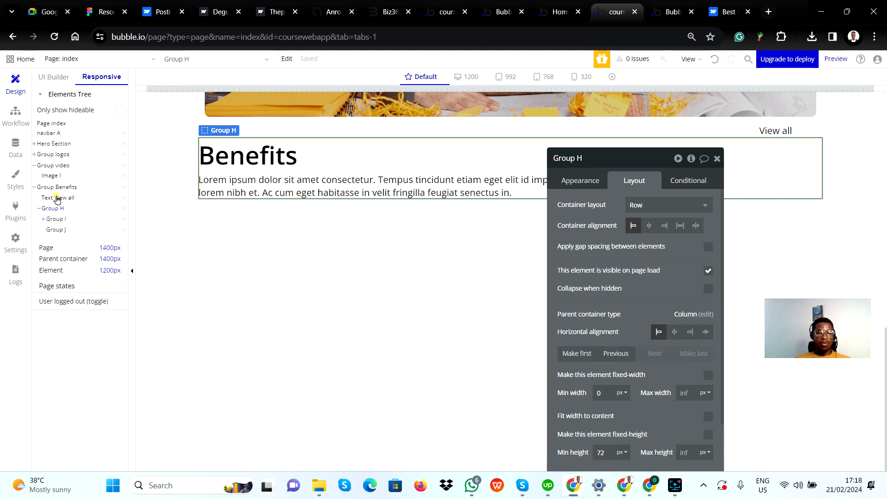
left_click_drag(57, 200, 61, 225)
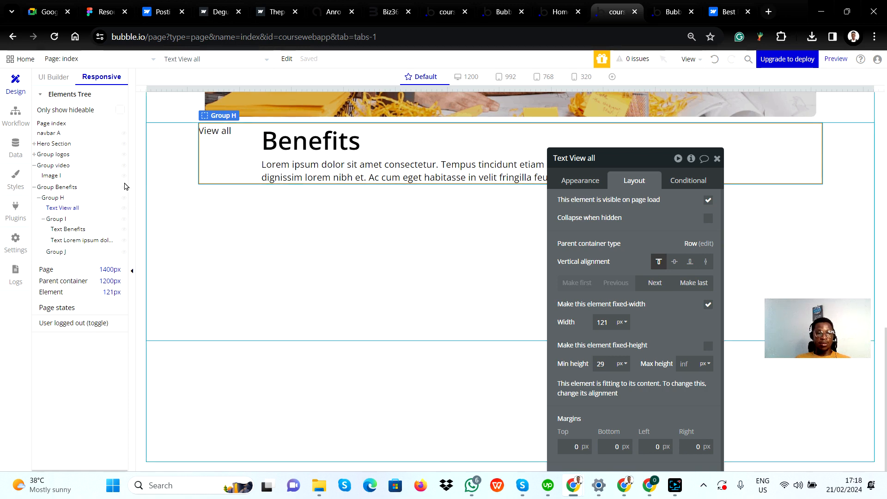
left_click(65, 219)
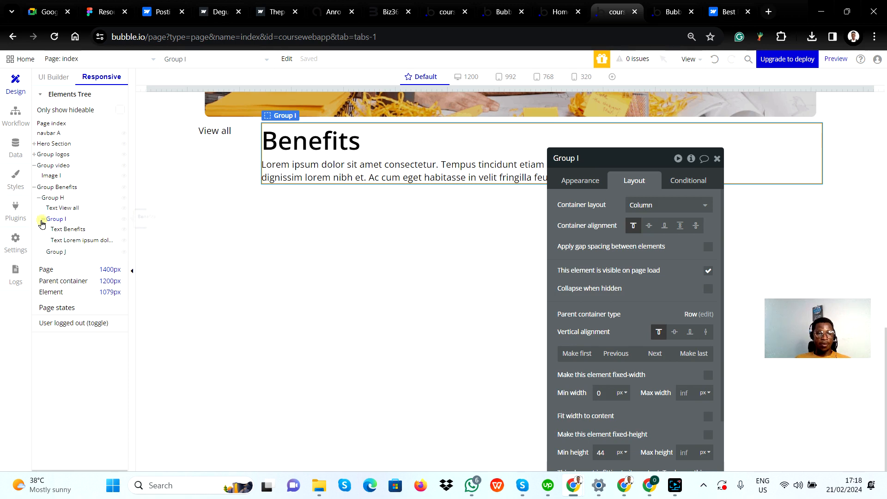
Collapse Group I in the elements tree and delete the empty Group J from Group H
left_click(42, 220)
left_click(60, 230)
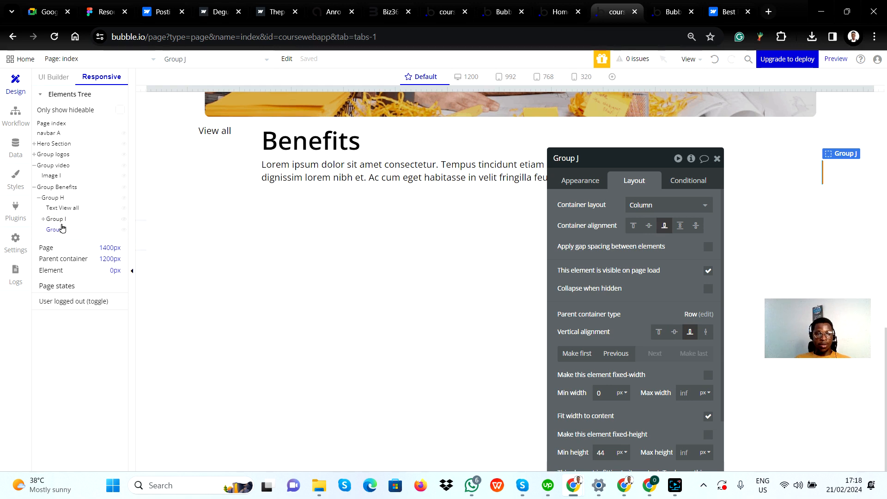
right_click(61, 234)
left_click(95, 255)
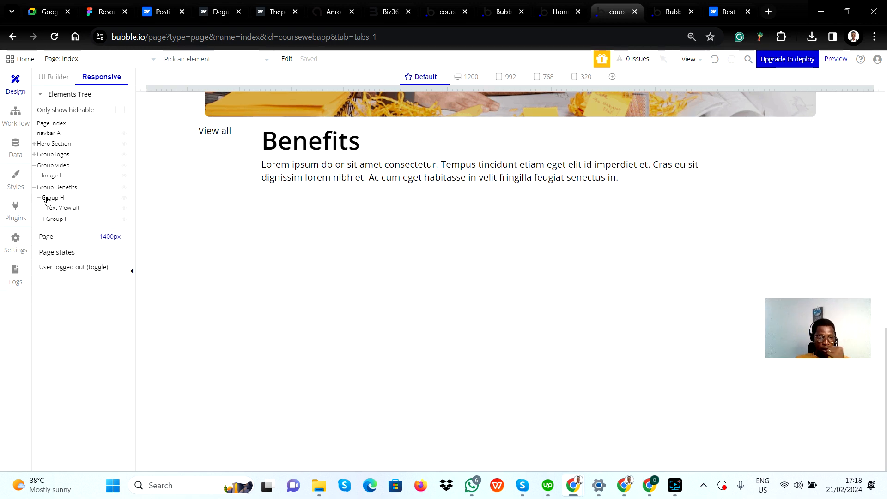
Make the View all text the last element in Group H, align it vertically to the bottom, and close its property editor
left_click(202, 139)
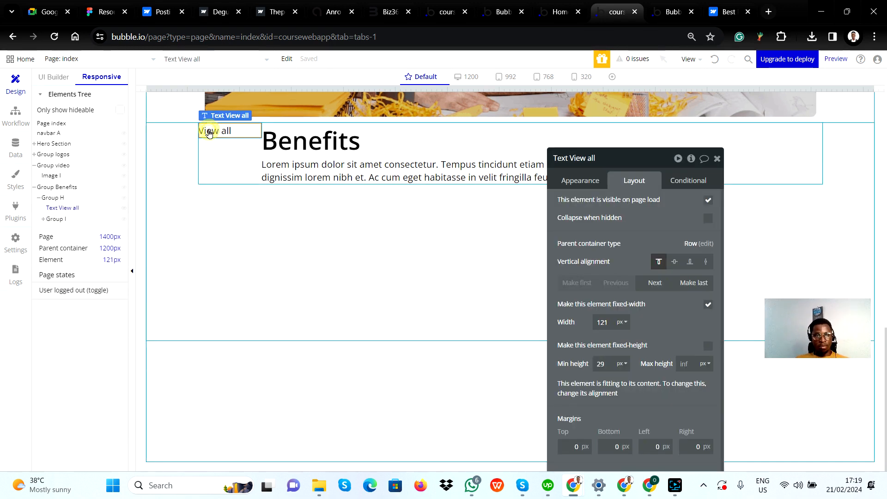
left_click(688, 285)
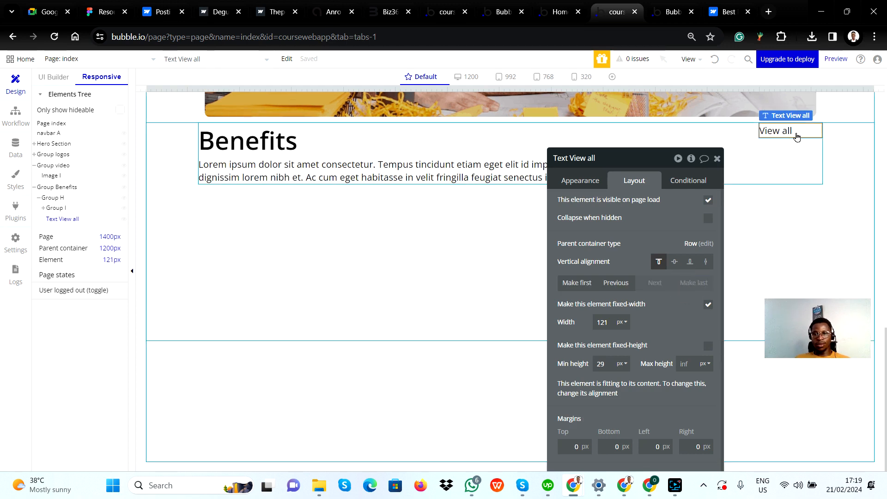
left_click(691, 263)
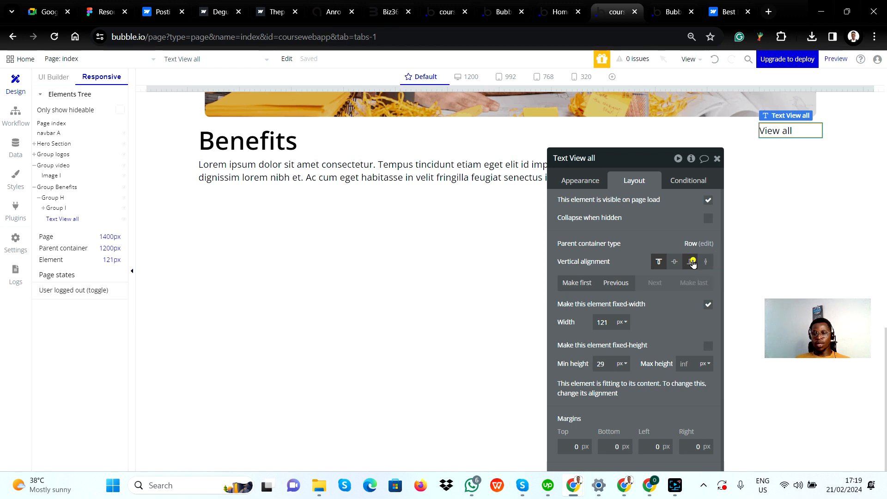
left_click_drag(674, 214, 499, 296)
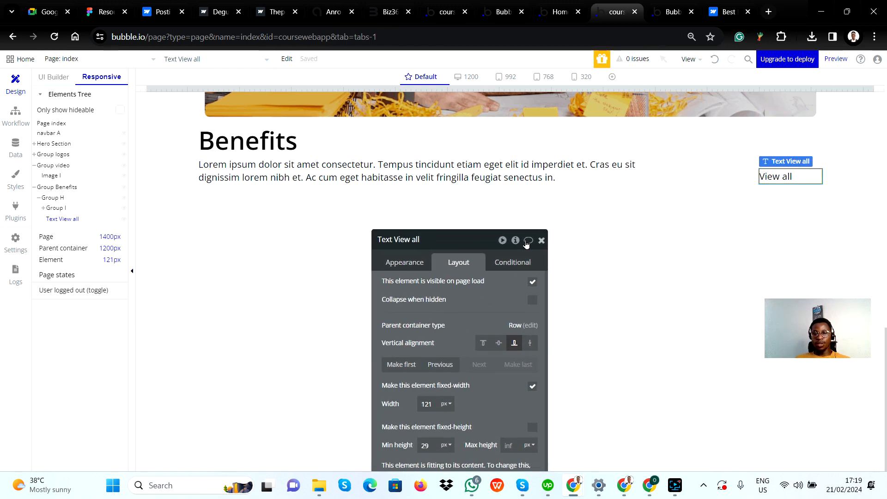
left_click(542, 239)
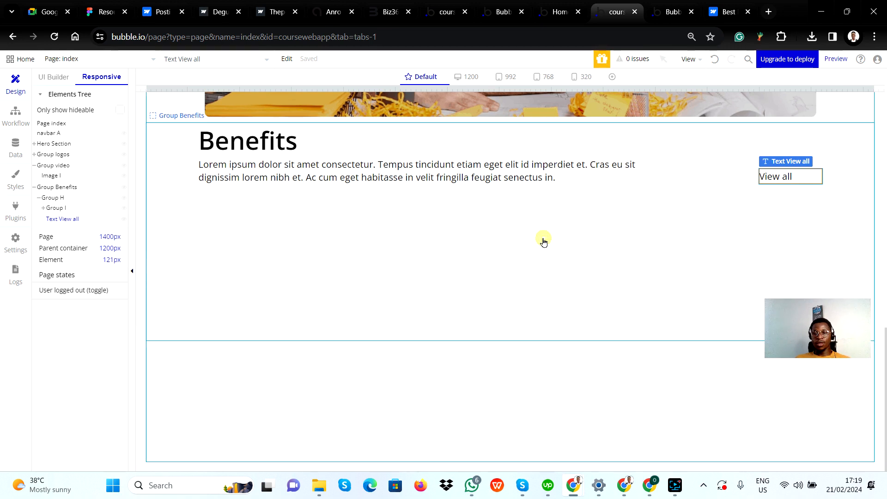
Check how the Benefits section responds at the 1200, 992, 768 and 320 px breakpoints, and return to the default page width
left_click(472, 76)
left_click(509, 77)
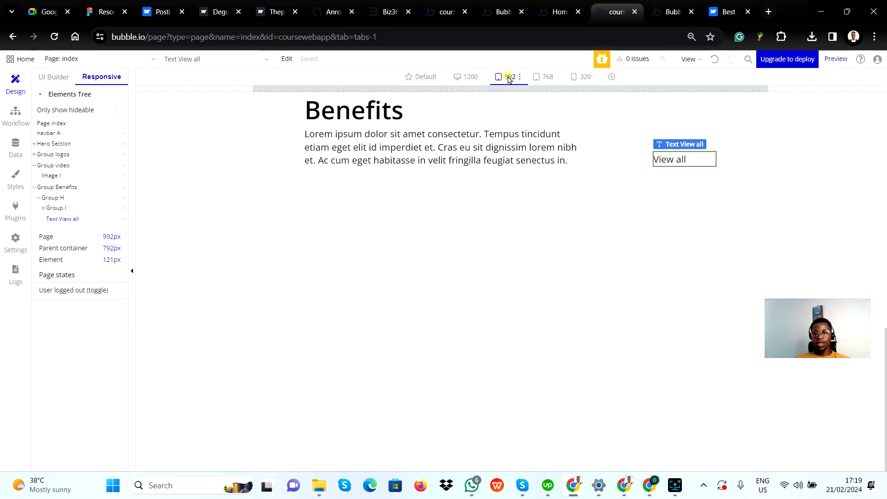
left_click(549, 79)
left_click(575, 80)
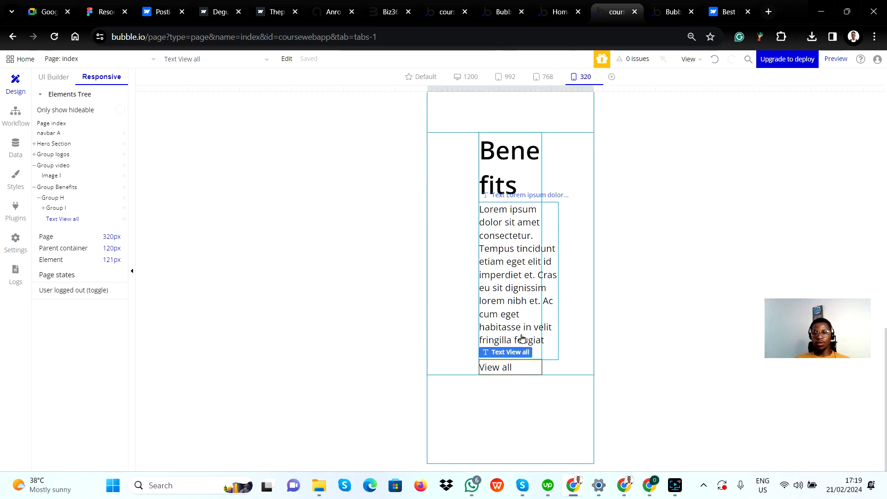
scroll(527, 241, "up", 3)
scroll(534, 265, "down", 3)
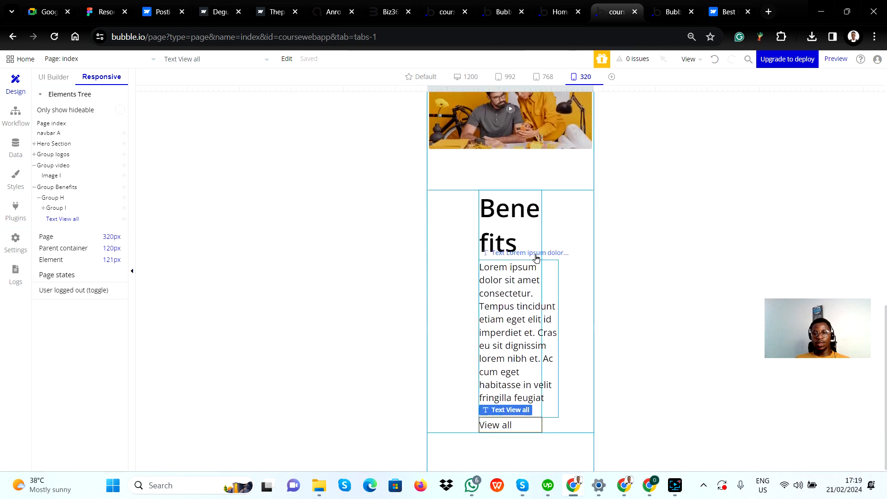
scroll(516, 413, "down", 1)
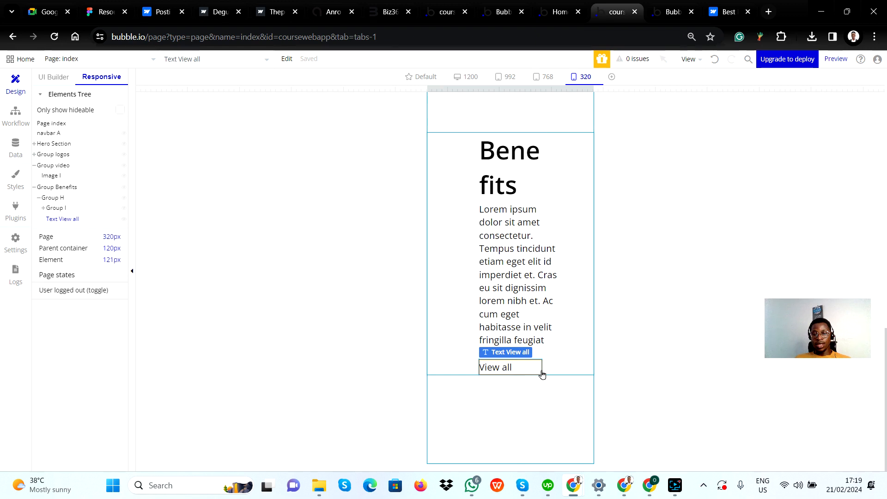
left_click(574, 387)
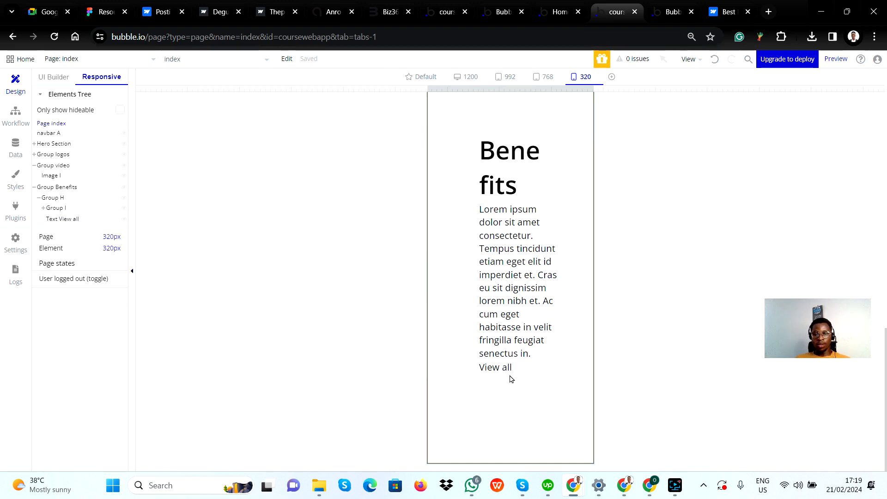
left_click(468, 78)
left_click(414, 78)
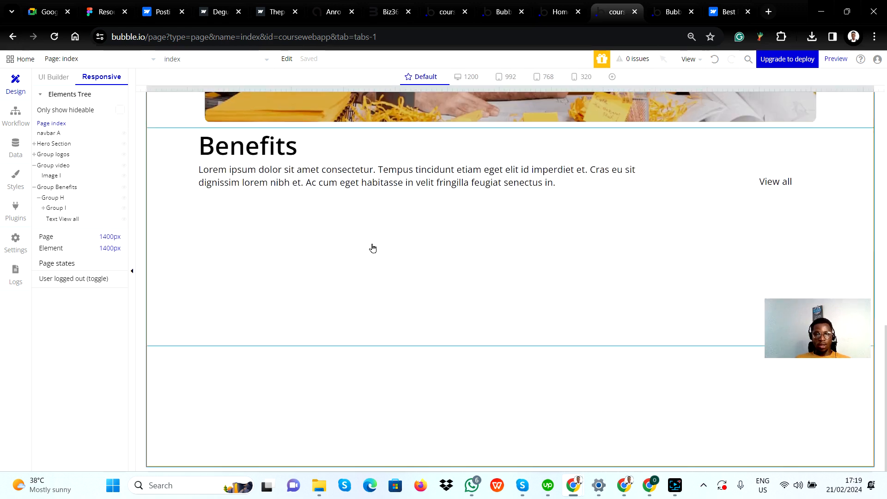
scroll(351, 252, "up", 3)
scroll(340, 252, "down", 5)
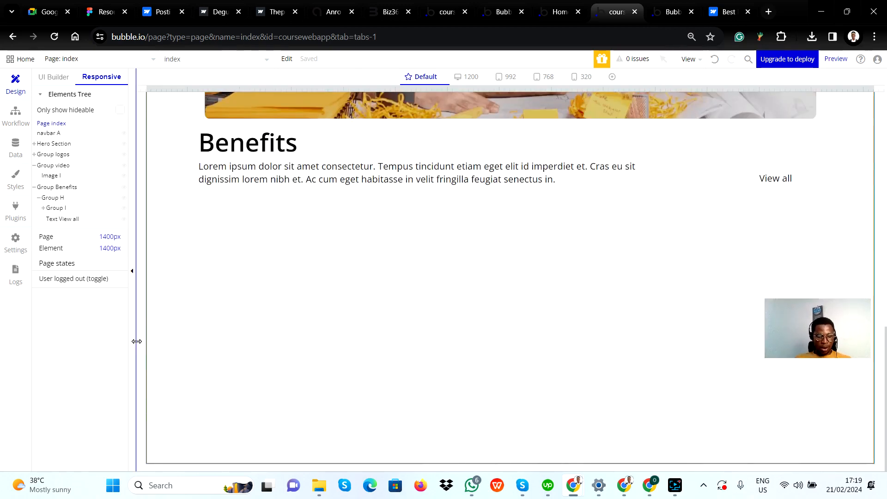
Switch to the Figma template and examine the container of six numbered benefit cards below the Benefits heading
key("alt+Tab")
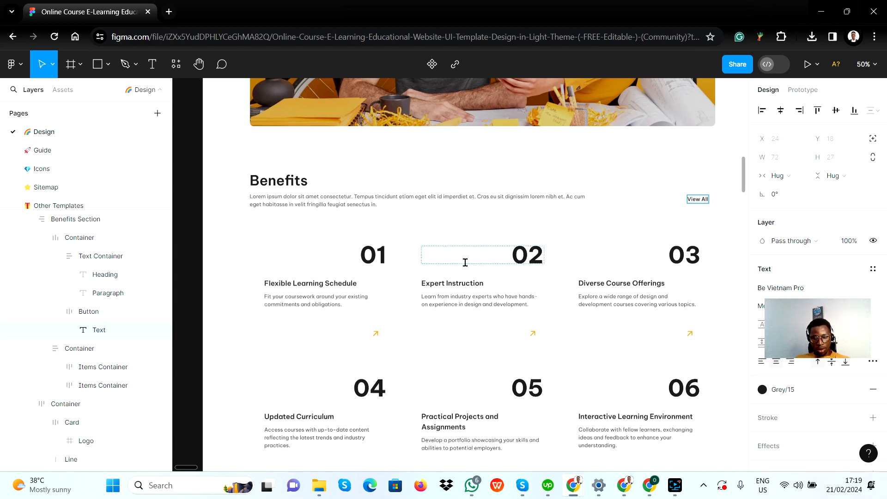
scroll(331, 326, "down", 1)
scroll(331, 326, "down", 5)
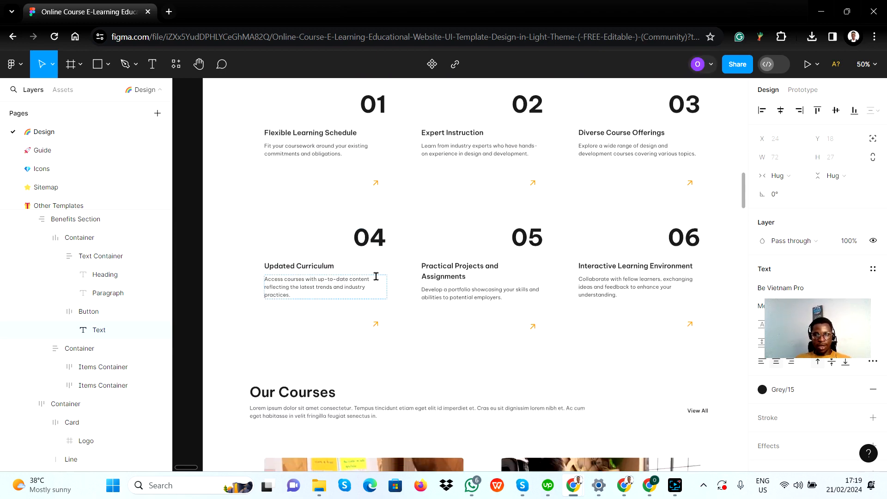
scroll(377, 276, "up", 4)
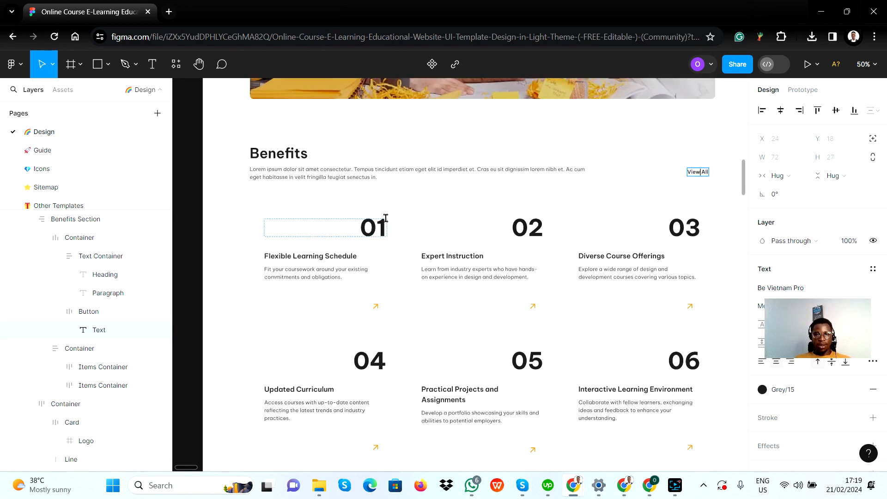
left_click(318, 211)
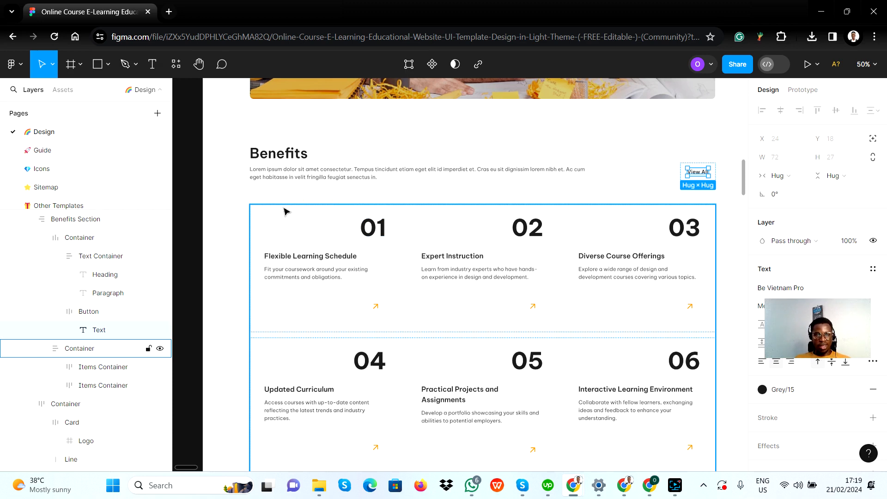
scroll(312, 252, "down", 3)
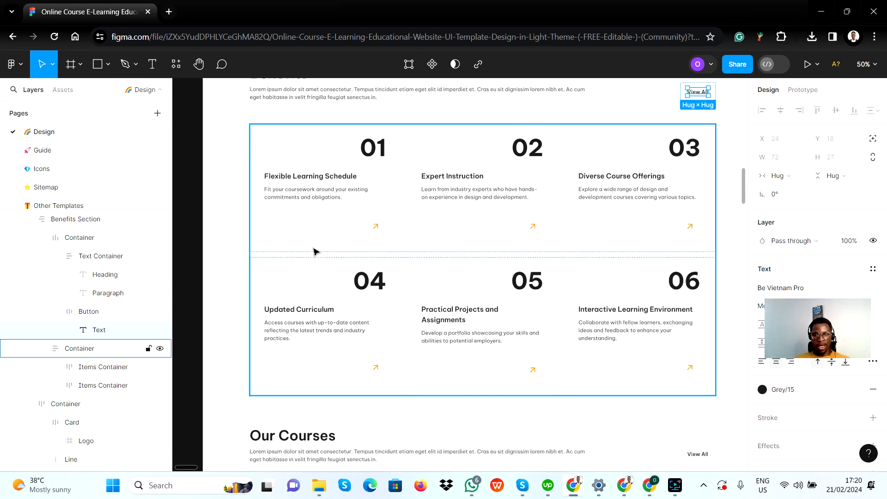
scroll(347, 222, "up", 2)
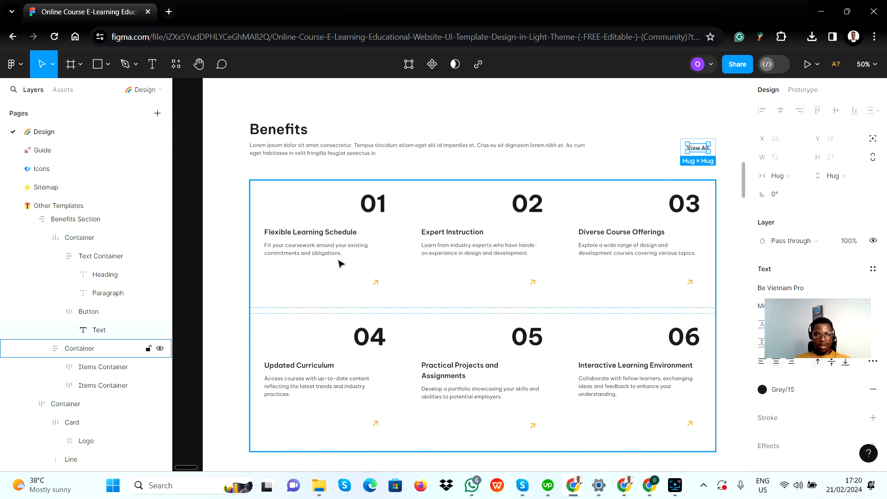
Select Group Benefits in Bubble, and compare it with the heading row and card container frames in the Figma template
key("alt+Tab")
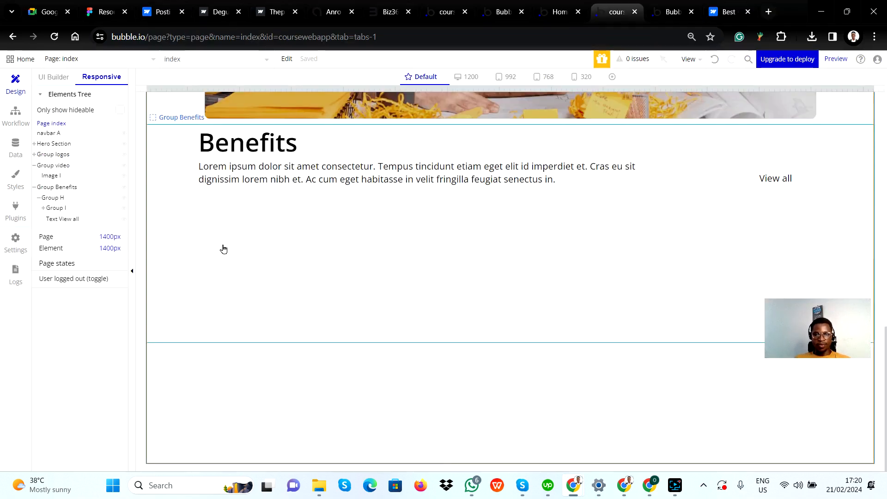
left_click(309, 326)
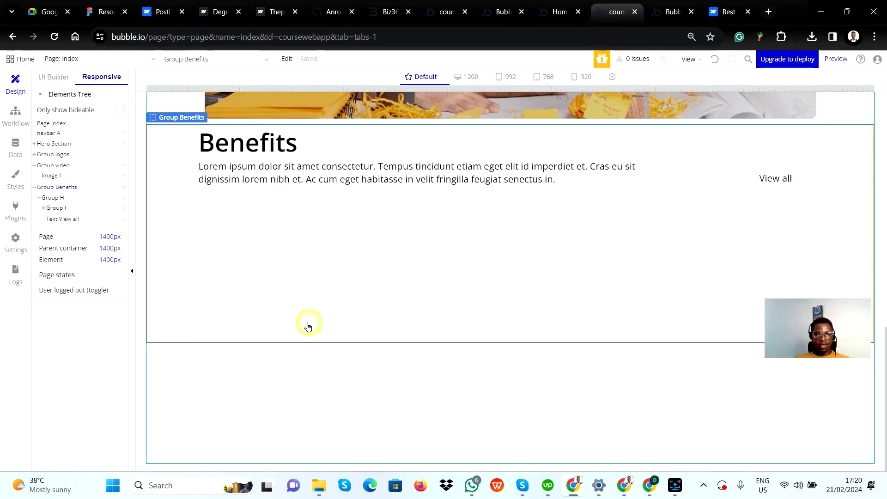
key("alt+Tab")
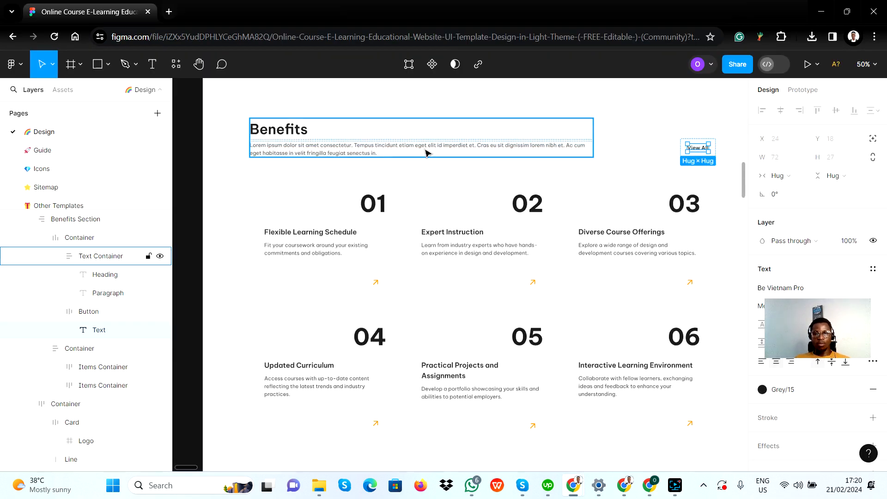
left_click(615, 153)
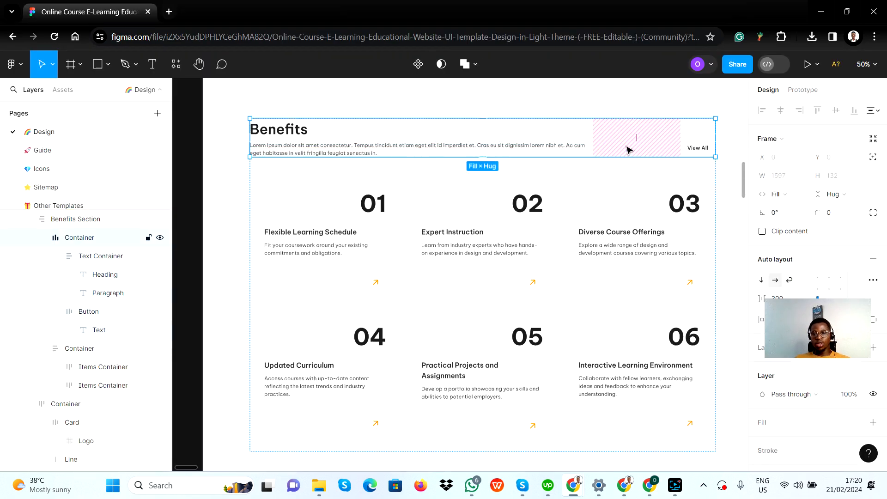
left_click(478, 185)
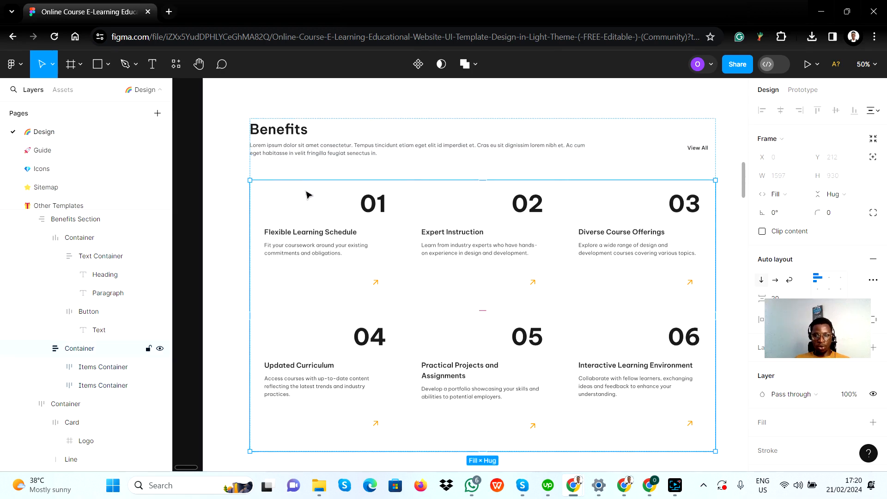
Switch to Bubble, draw a group about 1368 by 299 px below the heading row in Group Benefits, and open its container layout options
key("alt+Tab")
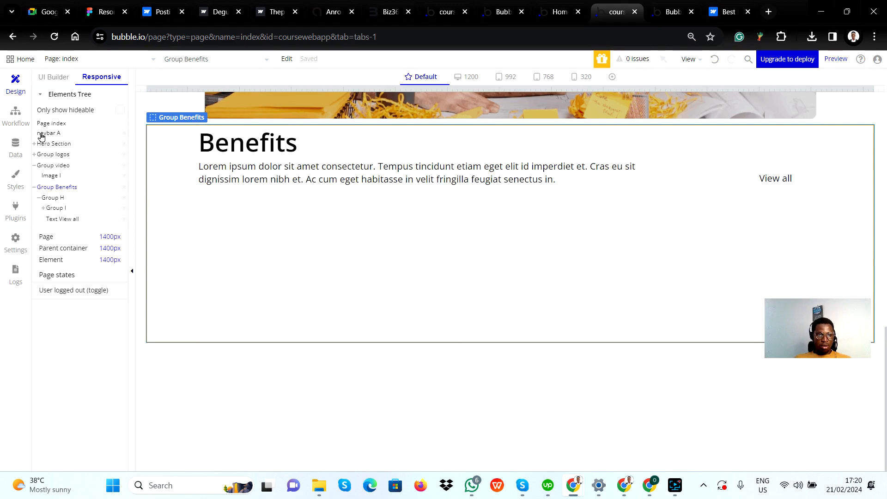
left_click(54, 79)
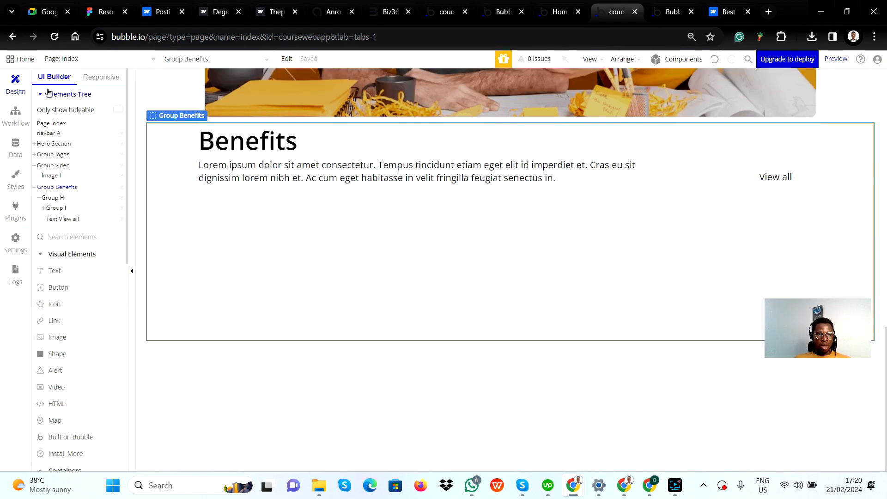
scroll(65, 402, "down", 3)
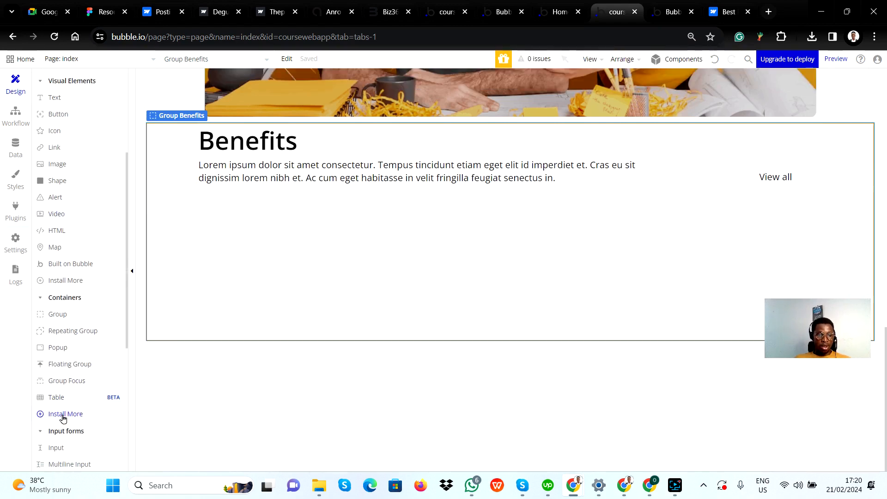
left_click(56, 315)
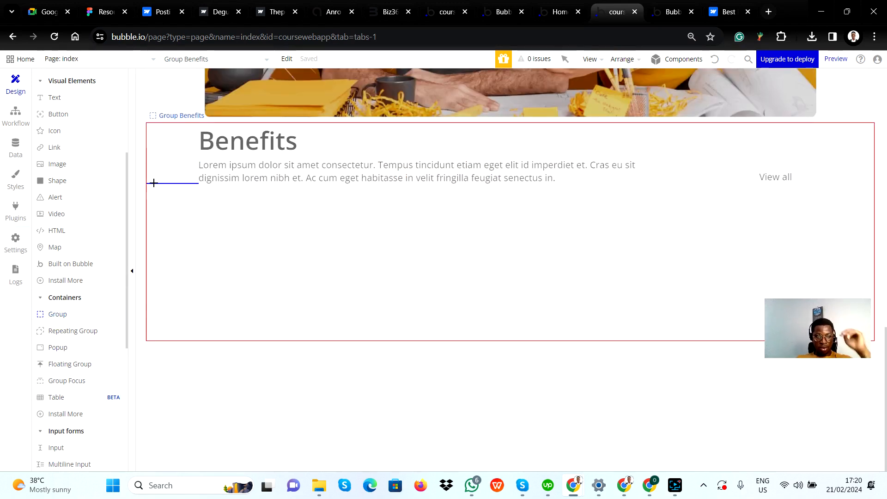
left_click_drag(154, 184, 858, 328)
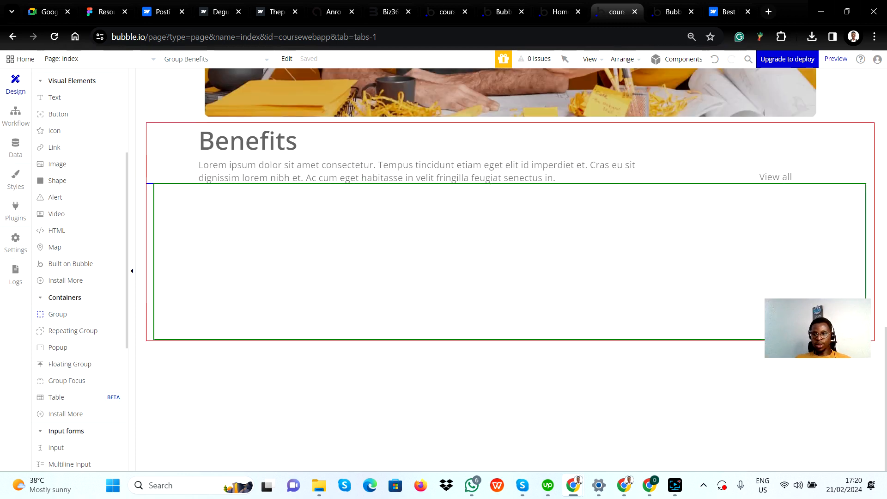
left_click(484, 282)
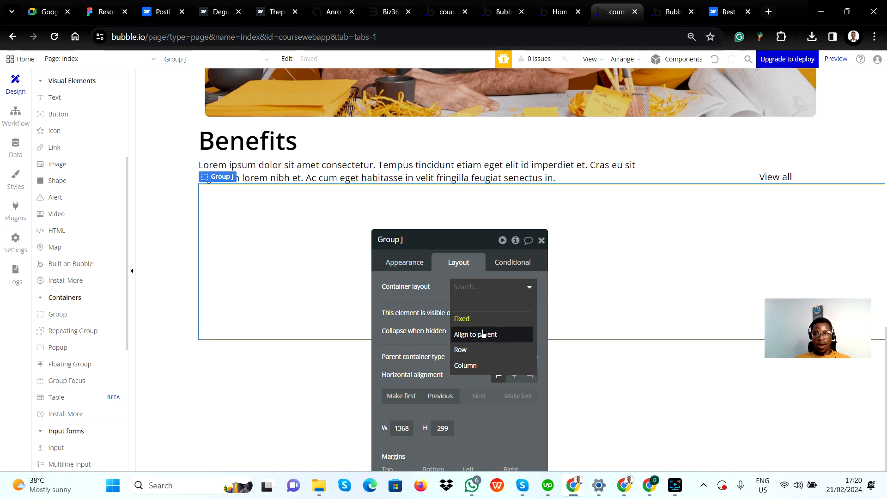
key("alt+Tab")
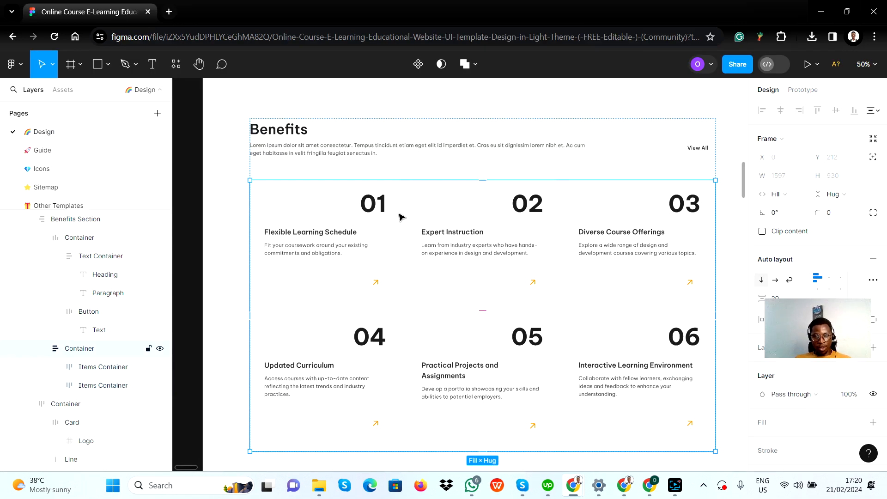
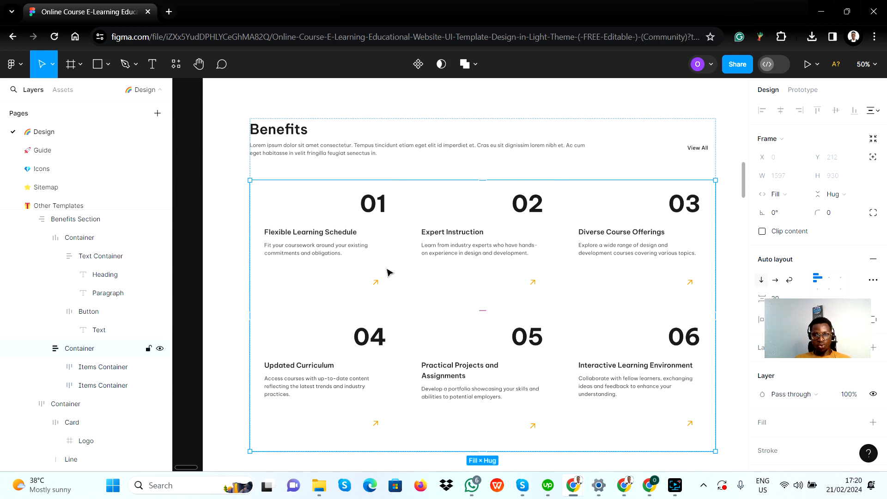
Examine the Benefits card container in Figma, including its two Items Container rows and the cards inside the lower row
left_click(314, 251)
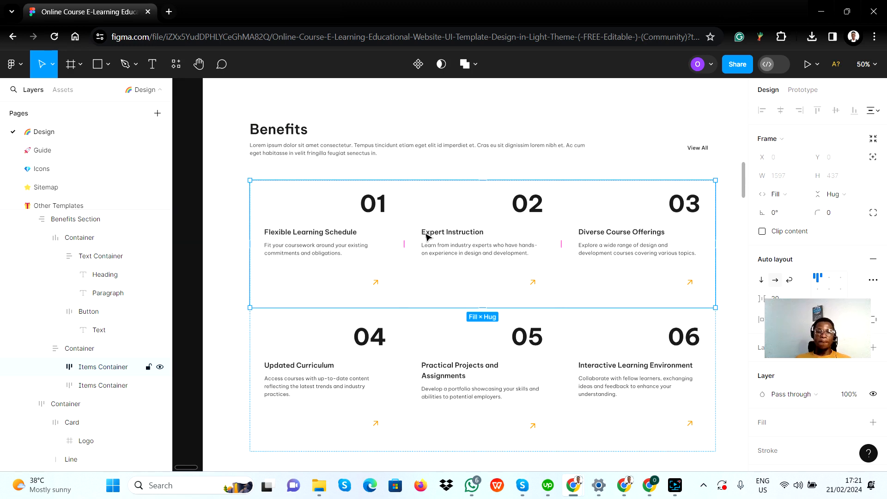
left_click(366, 363)
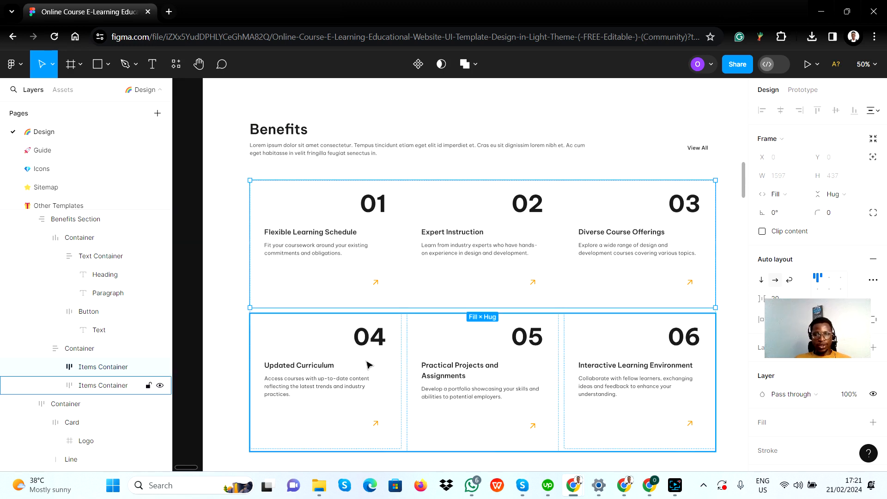
left_click(367, 365)
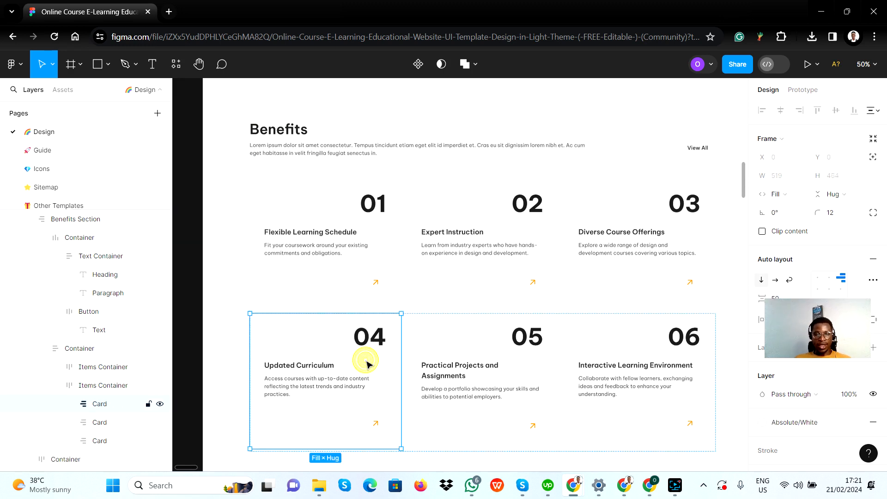
left_click(409, 342)
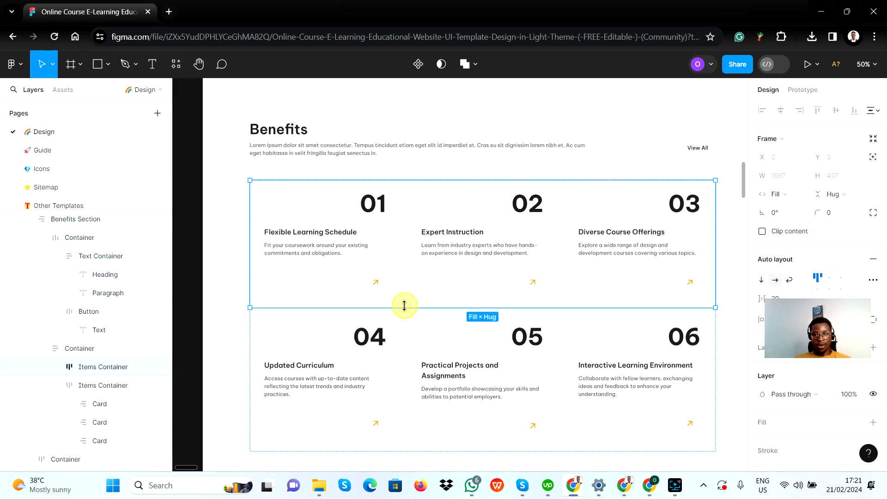
left_click(407, 324)
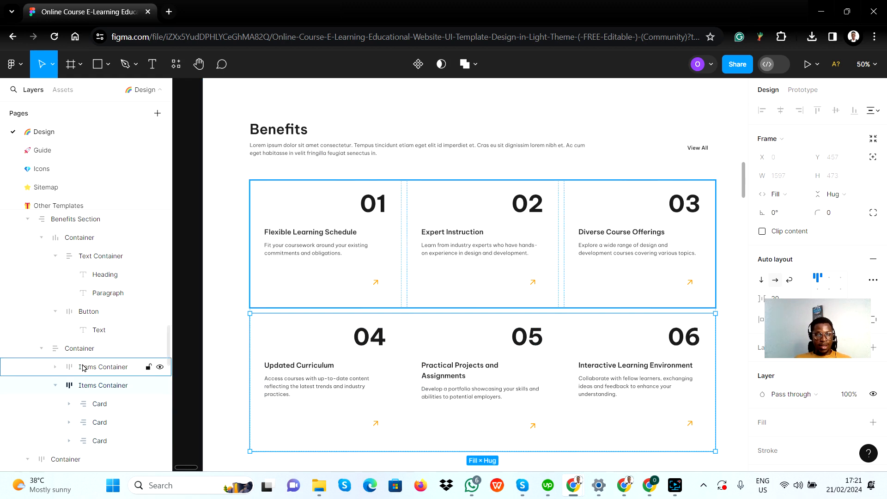
left_click(82, 349)
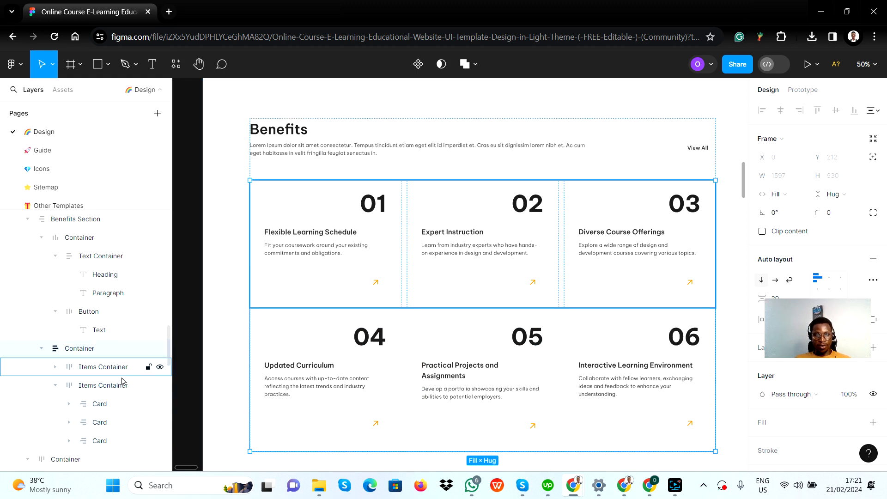
left_click(107, 369)
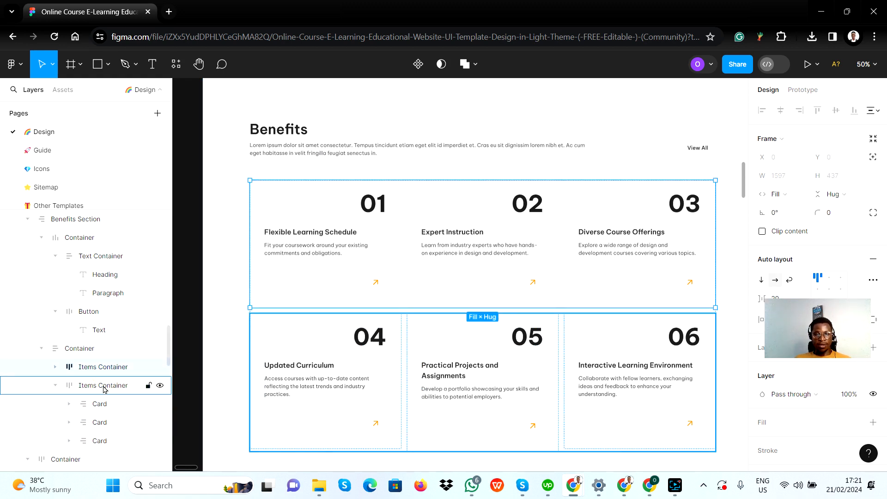
left_click(104, 391)
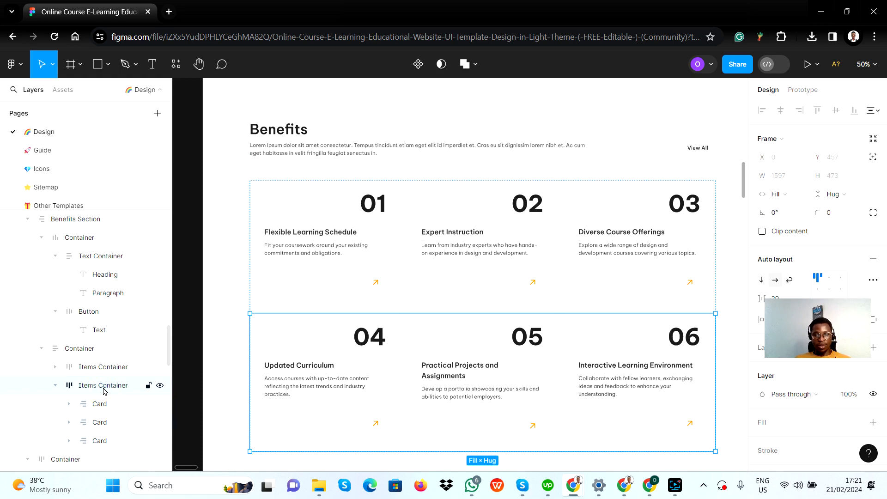
Switch to Bubble, set the new group's container layout to Column, and rename it Group numbers
key("alt+Tab")
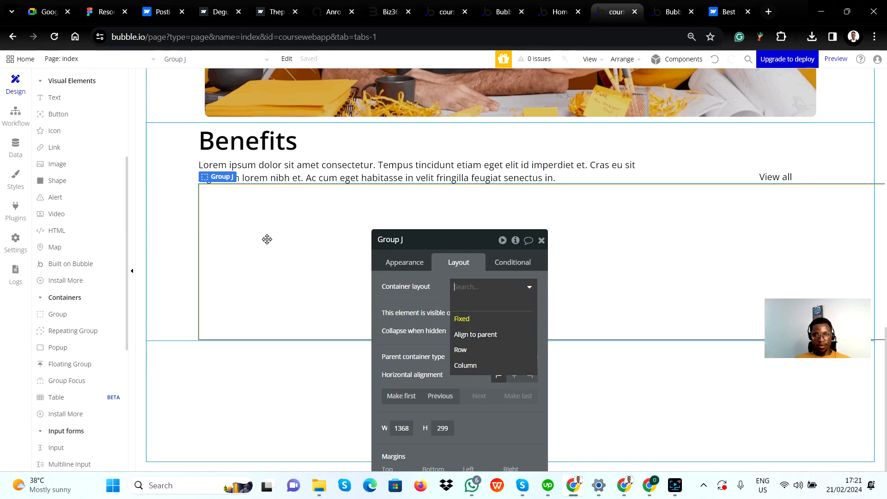
left_click(477, 366)
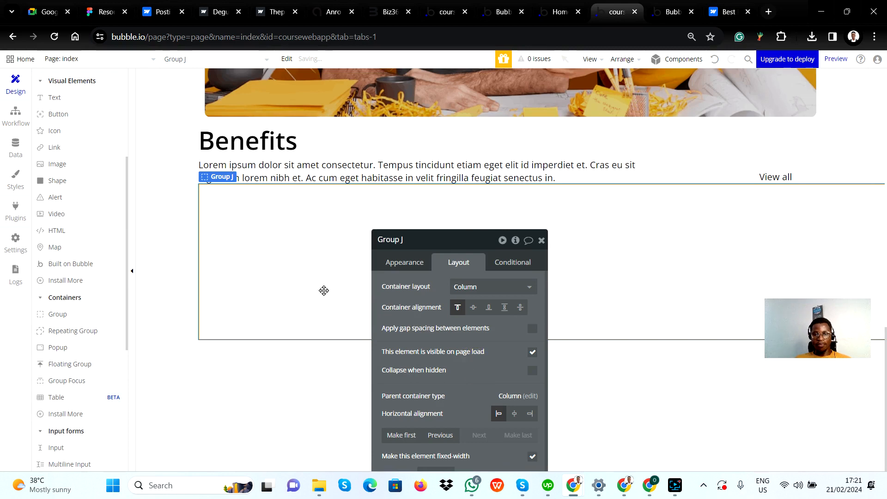
left_click(296, 257)
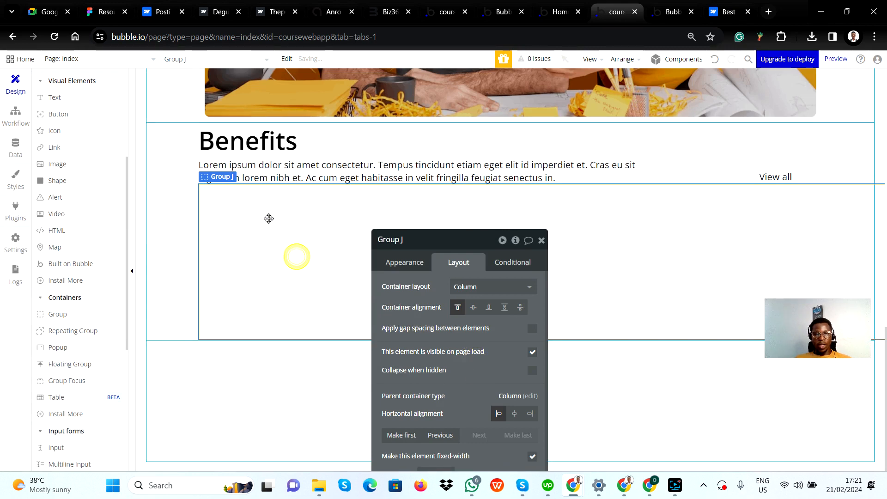
left_click(427, 242)
key("alt+Tab")
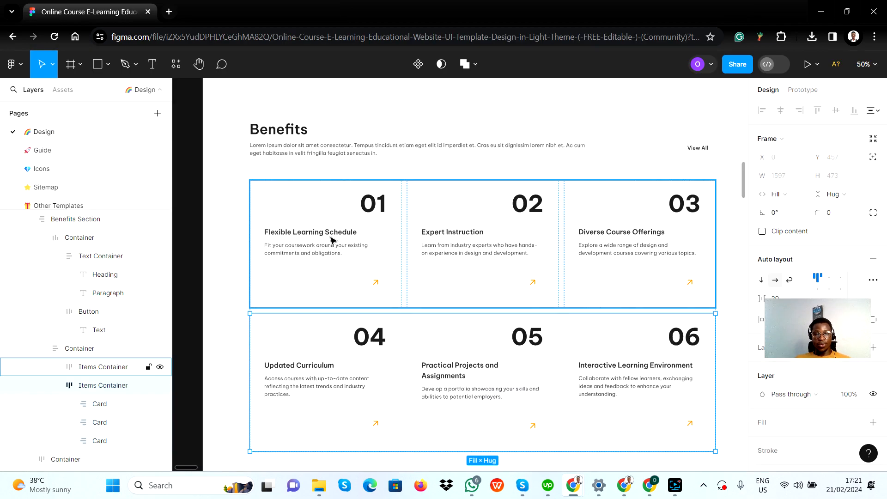
key("alt")
key("alt+Tab")
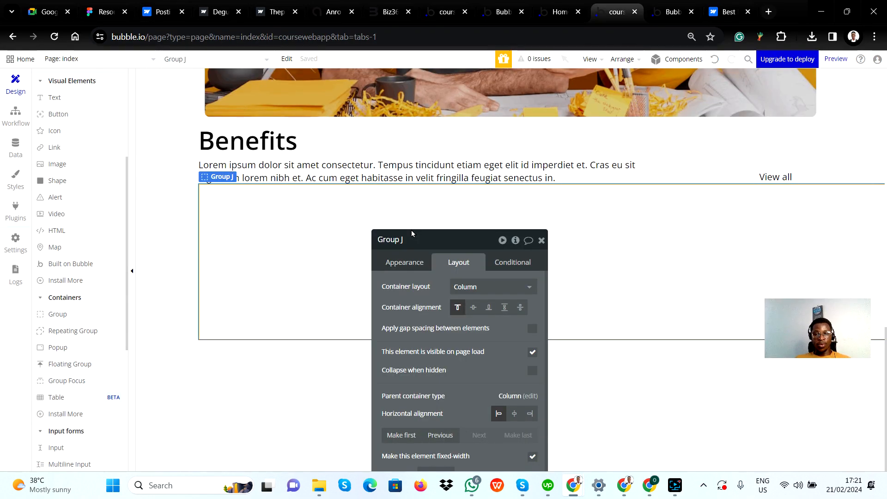
left_click(425, 240)
key("BackSpace")
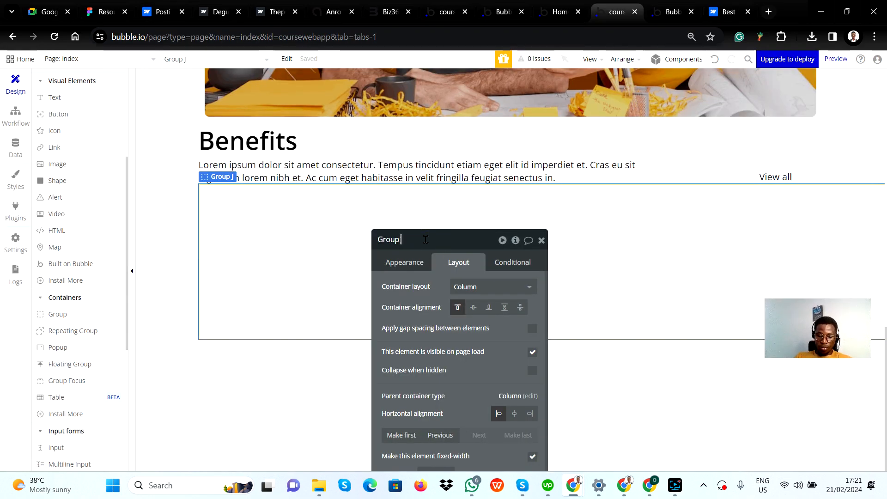
type("numbers")
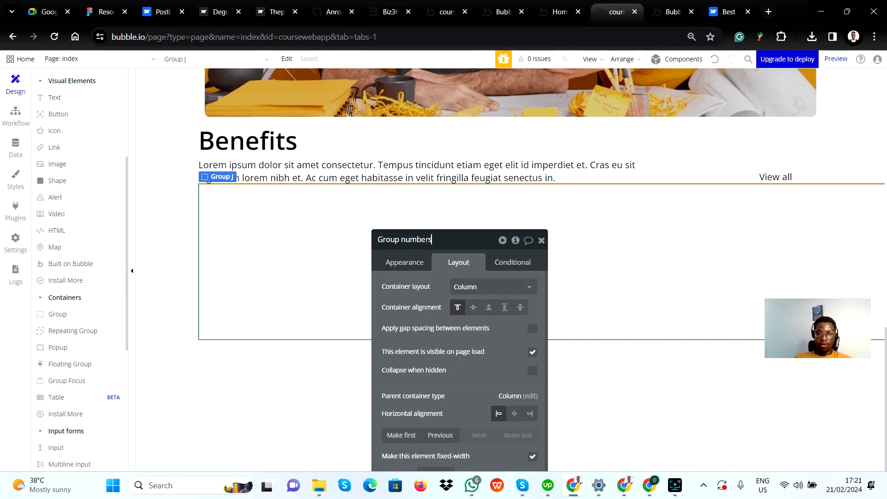
key("Return")
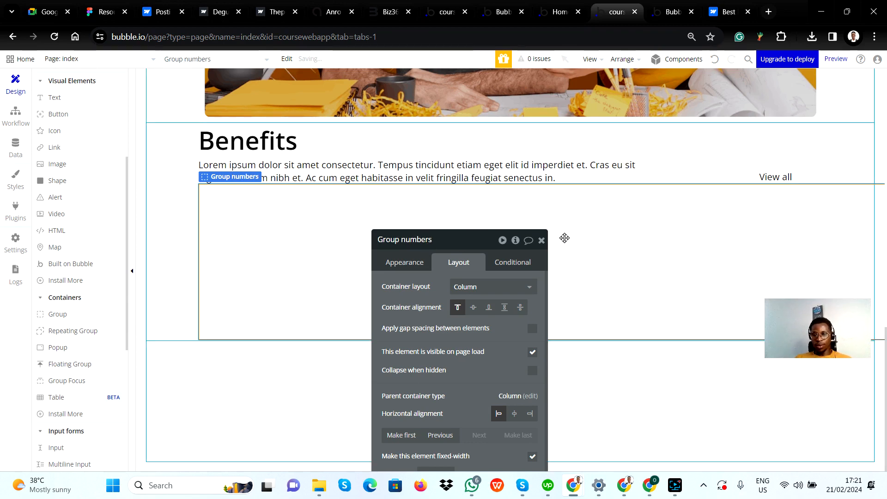
left_click(542, 241)
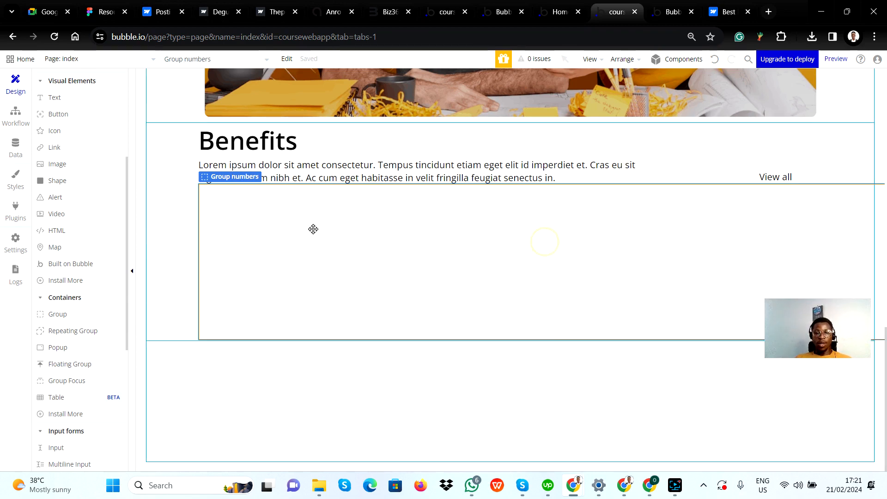
Check the first Items Container row in Figma, and in Bubble draw a group about 1303 by 119 px in the upper part of Group numbers
key("alt+Tab")
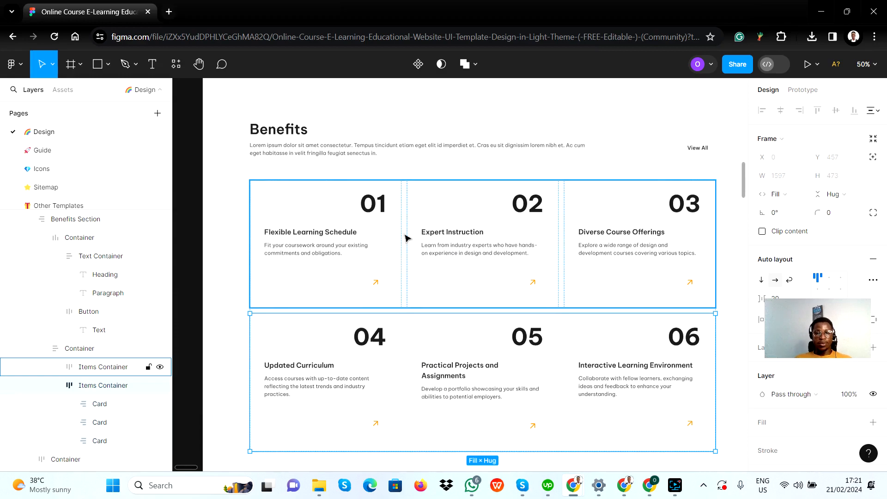
key("alt+Tab")
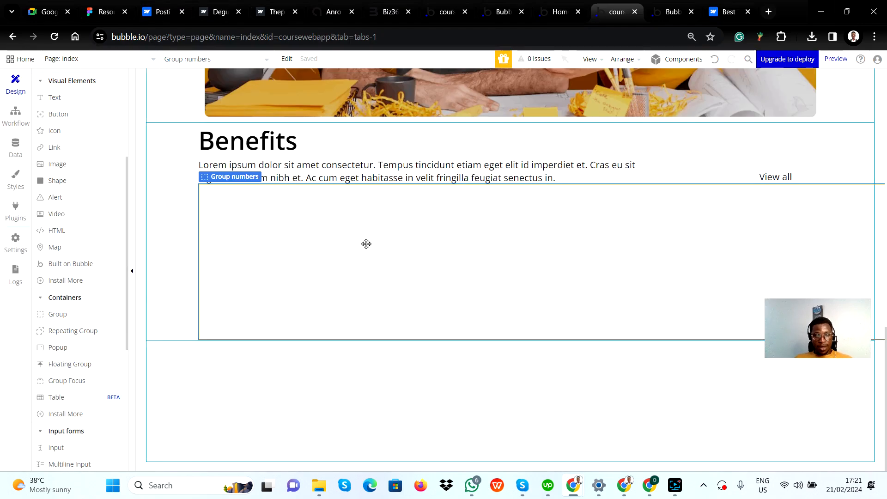
key("alt+Tab")
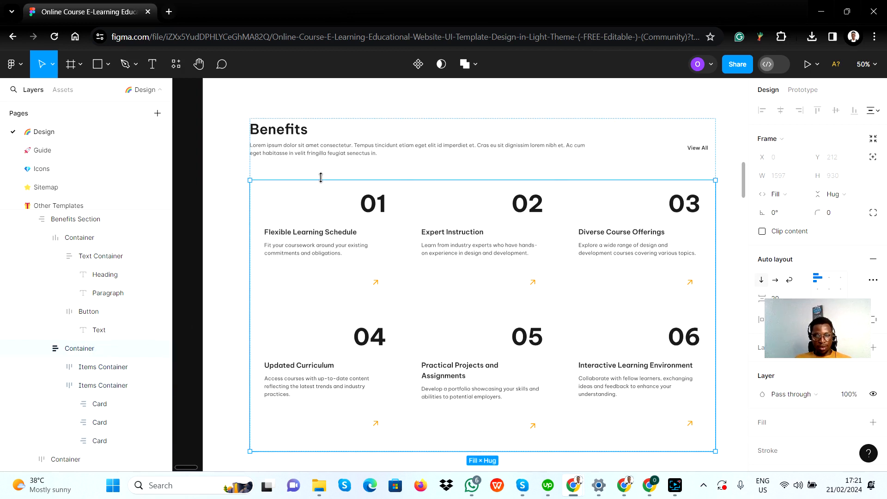
left_click(96, 368)
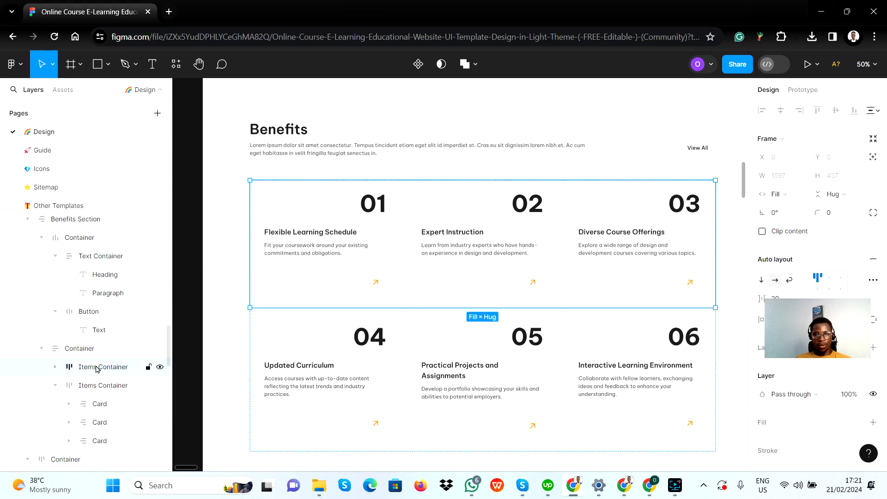
key("alt+Tab")
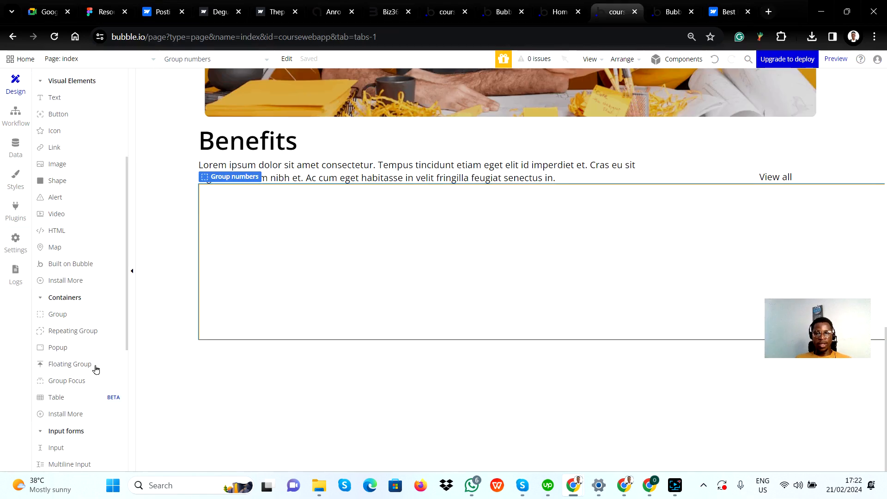
left_click(58, 314)
mouse_move(209, 192)
left_mouse_down()
mouse_move(220, 208)
mouse_move(527, 275)
mouse_move(881, 245)
mouse_move(885, 255)
left_mouse_up()
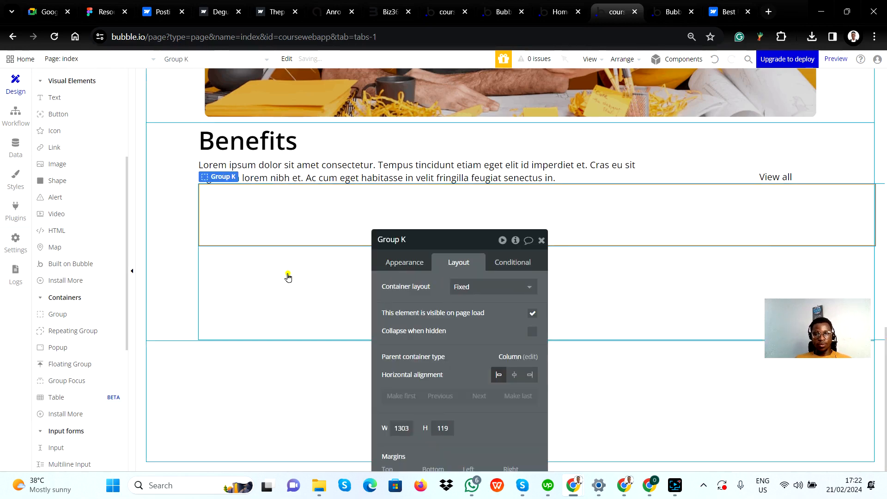
Turn off the fixed width of Group numbers and set its minimum width to 0 px, with Column as container layout
left_click(287, 275)
left_click(281, 205)
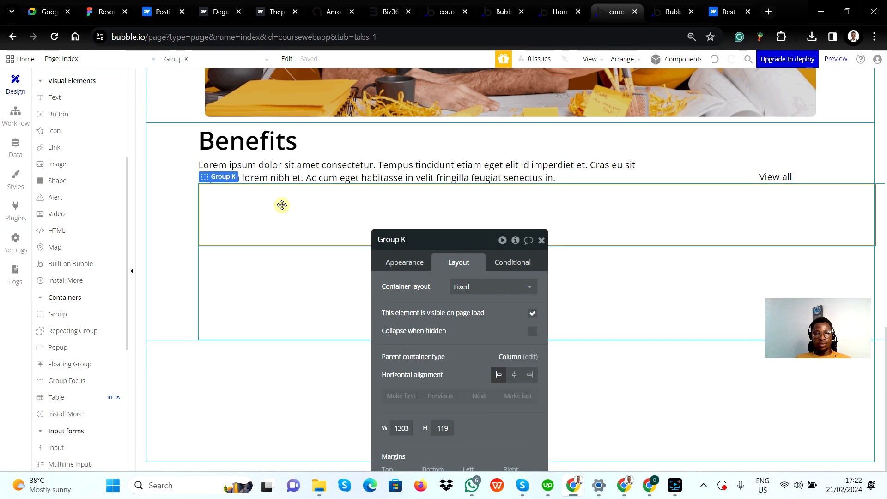
left_click(318, 279)
scroll(471, 341, "down", 2)
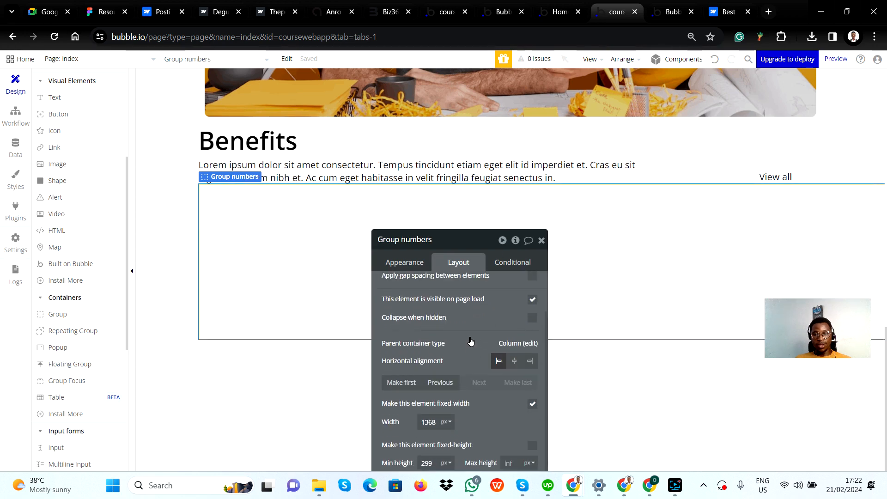
scroll(467, 323, "up", 3)
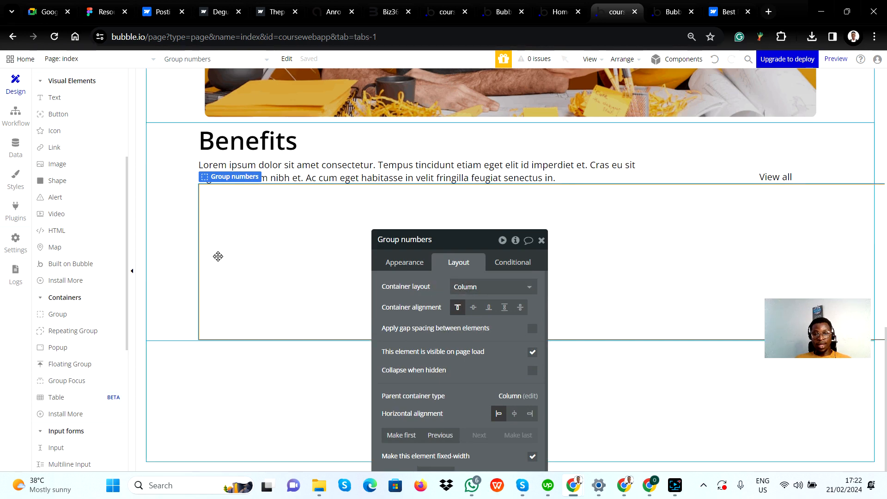
left_click(479, 287)
left_click(478, 366)
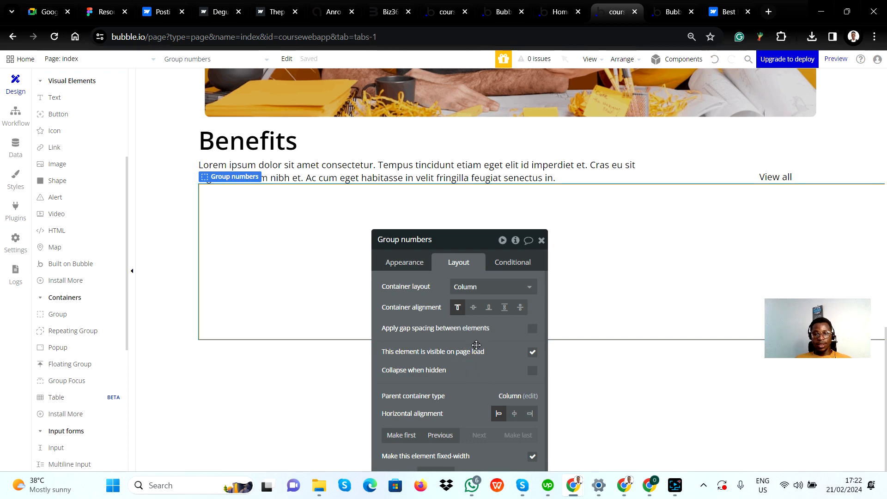
left_click_drag(467, 245, 451, 150)
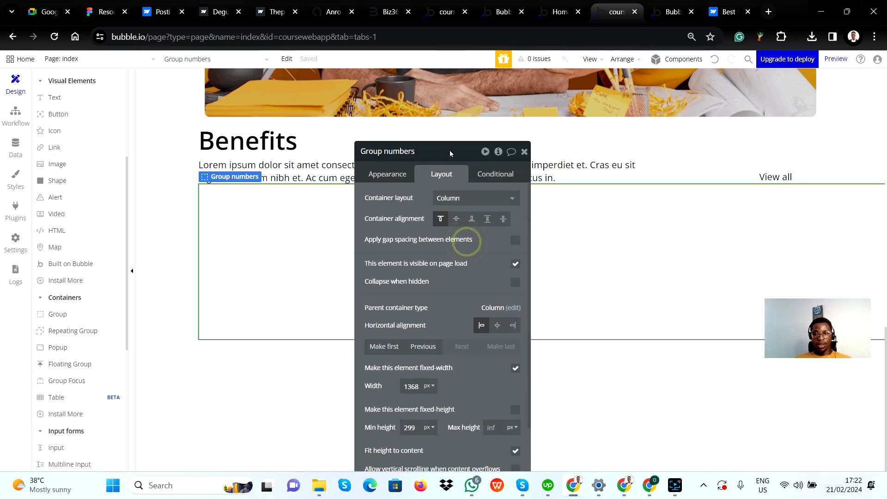
left_click(515, 362)
double_click(413, 378)
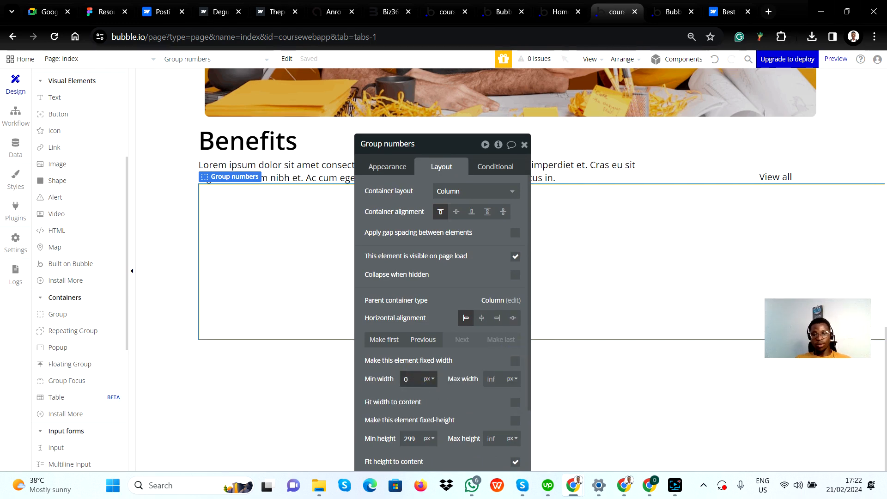
left_click(464, 397)
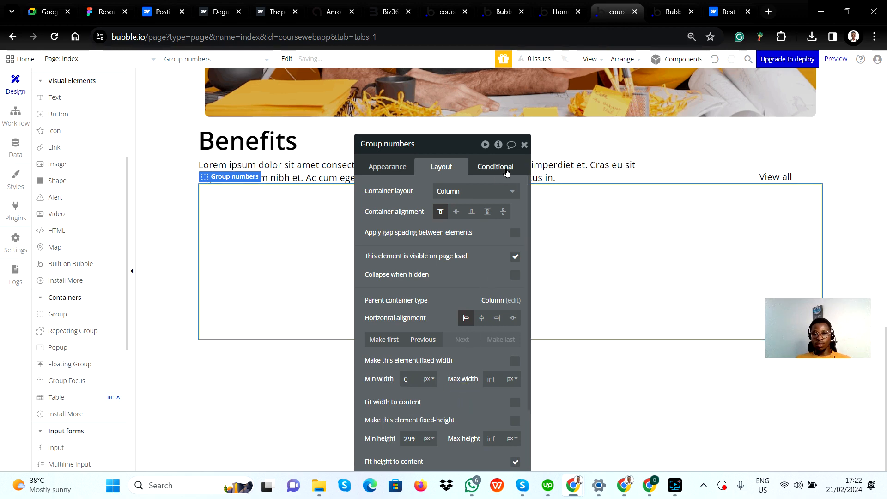
left_click(525, 144)
left_click(449, 221)
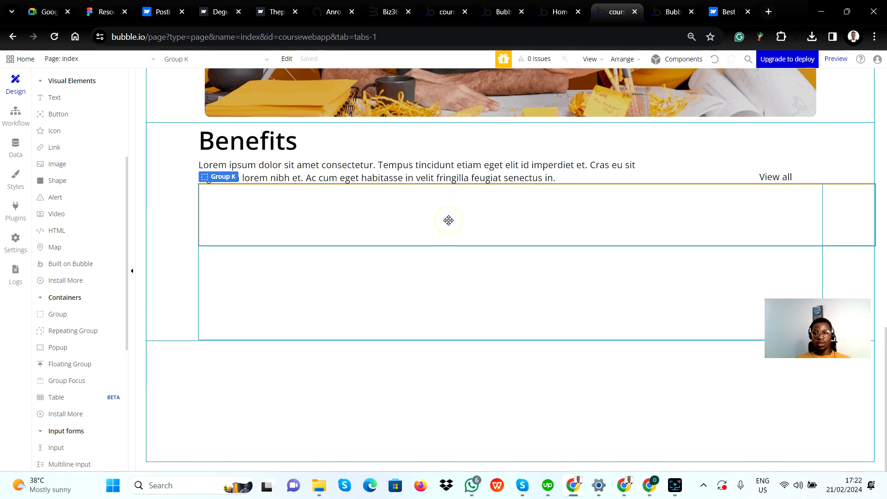
left_click(795, 276)
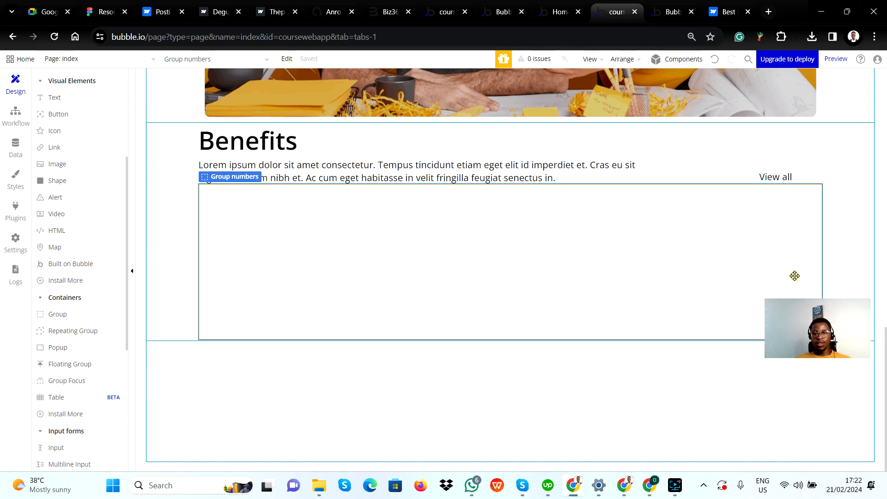
left_click(602, 205)
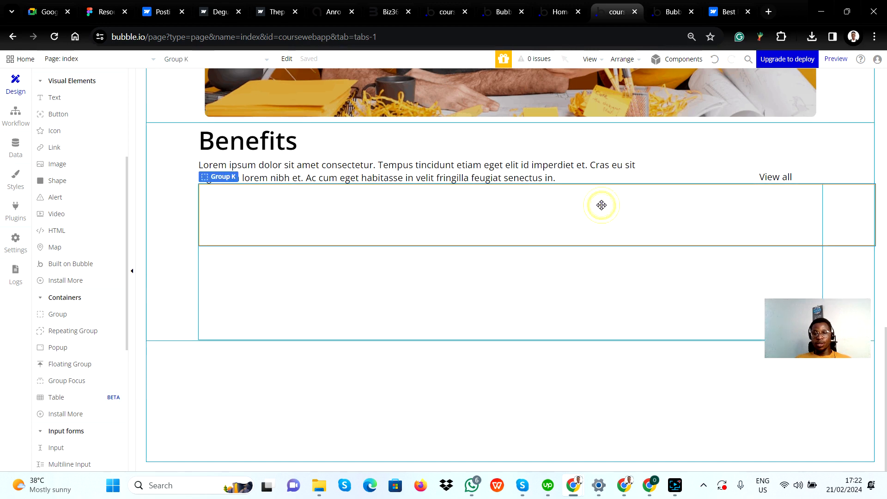
left_click(641, 278)
double_click(641, 277)
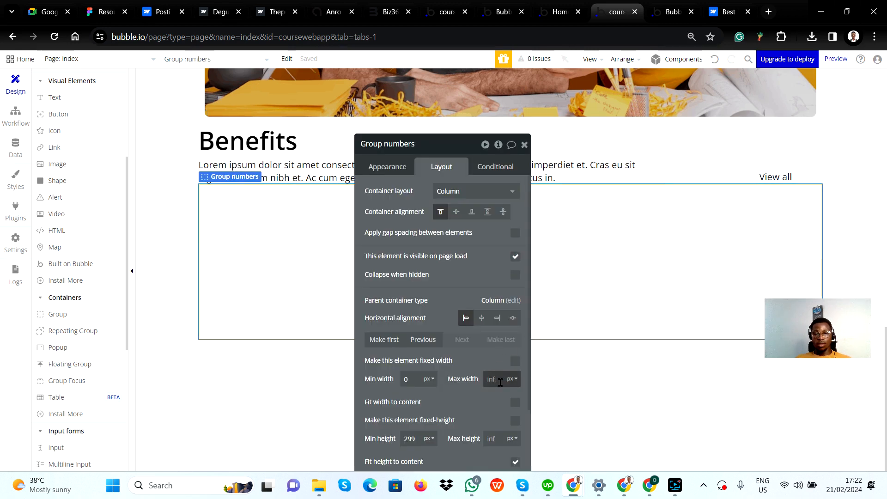
Rename the upper group inside Group numbers as Top inner Group and set its container layout to Row
left_click(592, 234)
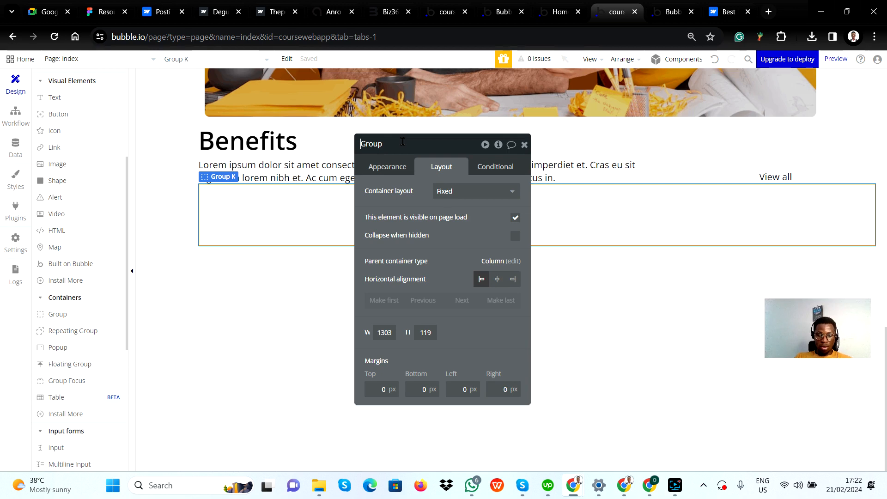
type("Top ")
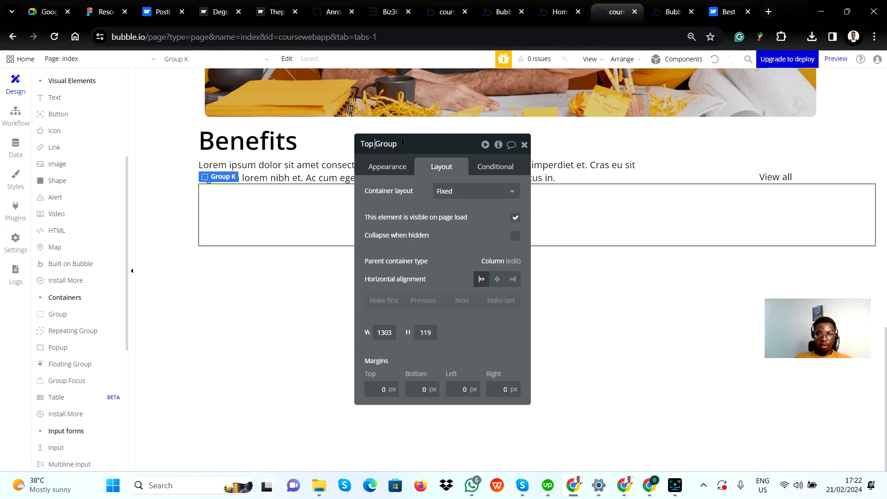
type("inner")
left_click(456, 190)
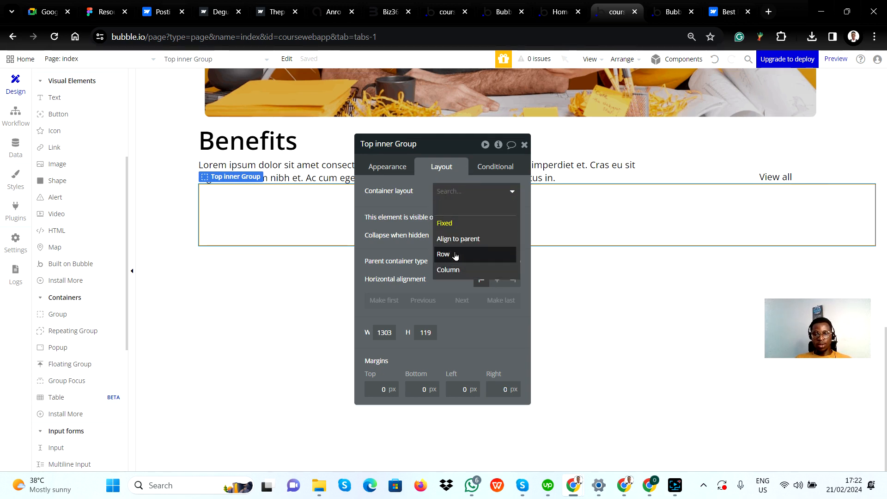
left_click(456, 254)
Switch to Figma, inspect the Flexible Learning Schedule card in the upper Items Container row, and return to Bubble
key("alt+Tab")
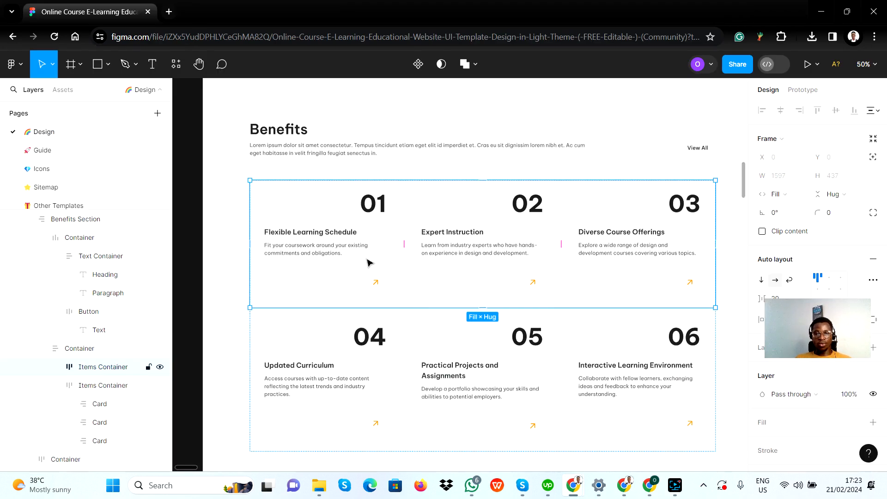
left_click(375, 227)
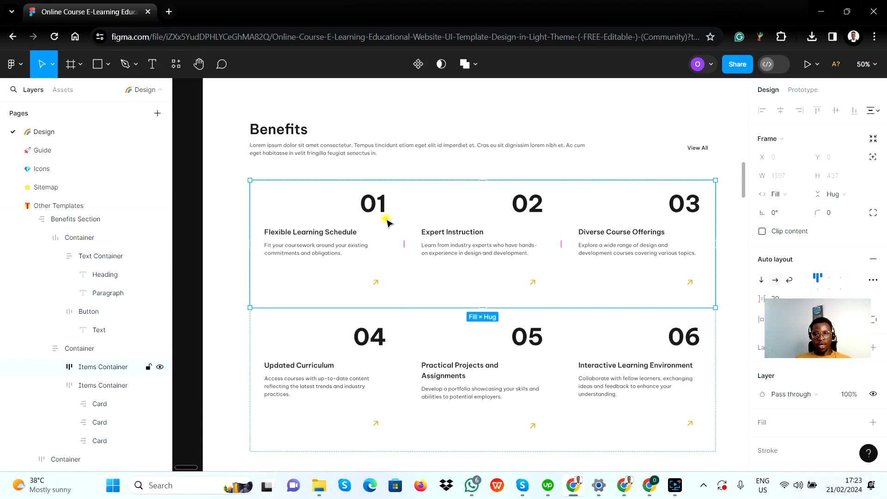
left_click(388, 224)
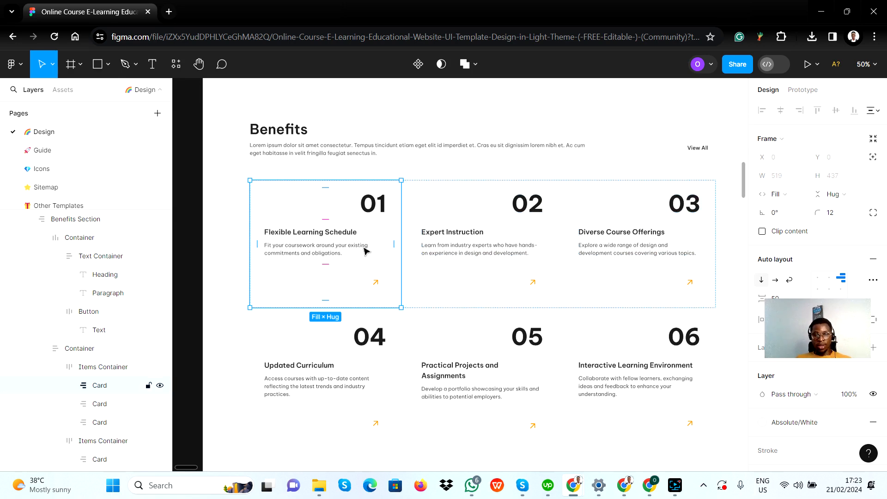
key("alt+Tab")
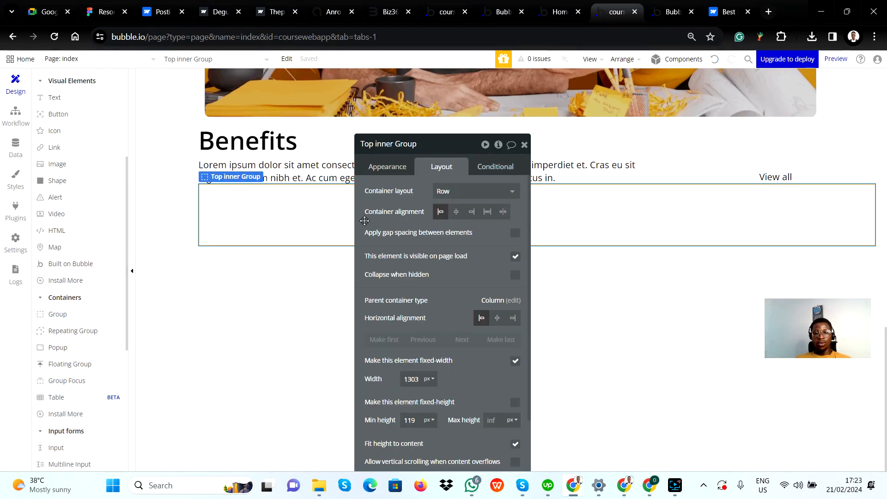
Turn off the fixed width of Top inner Group and set its minimum width to 0 px, with Row as container layout
left_click(526, 146)
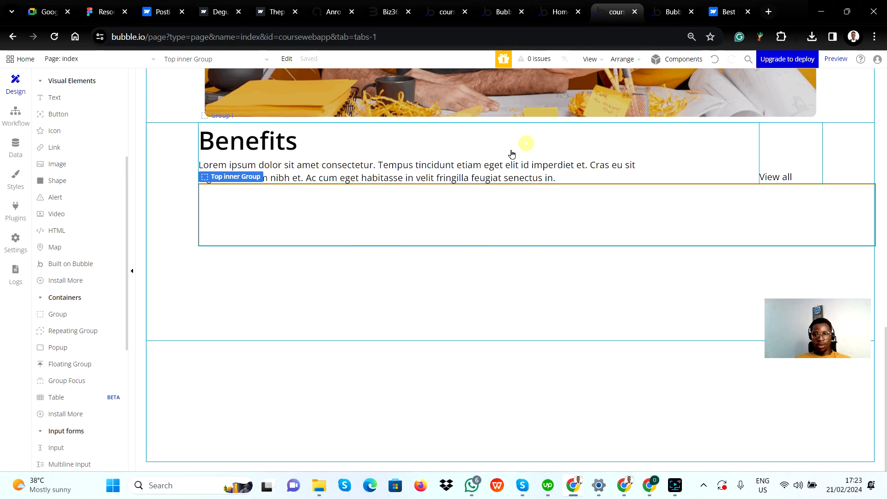
left_click(329, 229)
double_click(289, 213)
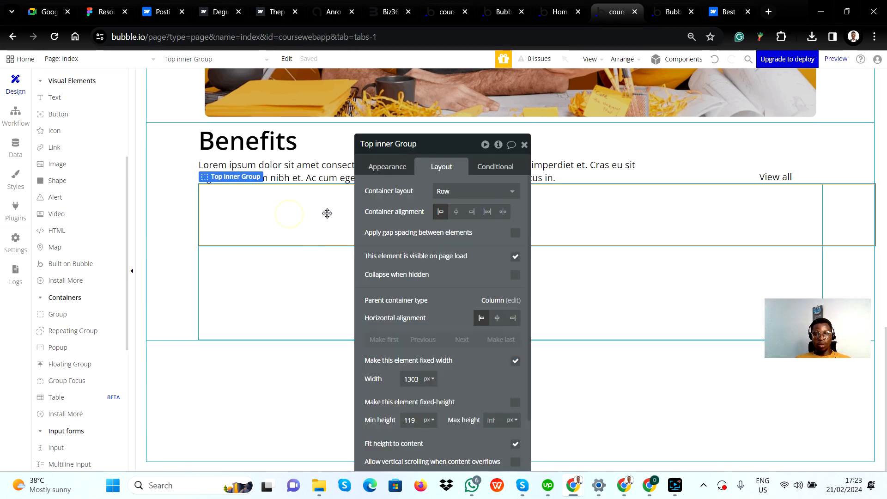
left_click(484, 192)
left_click(451, 253)
left_click(516, 361)
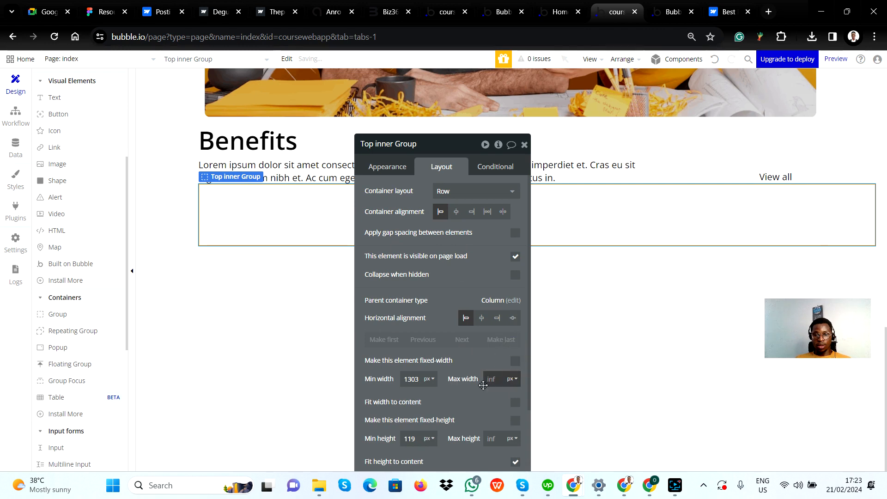
double_click(414, 380)
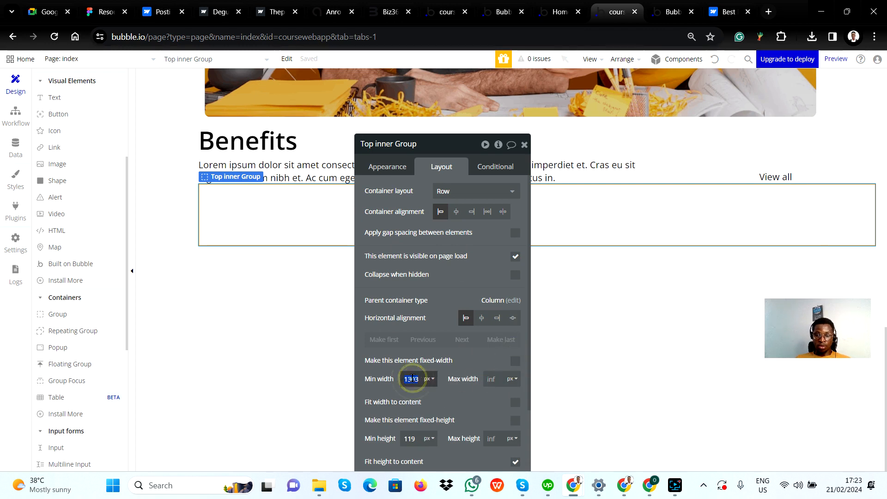
type("0")
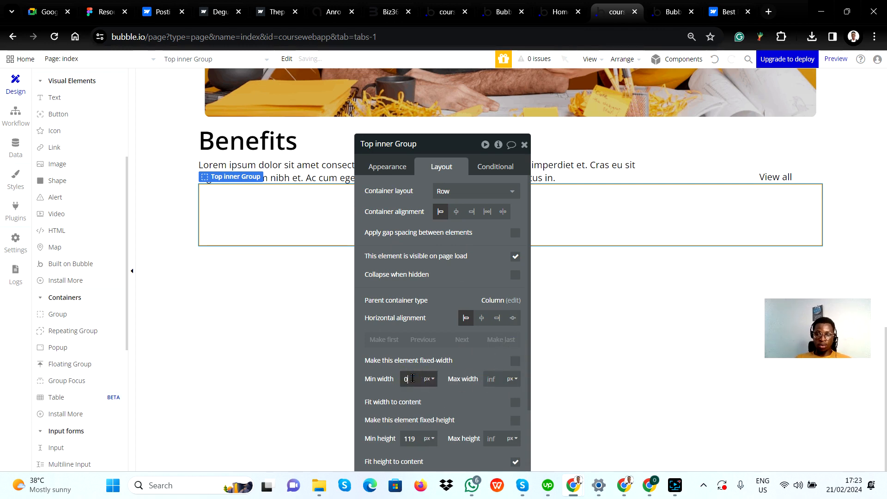
left_click(524, 145)
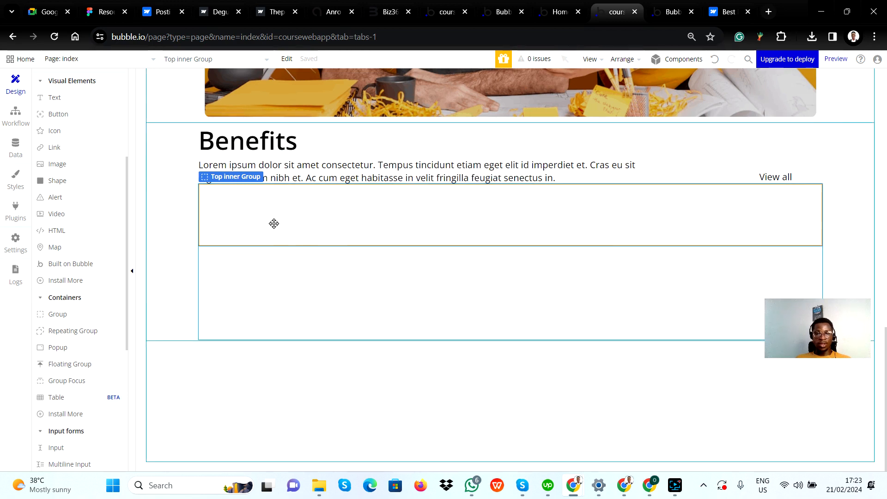
Check the first card in Figma, and in Bubble draw a group about 240 by 103 px at the start of Top inner Group
key("alt+Tab")
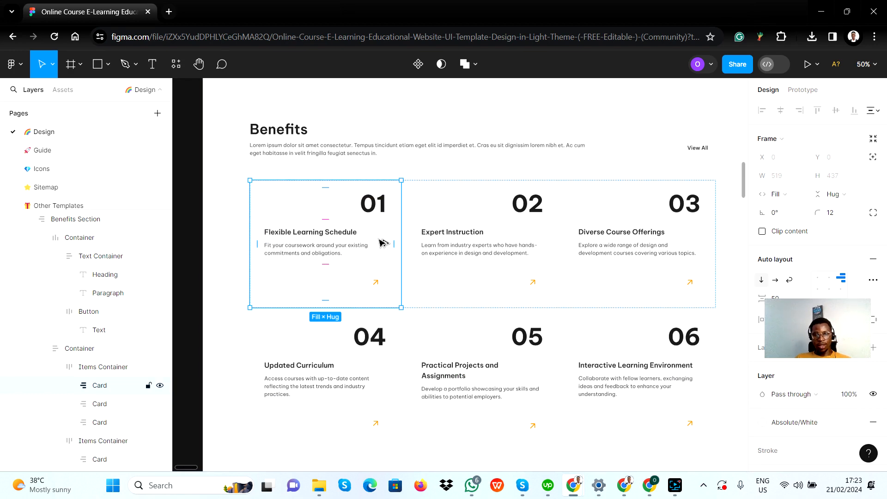
key("alt+Tab")
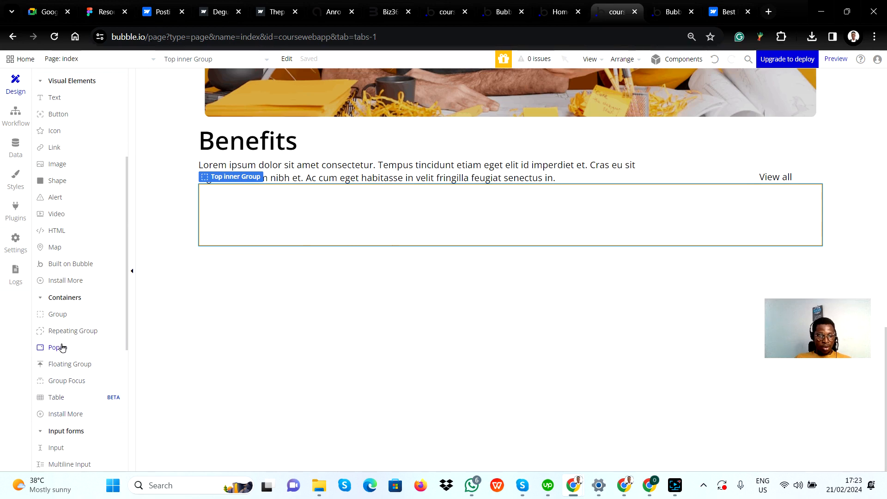
left_click(56, 314)
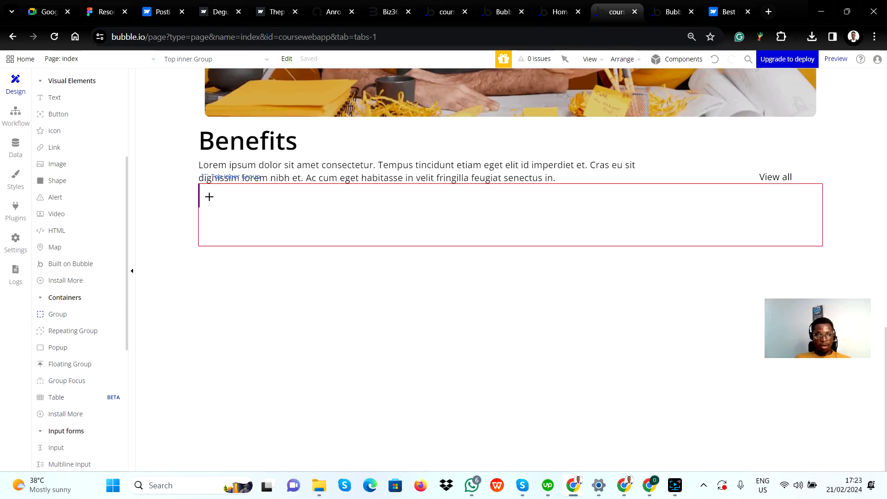
mouse_move(204, 189)
left_mouse_down()
mouse_move(218, 232)
mouse_move(328, 241)
left_mouse_up()
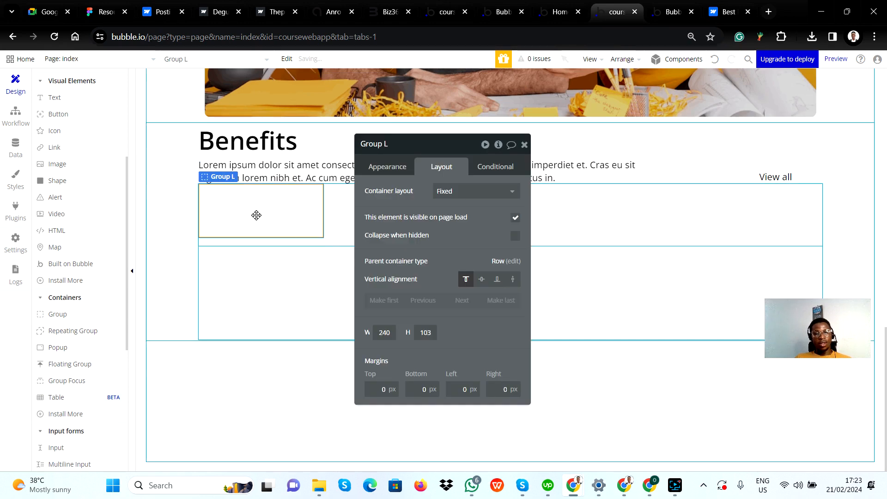
Rename the new card group as Final inner box
key("alt+Tab")
key("alt+Tab")
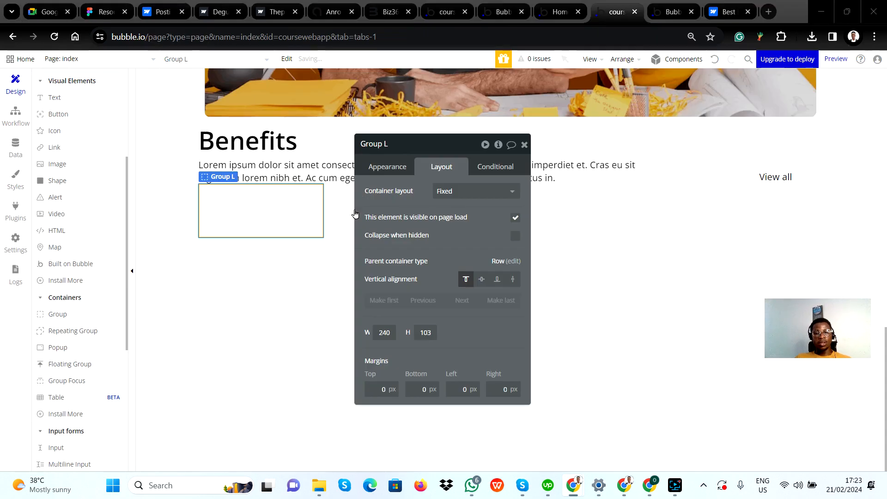
left_click(397, 138)
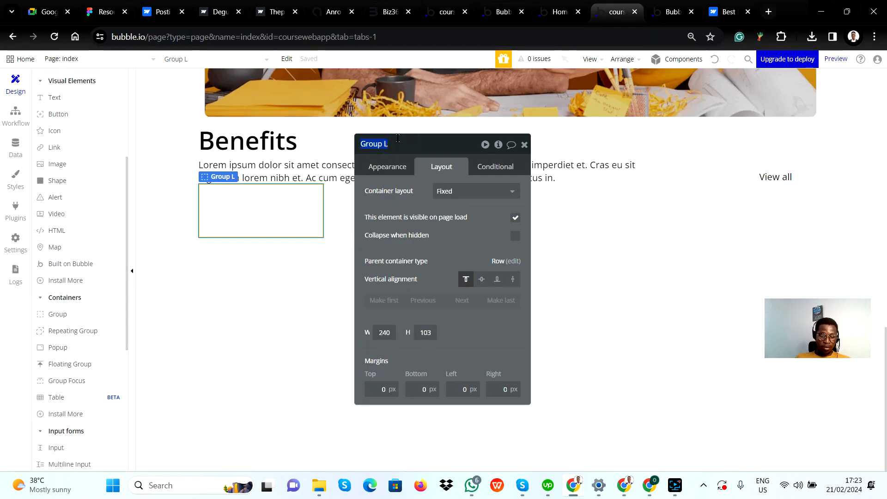
type("Final inner")
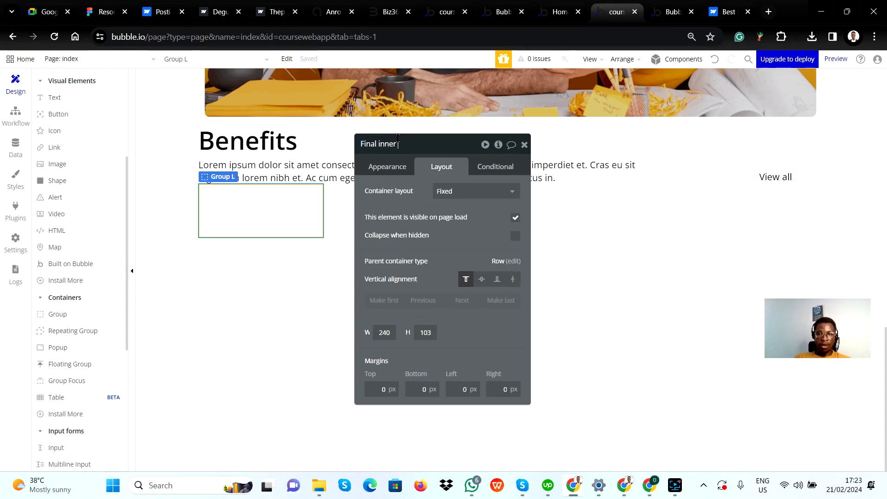
type(" box")
key("Return")
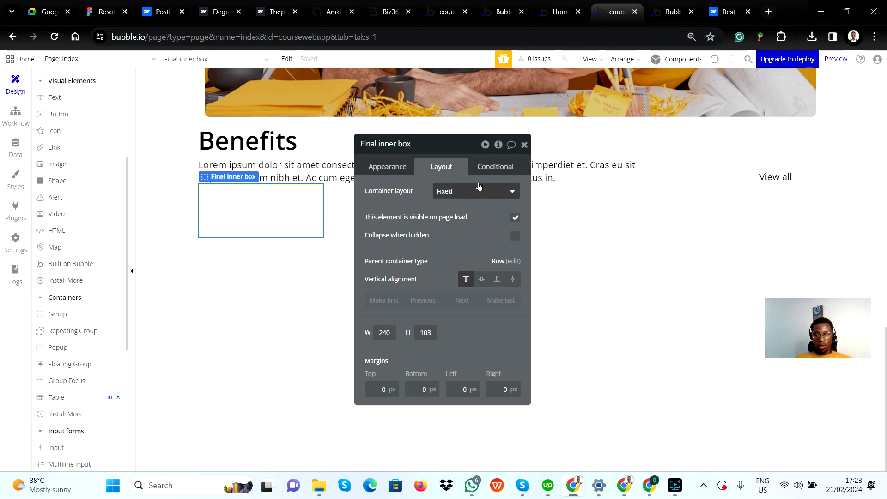
left_click(526, 145)
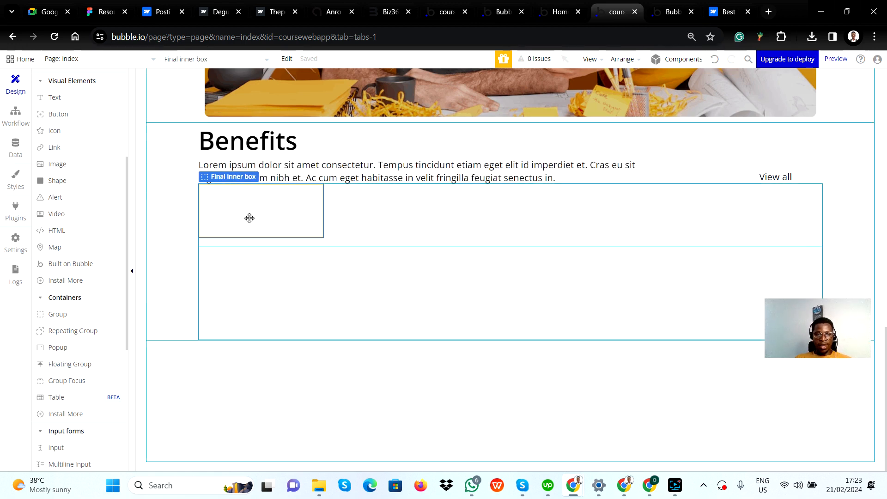
Set the container layout of Final inner box to Column, comparing it with the first card's structure in Figma
key("alt+Tab")
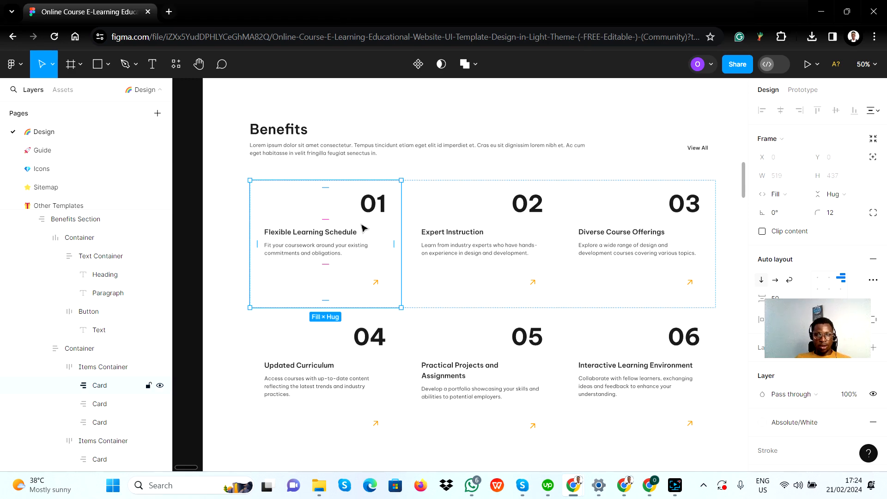
key("alt+Tab")
double_click(275, 214)
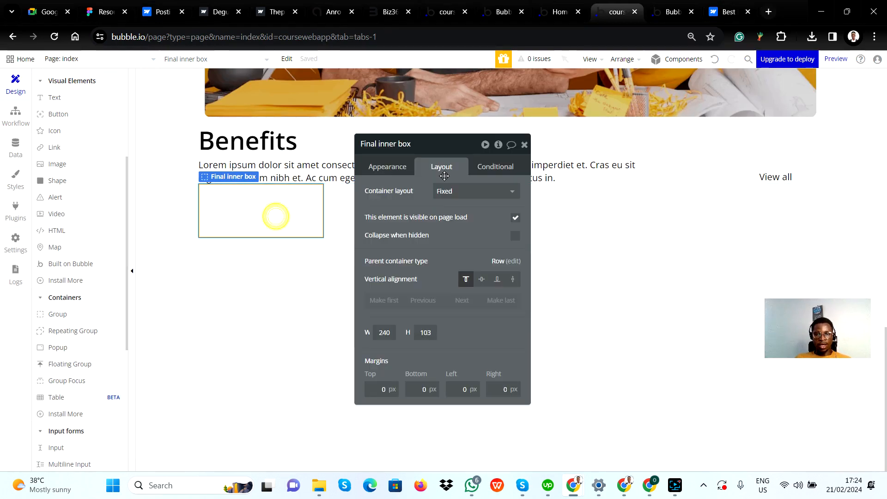
left_click(460, 191)
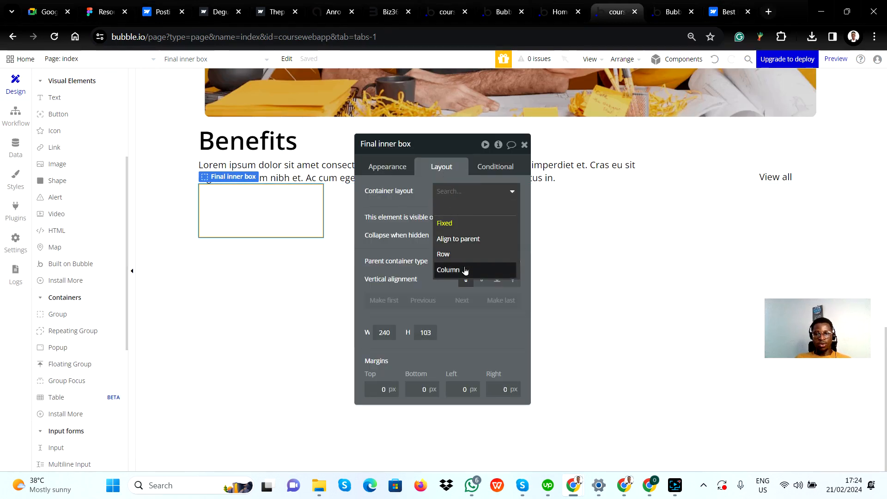
left_click(465, 267)
key("alt+Tab")
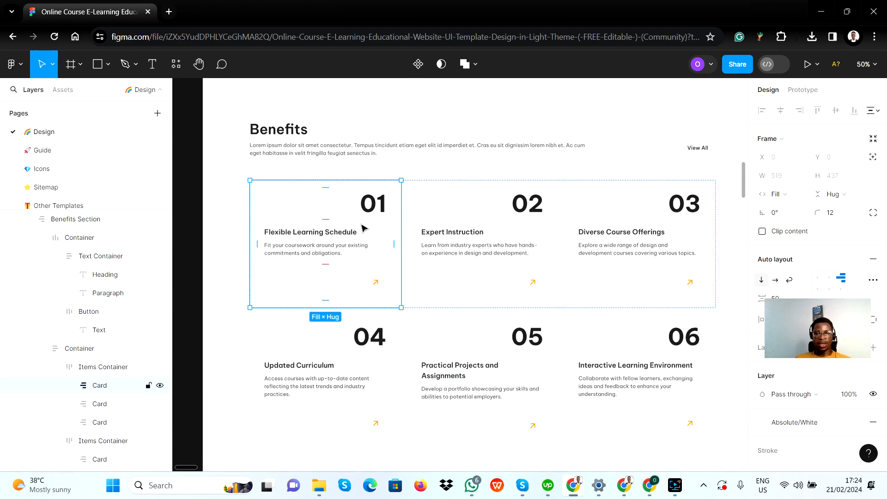
key("alt+Tab")
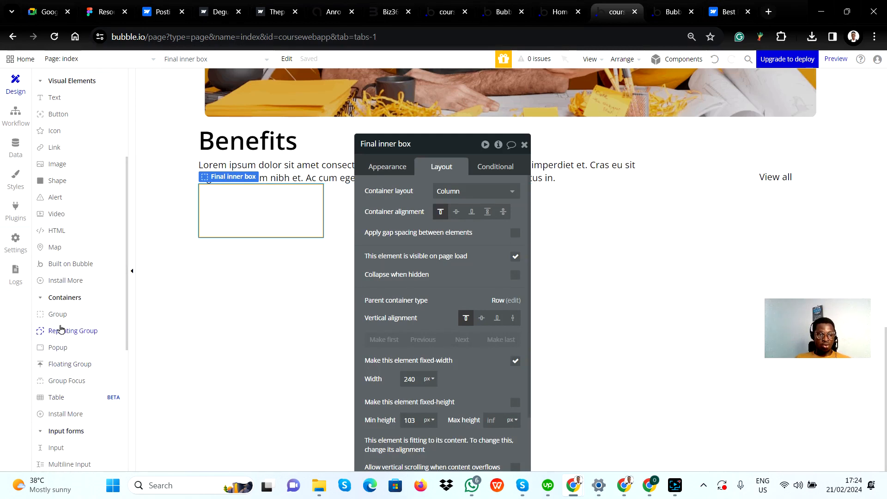
Try to place a text element for the card number inside Final inner box, and undo the placement
left_click(66, 100)
left_click_drag(298, 197, 321, 214)
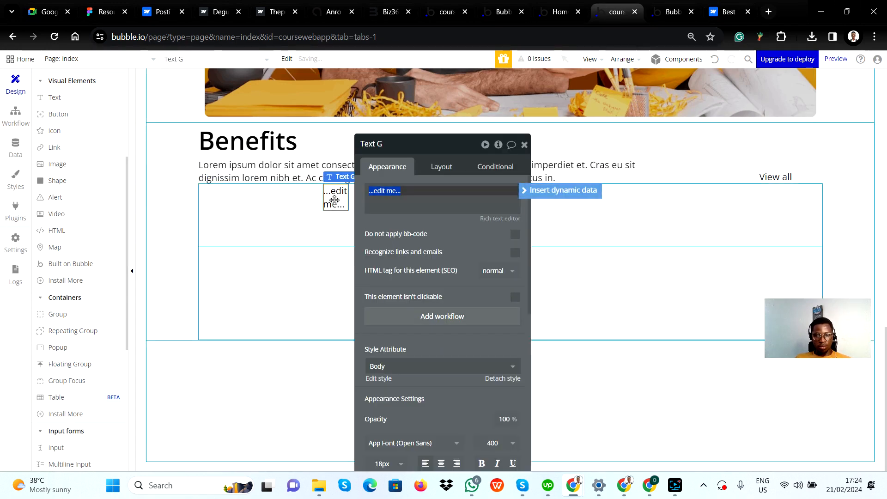
left_click(525, 146)
left_click(287, 59)
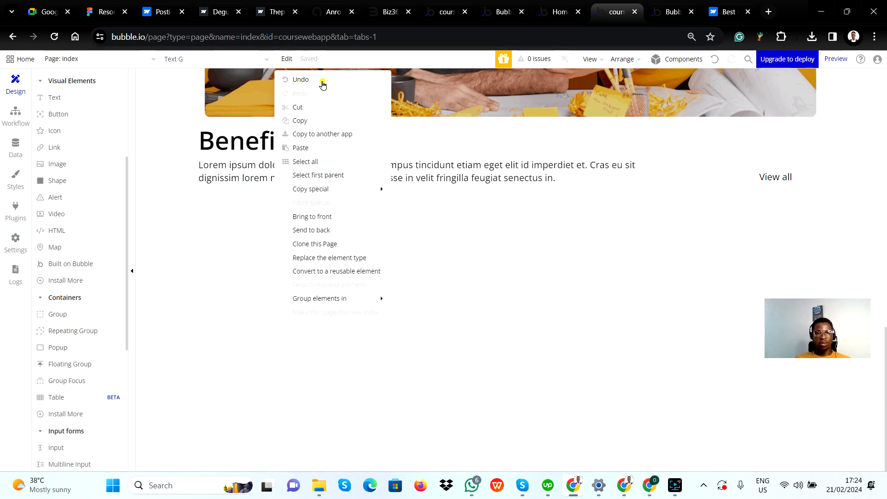
left_click(322, 82)
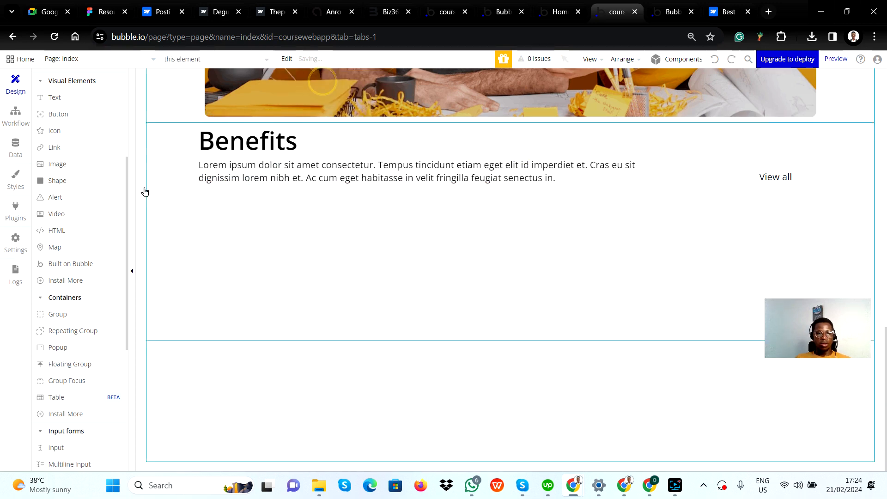
Add a text element reading 01 inside Final inner box, and check the first card's number styling in Figma
left_click(63, 98)
left_click_drag(206, 195, 240, 213)
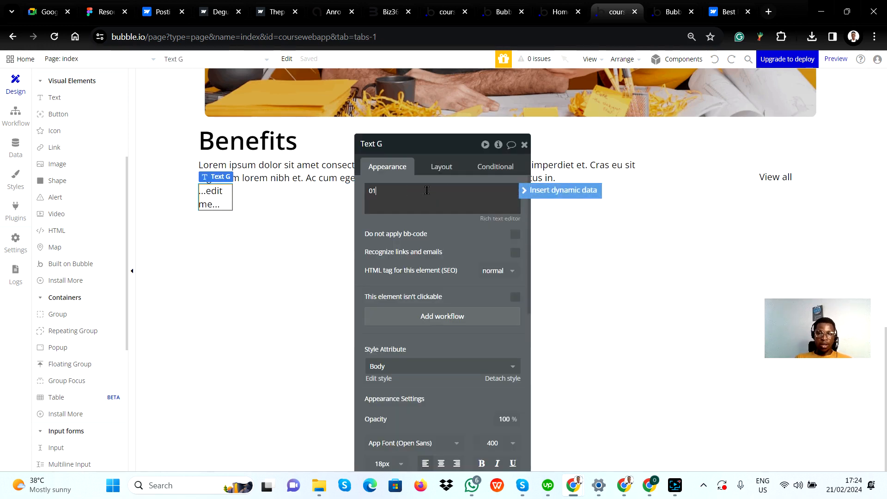
key("alt+Tab")
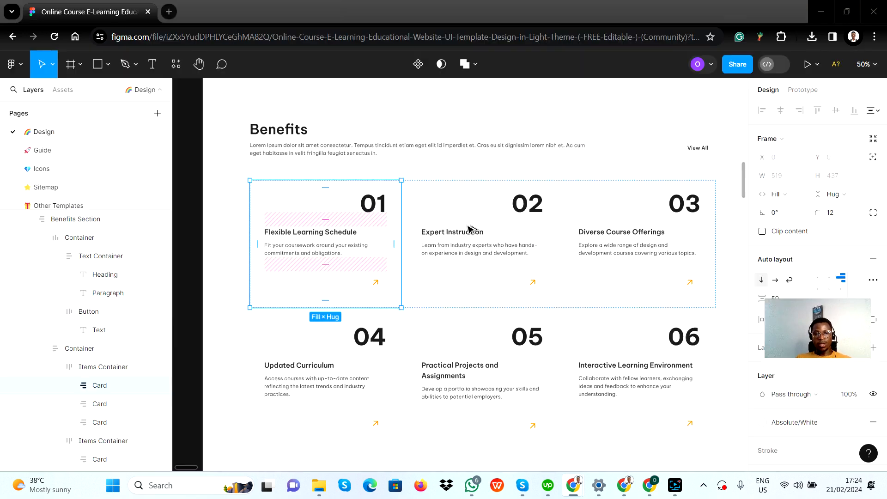
double_click(373, 199)
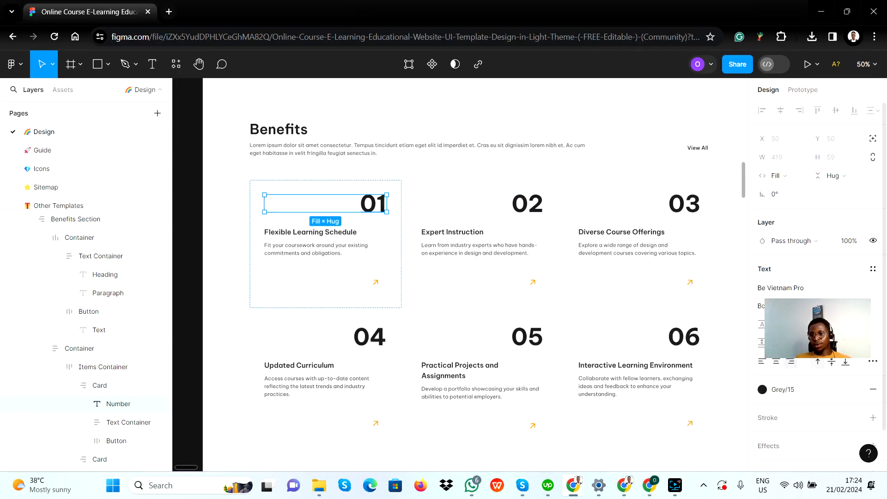
key("alt+Tab")
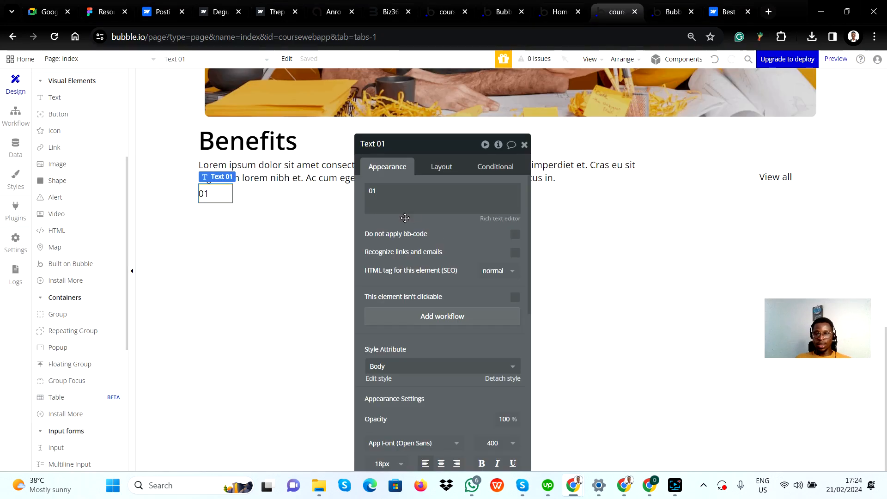
Set the font size of the 01 text to 80px in Bubble
scroll(462, 336, "down", 3)
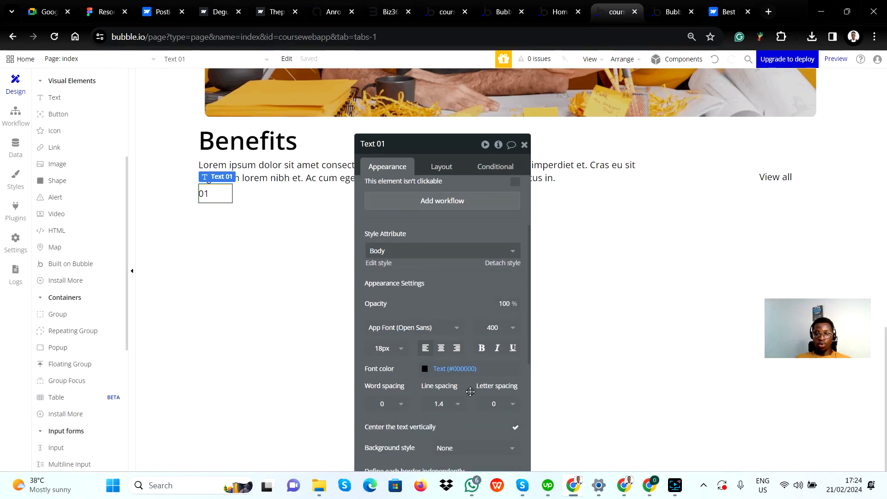
left_click(390, 353)
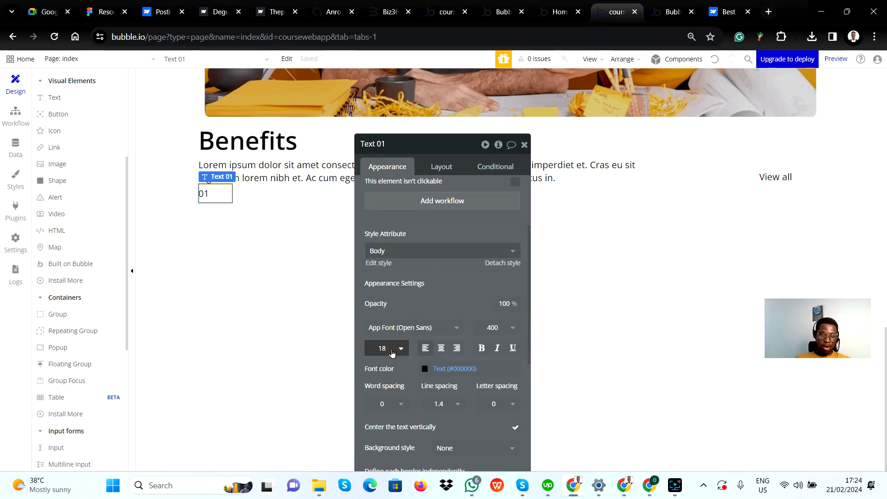
key("ctrl+a")
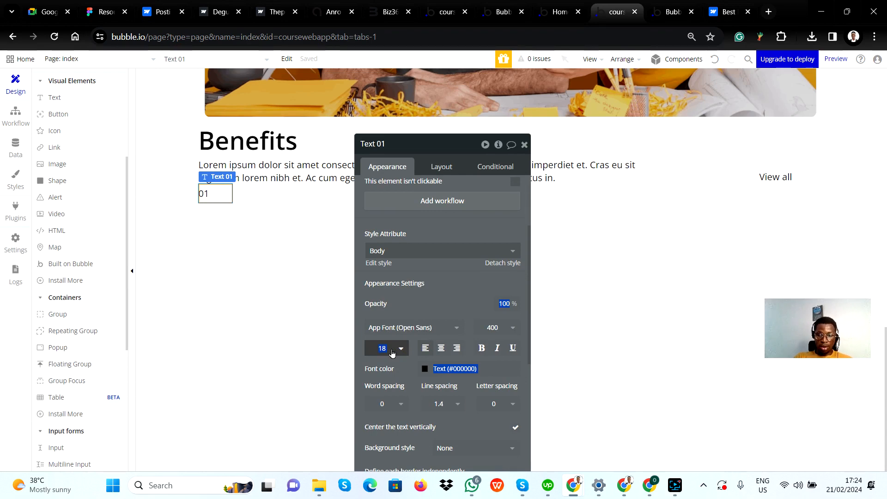
left_click(392, 352)
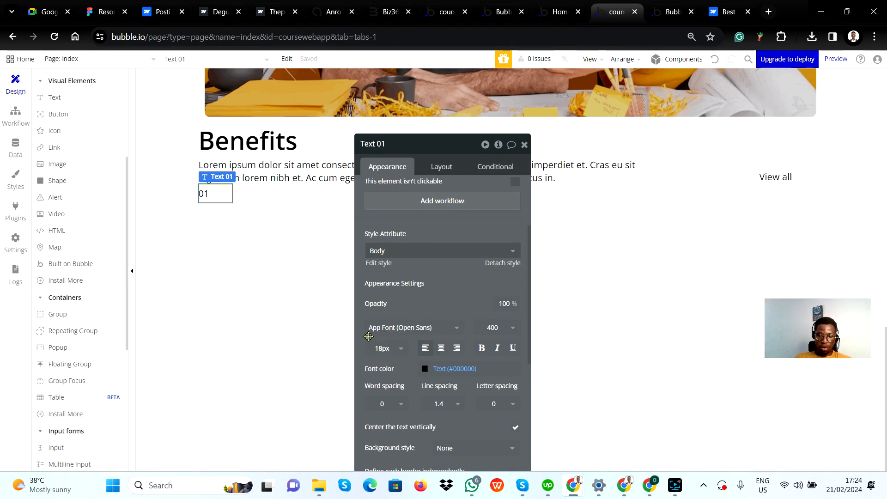
left_click_drag(370, 337, 392, 350)
left_click(397, 357)
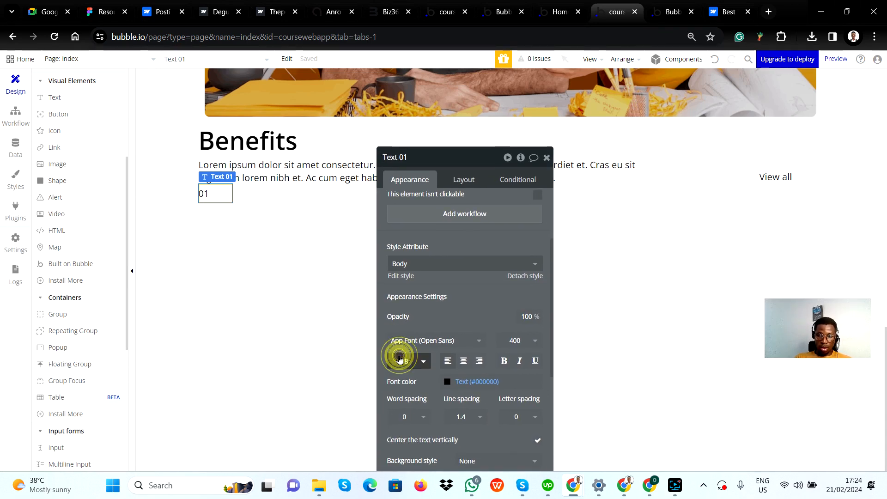
key("ctrl+a")
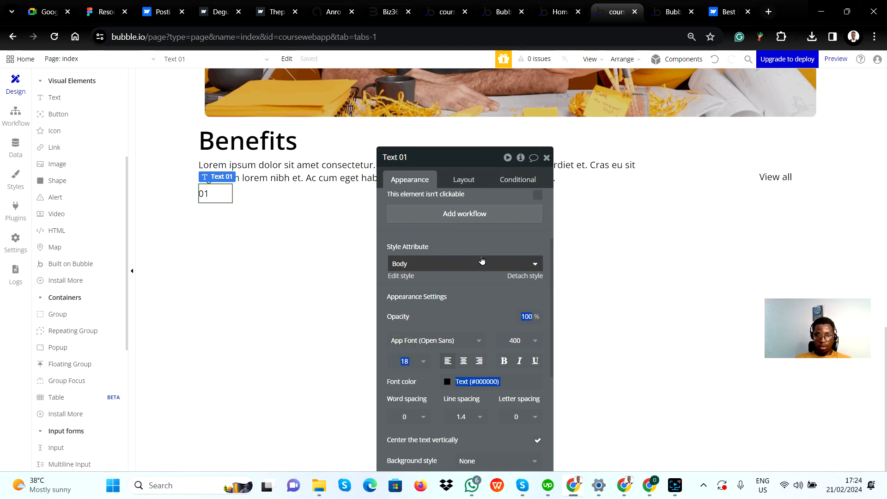
left_click(483, 240)
left_click_drag(501, 215, 603, 115)
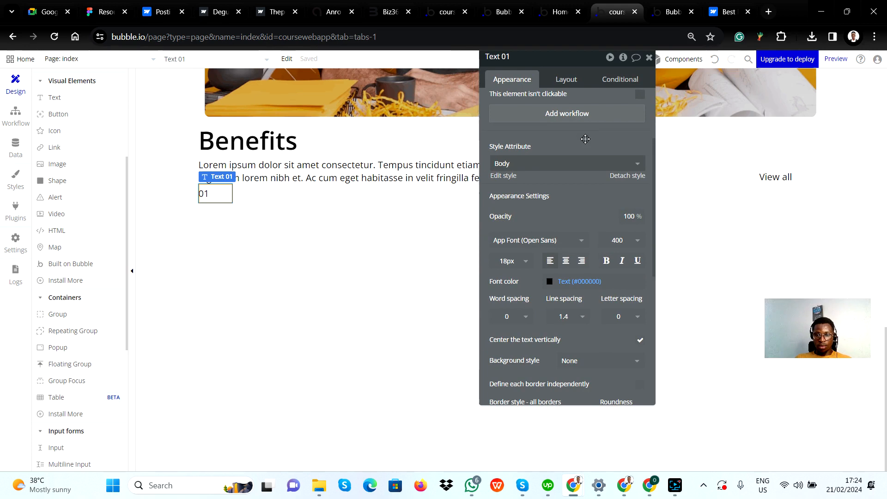
left_click(520, 262)
left_click(514, 260)
left_click(514, 258)
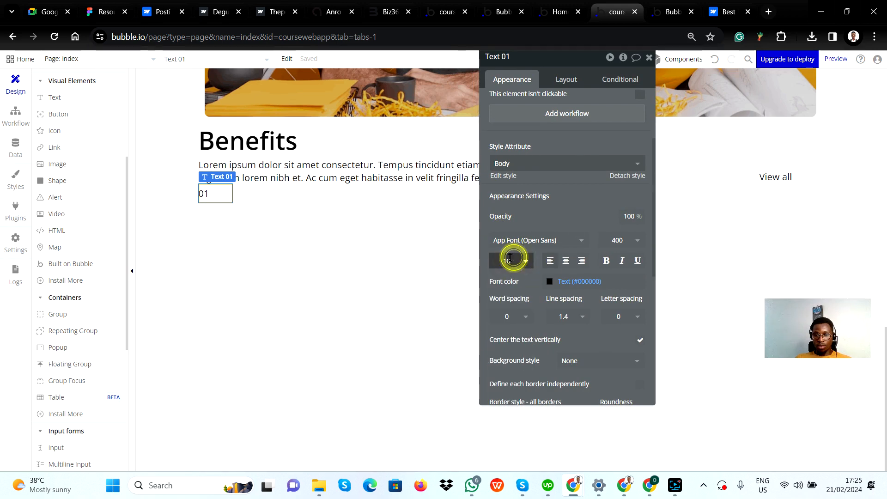
double_click(511, 258)
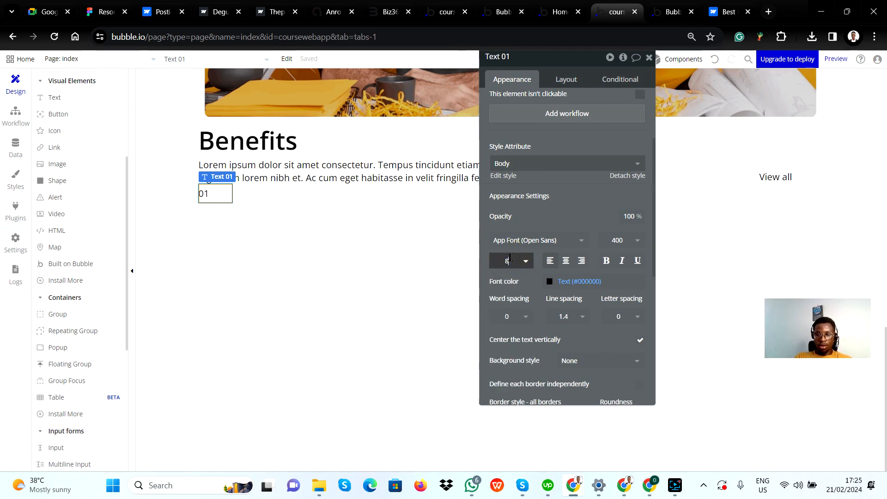
key("Return")
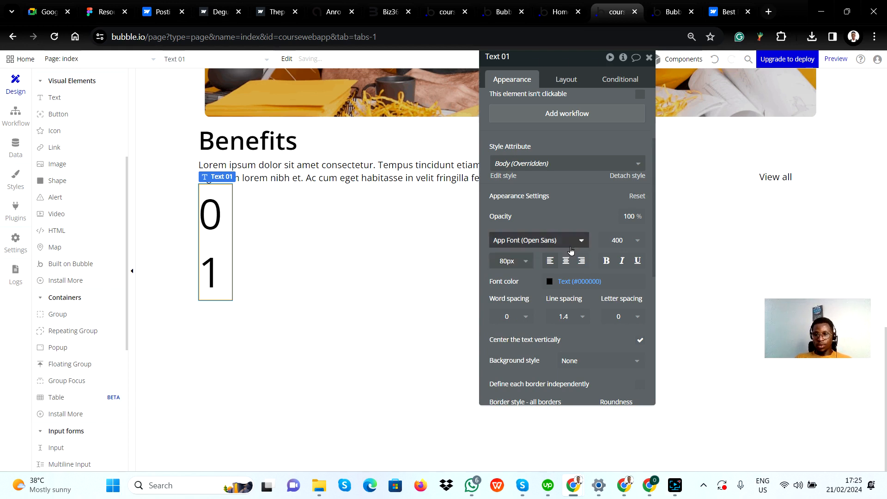
Set the font weight of the 01 text to 700 (Bold)
left_click(634, 240)
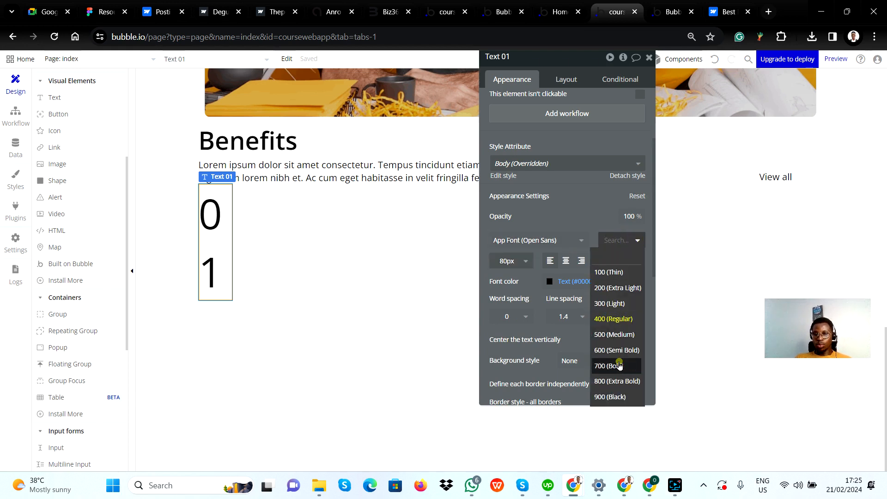
left_click(621, 366)
left_click(586, 209)
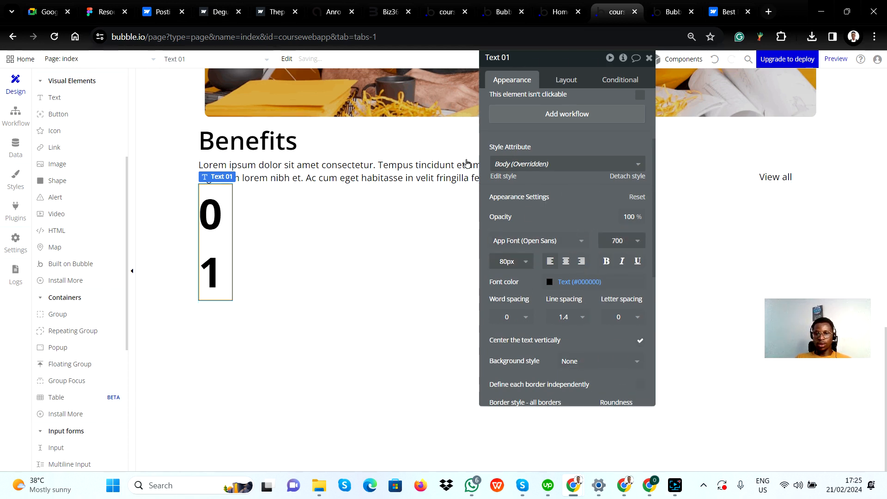
Turn off fixed width for the 01 text and set its minimum width to 0 px
left_click(573, 83)
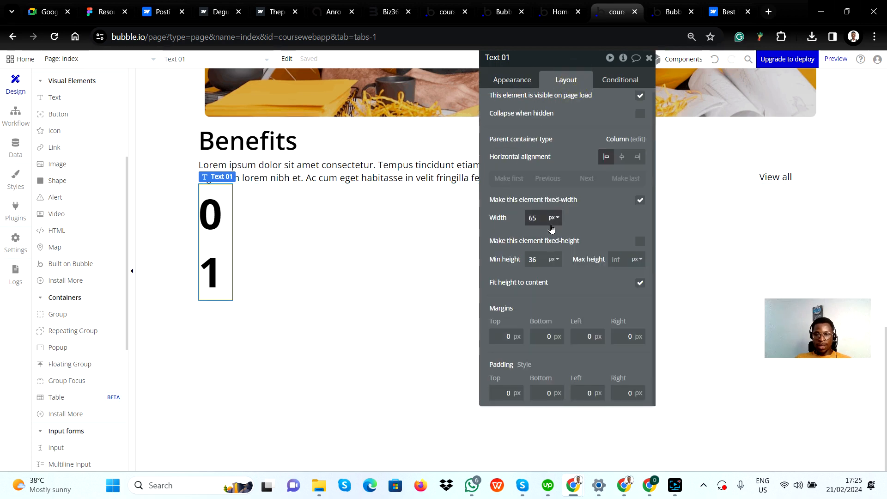
left_click(640, 203)
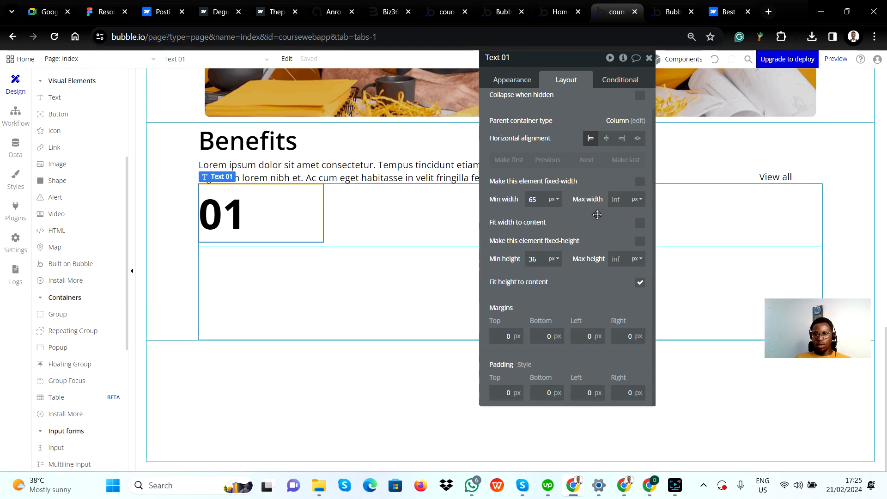
double_click(539, 198)
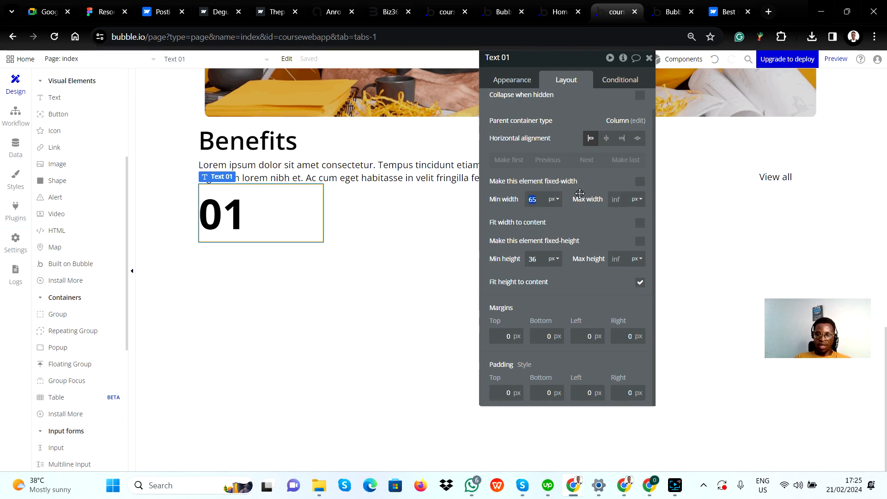
type("0")
left_click(586, 219)
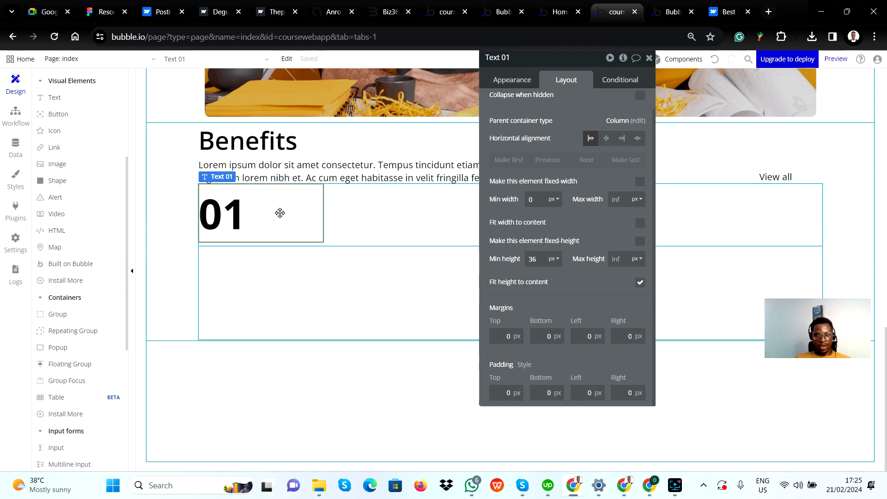
Check the first card's heading in Figma, place a text element about 79 px wide below 01, and view Final inner box's layout settings
key("alt+Tab")
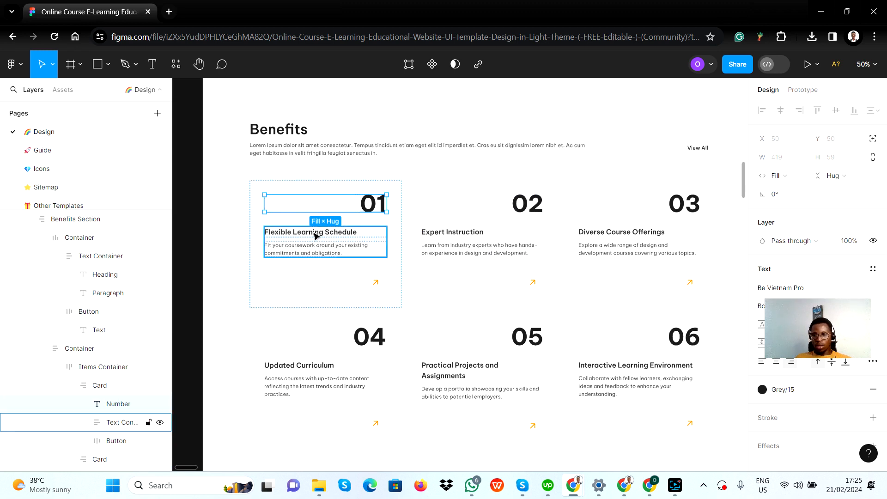
double_click(343, 234)
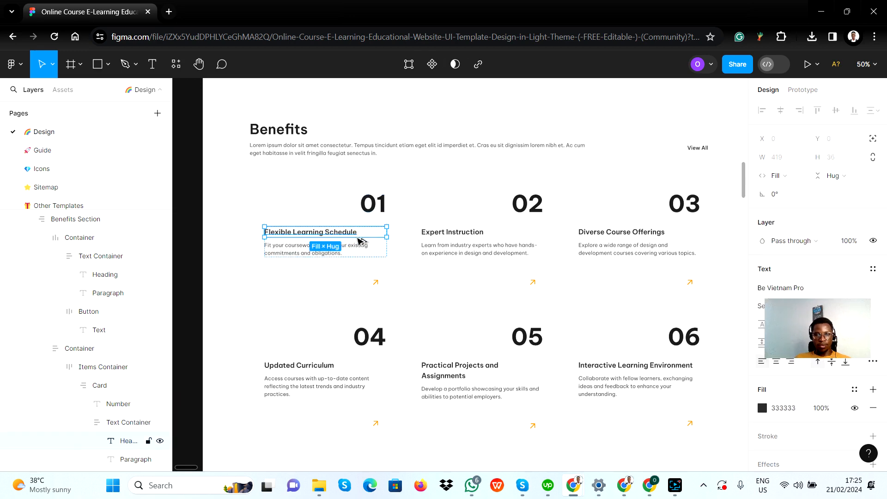
key("alt+Tab")
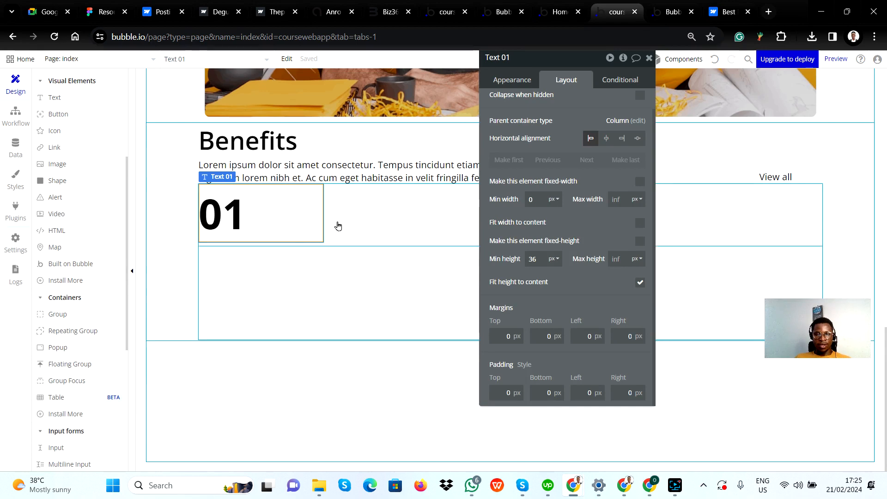
left_click(337, 226)
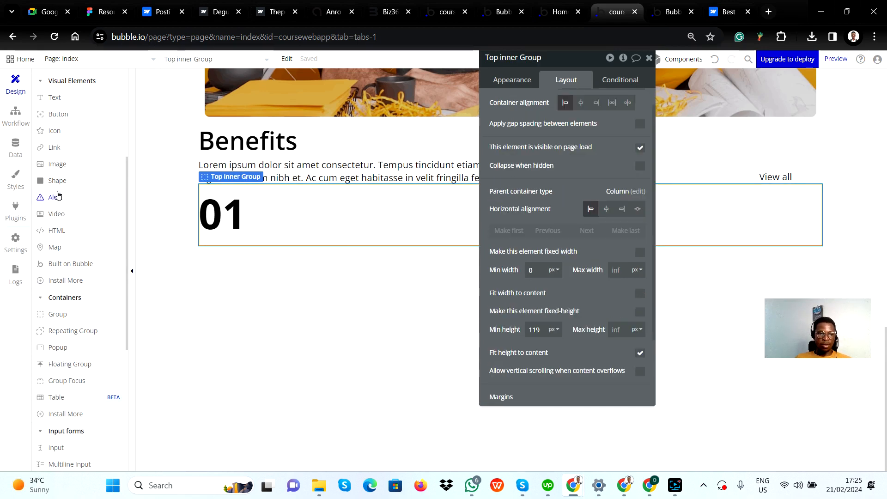
left_click(64, 98)
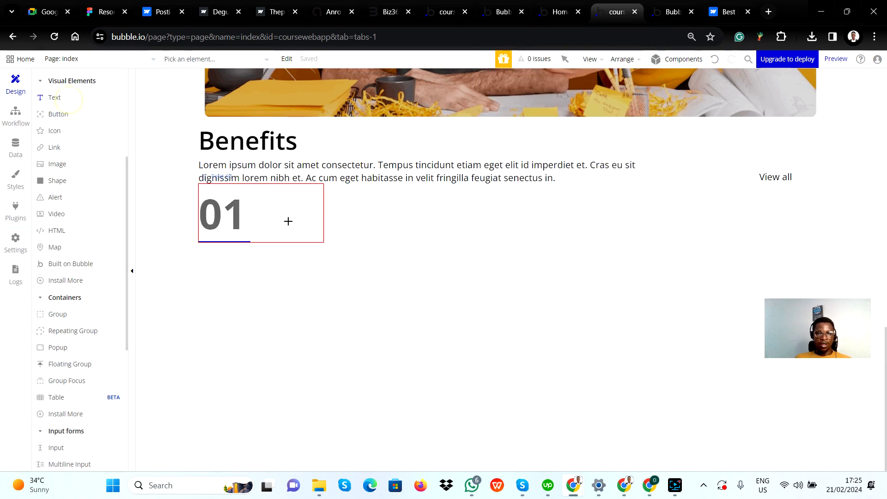
left_click_drag(262, 234, 306, 255)
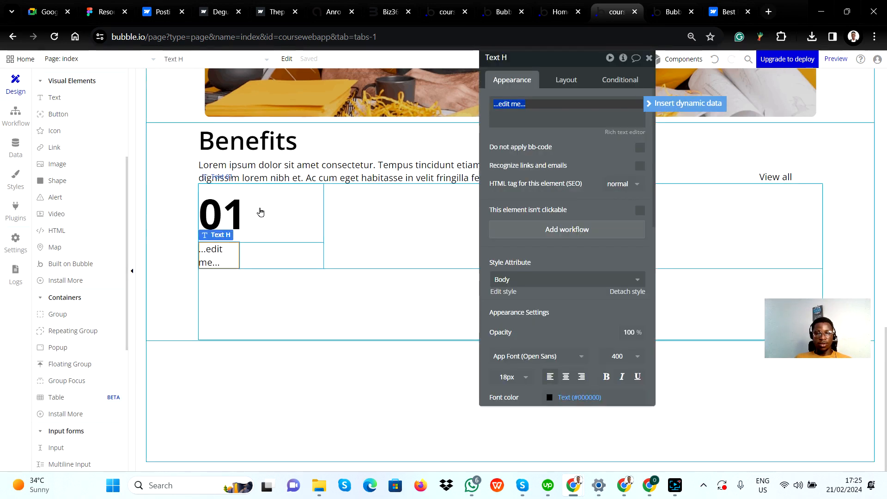
left_click(313, 250)
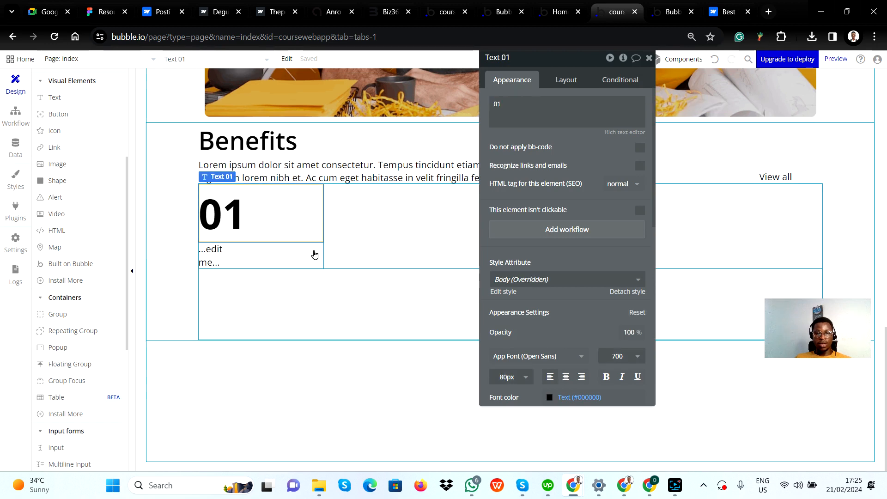
left_click(568, 78)
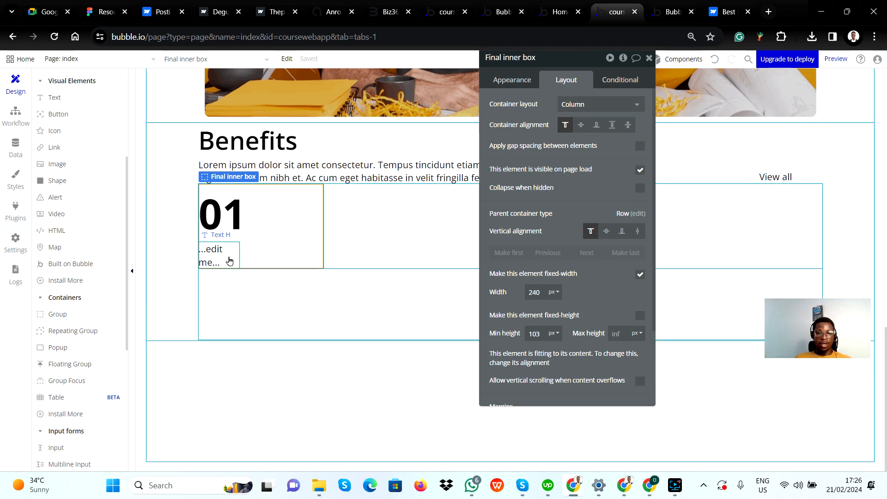
Copy the heading "Flexible Learning Schedule" from Figma's first card and use it as the content of the text element below 01 in Bubble
key("alt+Tab")
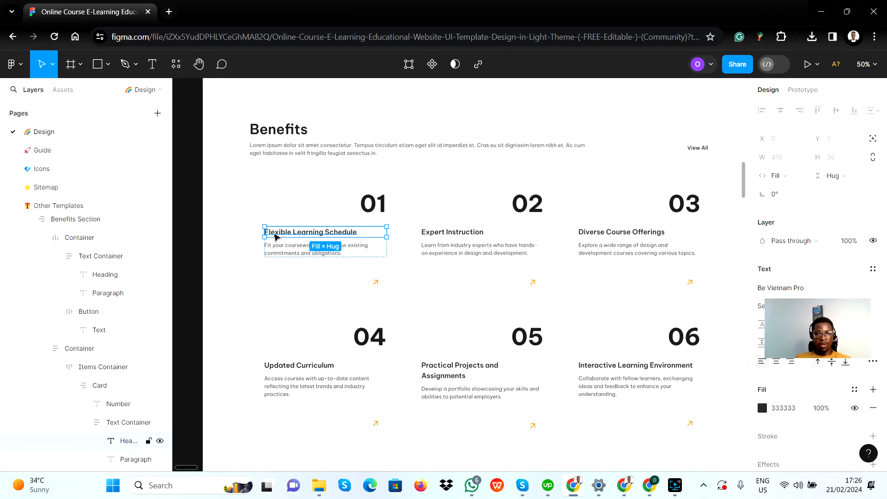
double_click(273, 232)
key("ctrl+c")
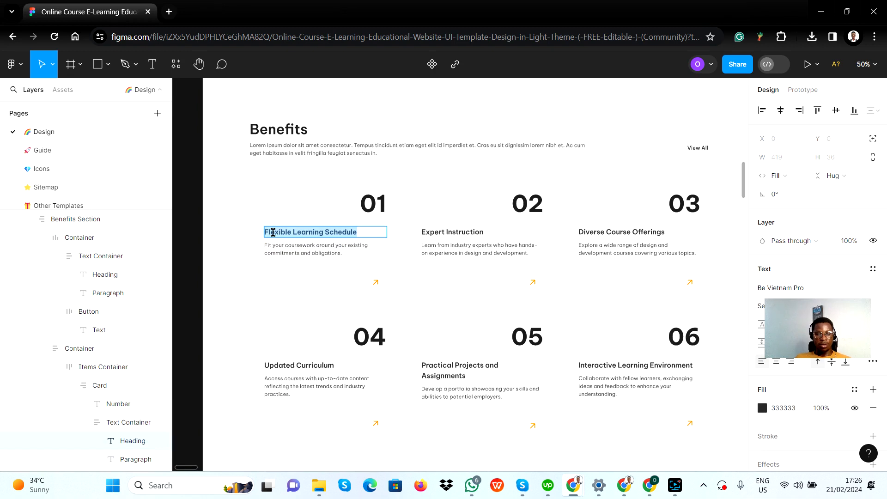
key("alt+Tab")
left_click(214, 262)
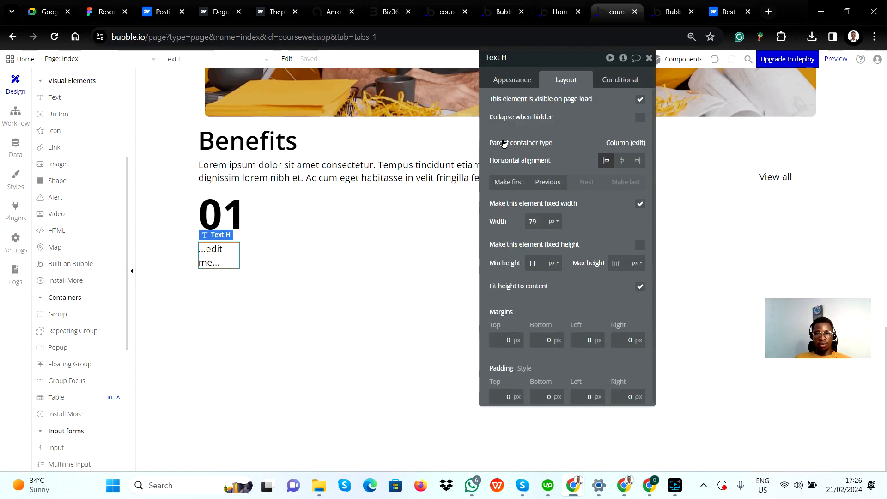
left_click(524, 86)
left_click(557, 106)
key("ctrl+a")
key("ctrl+v")
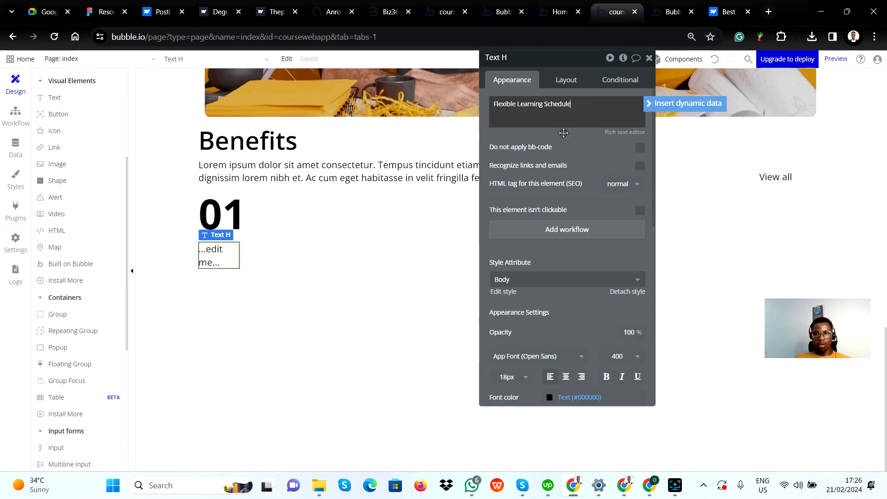
key("Return")
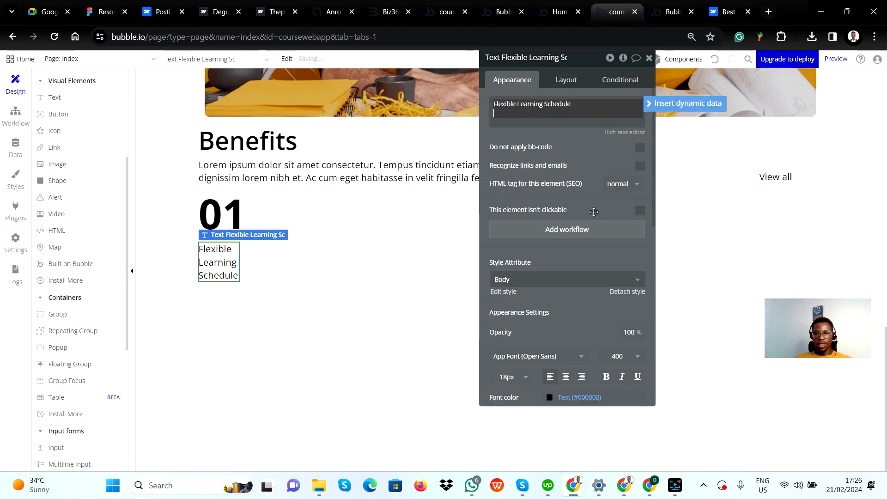
Turn off fixed width for the Flexible Learning Schedule text
left_click(565, 80)
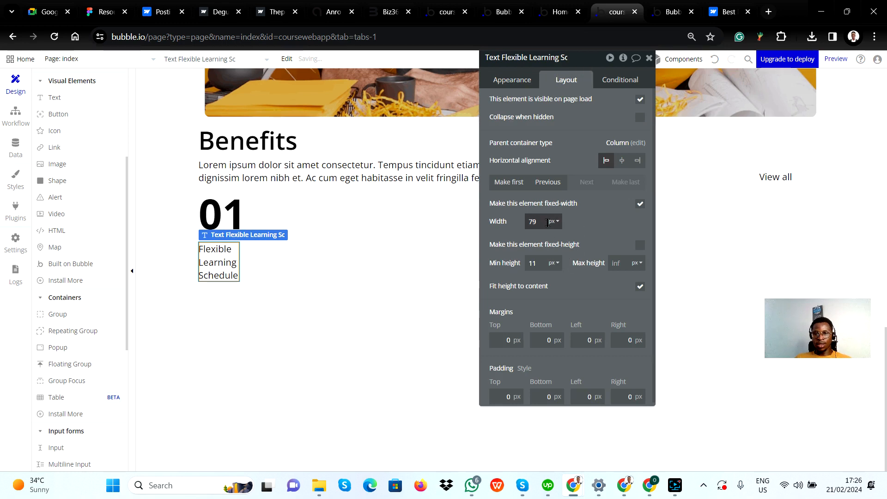
left_click(641, 204)
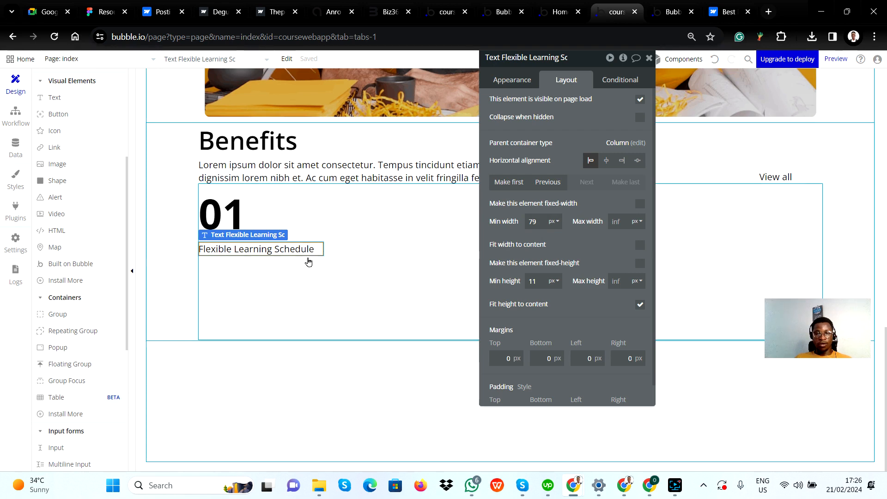
Copy the first card's description "Fit your coursework around your existing commitments and obligations." from Figma and return to Bubble
left_click(301, 221)
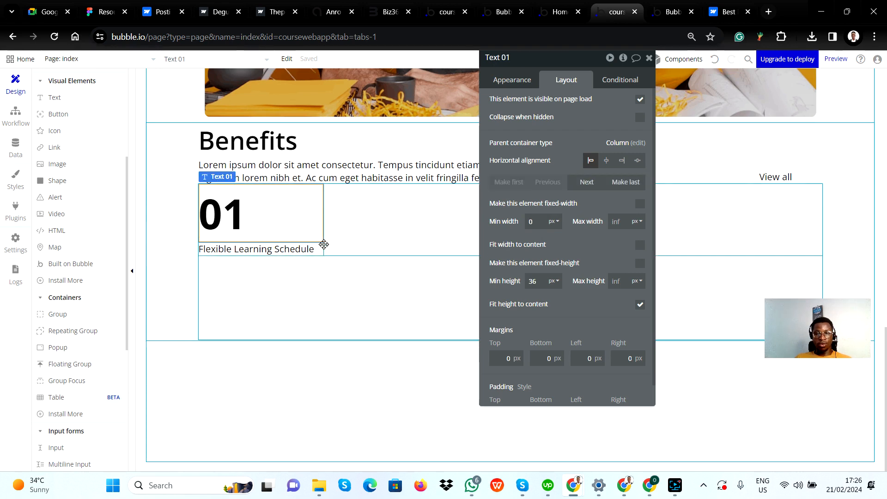
key("alt+Tab")
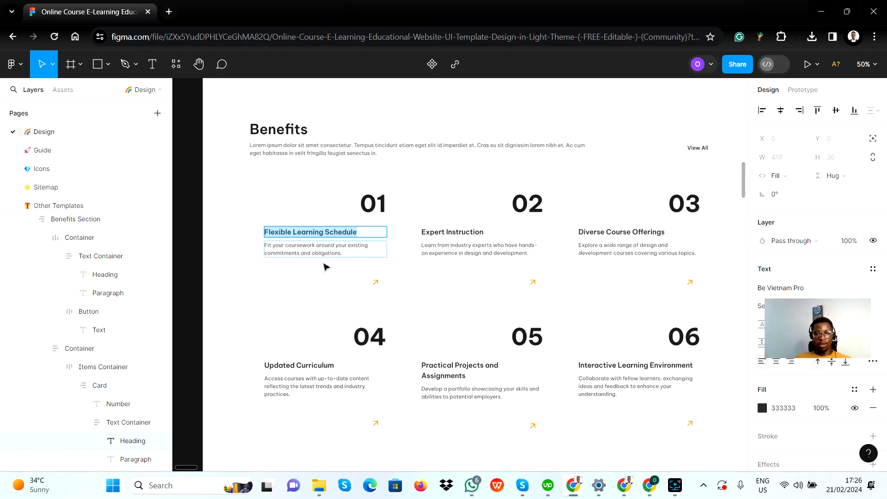
left_click(311, 252)
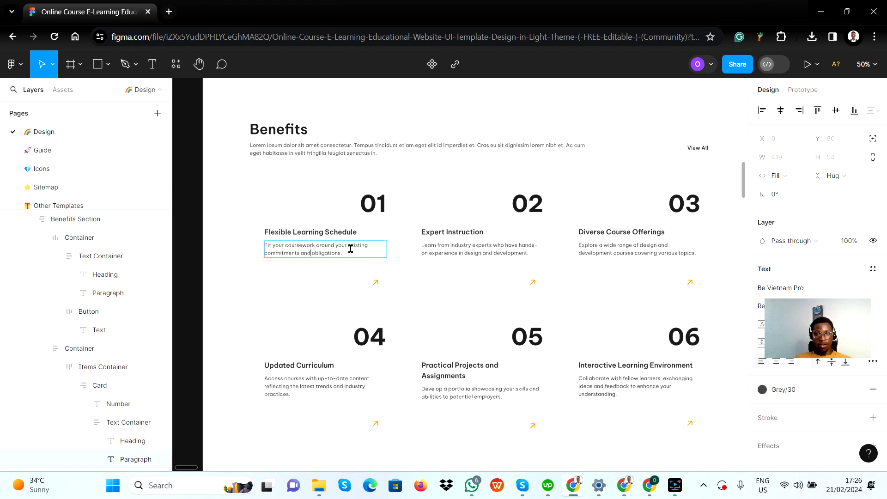
key("ctrl+a")
key("ctrl+c")
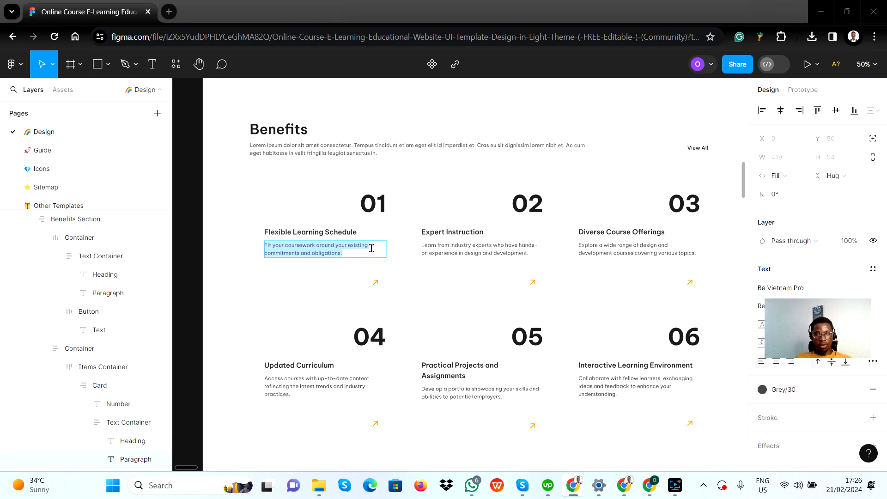
key("alt+Tab")
Place a text element about 65 px wide below Flexible Learning Schedule and fill it with the copied description
left_click(284, 246)
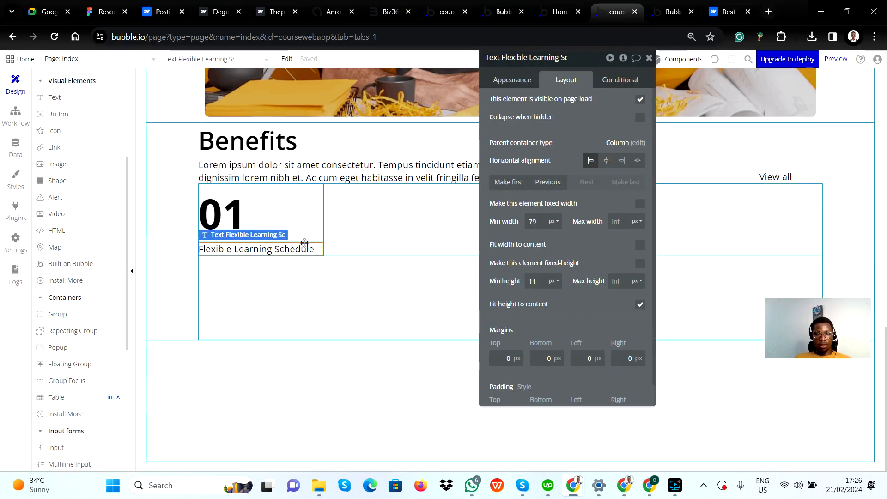
left_click(56, 97)
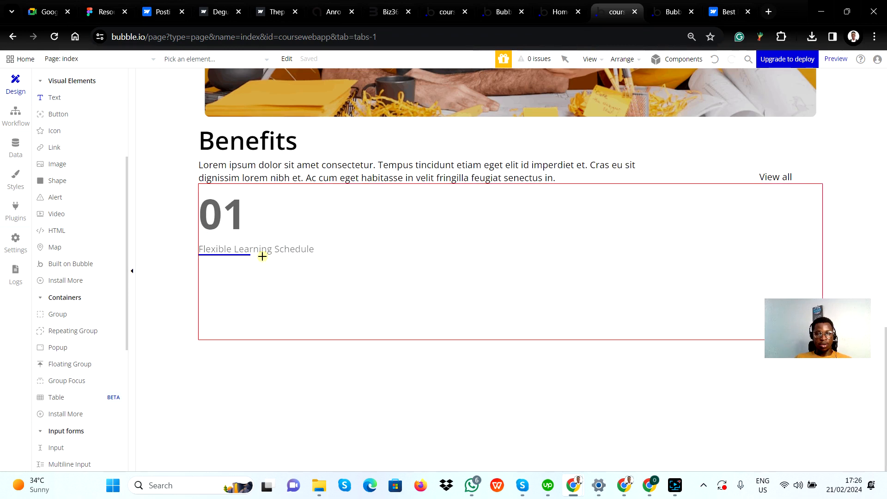
left_click_drag(276, 266, 302, 278)
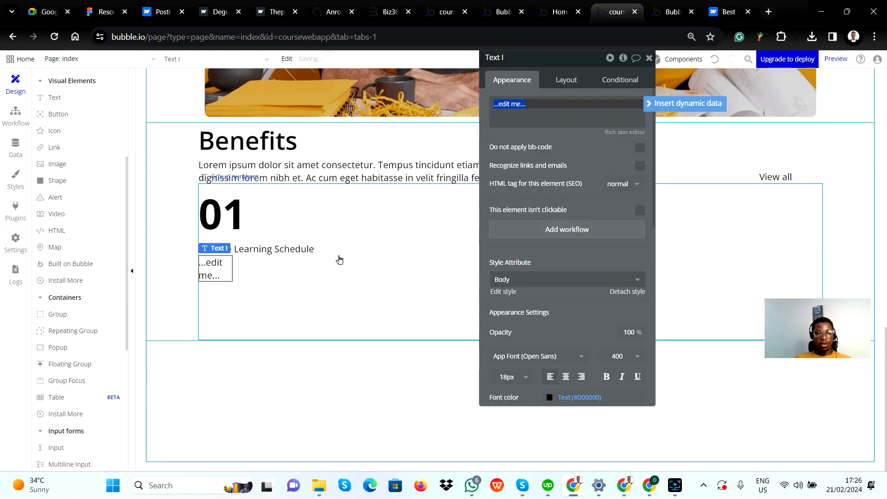
key("ctrl+v")
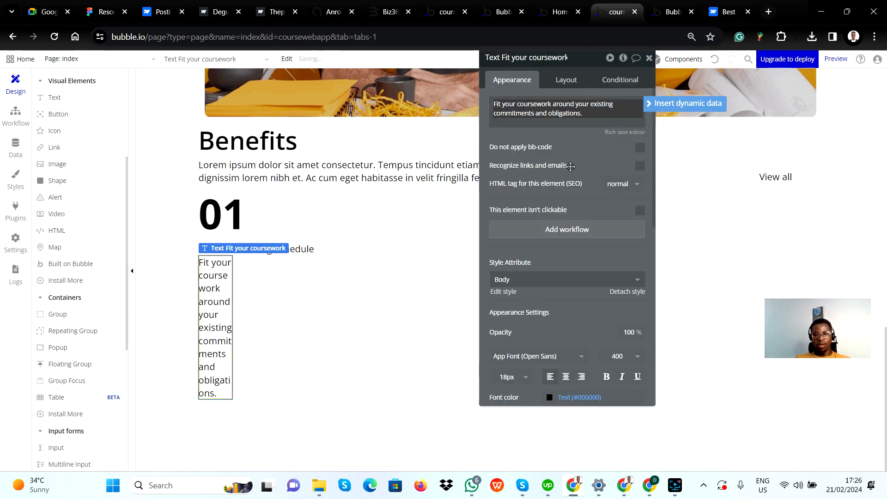
key("Return")
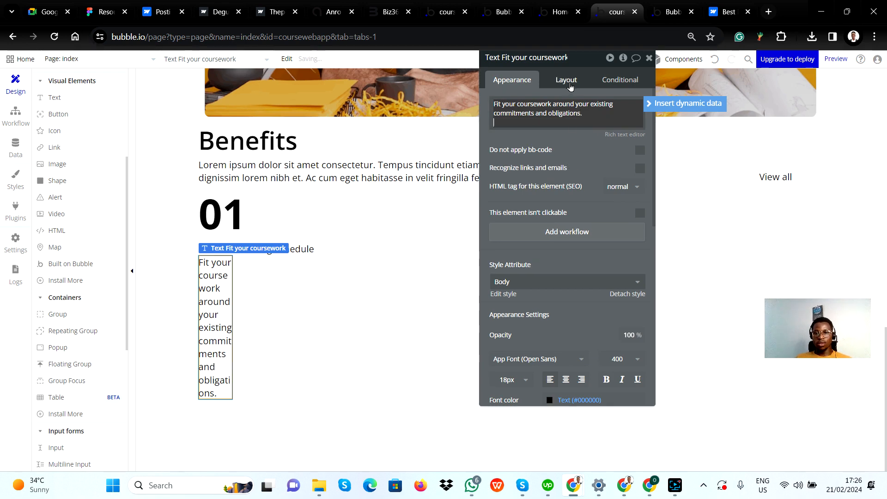
Turn off fixed width for the description text and make its width fit the content
left_click(569, 80)
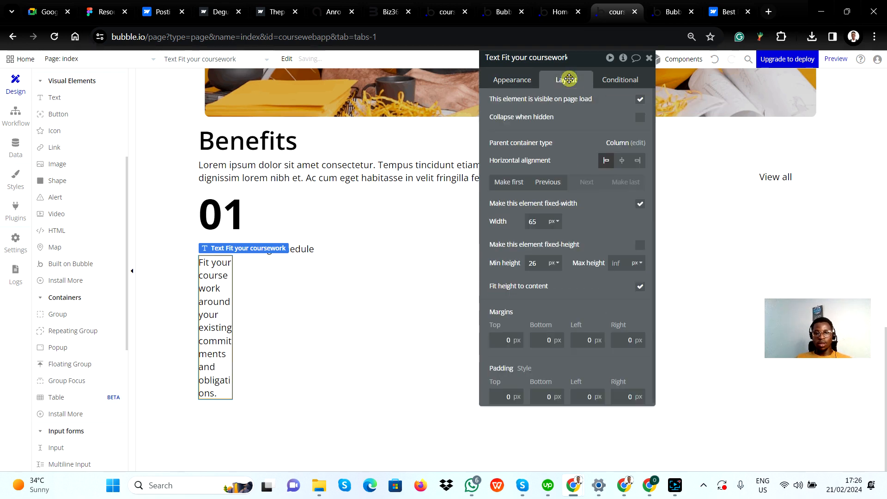
left_click(640, 205)
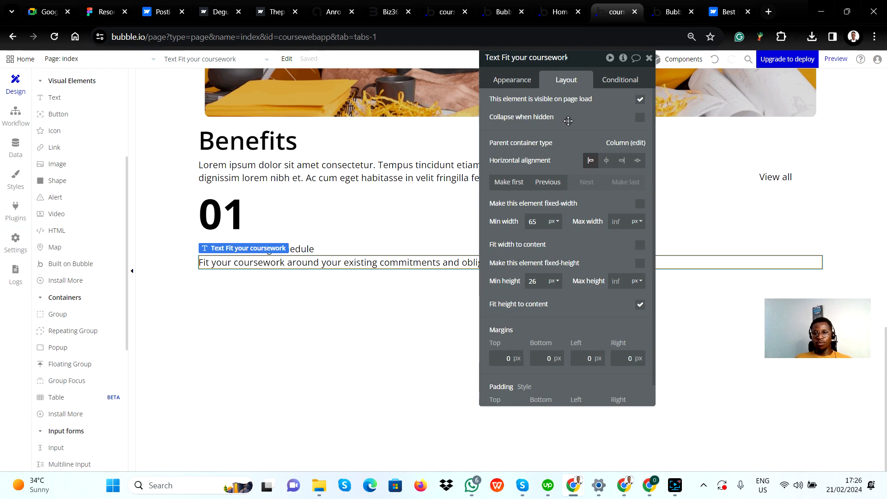
left_click_drag(592, 119, 612, 165)
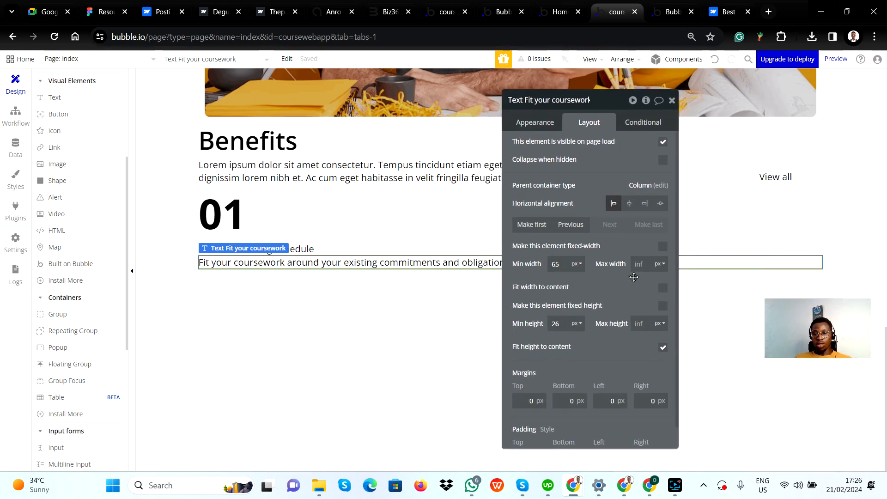
left_click(642, 263)
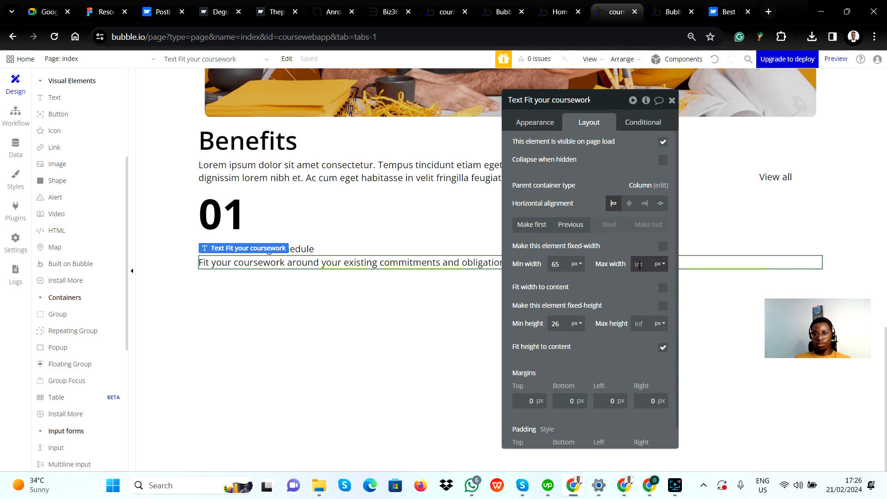
left_click(663, 288)
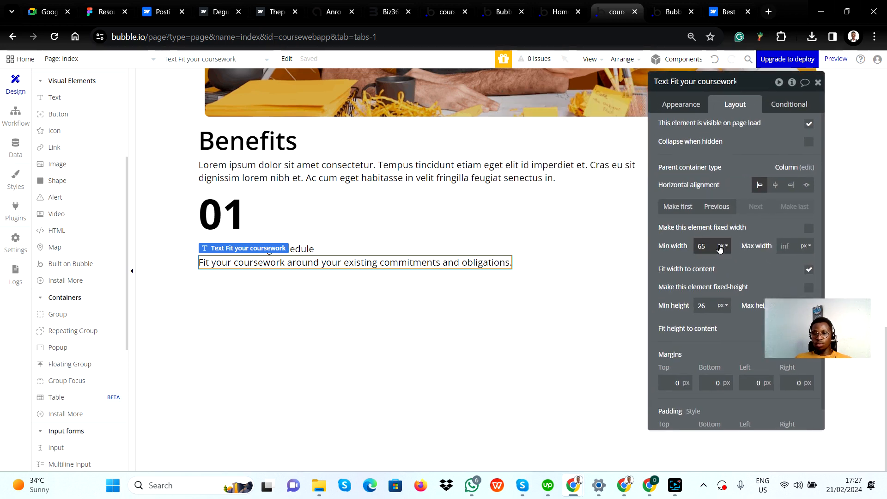
Try maximum widths of 50 px and 150 px for the description text
left_click(708, 243)
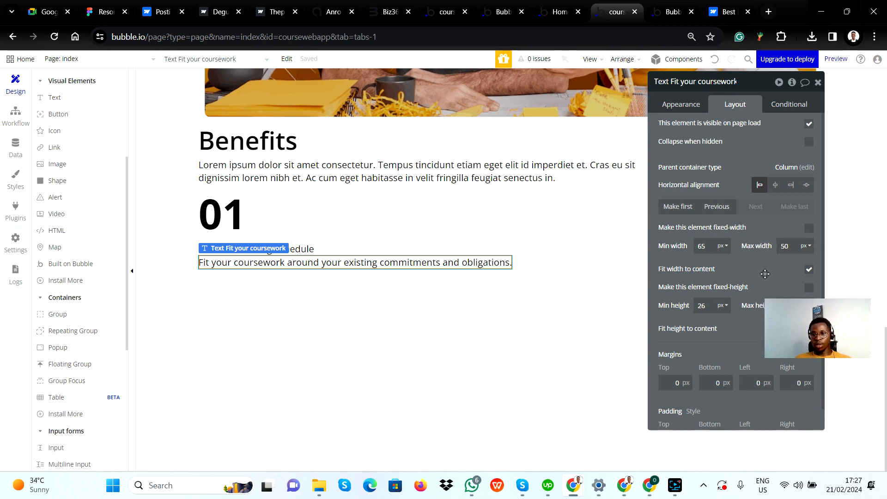
left_click(764, 275)
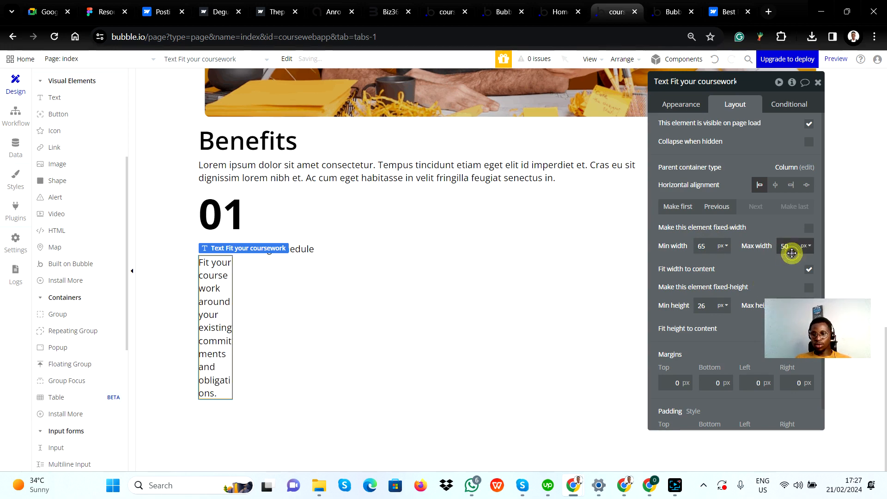
left_click(791, 246)
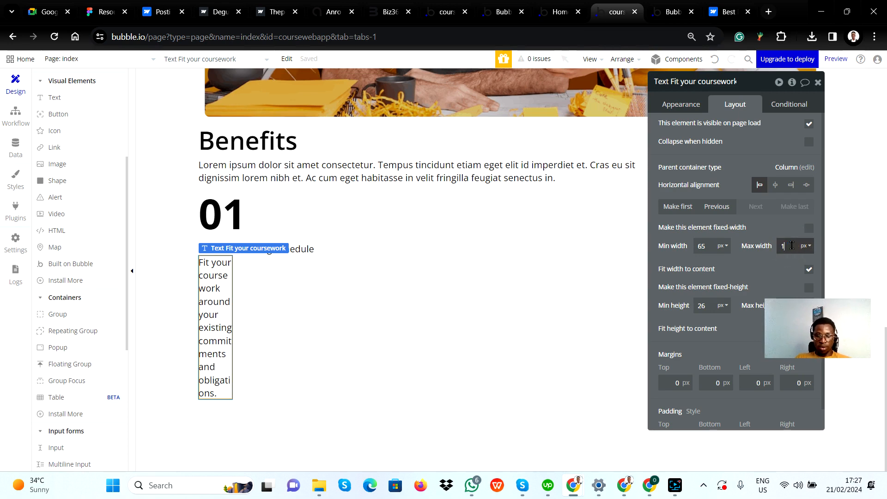
left_click(767, 260)
Set the description text's maximum width to 300 px and compare its wrapping with the first card in Figma
key("alt+Tab")
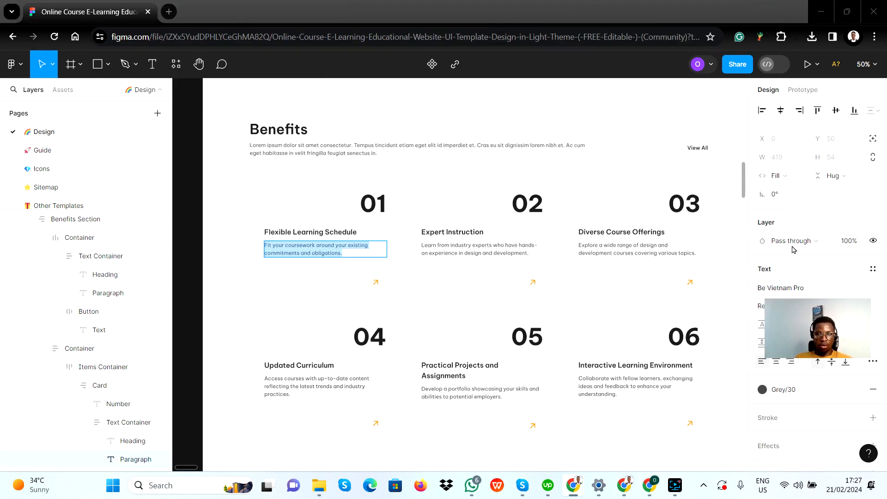
key("alt+Tab")
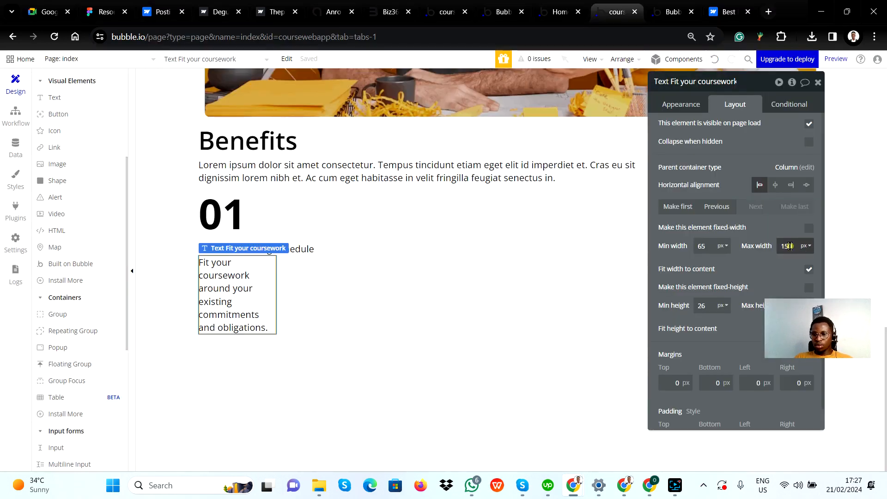
double_click(790, 246)
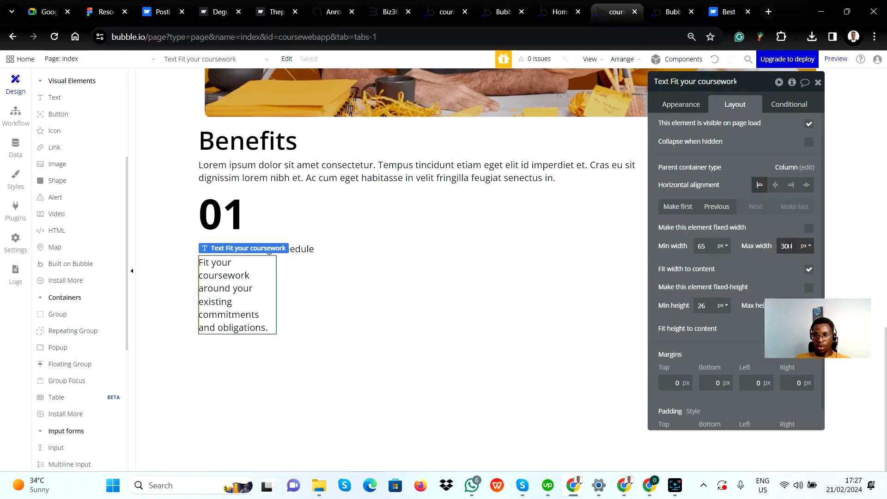
left_click(763, 264)
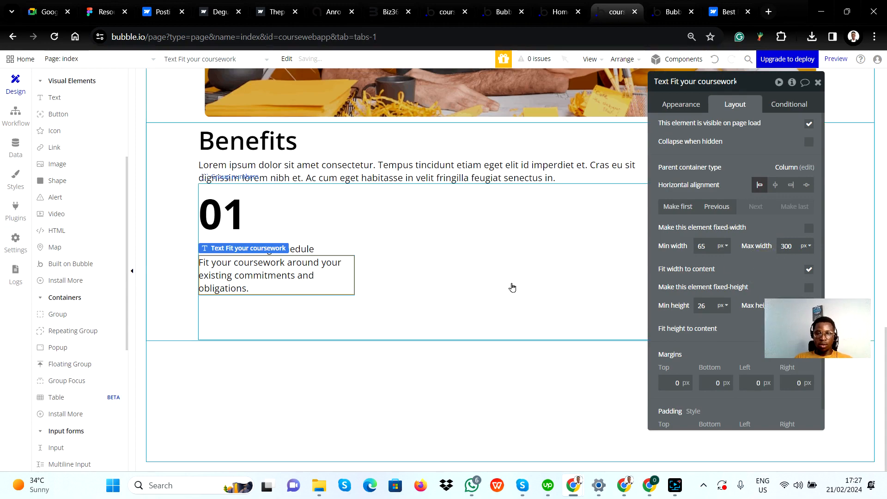
key("alt+Tab")
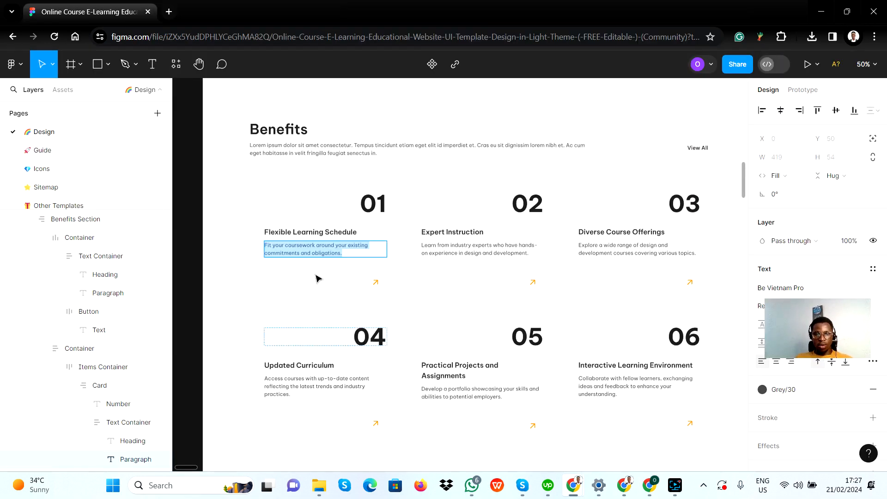
key("alt+Tab")
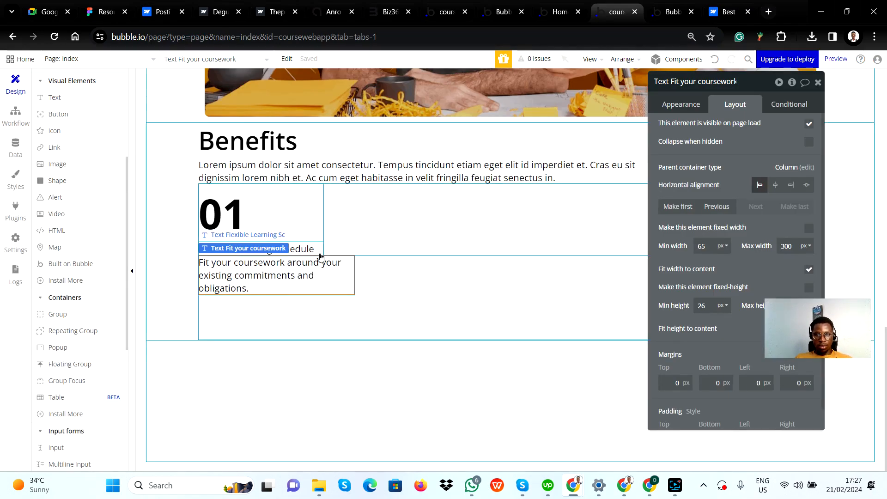
Check the first card's arrow in Figma, then place an icon about 65 by 29 px below the description in Bubble and choose the arrow-up symbol
left_click(276, 306)
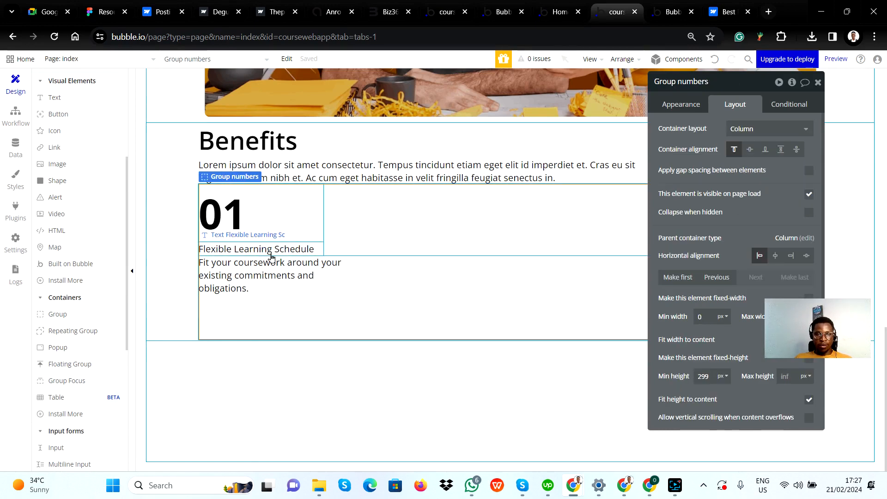
key("alt+Tab")
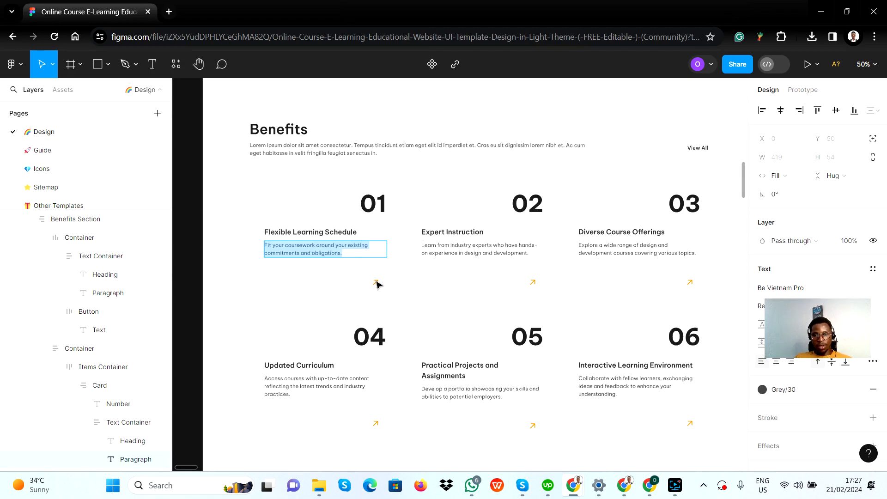
key("alt+Tab")
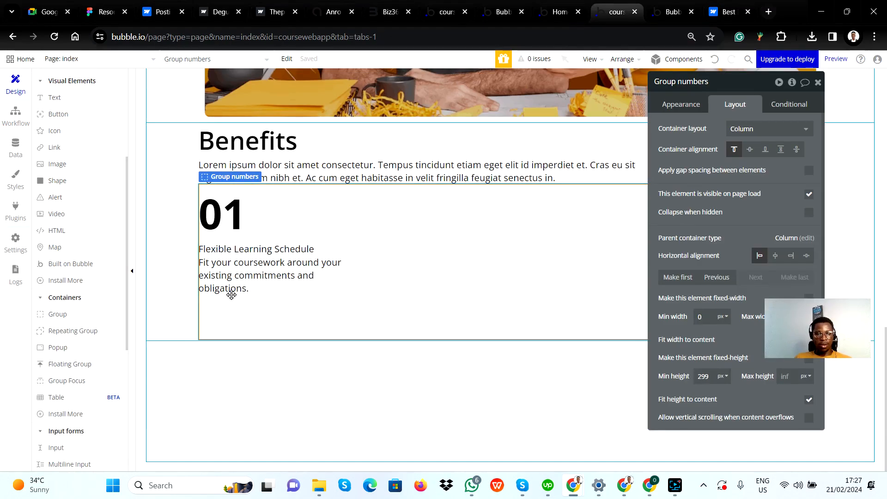
left_click(54, 131)
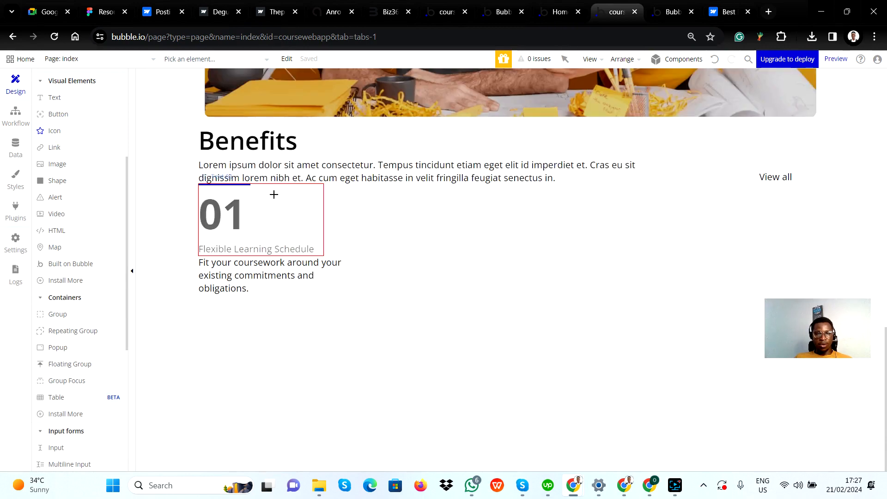
left_click_drag(217, 297, 267, 325)
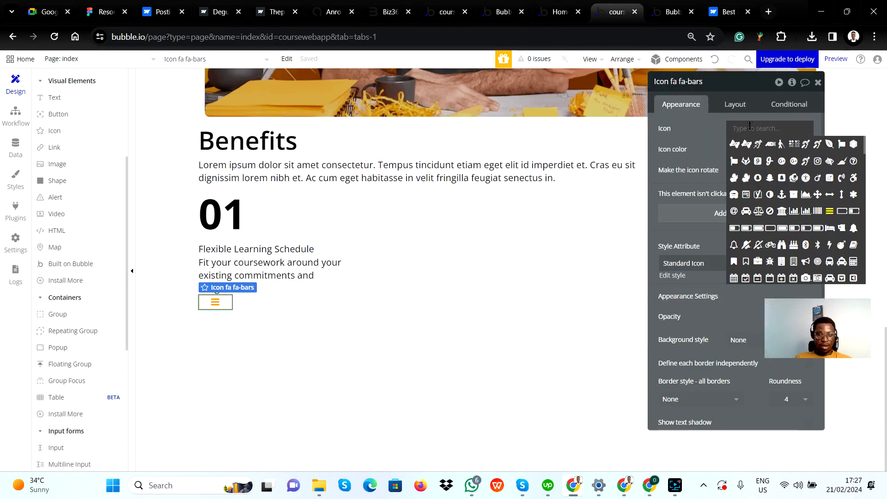
type("arrow")
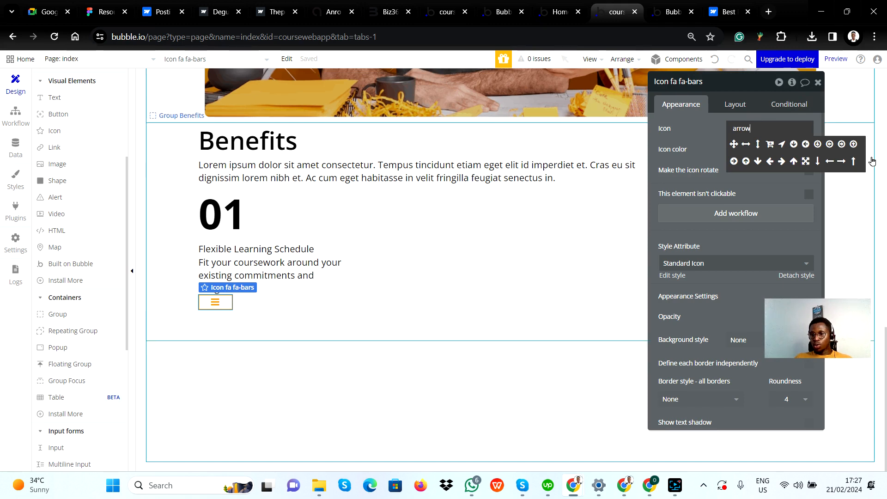
left_click(794, 161)
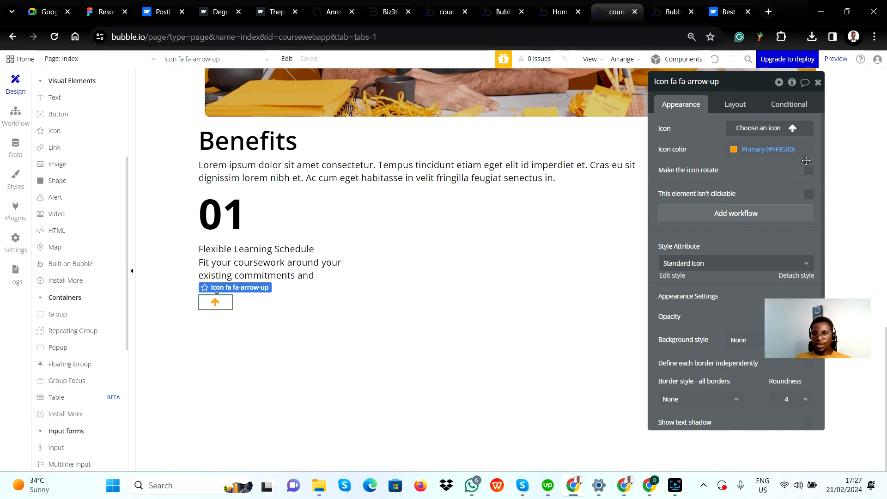
Compare the arrow's position with Figma and set the arrow-up icon's horizontal alignment to right
left_click(748, 110)
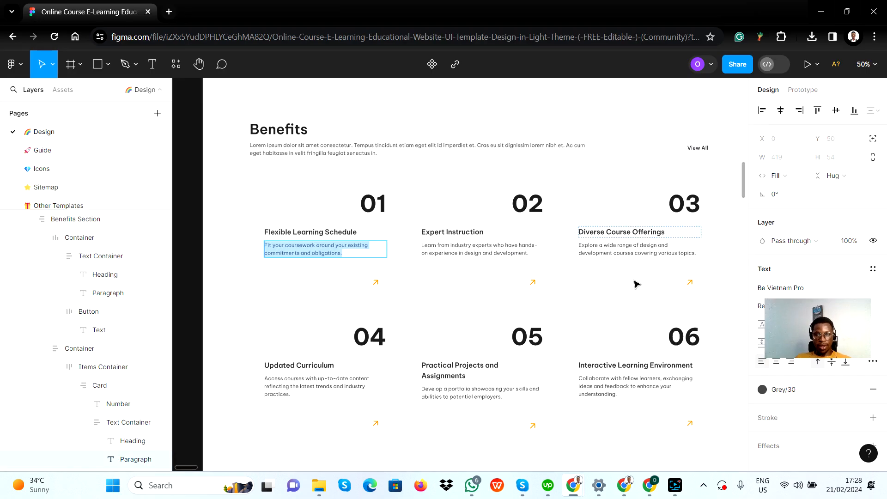
key("alt+Tab")
key("alt+Tab")
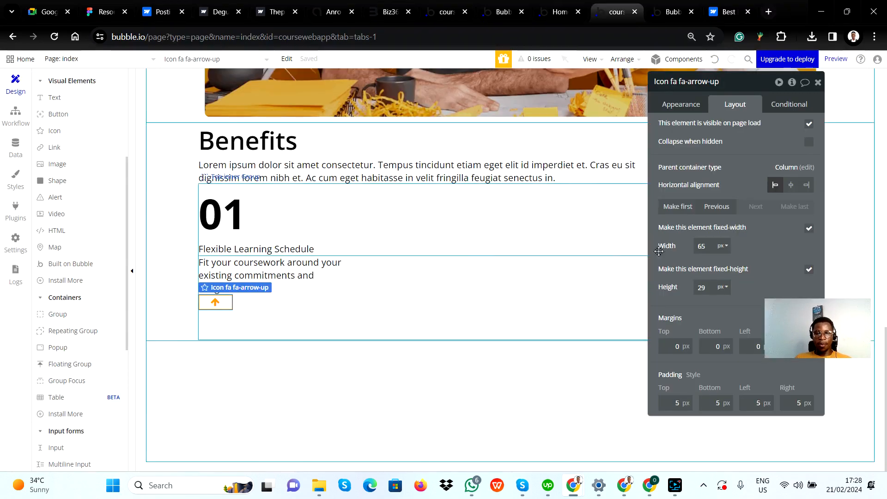
left_click(807, 185)
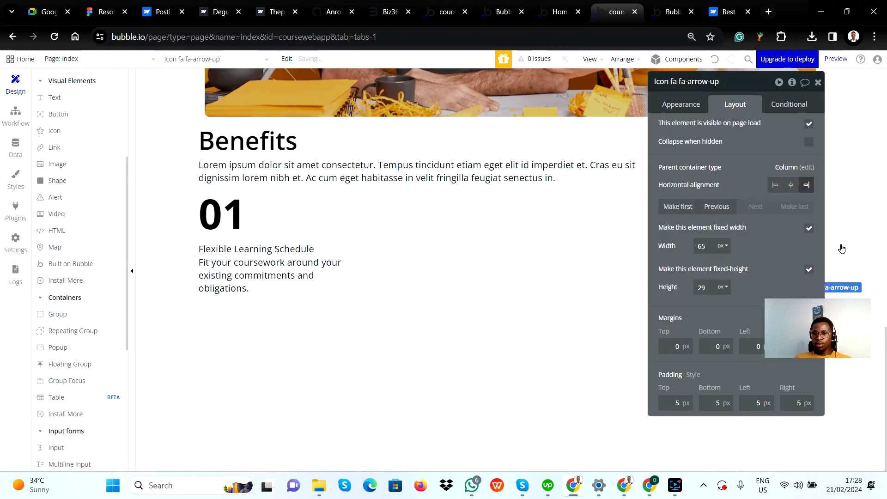
Move the property editor clear of the card and view Top inner Group's layout settings
left_click_drag(759, 147, 767, 436)
left_click(313, 205)
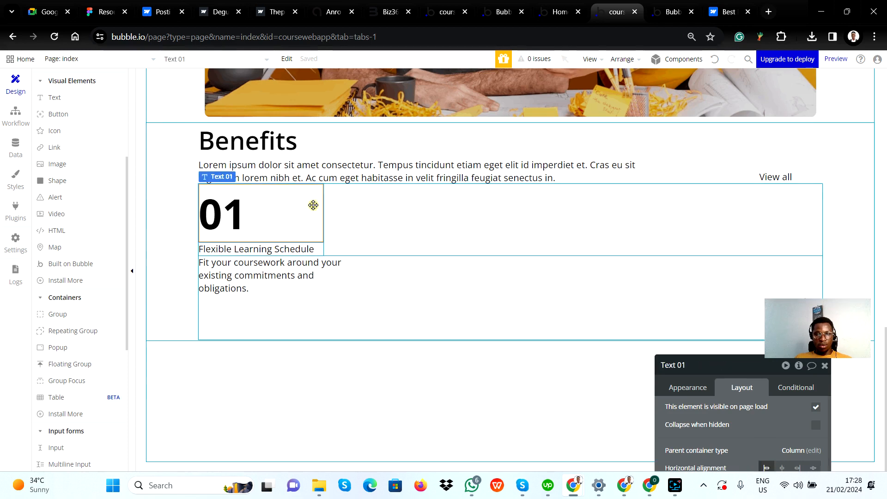
left_click(351, 214)
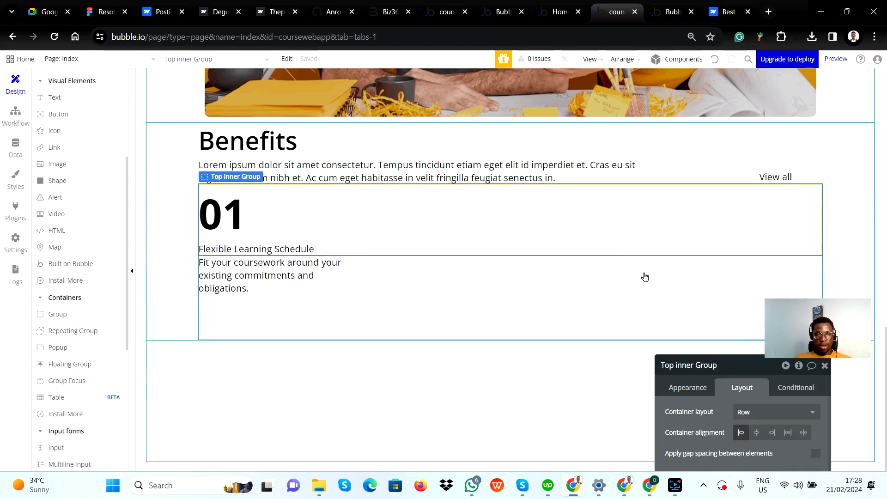
Expand Group numbers and Top inner Group in the elements tree and inspect the nested inner box, description text and arrow icon
scroll(86, 255, "up", 4)
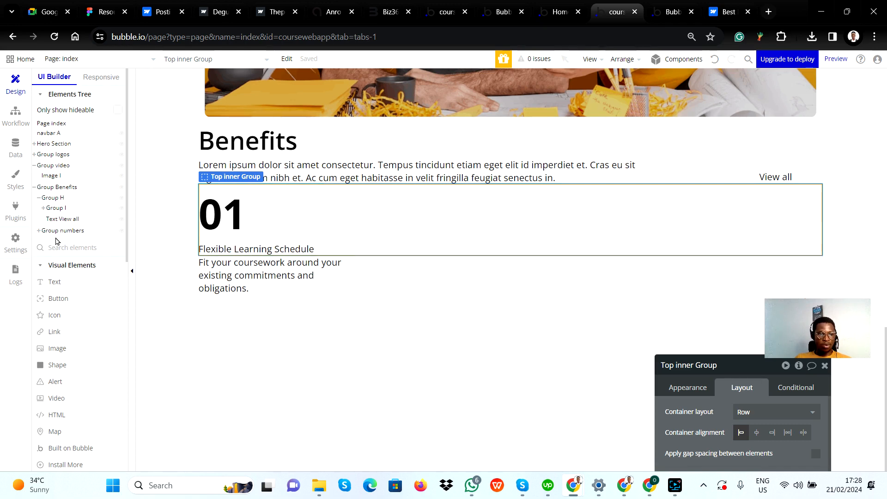
left_click(37, 231)
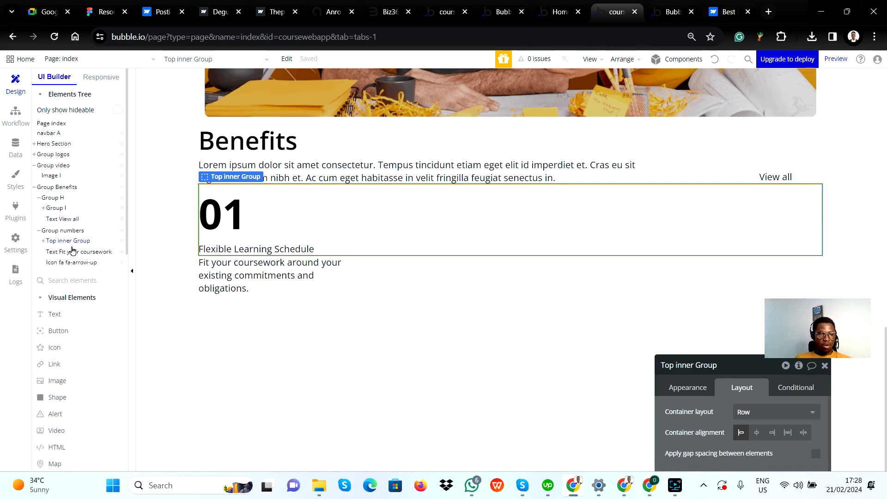
left_click(73, 241)
left_click(74, 252)
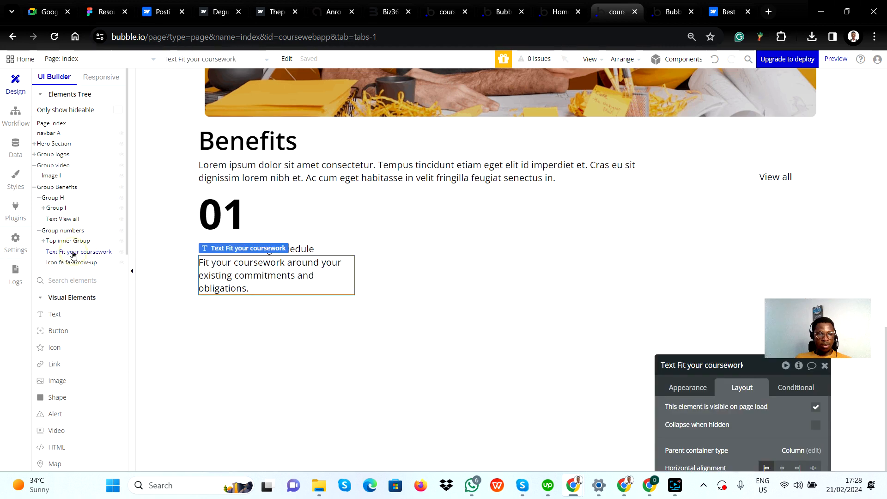
left_click(62, 242)
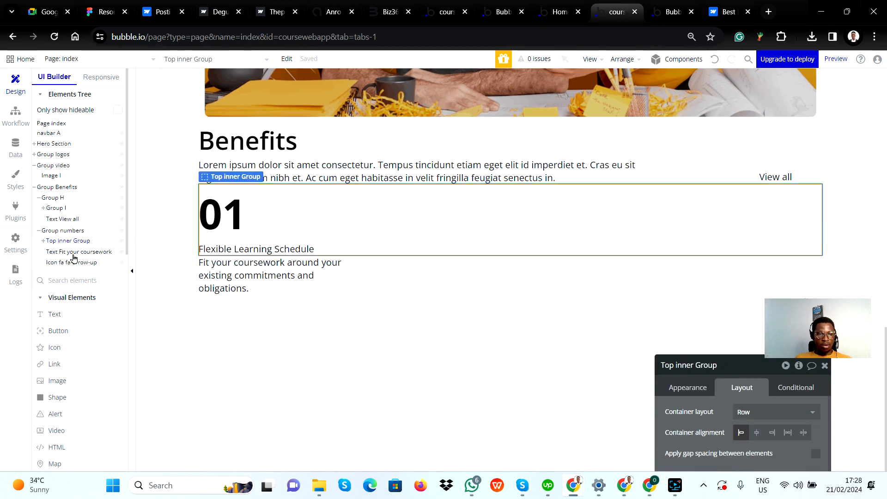
left_click(73, 262)
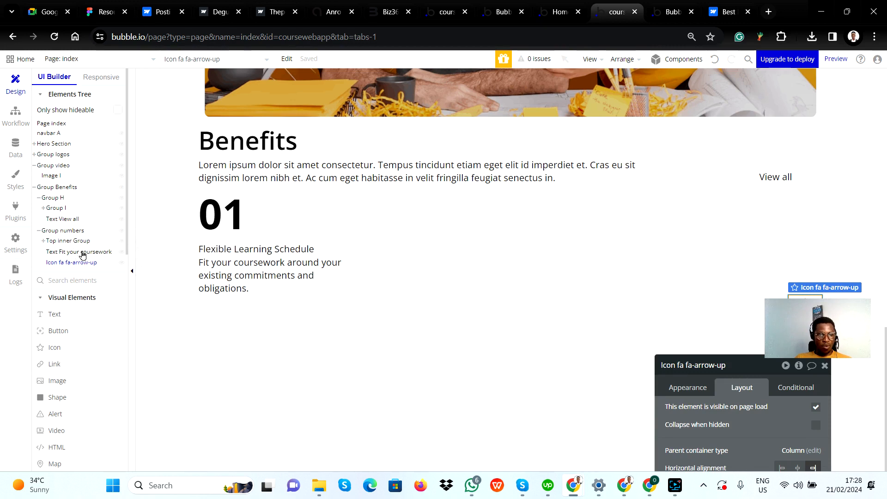
left_click(43, 241)
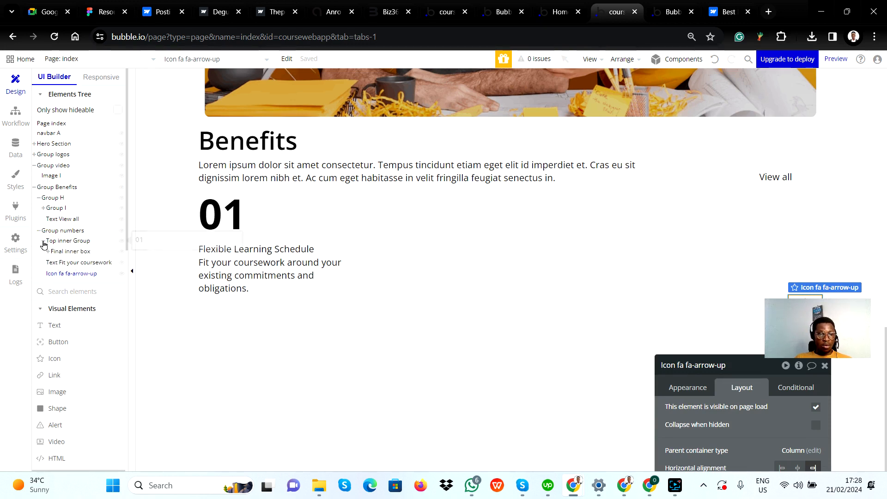
left_click(58, 253)
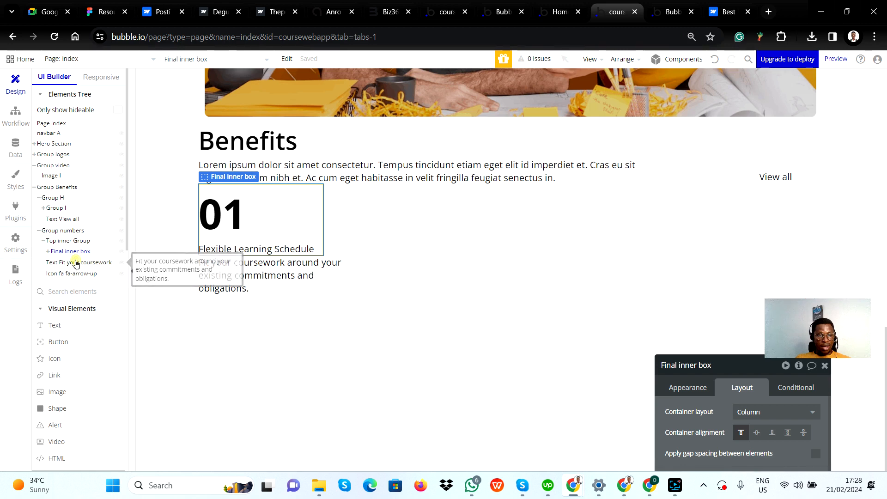
left_click(76, 263)
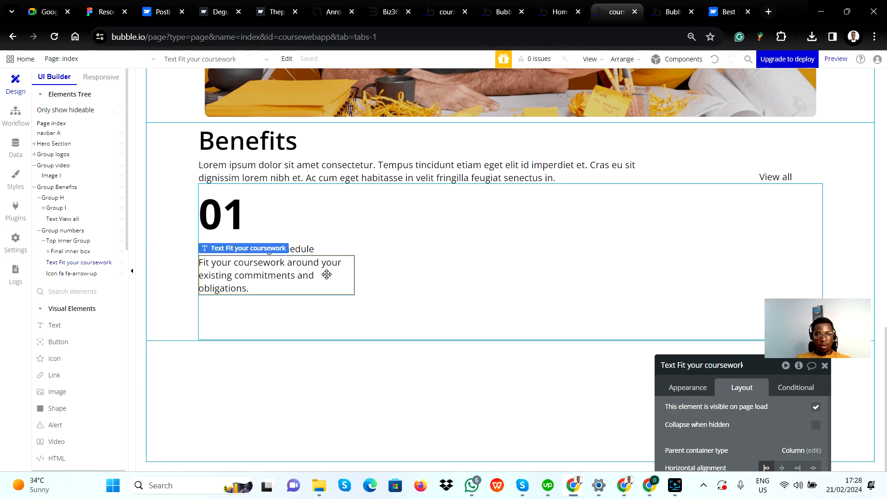
Inspect on the canvas how Top inner Group encloses the first card's number and heading texts
left_click(304, 219)
left_click(360, 209)
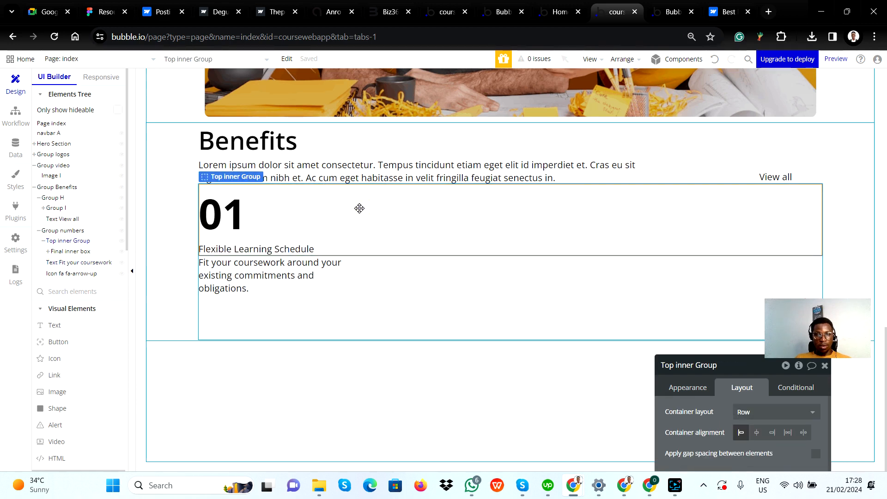
left_click(313, 222)
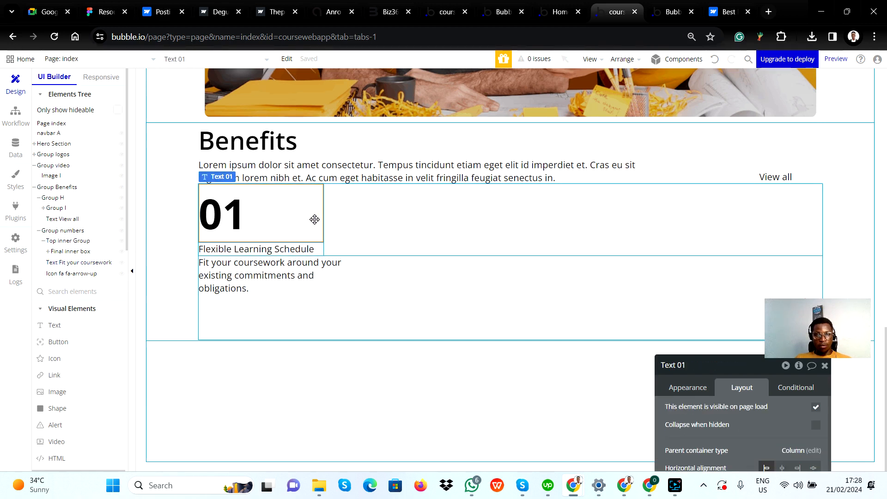
left_click(350, 201)
left_click(296, 211)
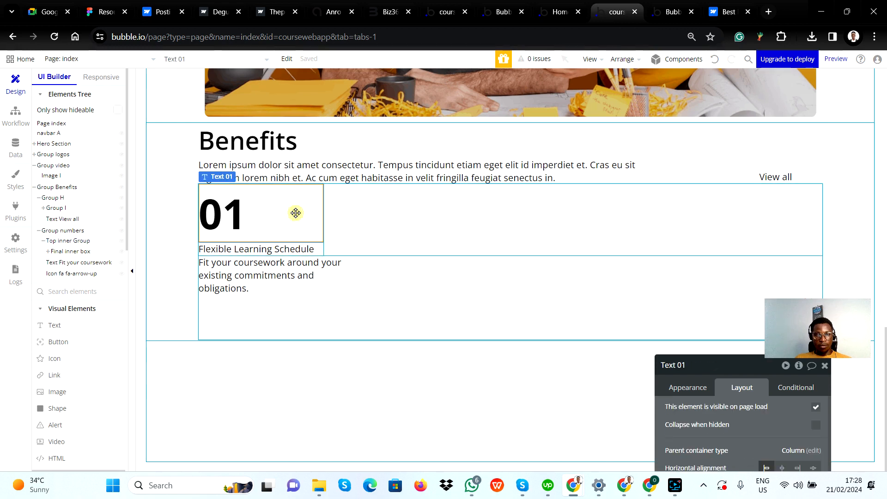
left_click(307, 249)
left_click(363, 217)
left_click(309, 222)
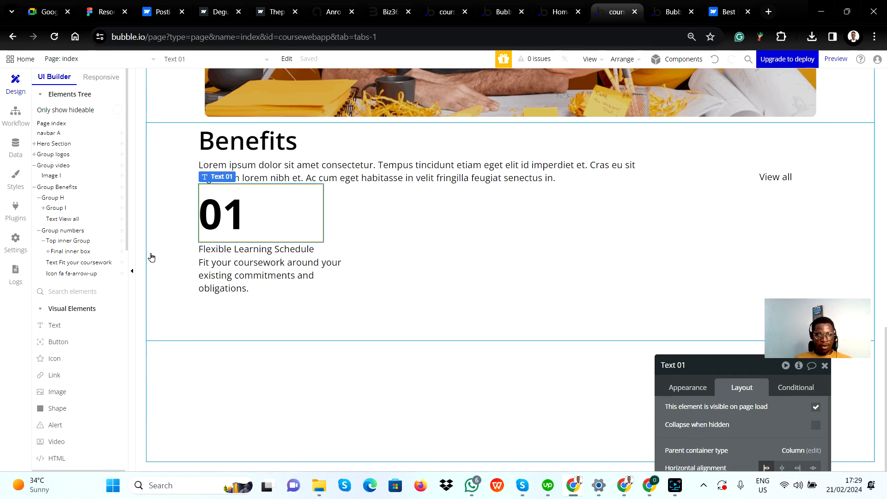
Select Group numbers, review the elements tree around it and collapse Group video
left_click(65, 231)
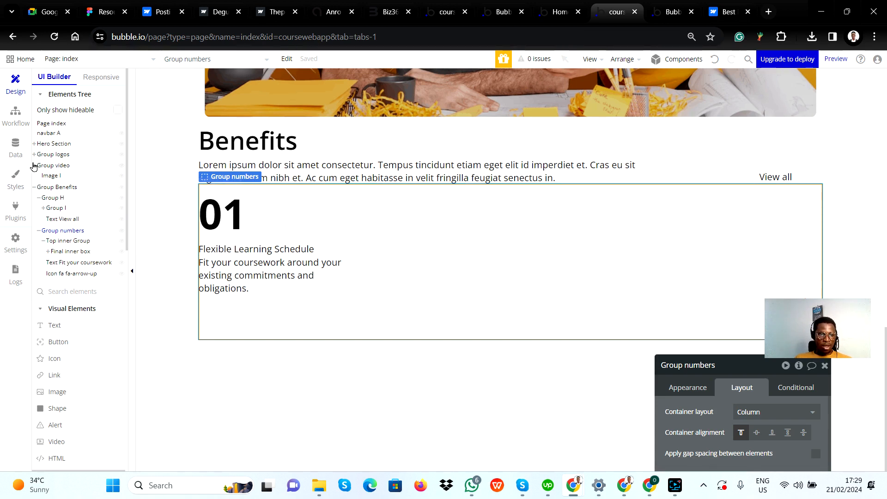
scroll(68, 163, "down", 2)
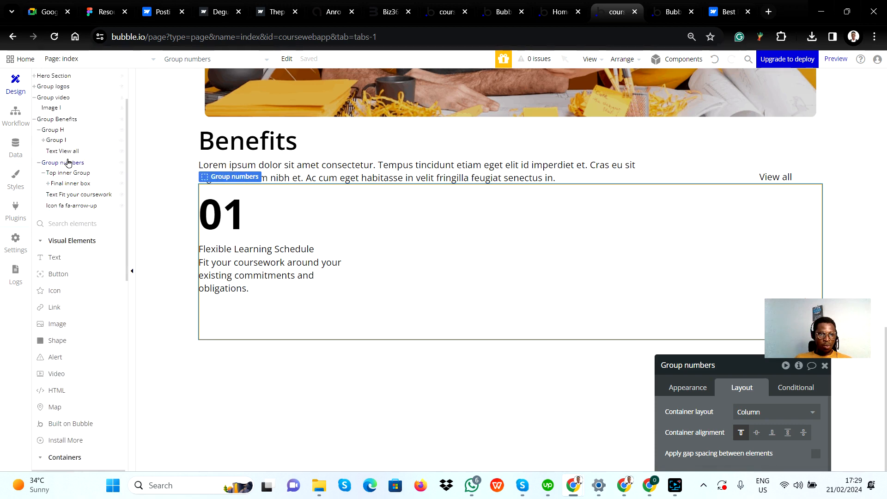
scroll(68, 163, "down", 5)
scroll(54, 200, "up", 3)
scroll(59, 202, "up", 4)
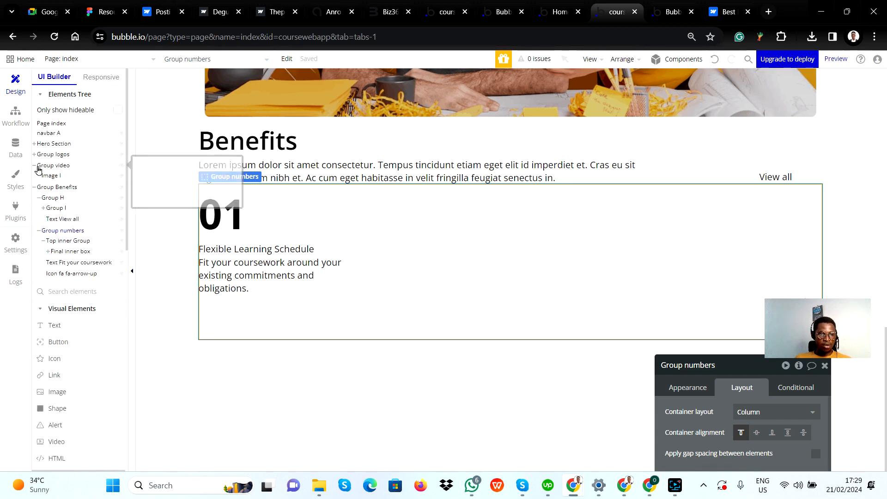
left_click(34, 168)
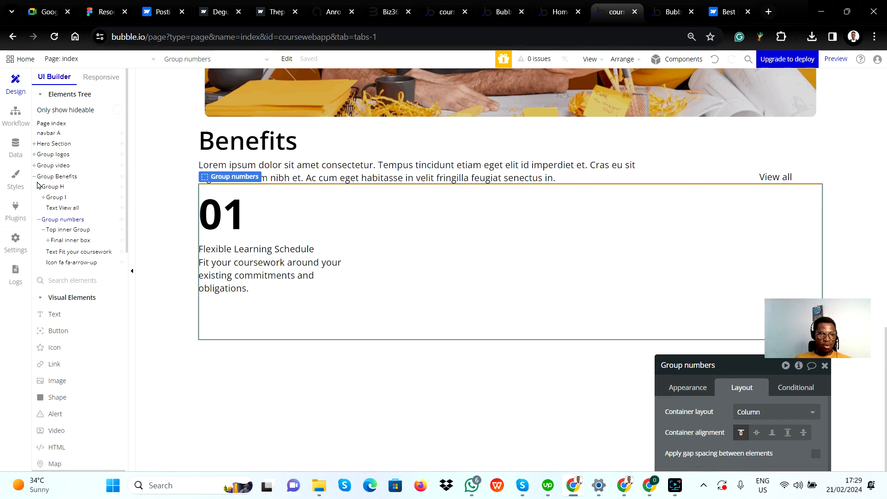
Inspect Group Benefits and its nested Group H, and compare them with the Benefits Section frame in Figma
left_click(37, 177)
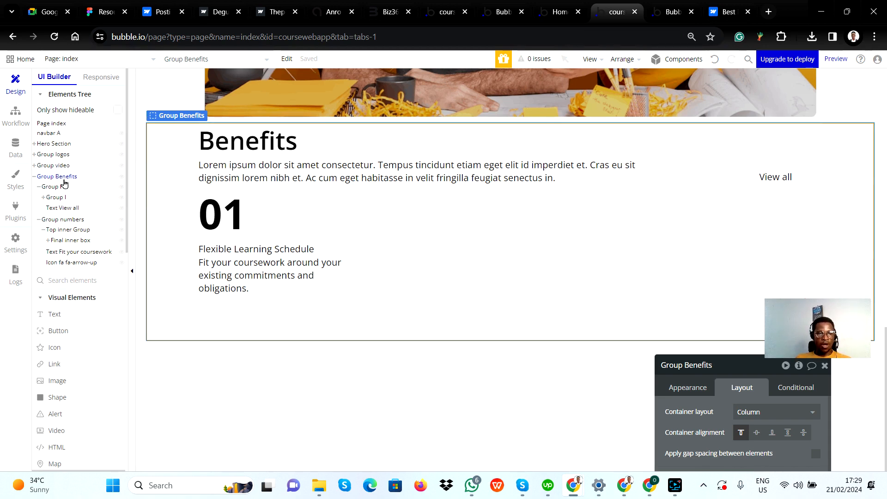
left_click(48, 177)
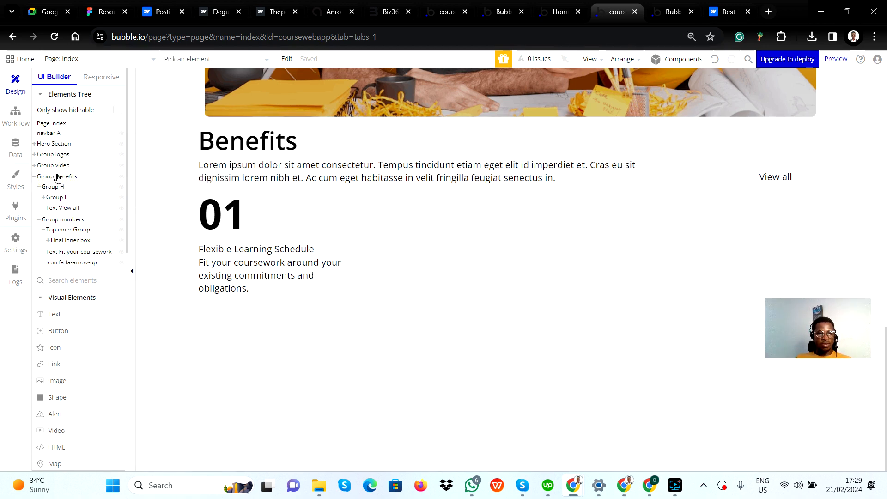
left_click(57, 175)
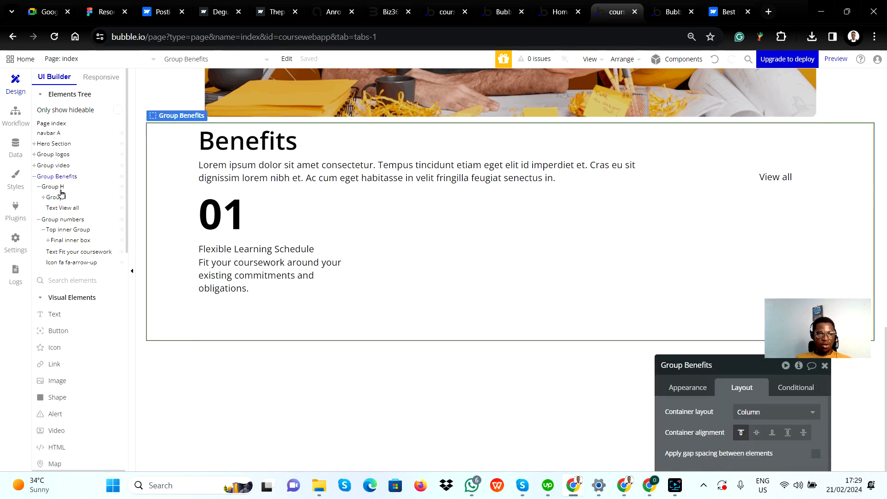
left_click(57, 187)
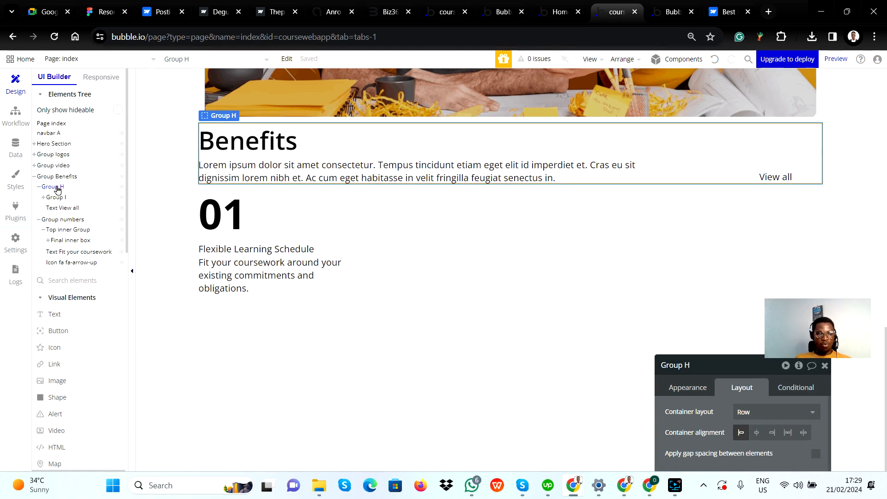
key("alt+Tab")
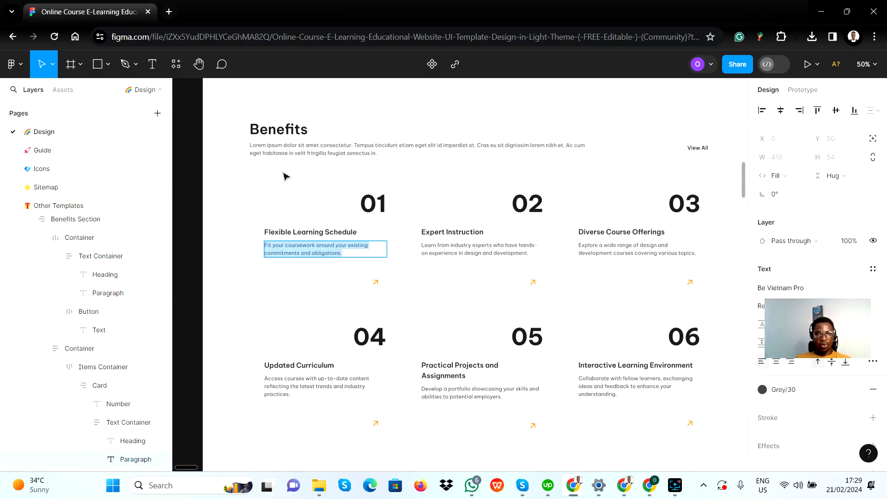
key("Escape")
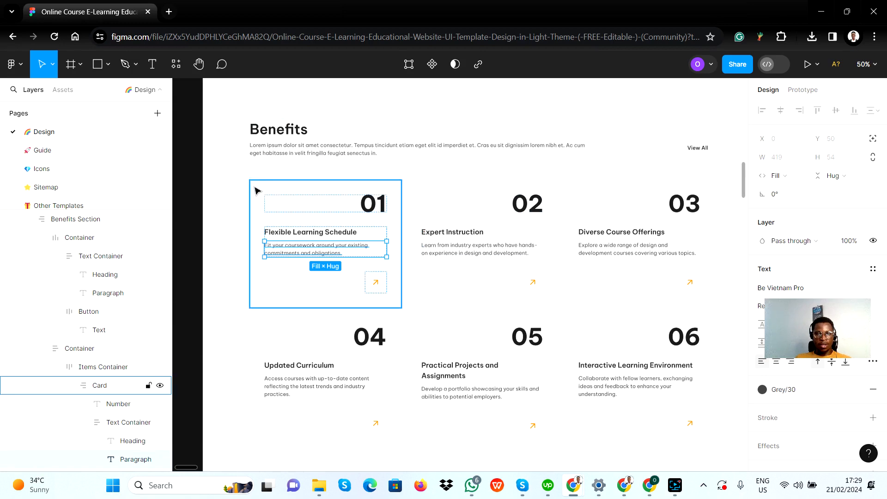
left_click(257, 167)
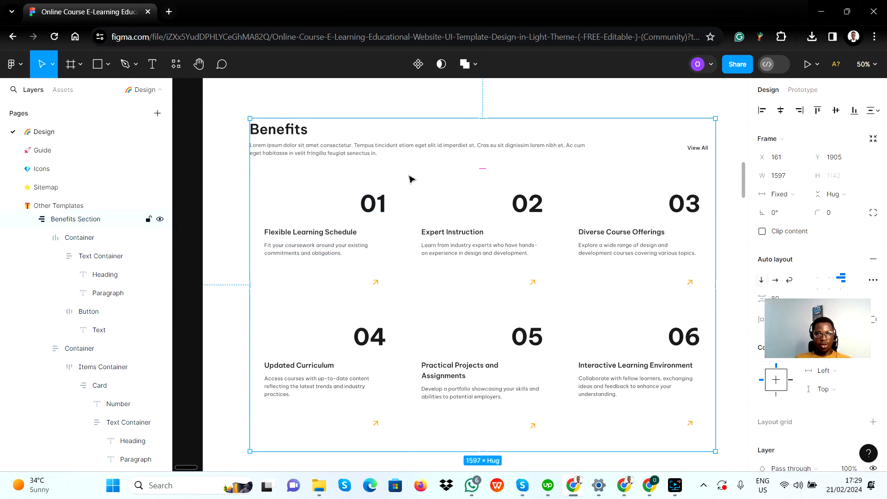
key("alt+Tab")
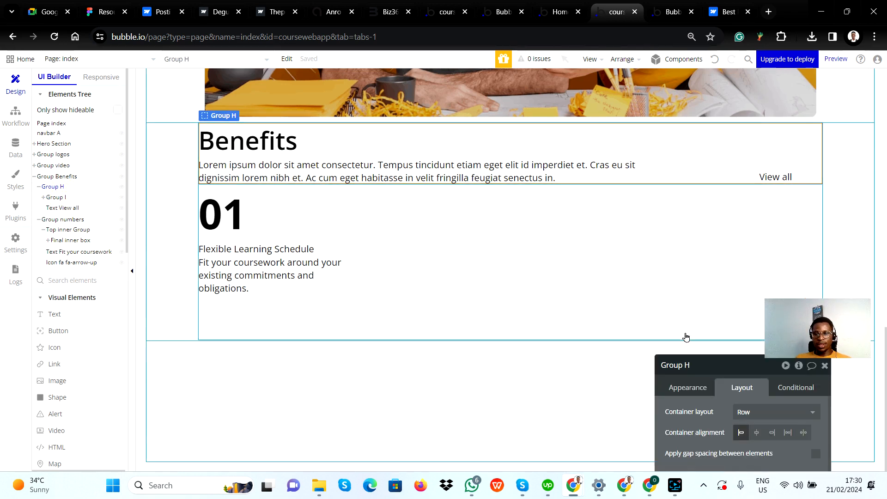
Move the property editor up beside the heading and rename Group H as "Group benefits subgroup"
left_click_drag(695, 365, 565, 150)
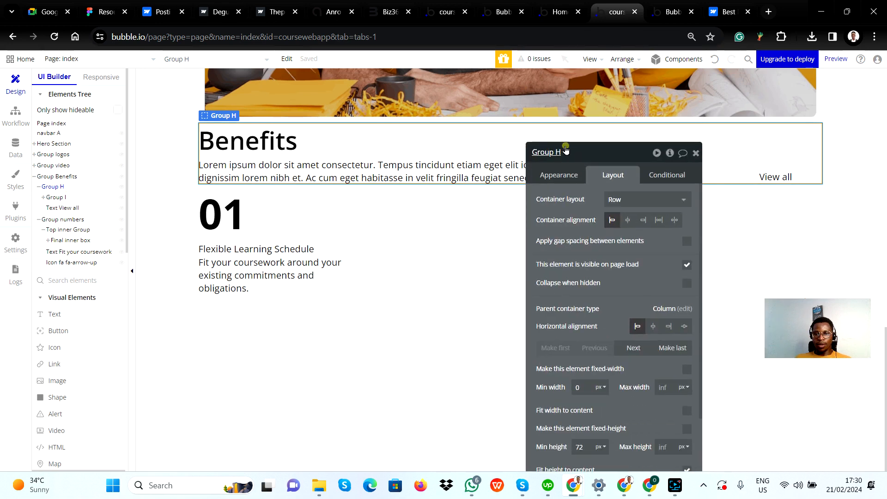
left_click(566, 151)
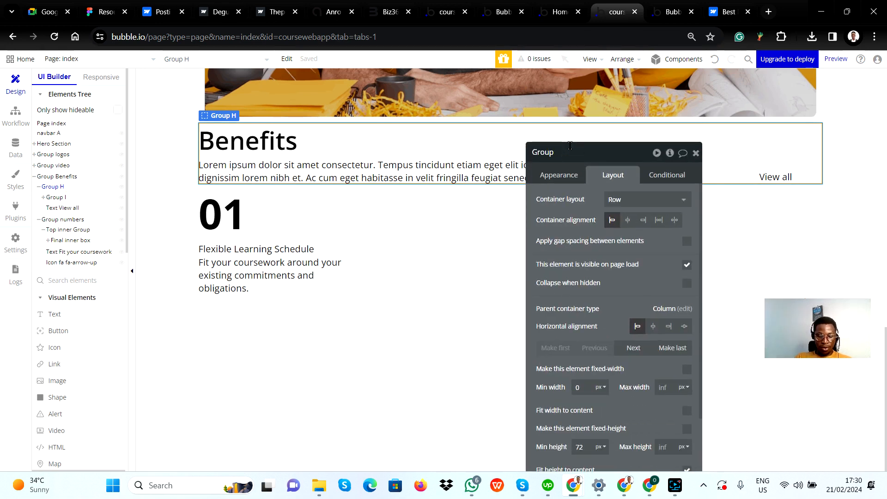
type("benefits ")
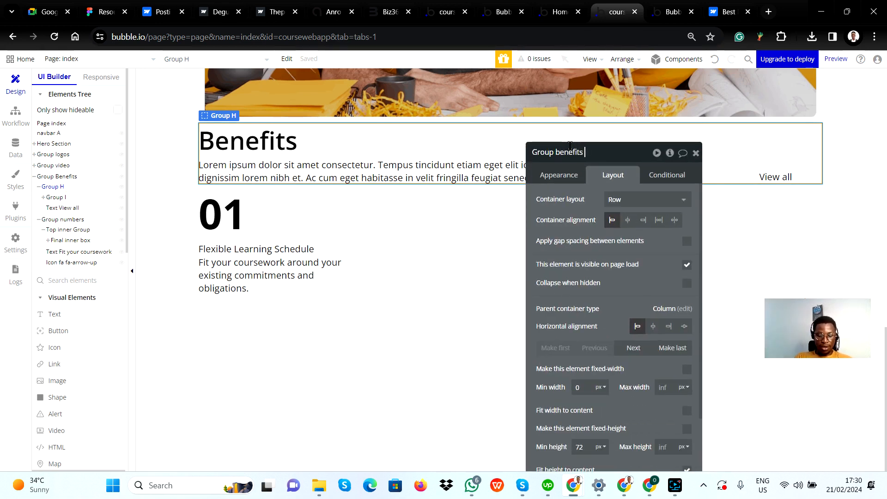
type("subgroup")
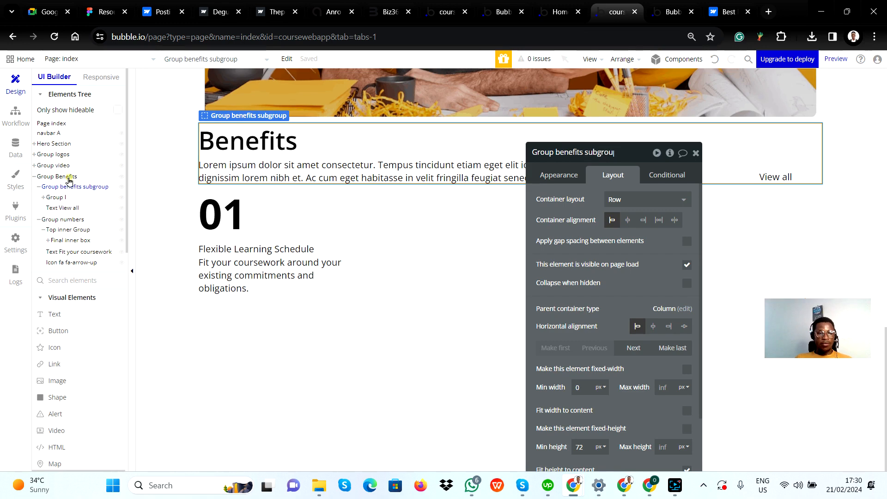
Compare the nesting and layout settings of Group Benefits, Group benefits subgroup and Group I
left_click(70, 176)
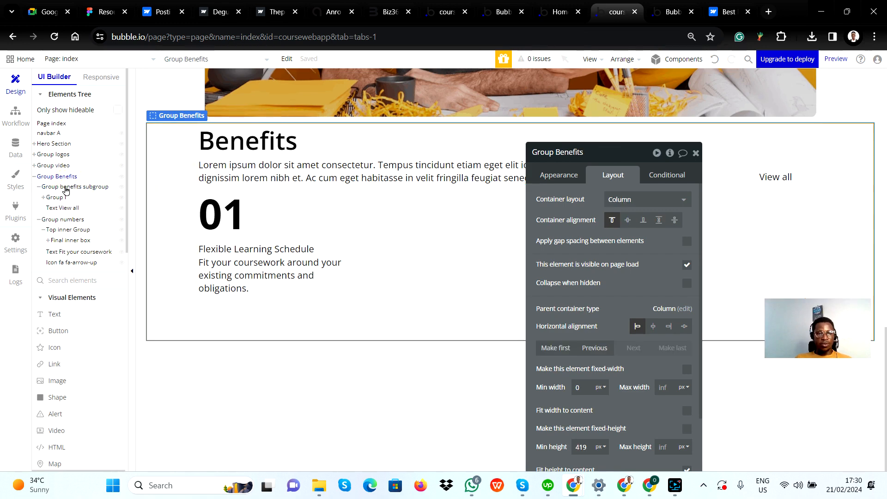
left_click(65, 187)
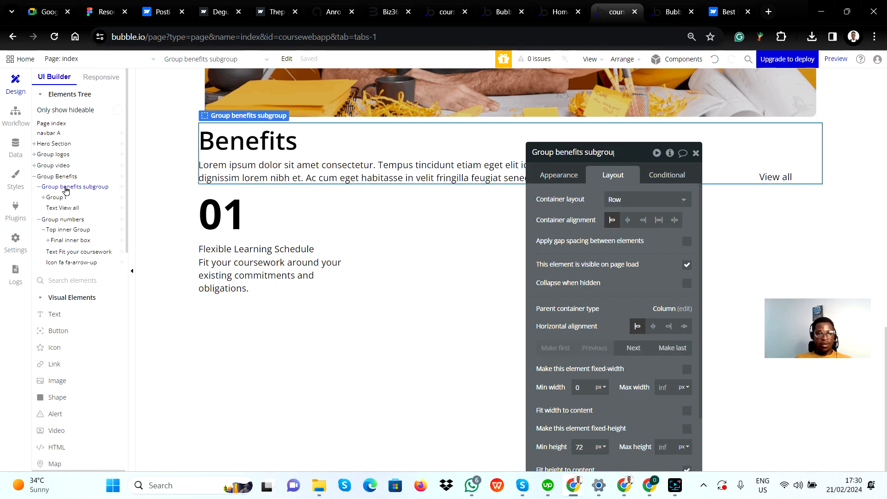
left_click(63, 198)
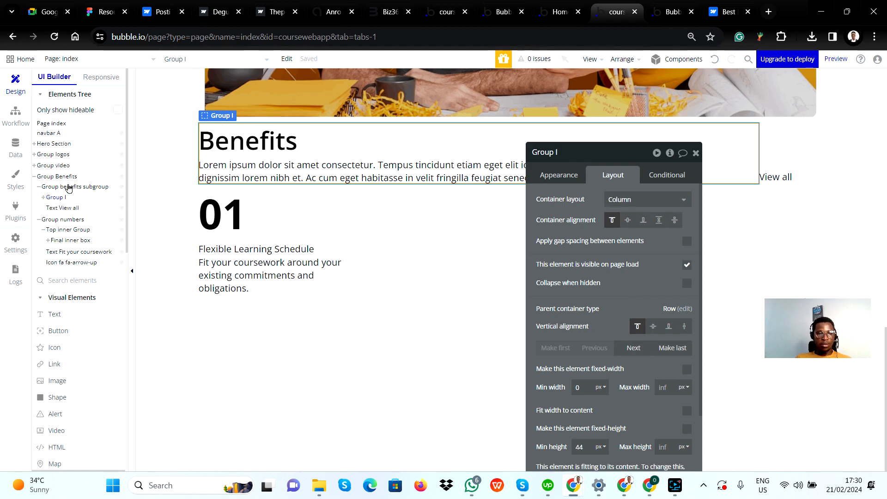
left_click(69, 187)
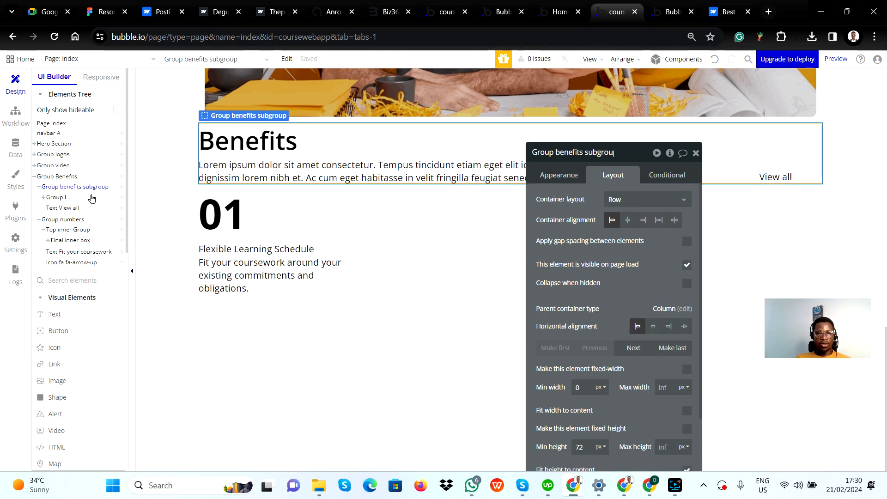
left_click(59, 197)
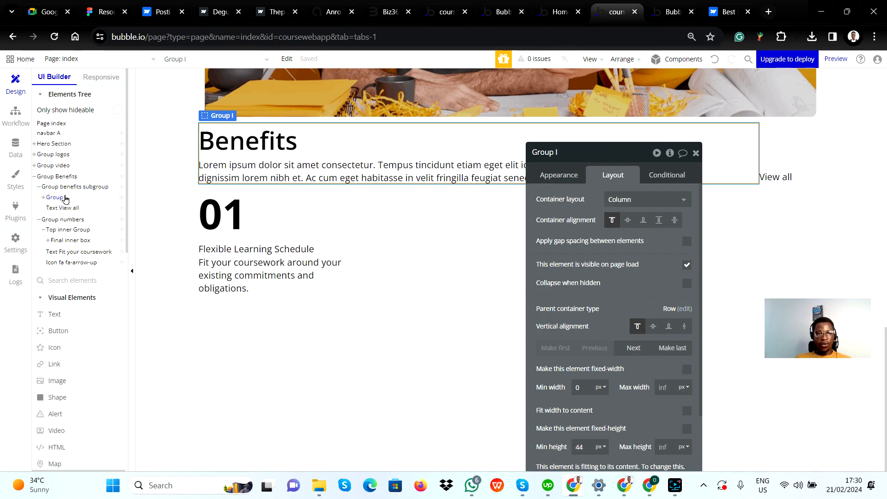
left_click(63, 187)
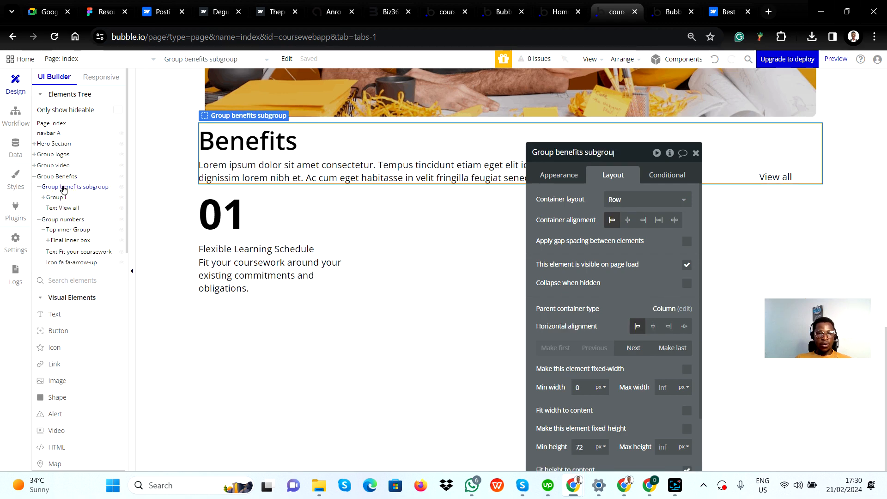
Rename Group benefits subgroup as "Group benefits top"
left_click(621, 152)
left_click(621, 154)
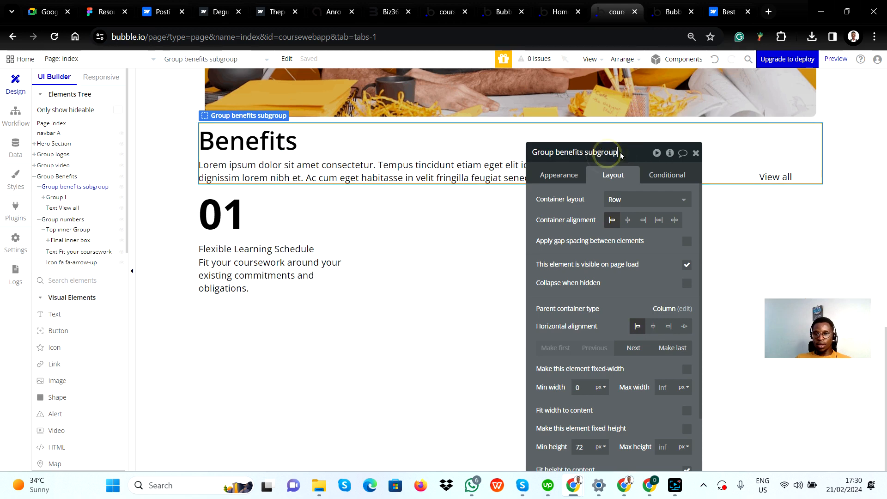
key("BackSpace")
key("BackSpace")
key("BackSpace")
key("BackSpace")
key("BackSpace")
key("BackSpace")
key("BackSpace")
key("BackSpace")
key("BackSpace")
key("BackSpace")
key("BackSpace")
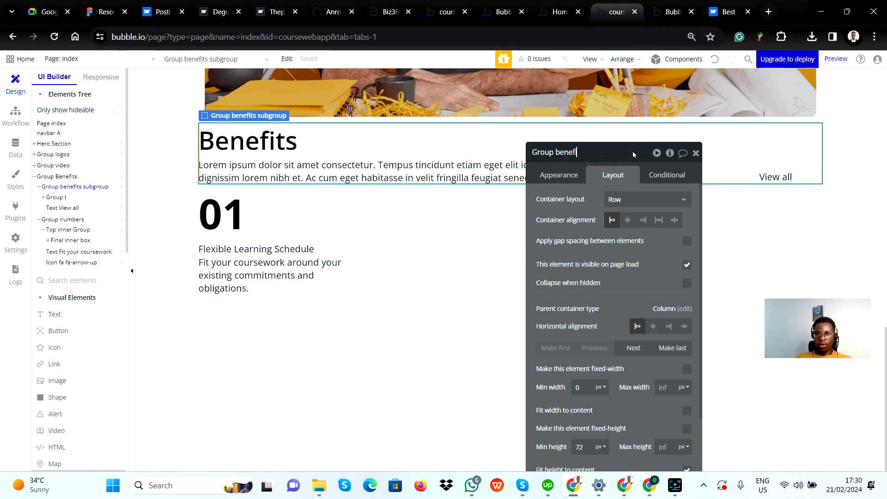
type("its top")
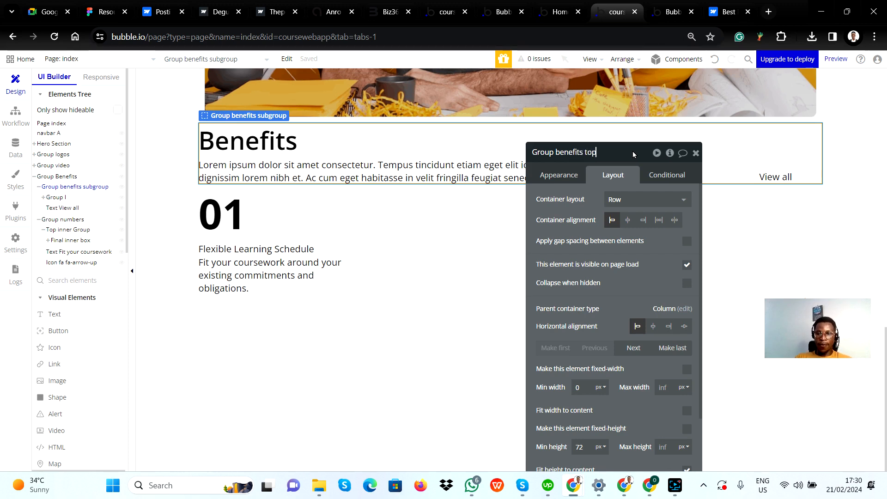
key("Return")
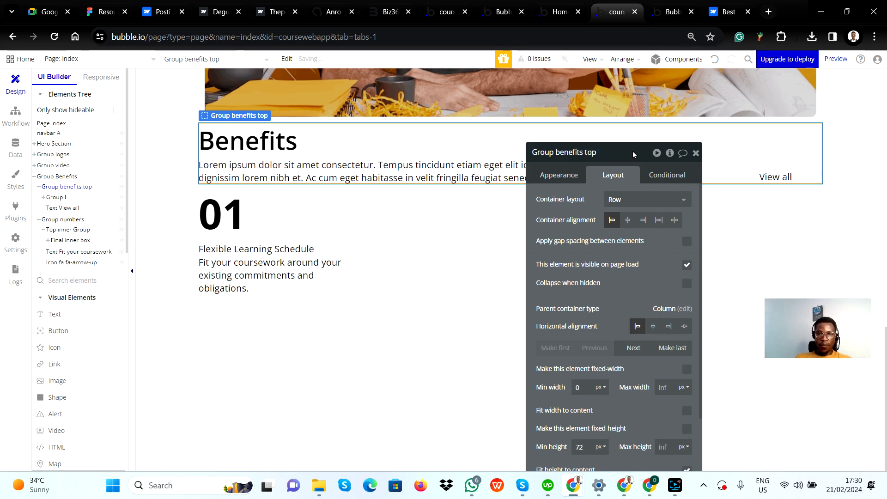
Examine Group I, its heading and paragraph texts, and the neighbouring View all text for nesting and layout settings
left_click(57, 197)
left_click_drag(306, 148, 68, 190)
left_click_drag(190, 188, 292, 146)
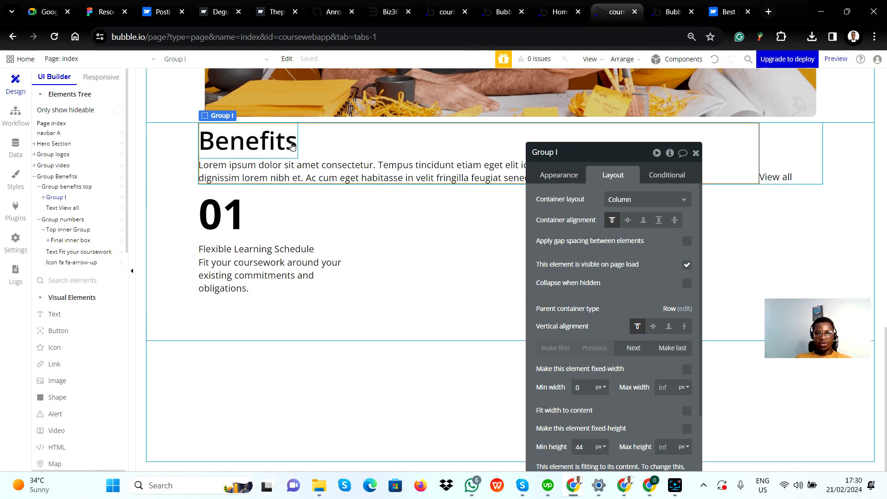
left_click(64, 209)
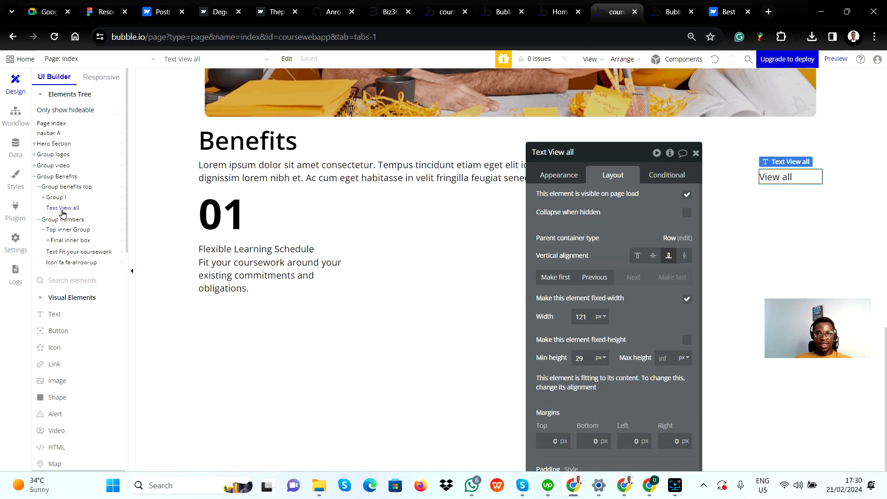
mouse_move(70, 221)
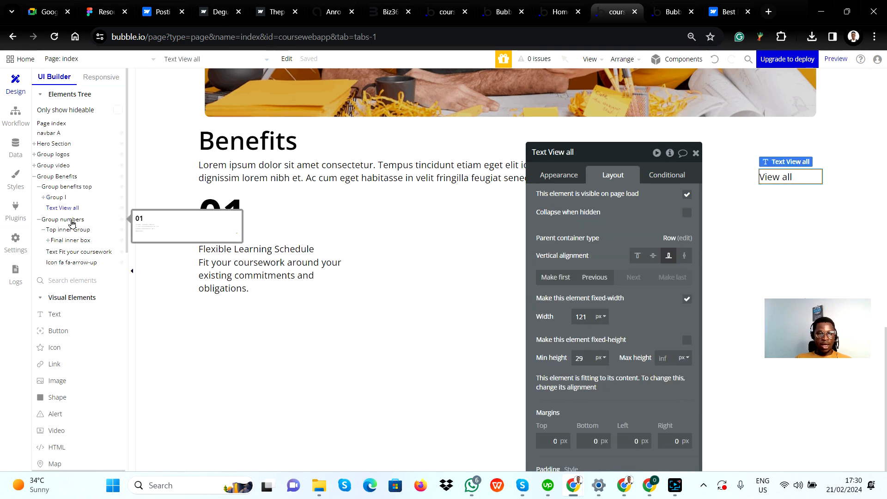
left_click(208, 153)
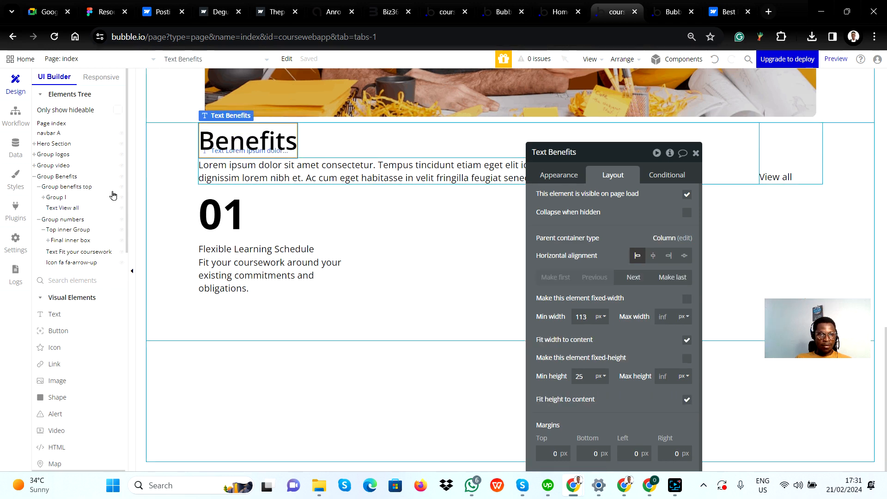
left_click(72, 208)
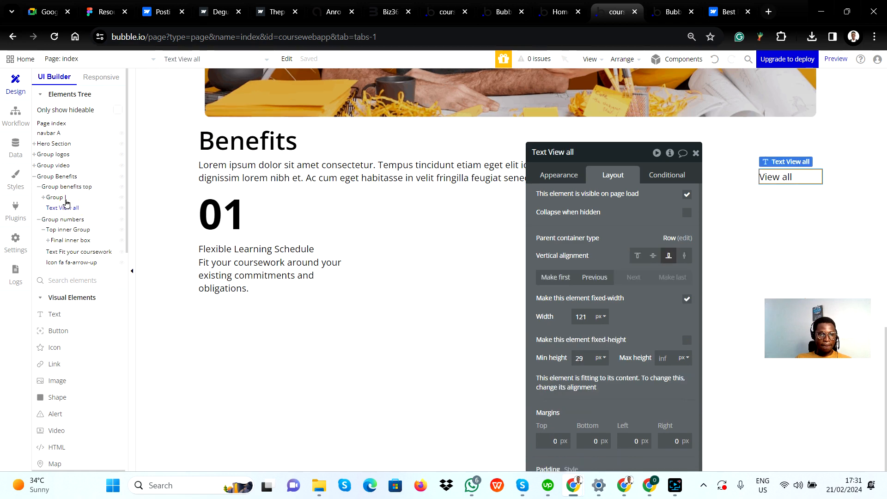
left_click(42, 199)
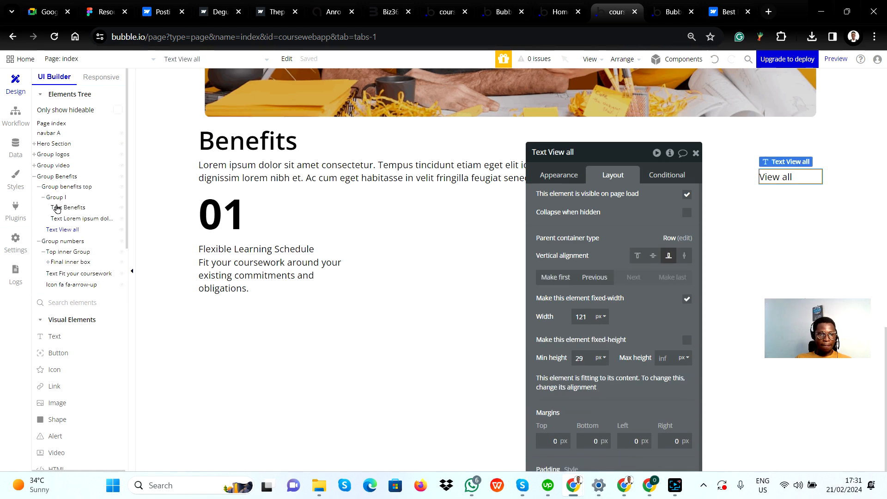
left_click(74, 208)
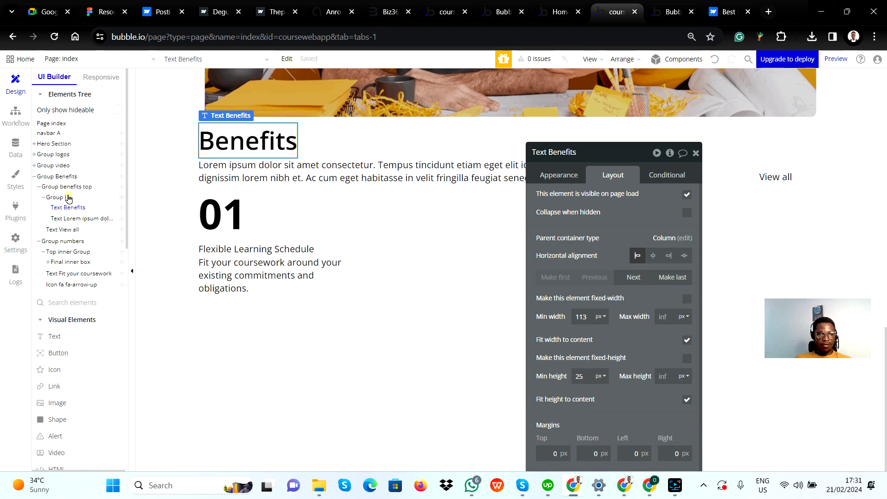
left_click(68, 198)
left_click(70, 219)
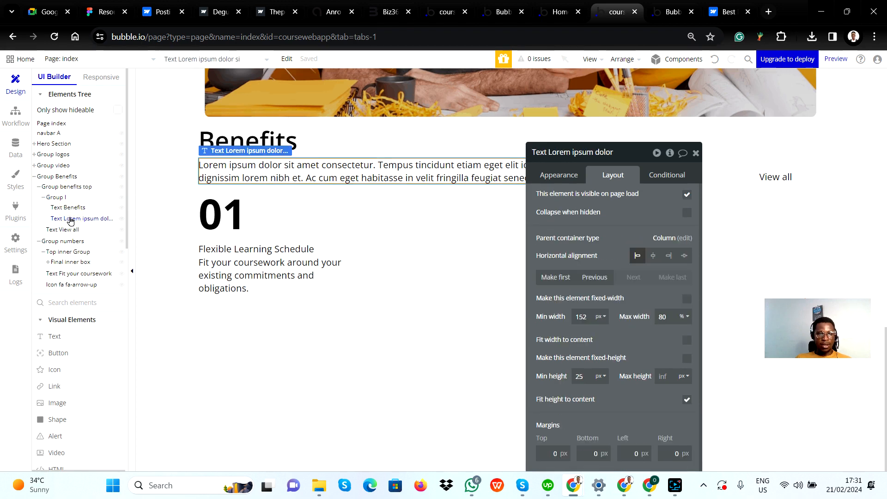
left_click(43, 198)
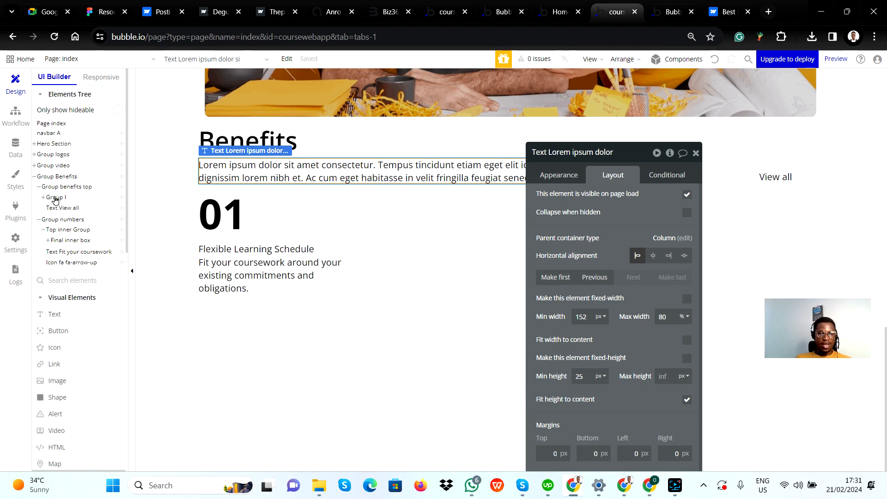
Rename Group I, which holds the Benefits heading and paragraph, as "Group ledt"
left_click(55, 199)
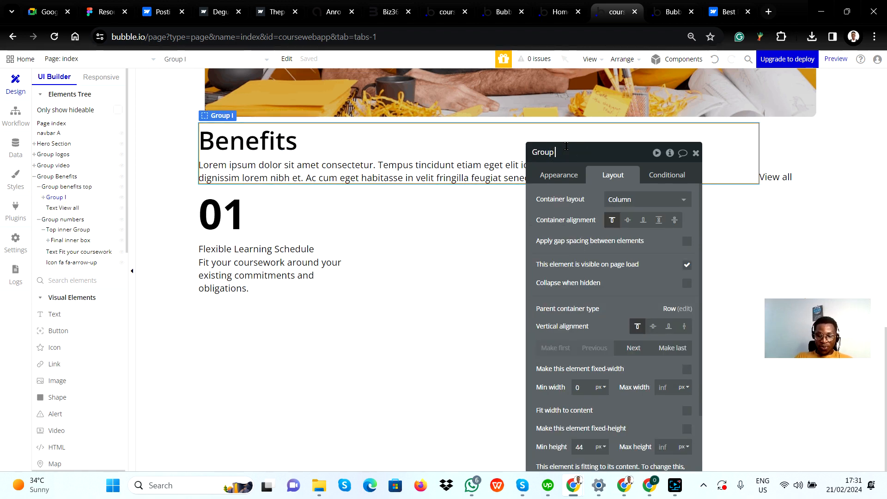
type("ledt")
key("Return")
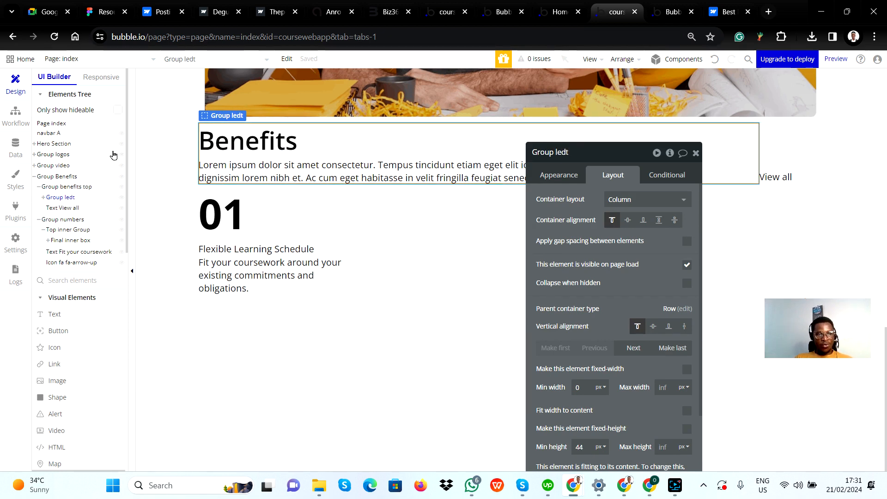
Inspect Group Benefits and Group benefits top, and compare them with the header Container of the Benefits Section in Figma
left_click(60, 178)
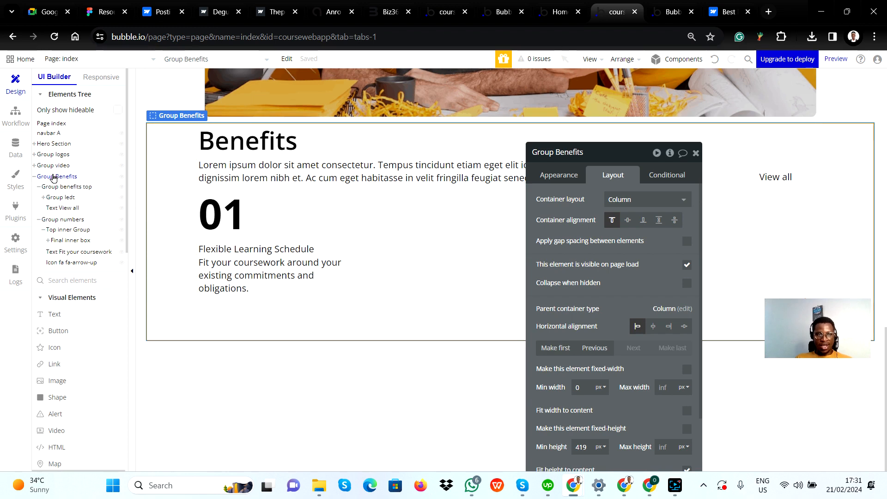
mouse_move(57, 188)
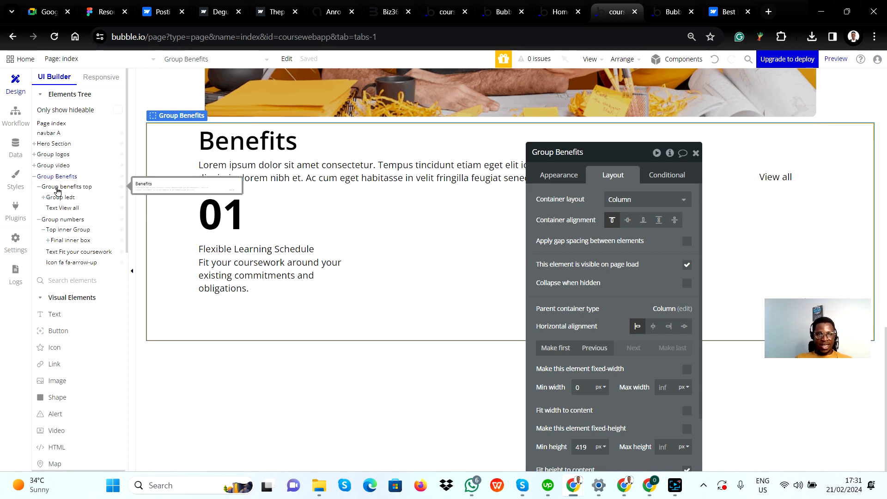
left_click(58, 190)
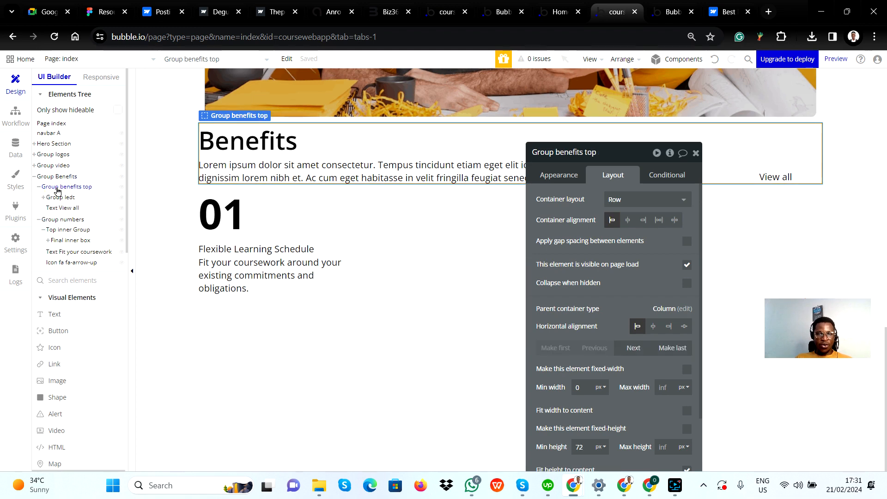
key("alt+Tab")
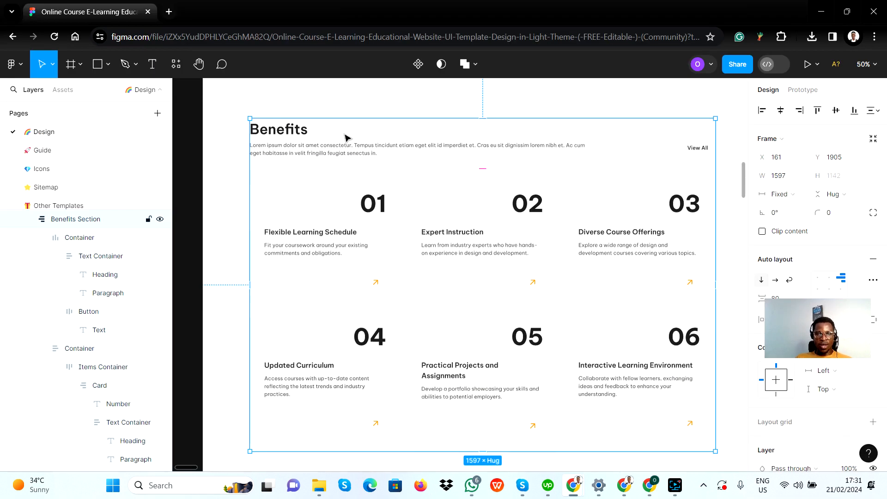
left_click(348, 134)
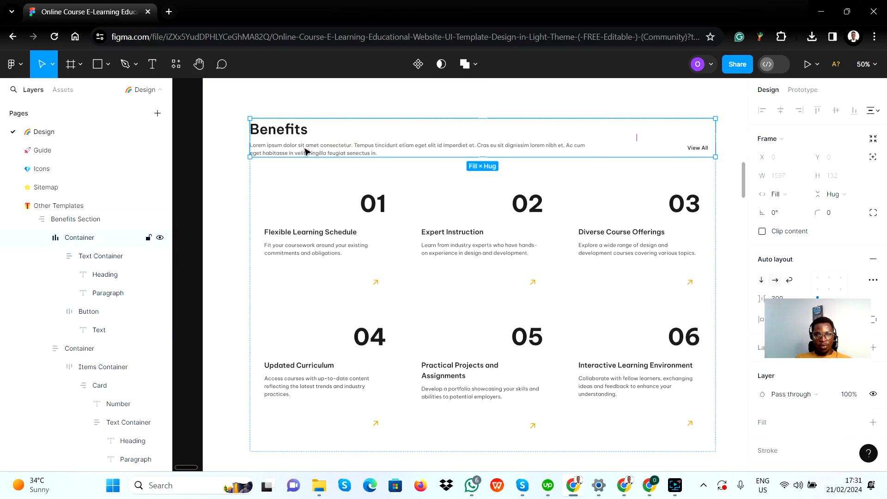
key("alt+Tab")
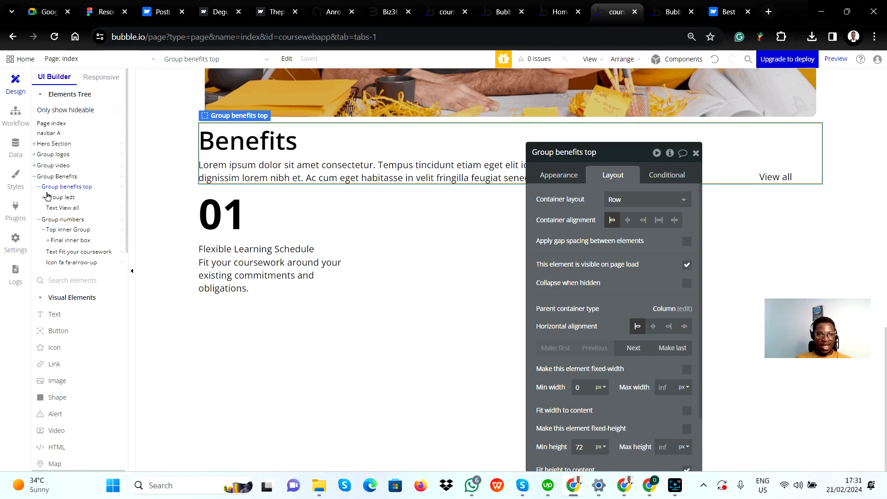
Compare Group ledt and the View all text in Bubble with the Text Container and View All button in Figma
left_click(60, 199)
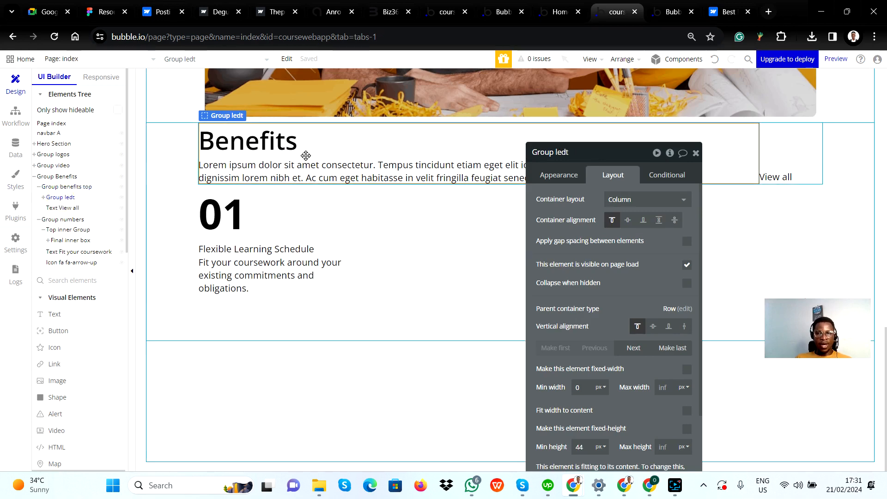
key("alt+Tab")
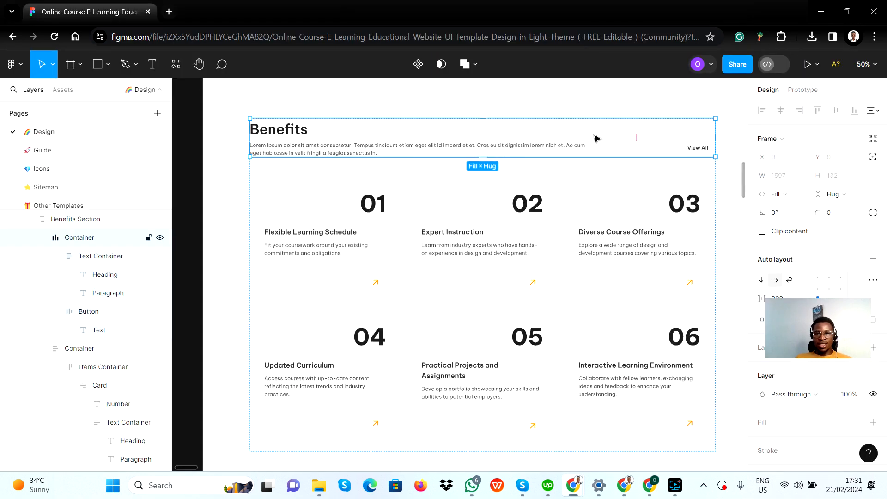
left_click(634, 137)
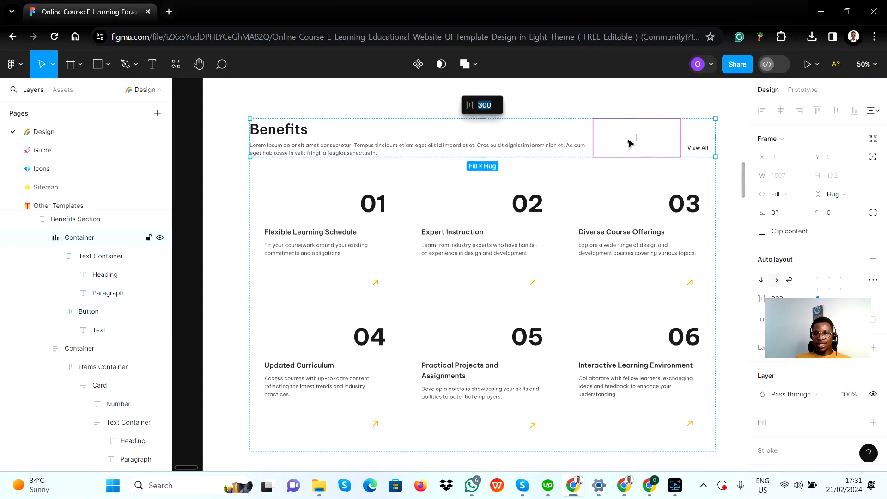
left_click(475, 128)
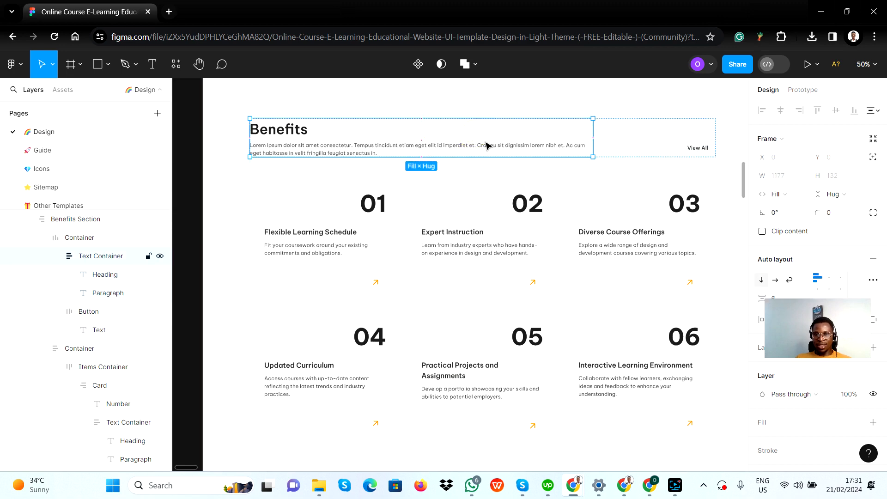
key("alt+Tab")
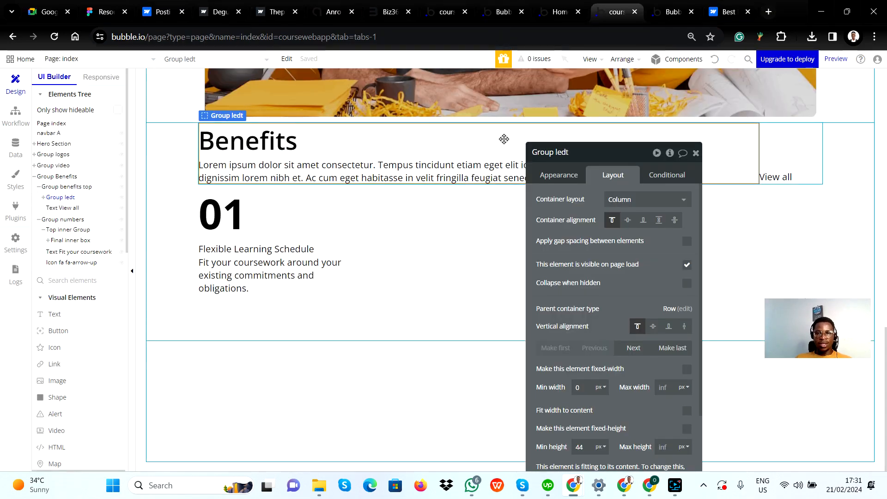
key("alt+Tab")
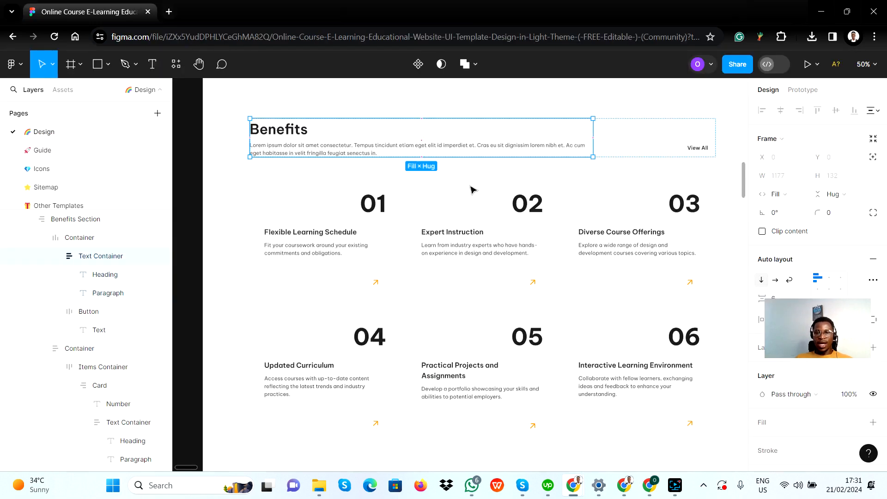
key("alt+Tab")
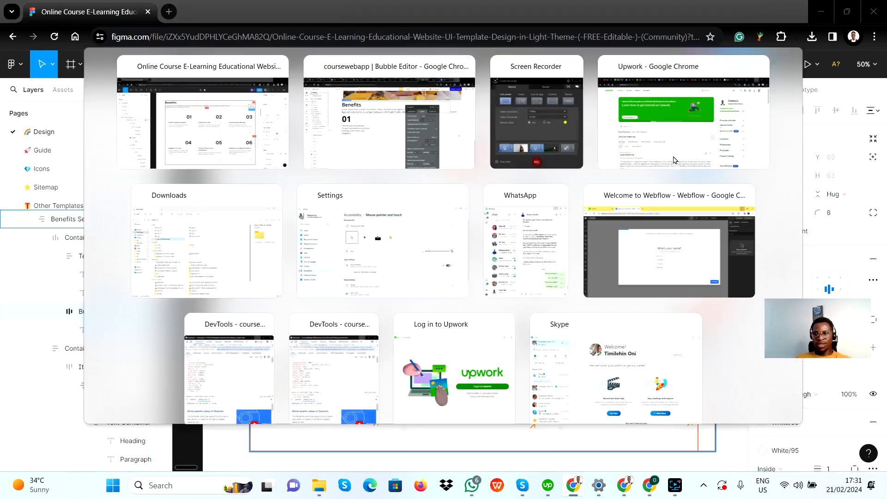
left_click(786, 172)
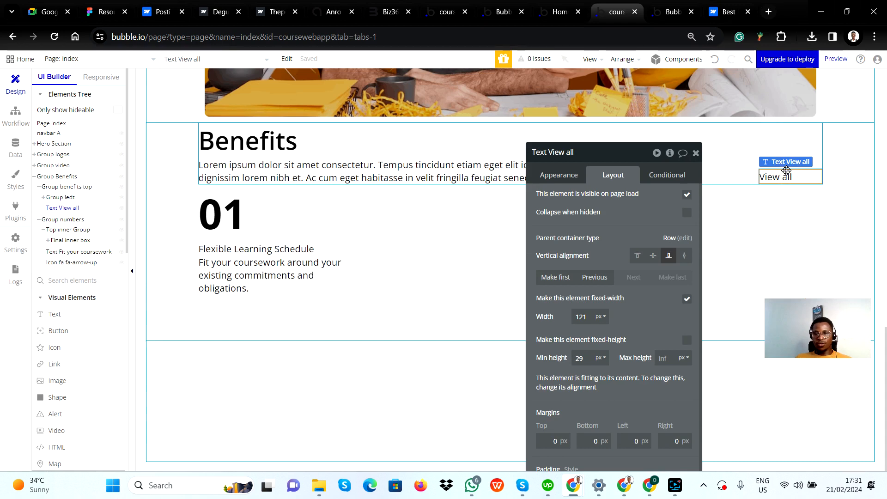
Compare Group numbers in Bubble with the Figma Container that holds all six numbered benefit cards
left_click(62, 220)
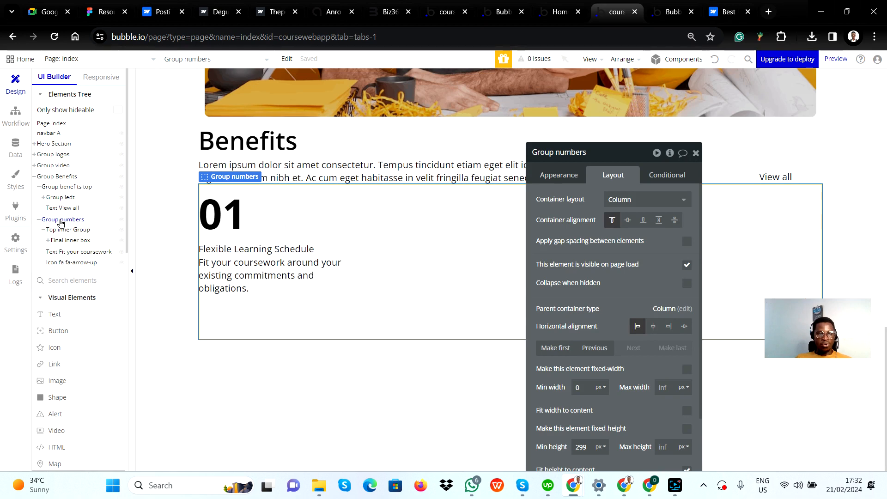
key("alt+Tab")
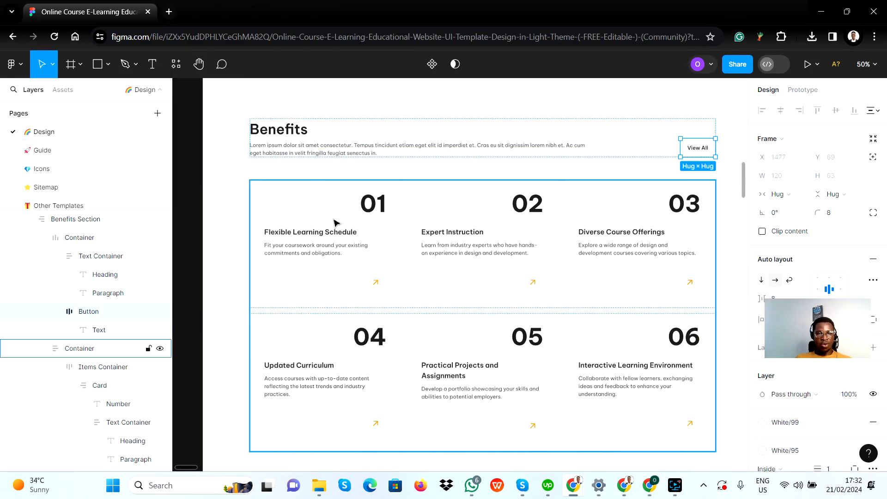
left_click(417, 190)
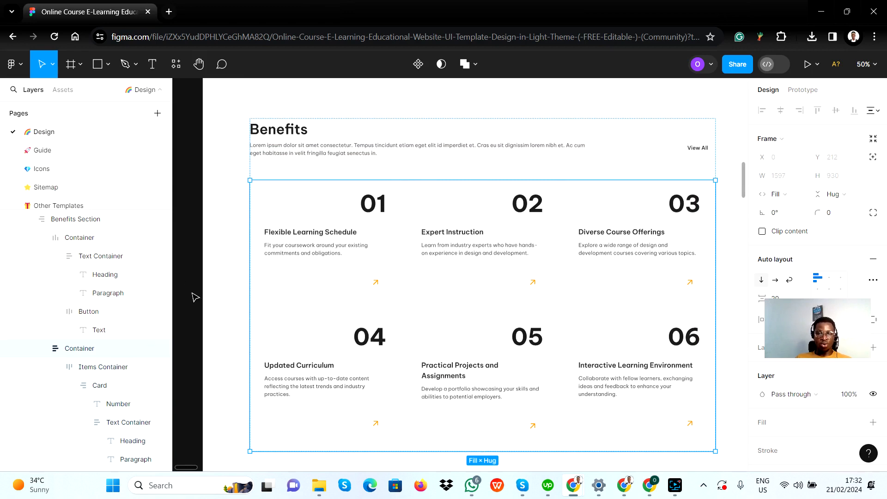
key("alt+Tab")
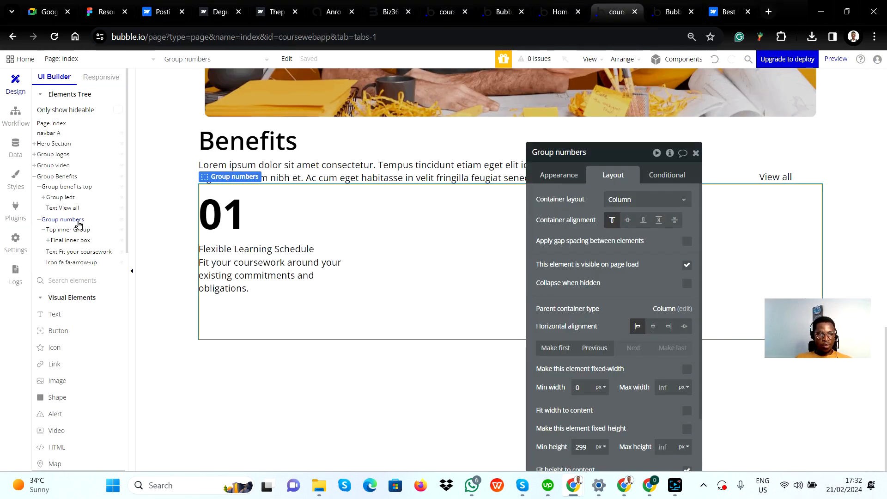
Compare Top inner Group in Bubble with the Figma Items Container that holds cards 01 to 03
left_click(67, 232)
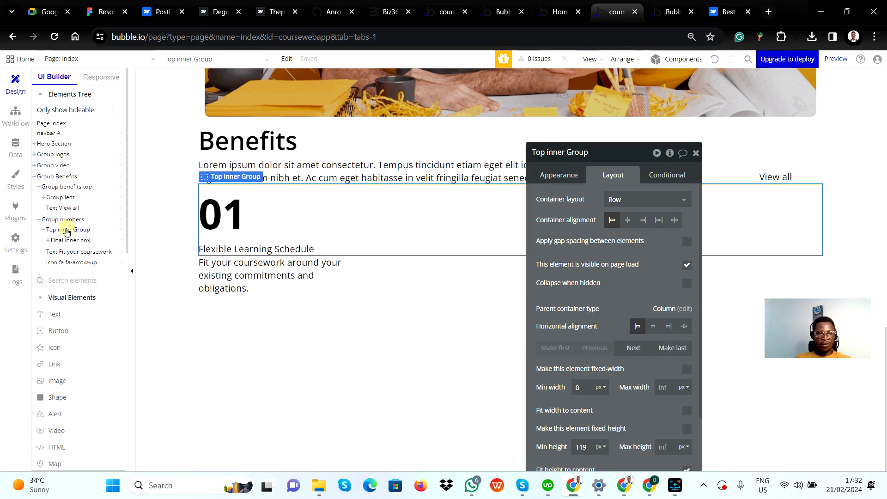
key("alt+Tab")
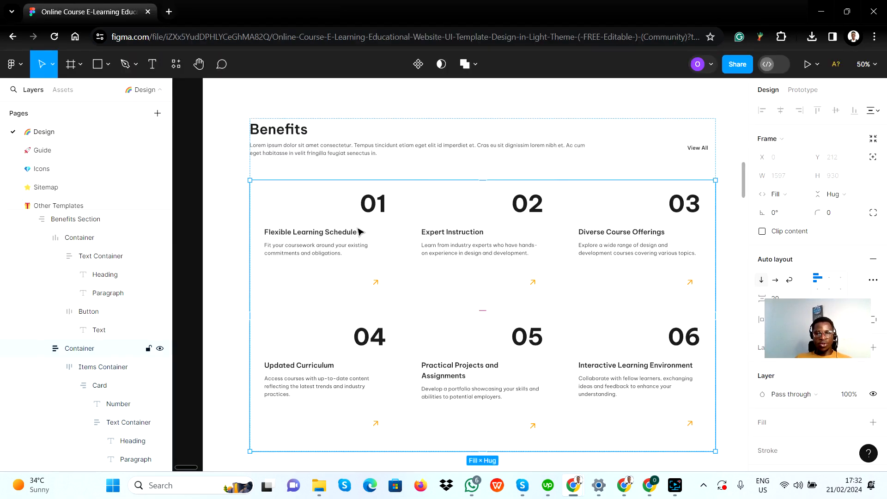
left_click(407, 301)
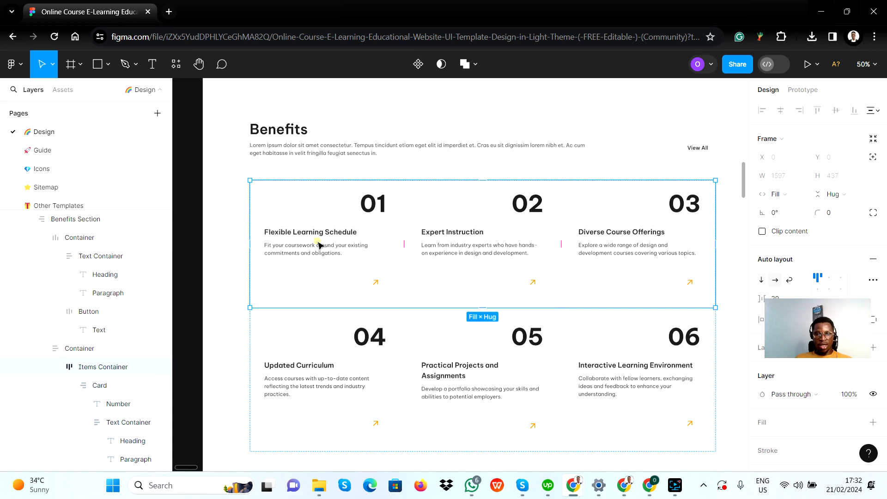
key("alt+Tab")
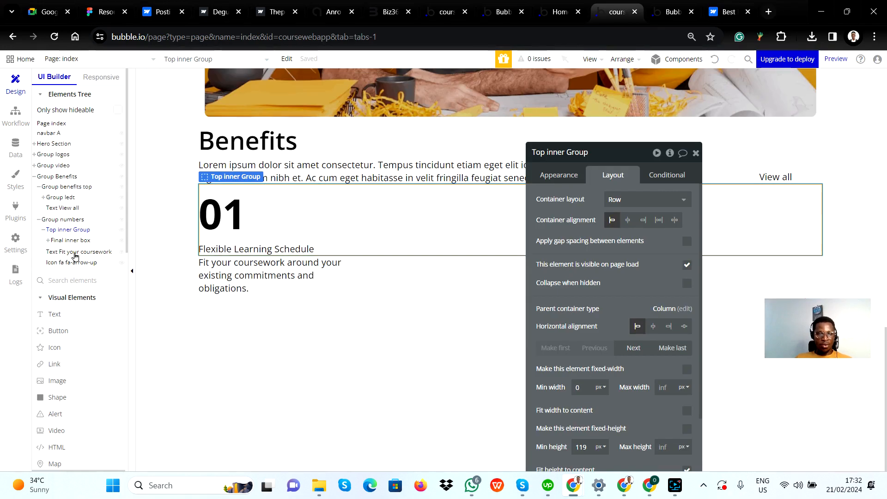
Compare Final inner box and its 01 and Flexible Learning Schedule texts in Bubble with the first Card in Figma
left_click(71, 240)
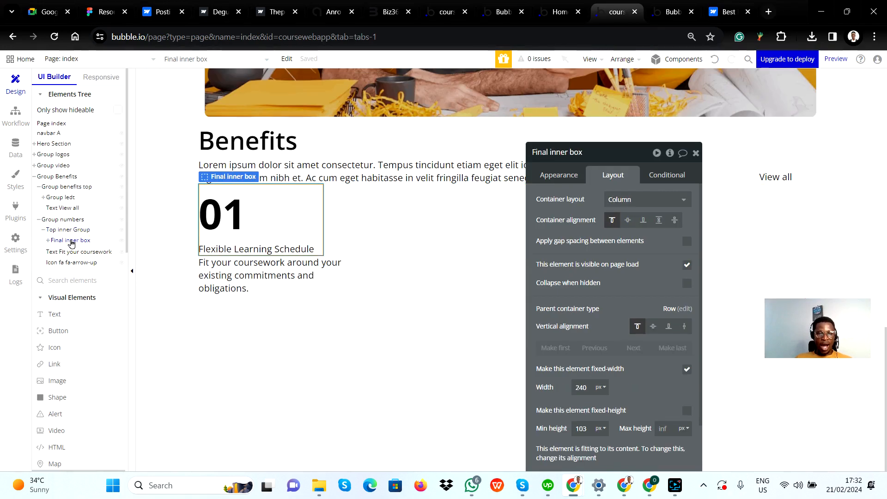
key("alt+Tab")
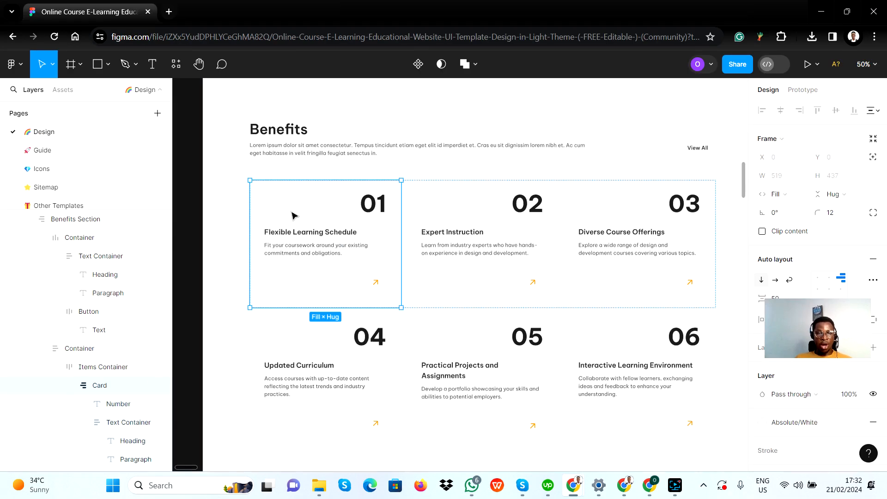
left_click(315, 220)
left_click(322, 205)
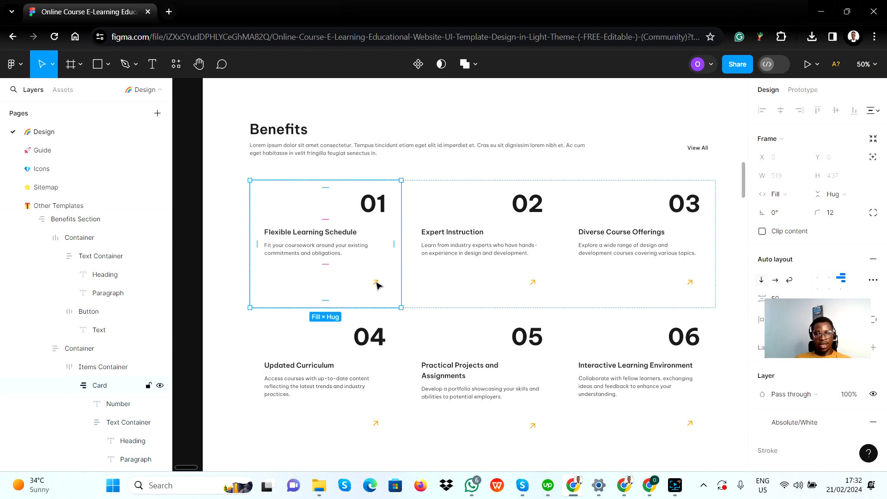
key("alt+Tab")
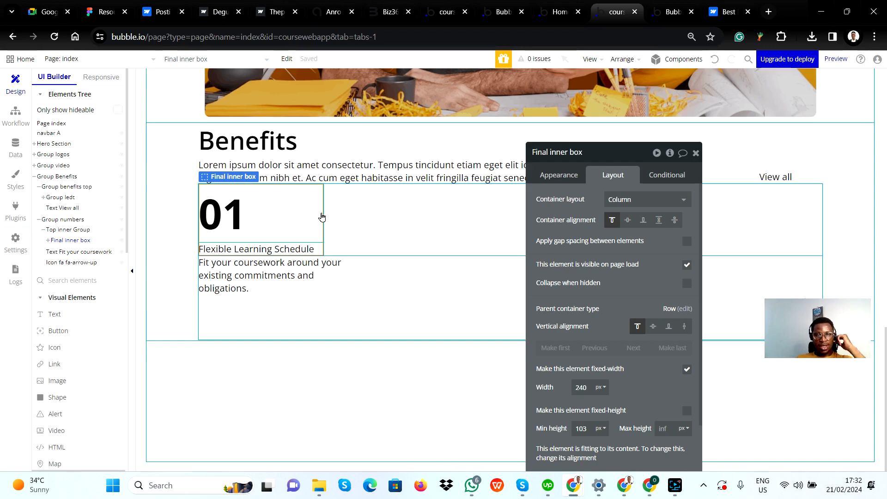
left_click(297, 215)
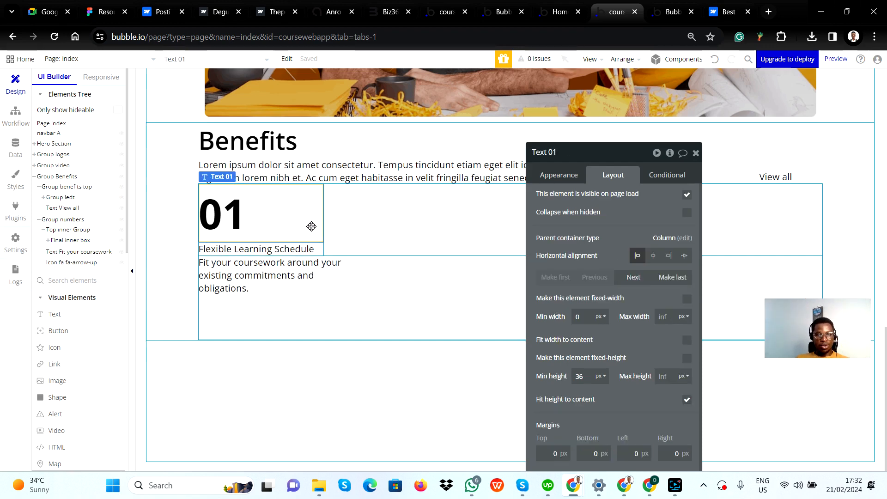
left_click(322, 250)
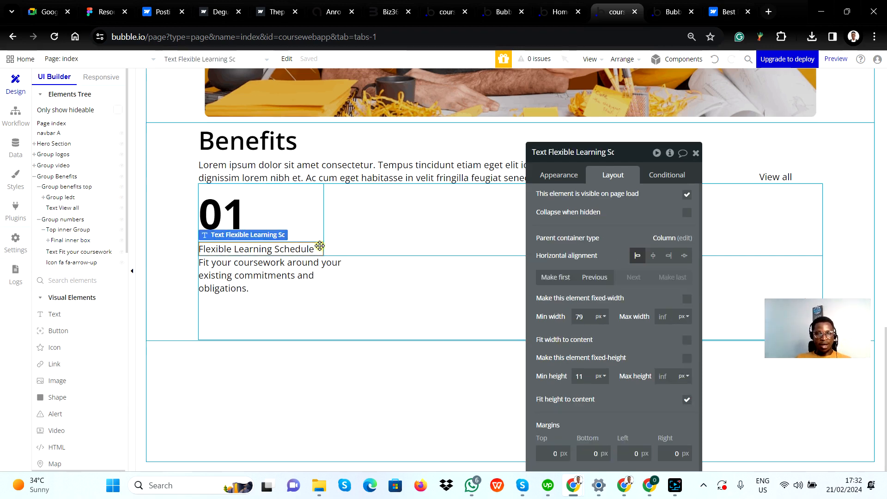
left_click(81, 241)
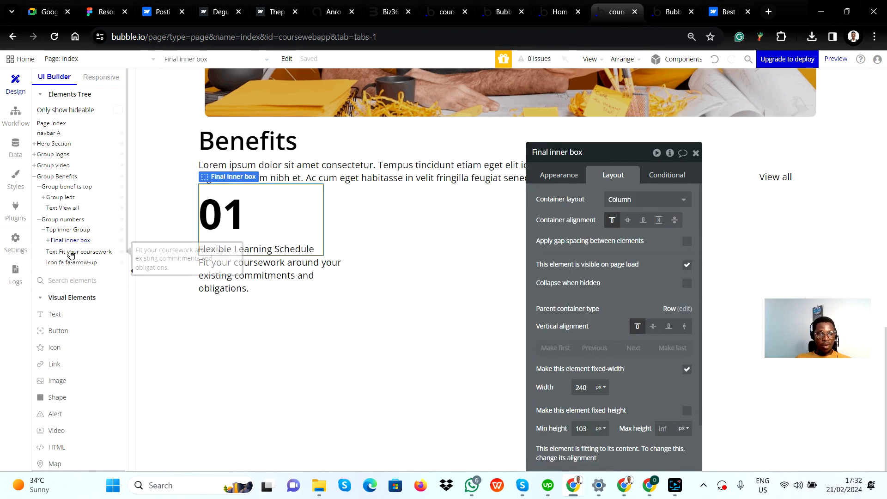
Expand Final inner box and nest the "Fit your coursework" text inside it, directly below the Flexible Learning Schedule text
left_click(70, 253)
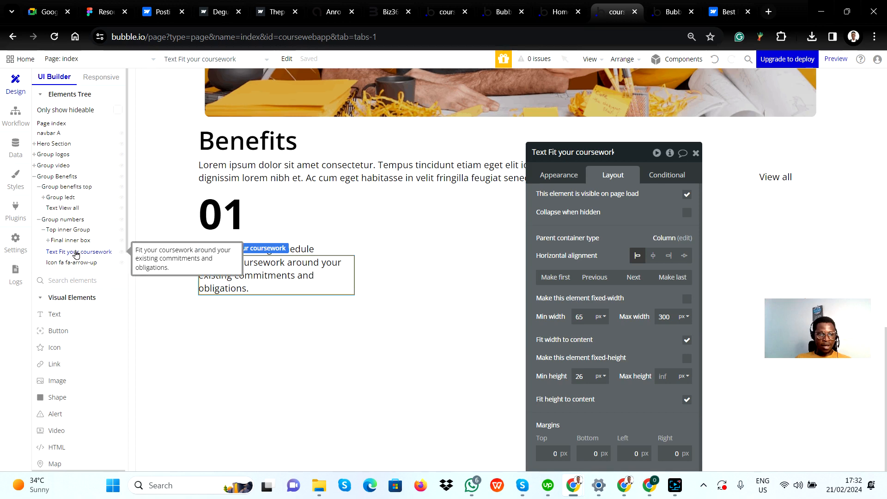
left_click(60, 241)
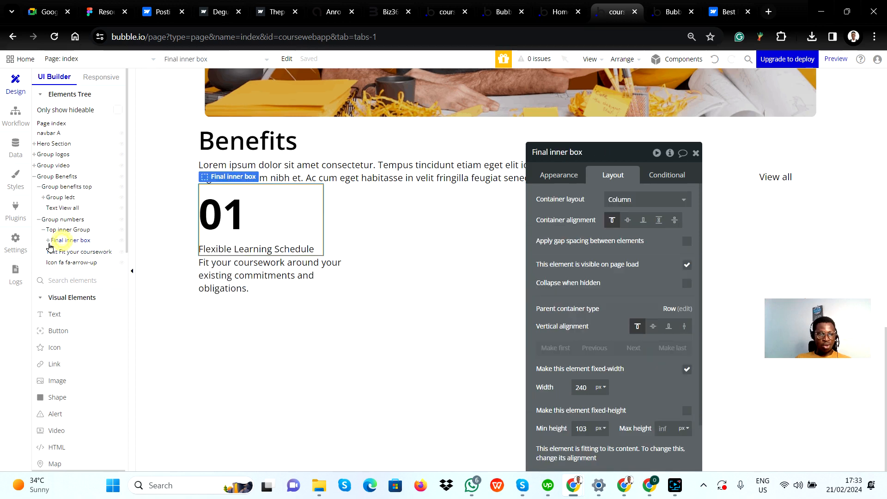
left_click(48, 240)
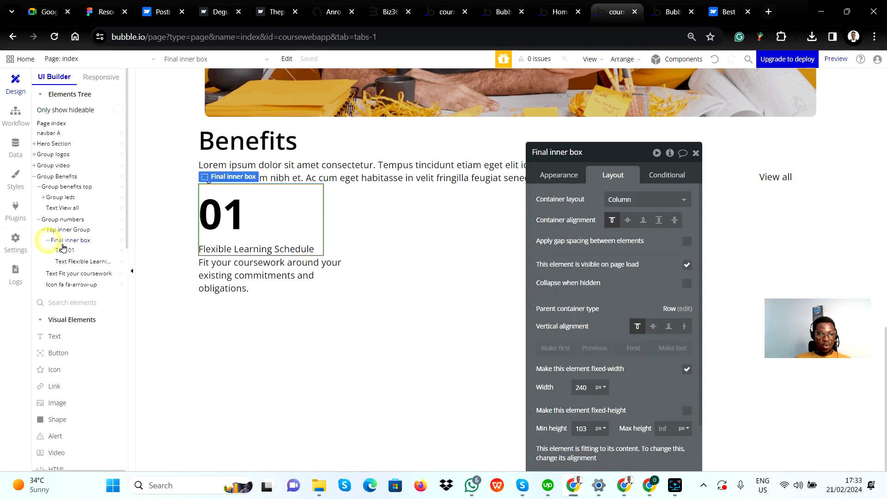
left_click(71, 273)
left_click(72, 262)
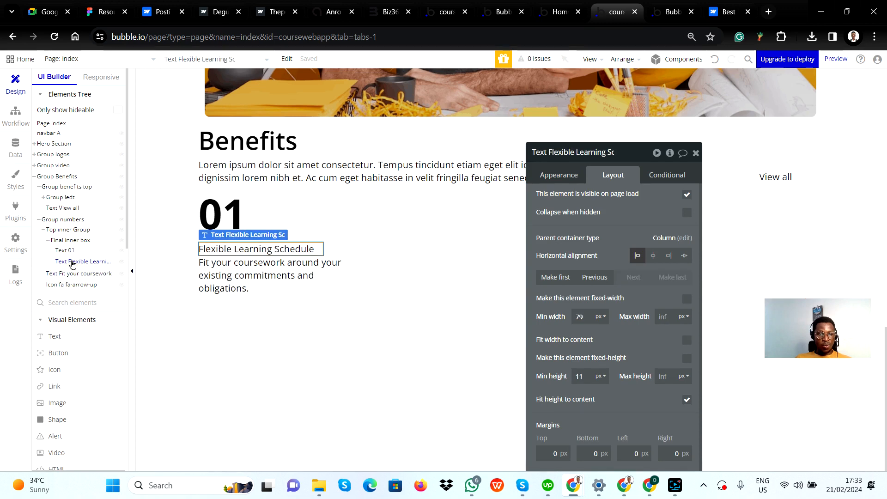
left_click(67, 275)
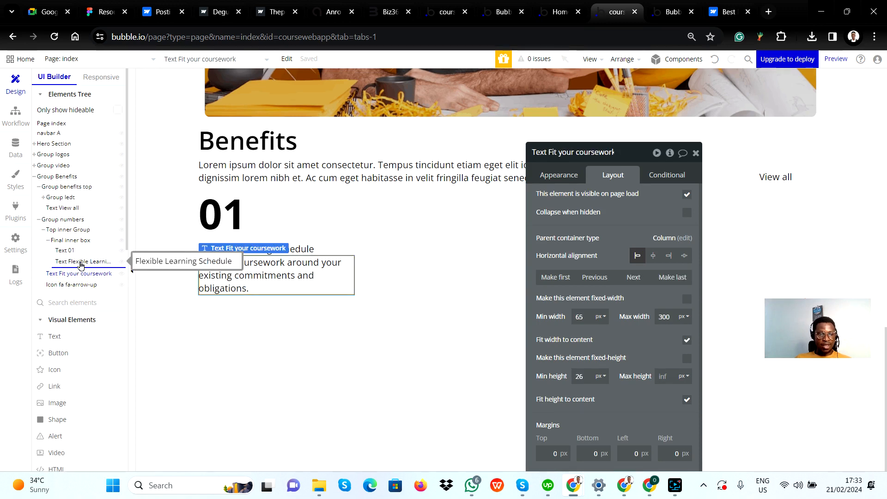
left_click_drag(80, 264, 80, 266)
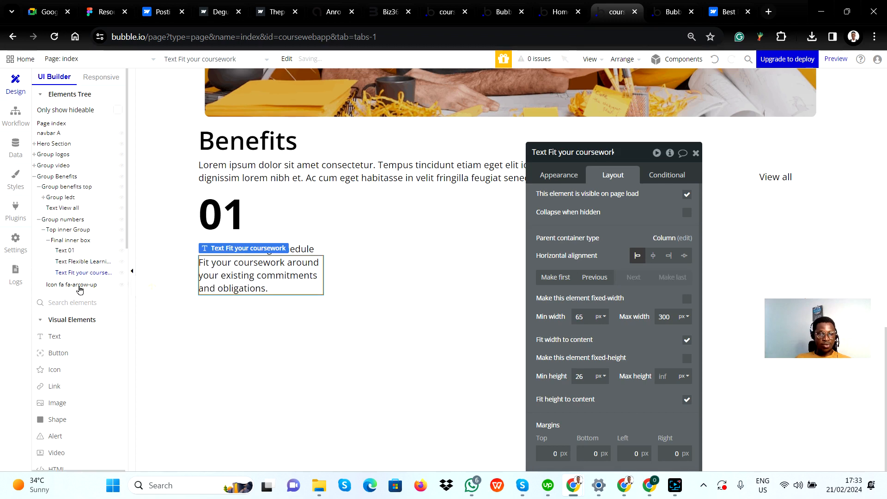
Nest the fa-arrow-up icon inside Final inner box, below the "Fit your coursework" text
left_click(69, 287)
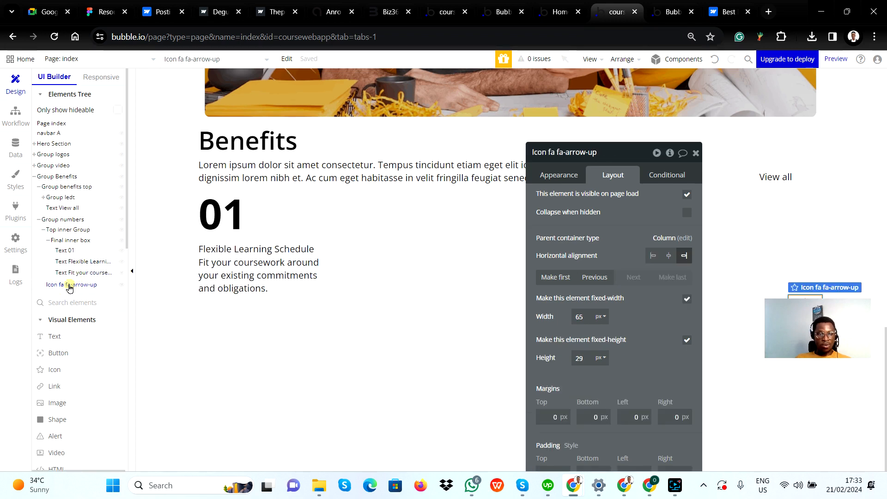
left_click_drag(69, 286, 123, 281)
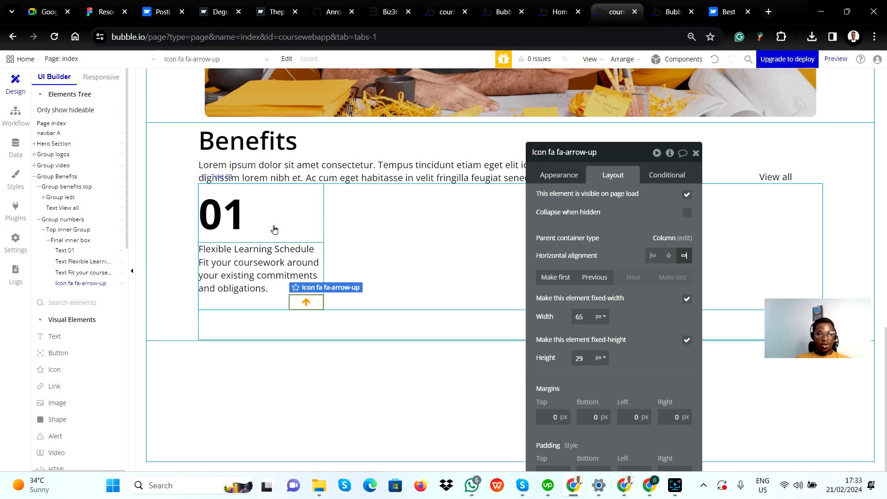
left_click(68, 241)
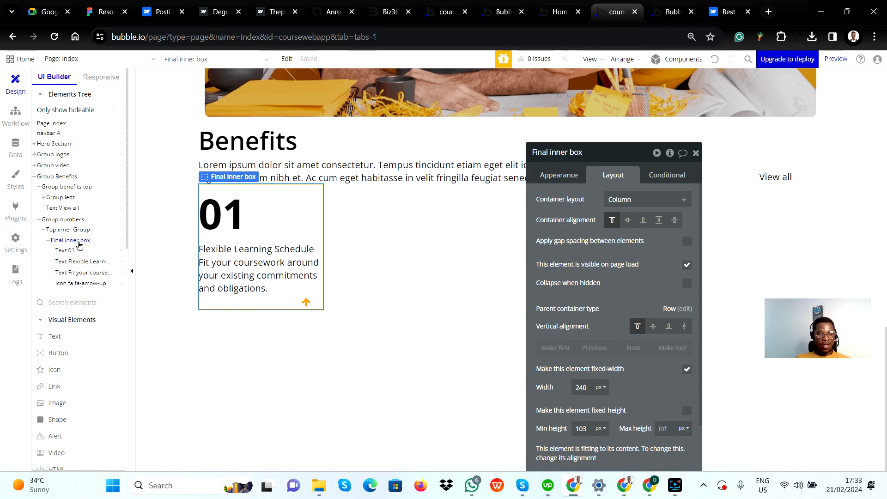
Examine cards 01, 02 and 03 and their parent Items Container in Figma, and compare them with Final inner box in Bubble
key("alt+Tab")
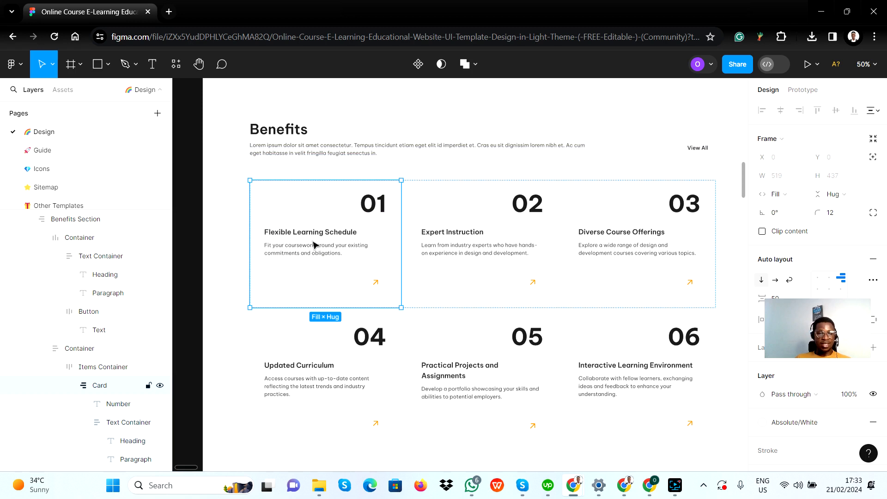
left_click(563, 301)
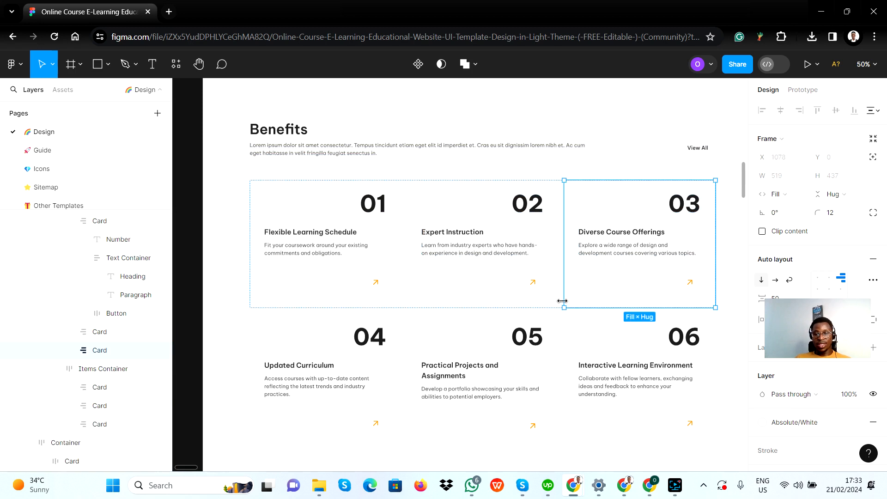
left_click(400, 303)
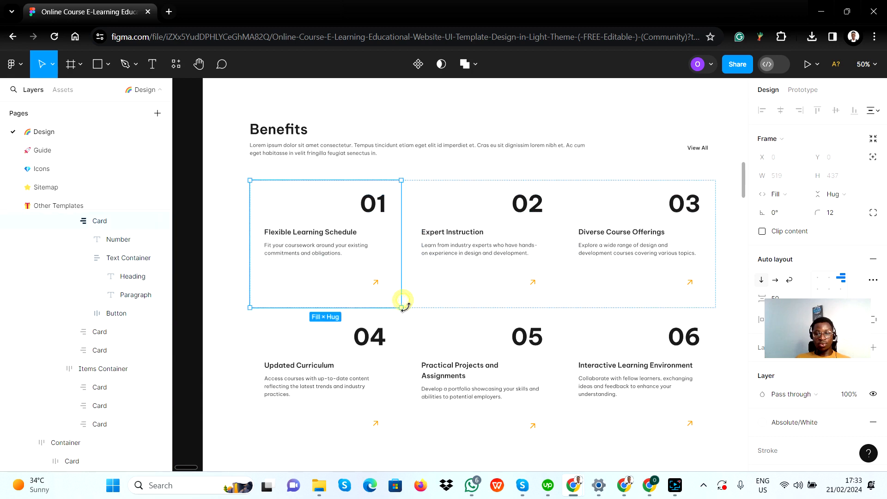
left_click(416, 306)
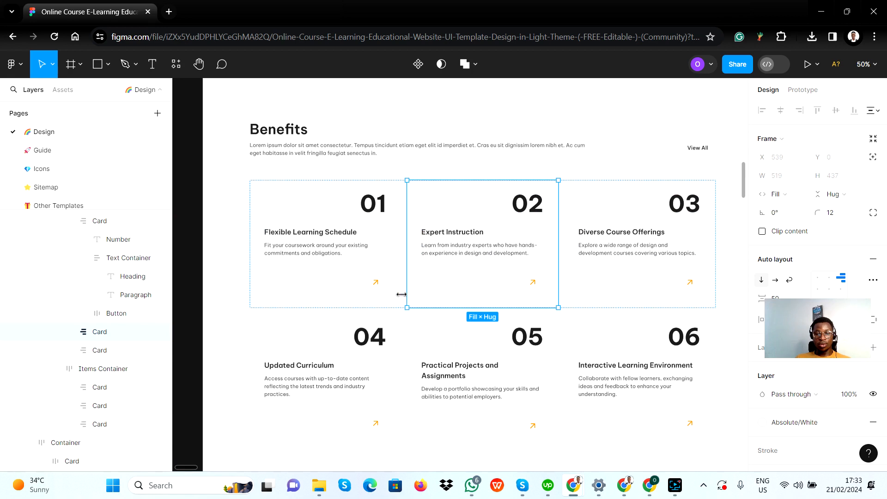
left_click(406, 316)
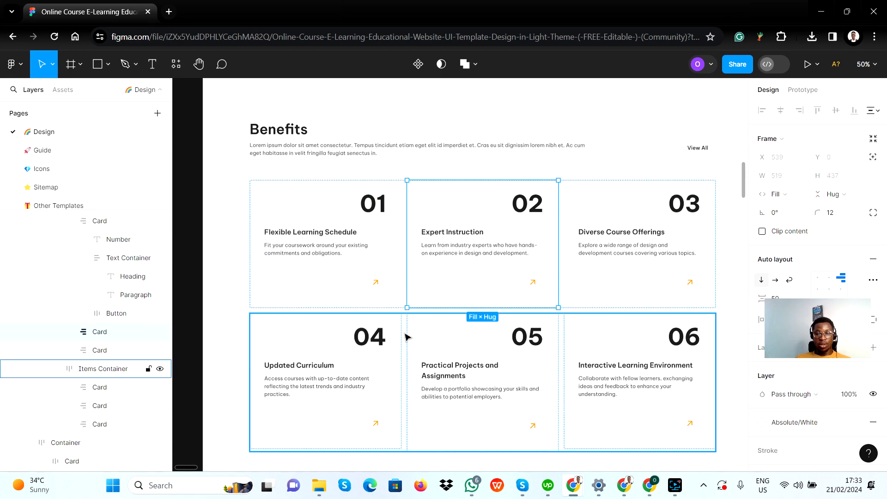
left_click(407, 301)
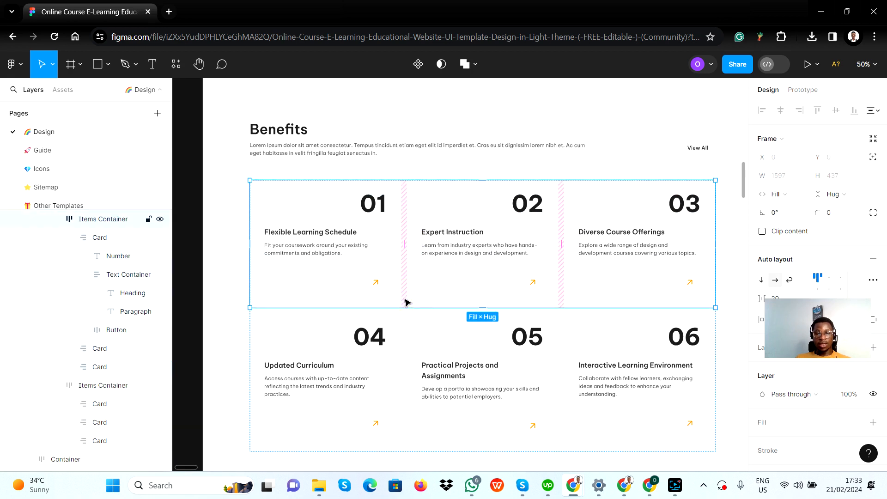
key("alt+Tab")
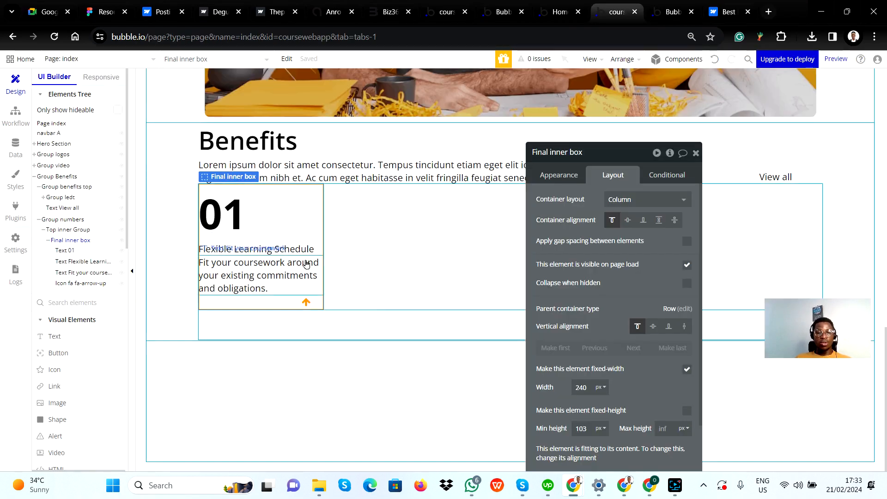
Compare the placement of the number 01 in the Figma card with Text 01 in Bubble's Final inner box
key("alt+Tab")
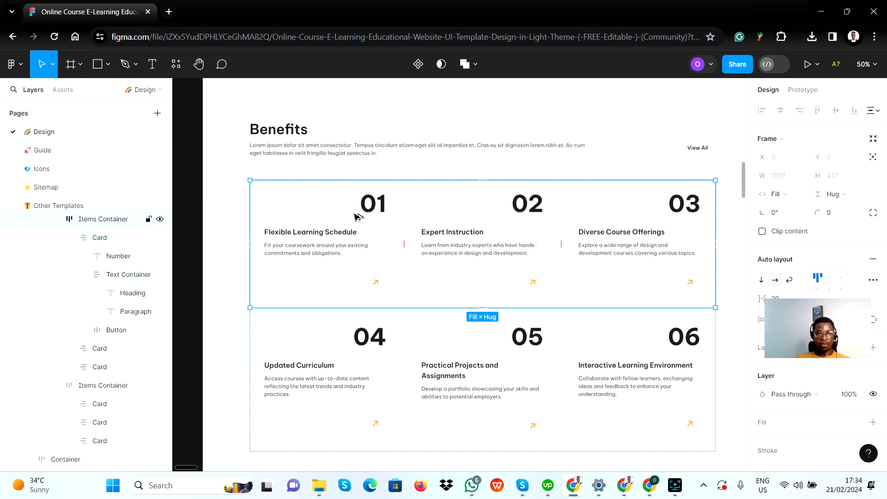
key("alt+Tab")
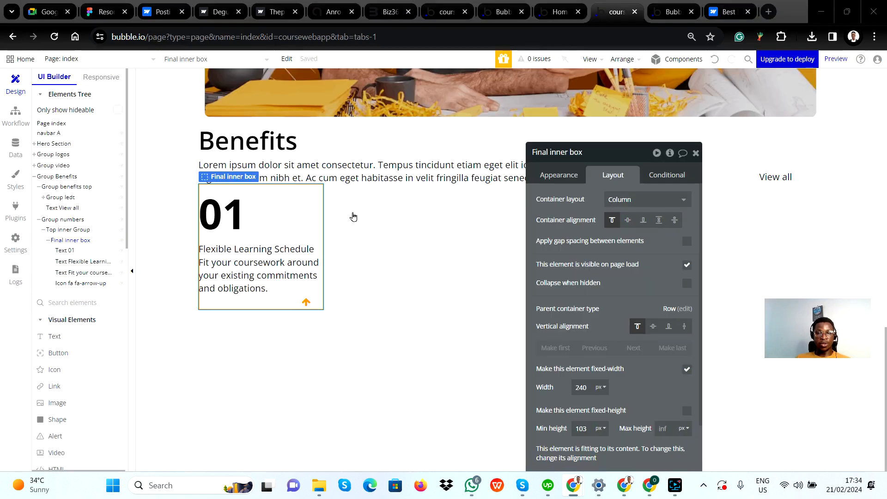
left_click(260, 212)
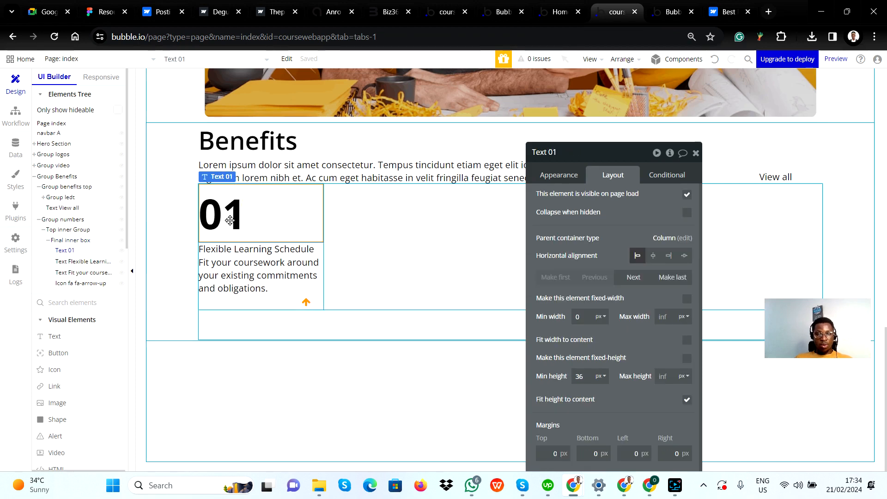
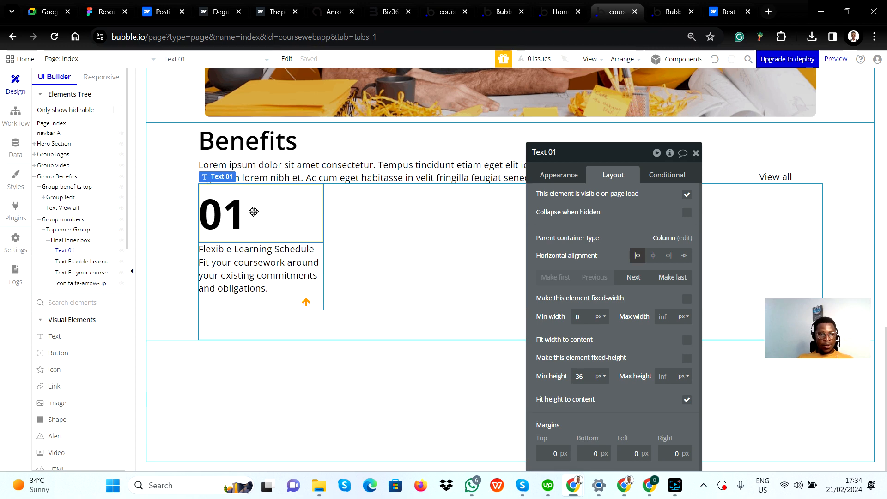
Check the number 01's placement in Figma, and in Bubble align Text 01 horizontally right with its width fitted to content
key("alt+Tab")
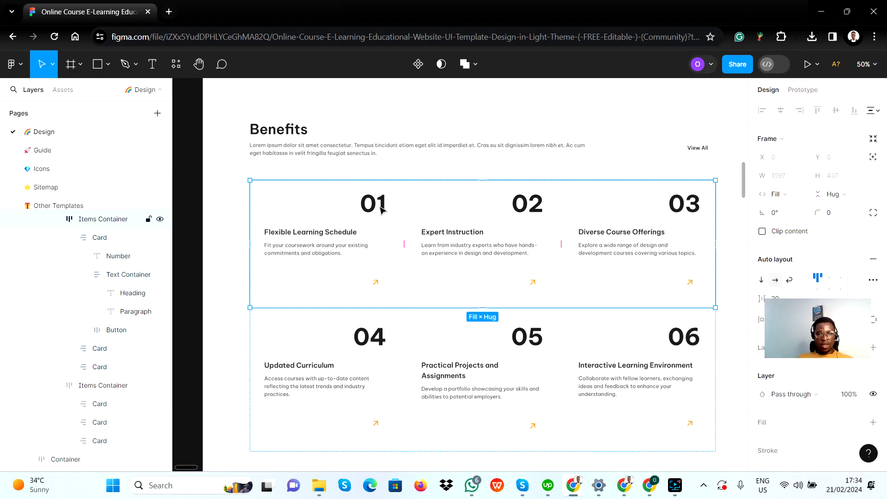
key("alt+Tab")
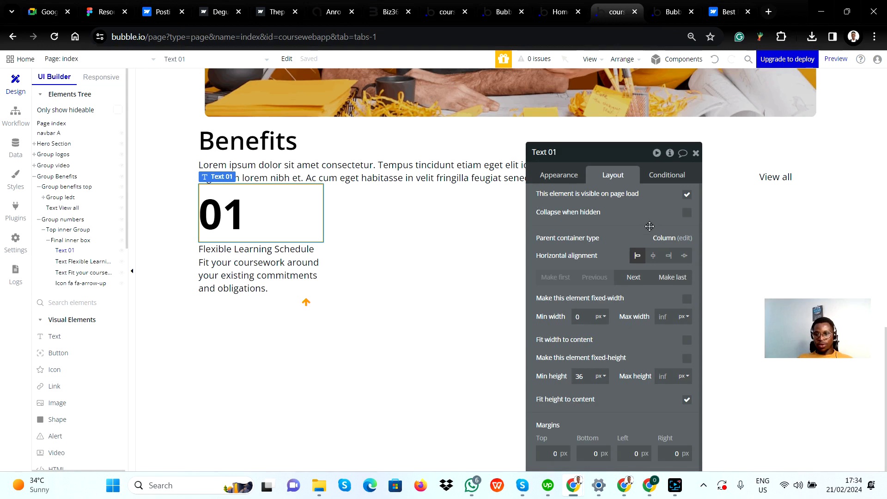
left_click(668, 257)
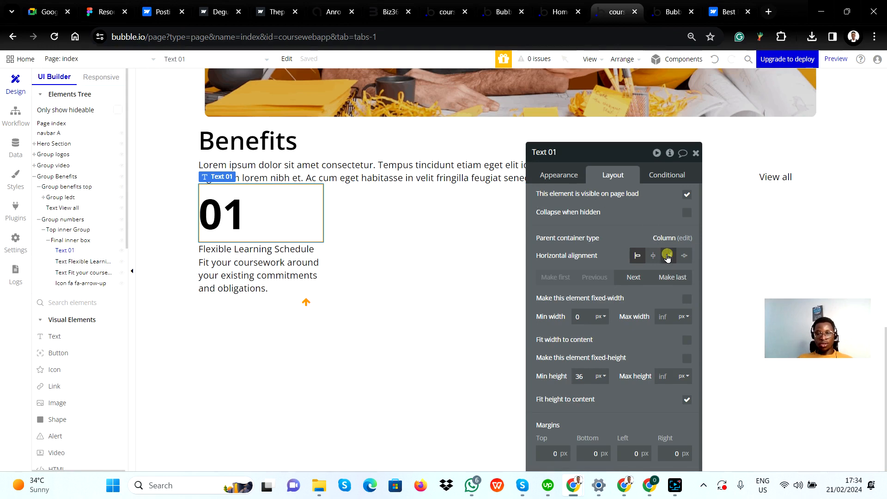
scroll(604, 272, "down", 1)
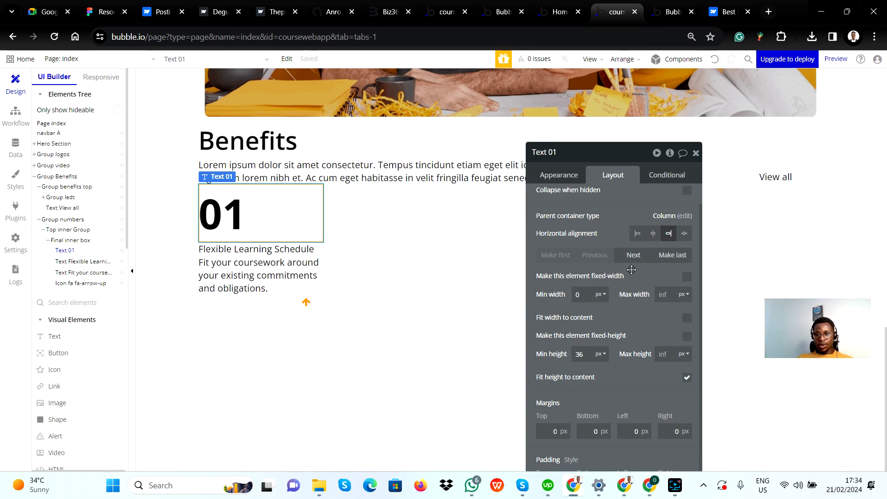
scroll(632, 269, "up", 1)
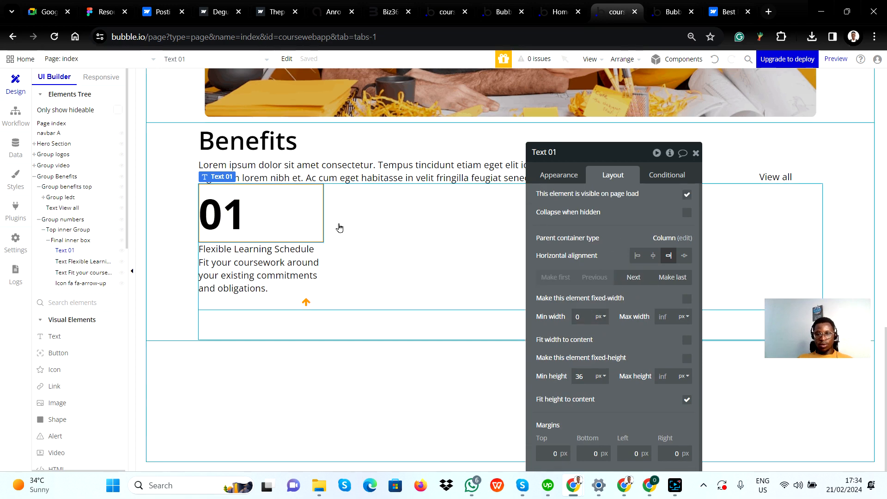
left_click(323, 250)
left_click(292, 210)
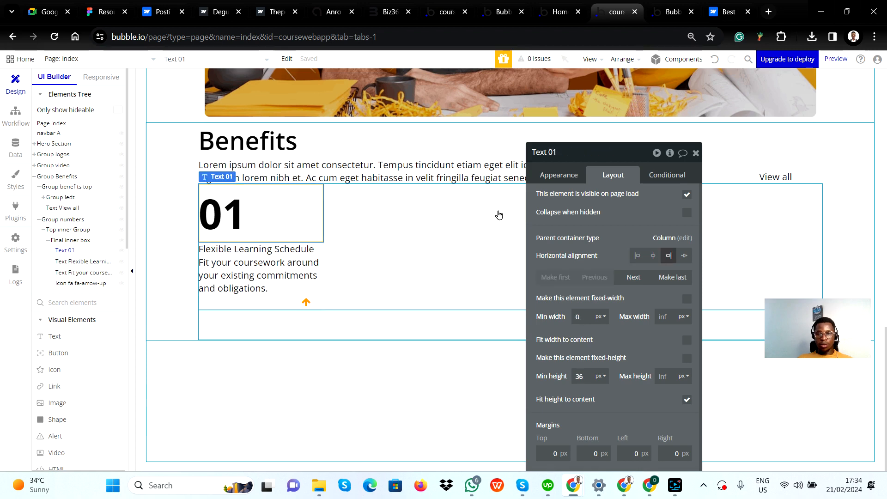
scroll(647, 356, "down", 1)
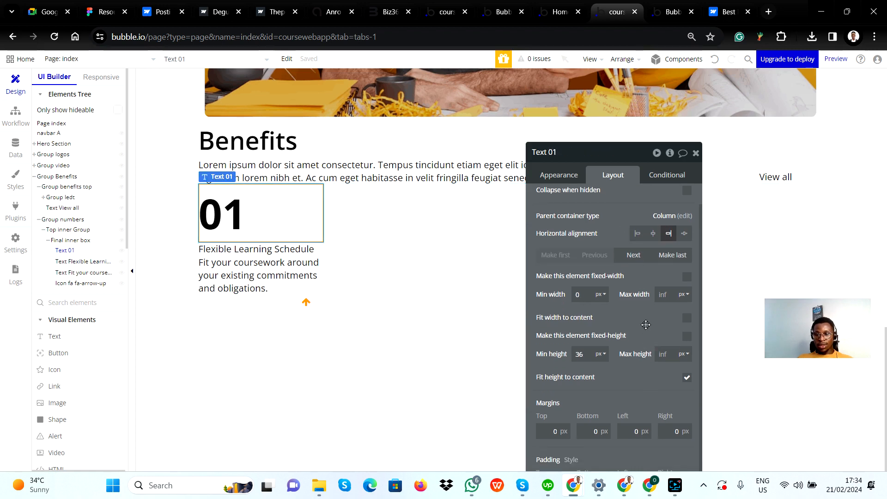
left_click(687, 319)
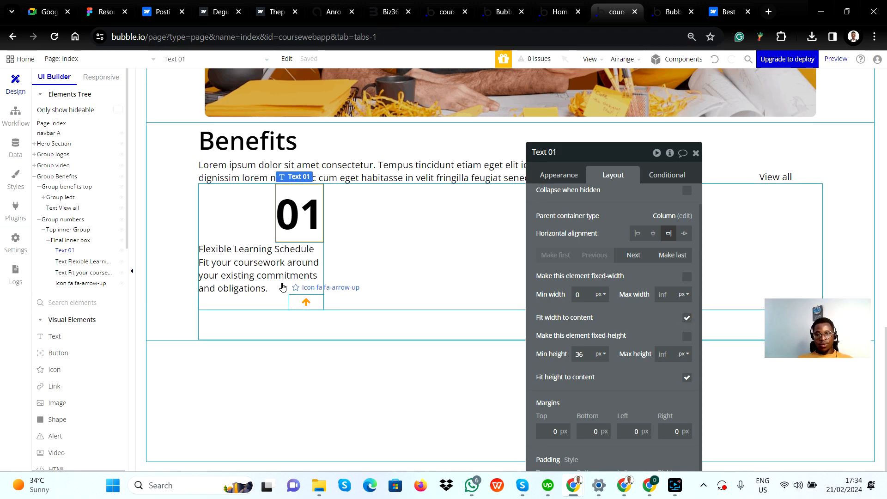
Try Text 01 without fitted width and with left and centred alignment, restoring the fitted width and right alignment
left_click(687, 318)
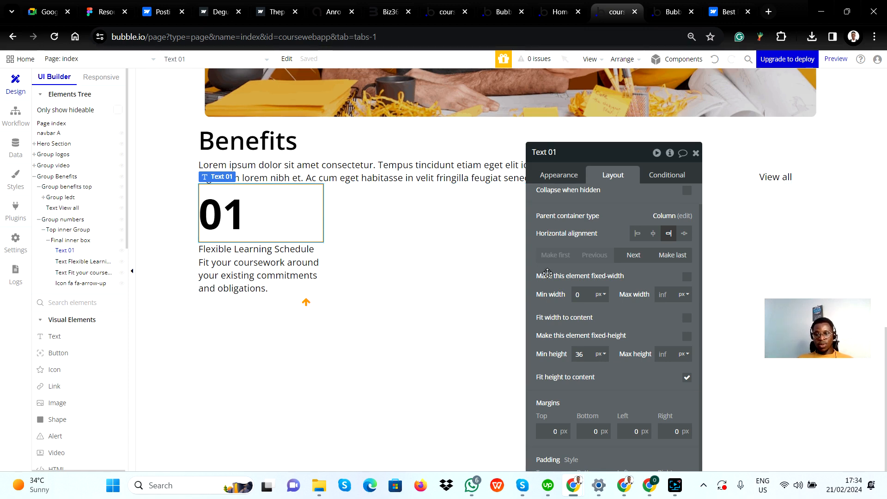
left_click(686, 318)
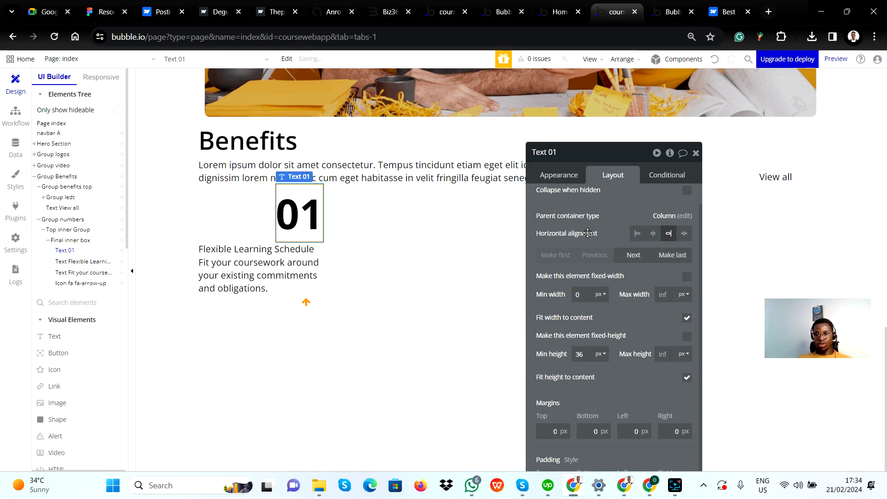
left_click(638, 234)
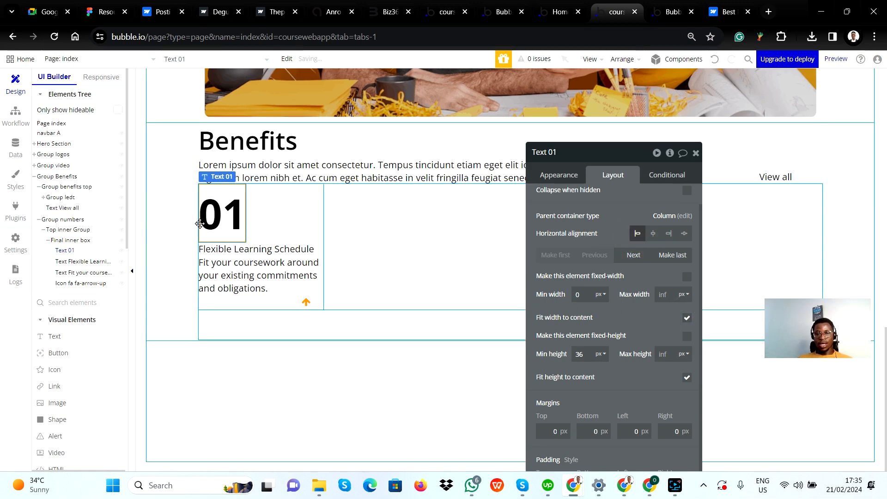
left_click(653, 234)
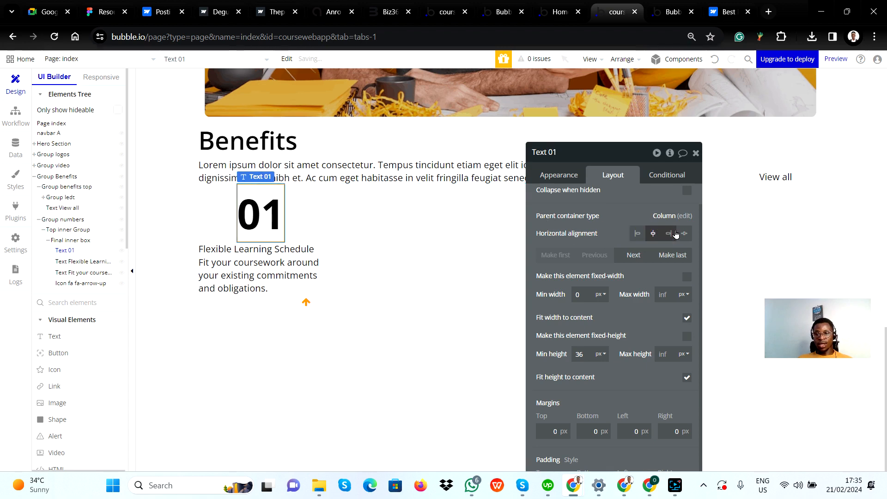
left_click(670, 233)
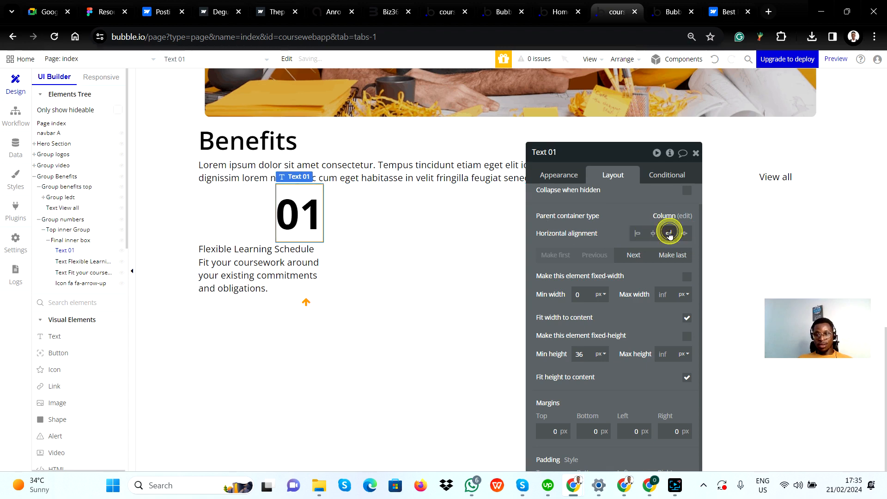
Select the Flexible Learning Schedule text in Bubble and inspect the typography of card 01's heading in Figma
left_click(244, 253)
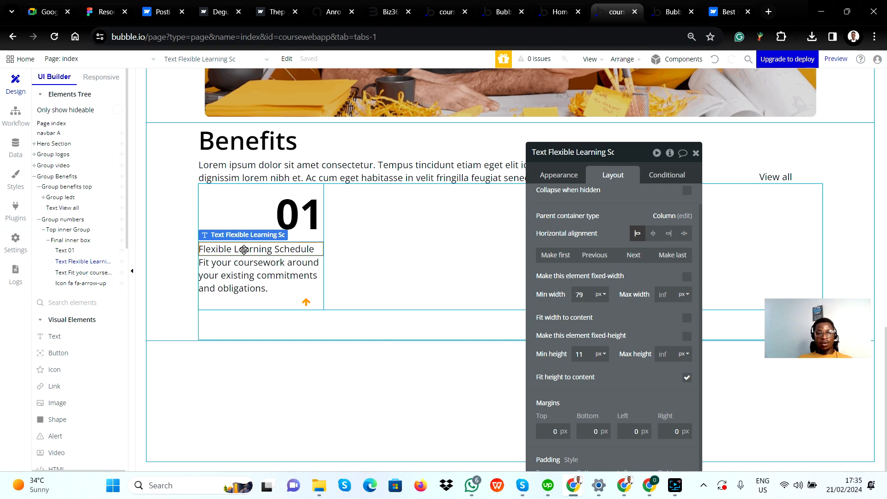
key("alt+Tab")
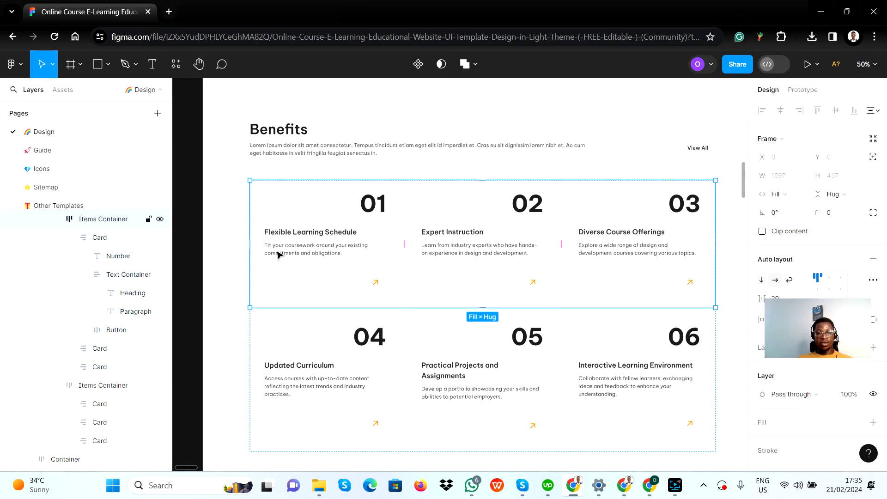
double_click(299, 235)
double_click(298, 235)
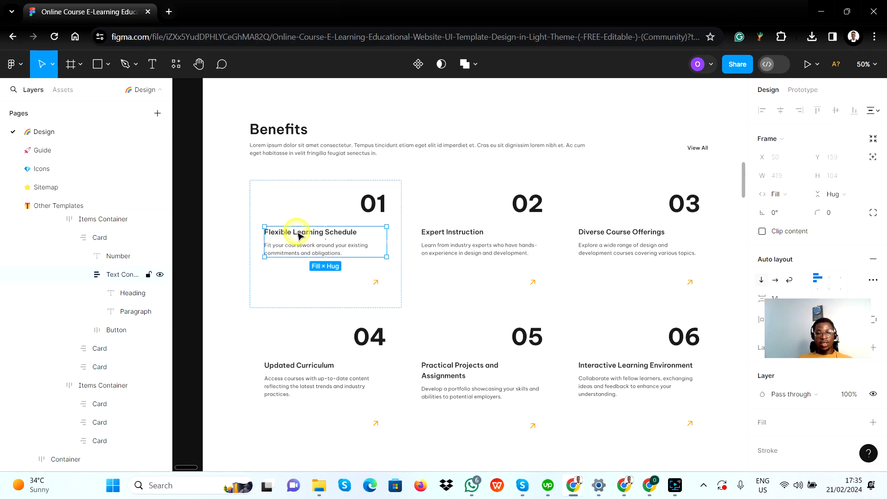
double_click(299, 236)
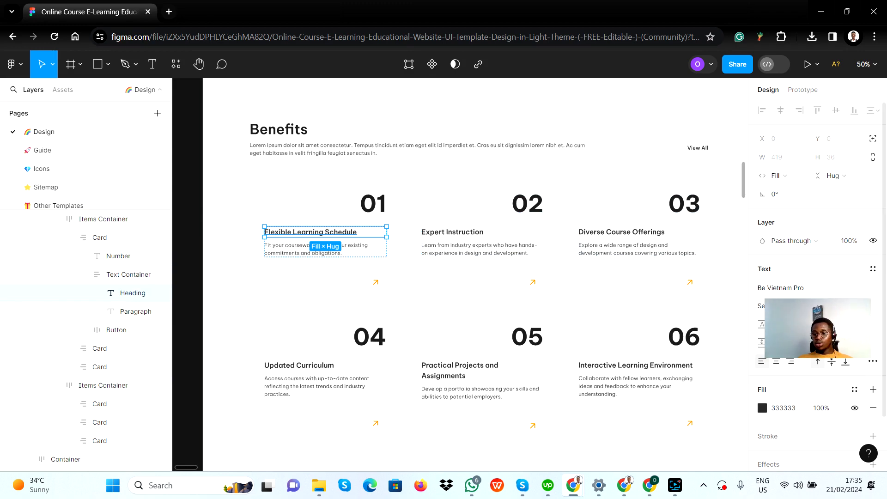
key("alt+Tab")
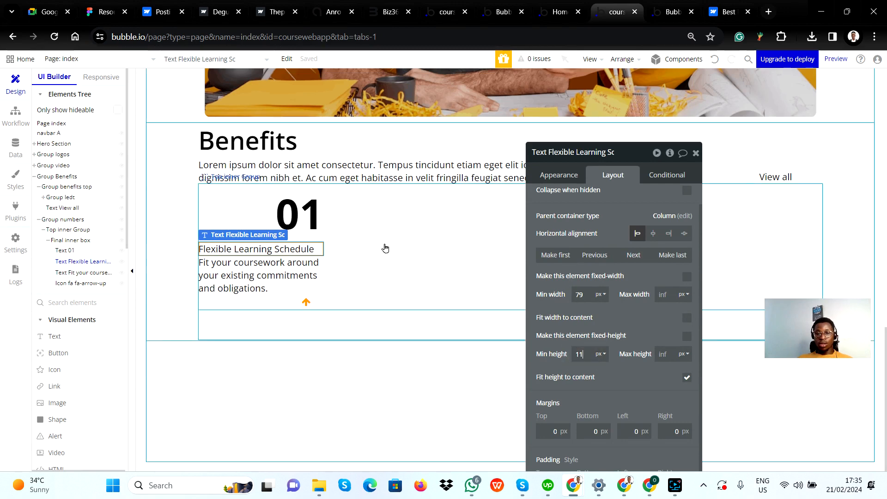
Set the Flexible Learning Schedule text in Bubble to a 24px font size and 600 (Semi Bold) weight
left_click(566, 175)
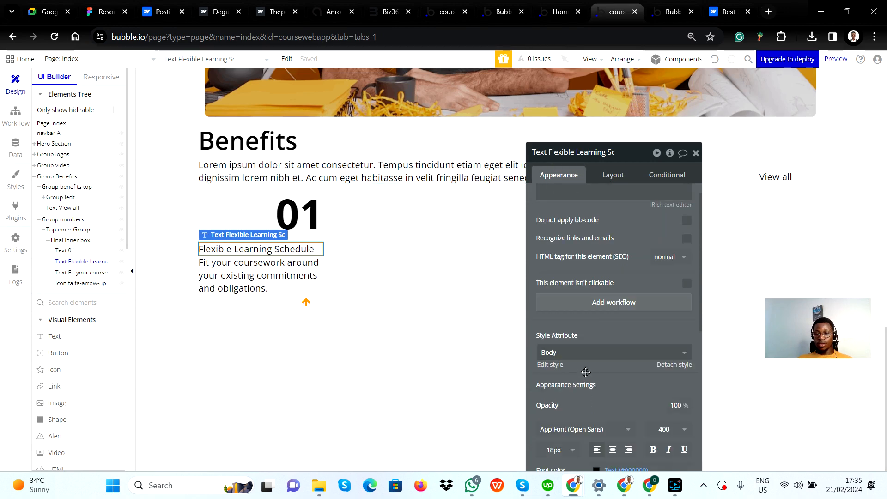
scroll(585, 372, "down", 3)
left_click(555, 334)
left_click(554, 334)
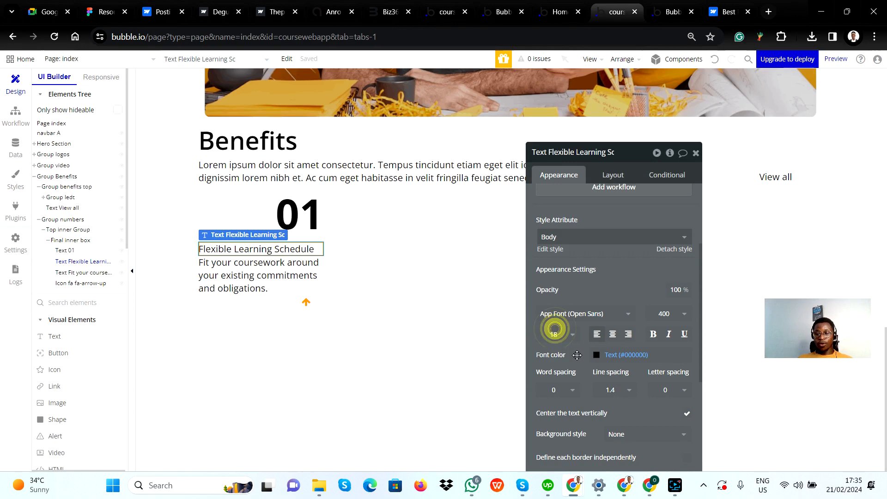
left_click(554, 334)
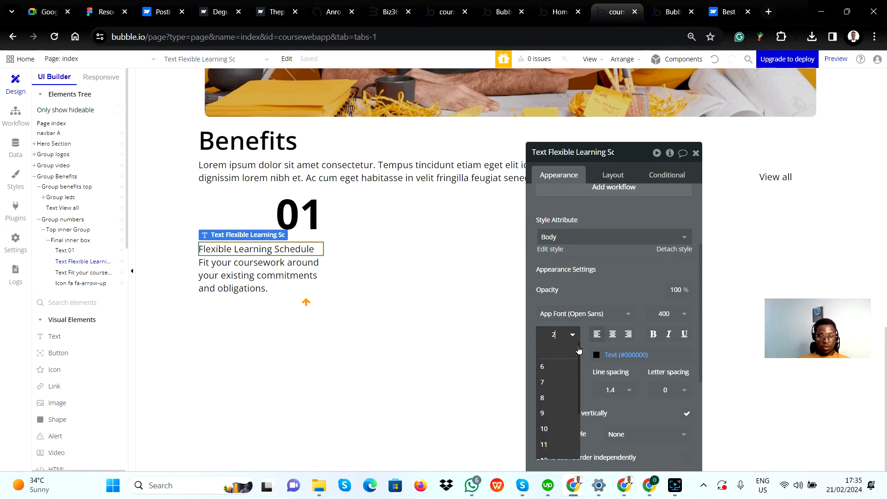
left_click(631, 284)
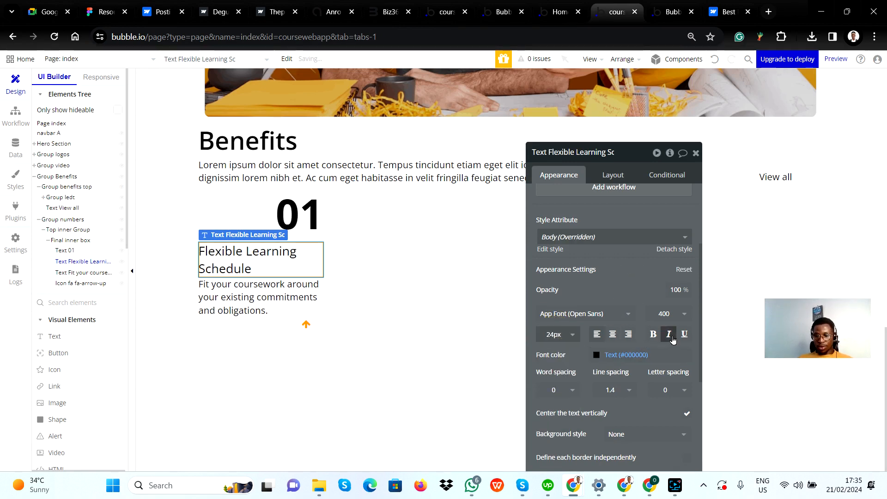
left_click(674, 316)
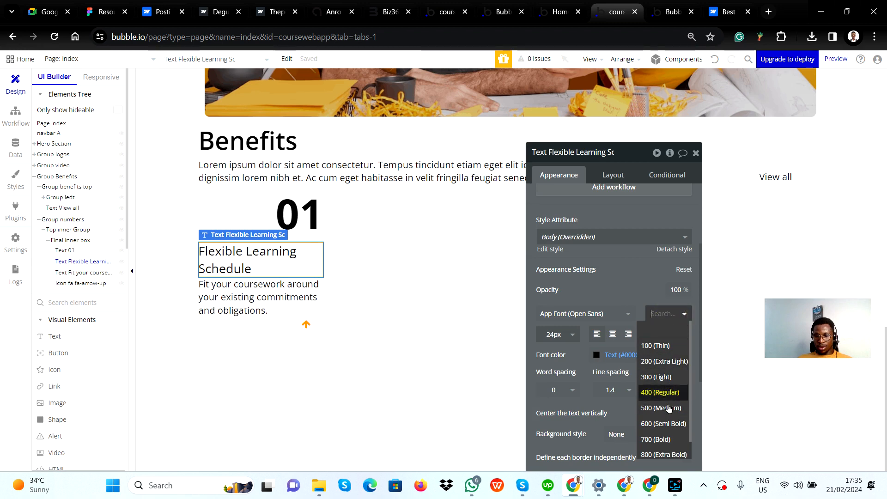
left_click(665, 424)
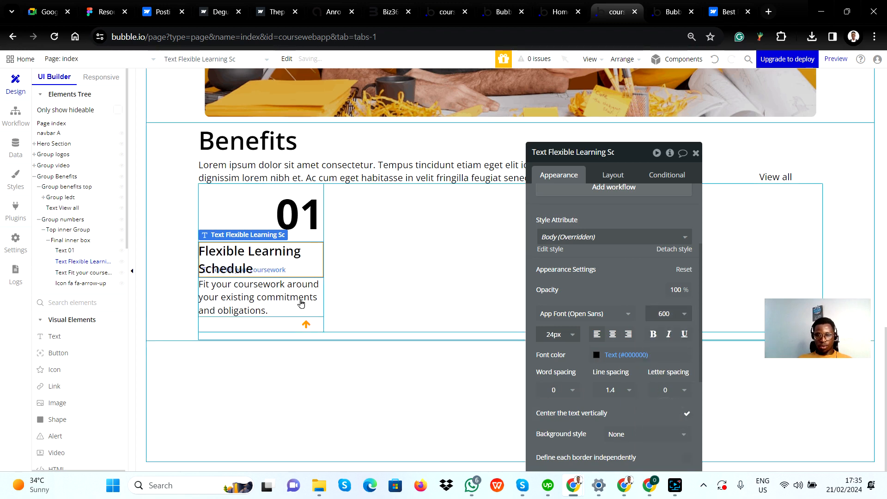
Inspect card 01's paragraph typography in Figma and set the "Fit your coursework" text in Bubble to 400 (Regular) weight
left_click(264, 301)
key("alt+Tab")
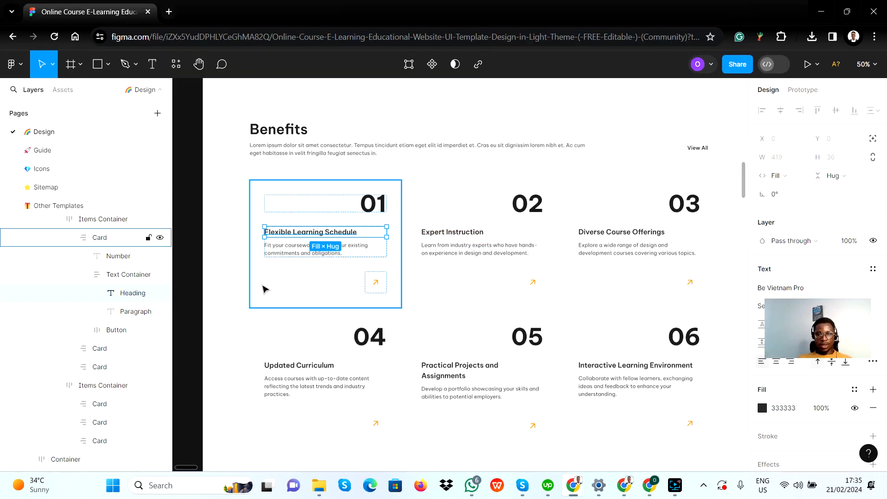
left_click(299, 249)
double_click(298, 249)
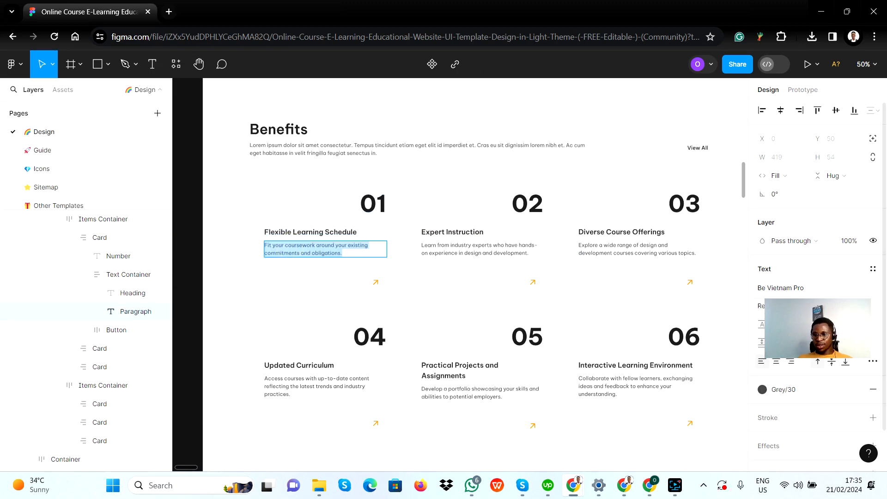
key("alt+Tab")
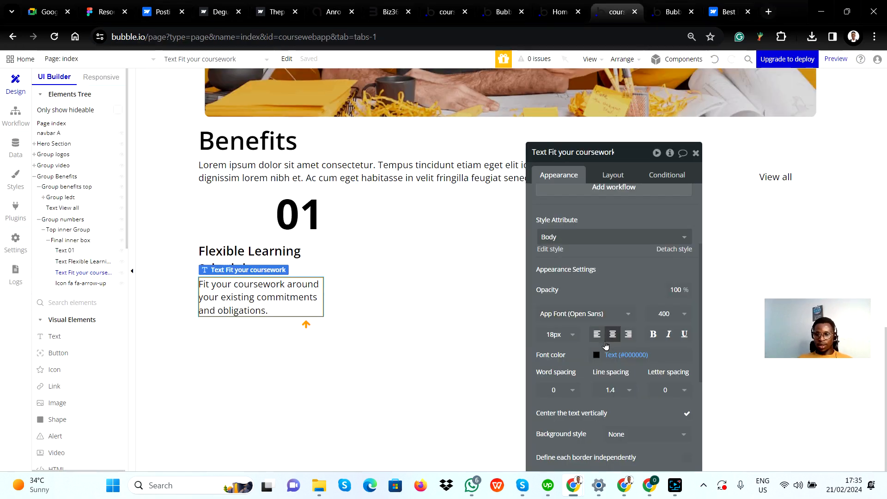
left_click(672, 314)
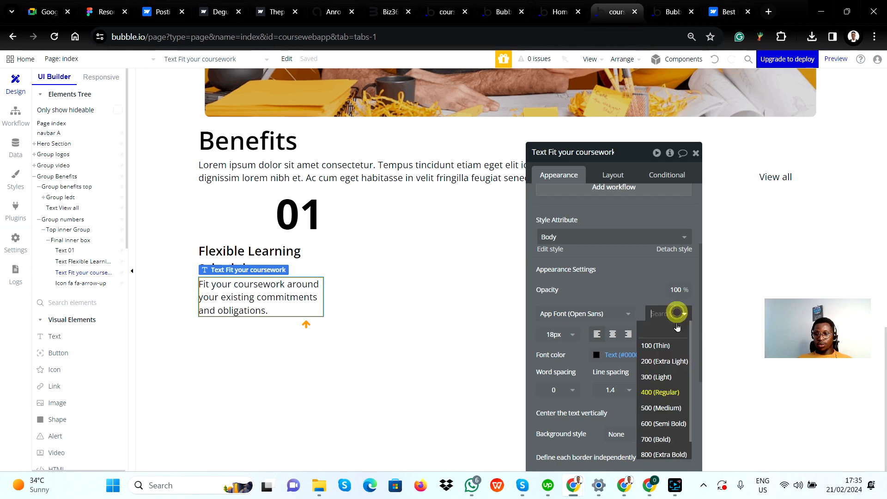
left_click(664, 391)
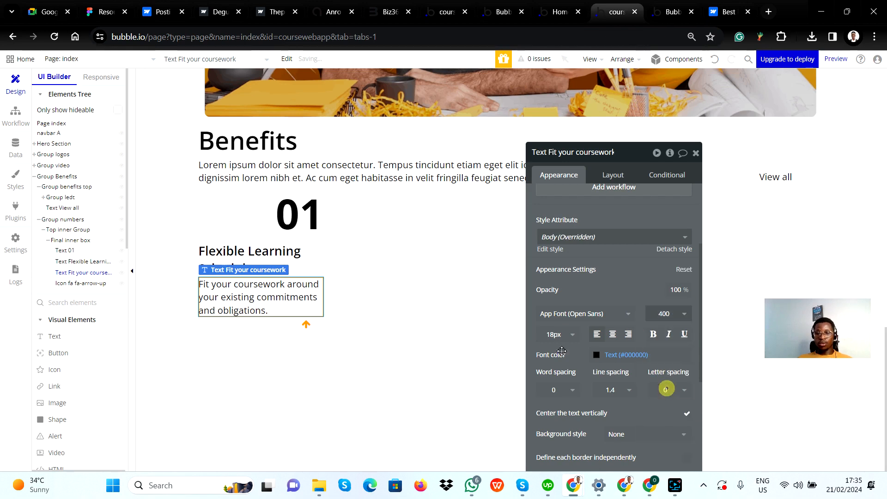
Select Top inner Group in Bubble and compare its heading, paragraph and arrow layout with card 01 in Figma
left_click(425, 267)
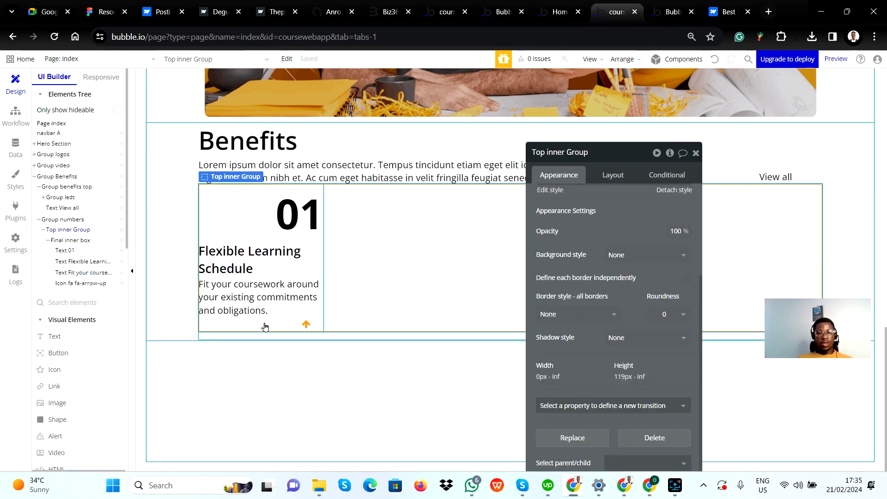
key("alt+Tab")
key("alt+Tab")
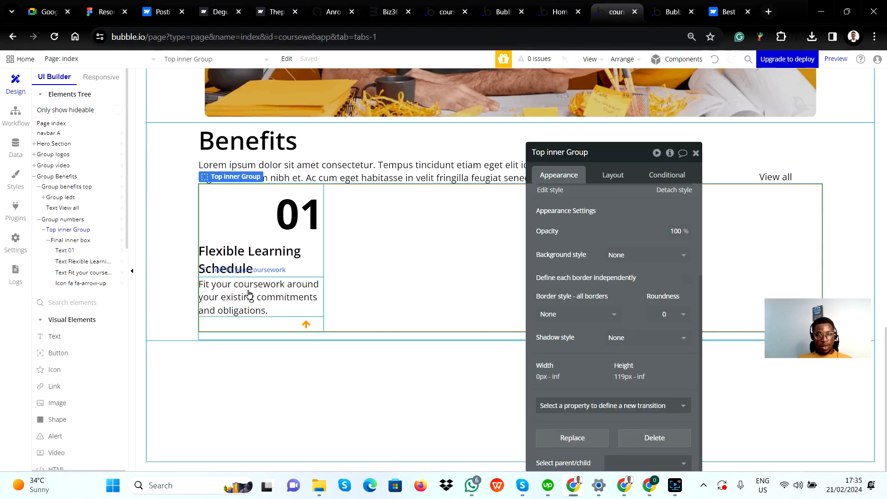
key("alt+Tab")
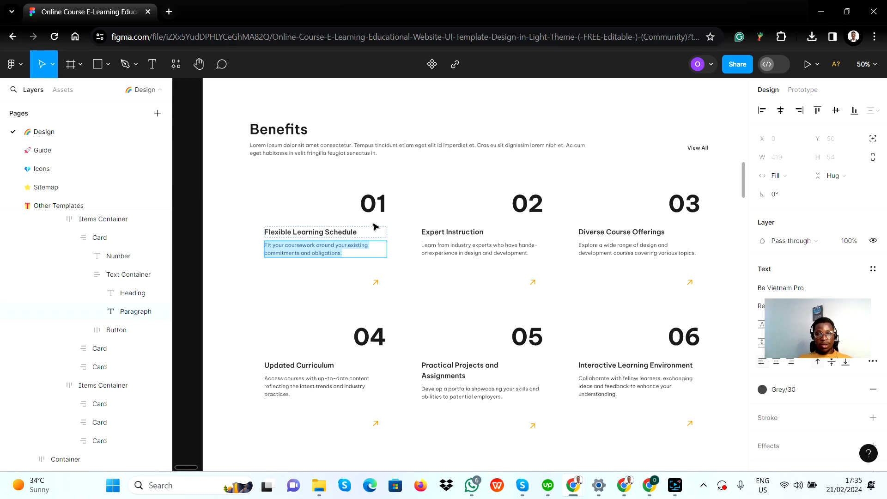
key("alt+Tab")
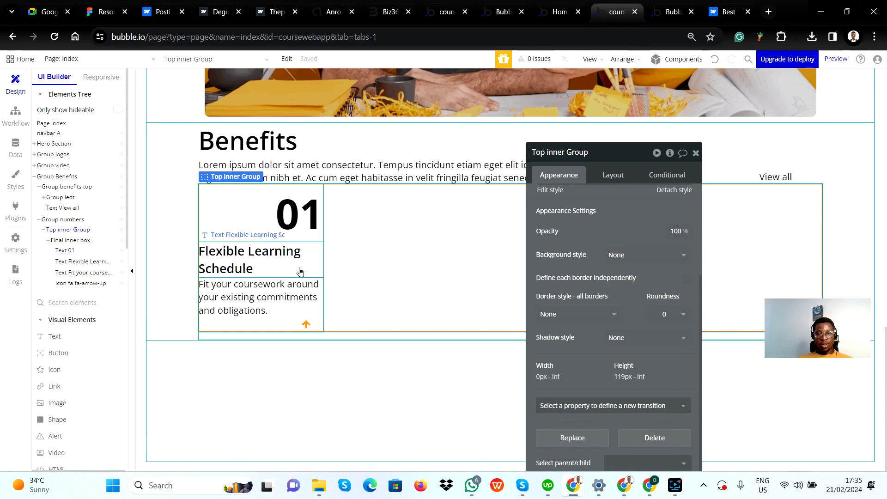
key("alt+Tab")
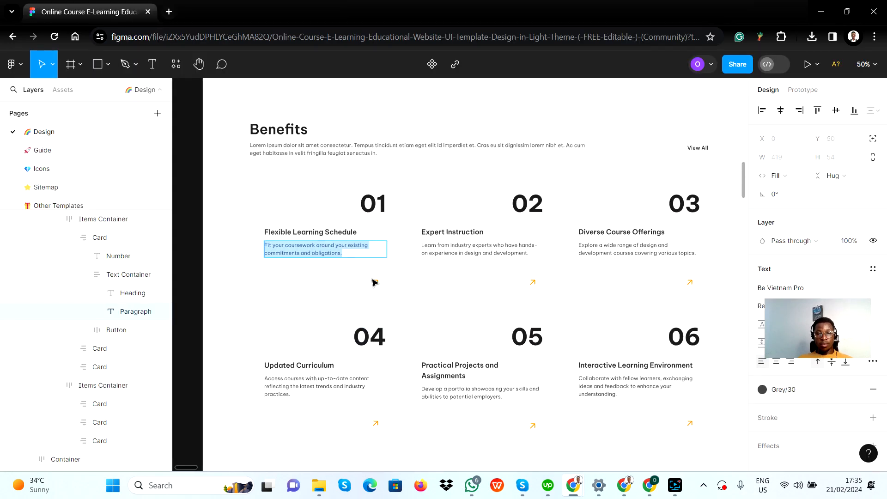
key("alt+Tab")
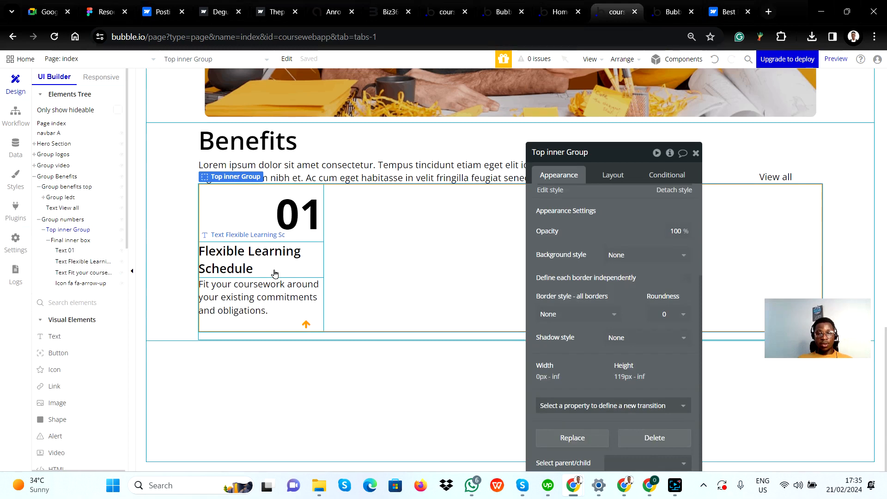
Compare card 01's spacing in Figma and enable gap spacing between elements for Final inner box in Bubble
key("alt+Tab")
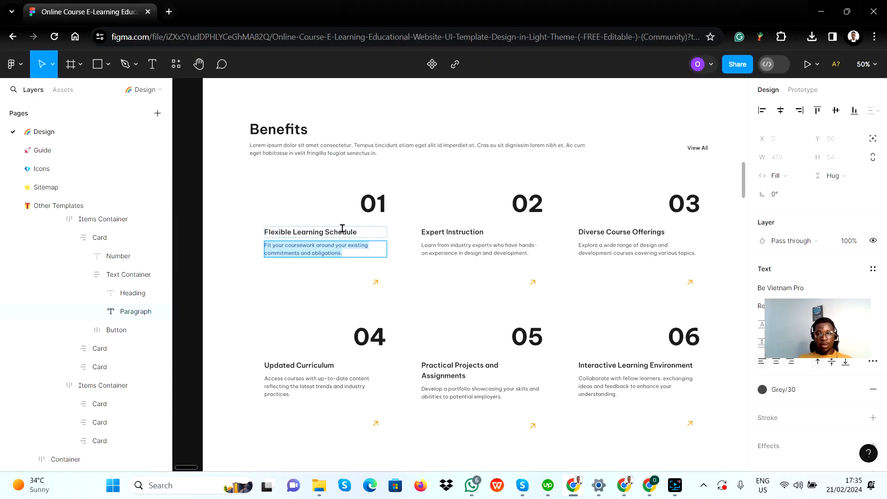
key("alt+Tab")
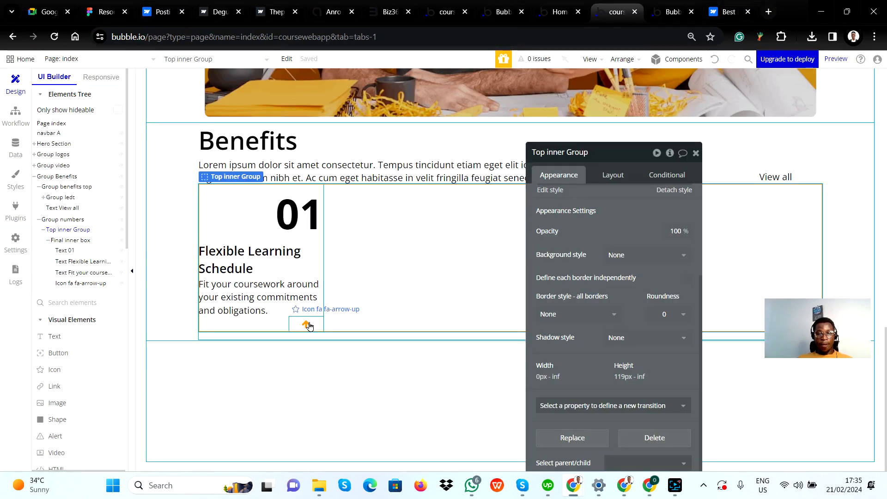
key("alt+Tab")
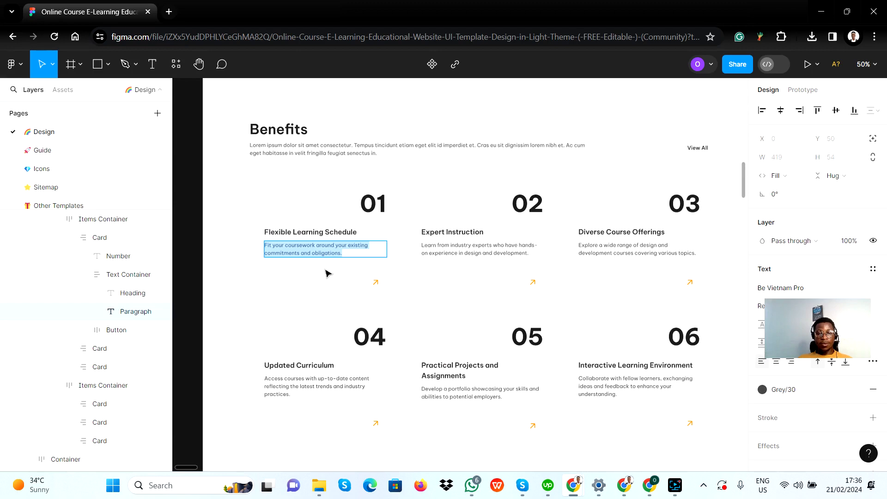
key("alt+Tab")
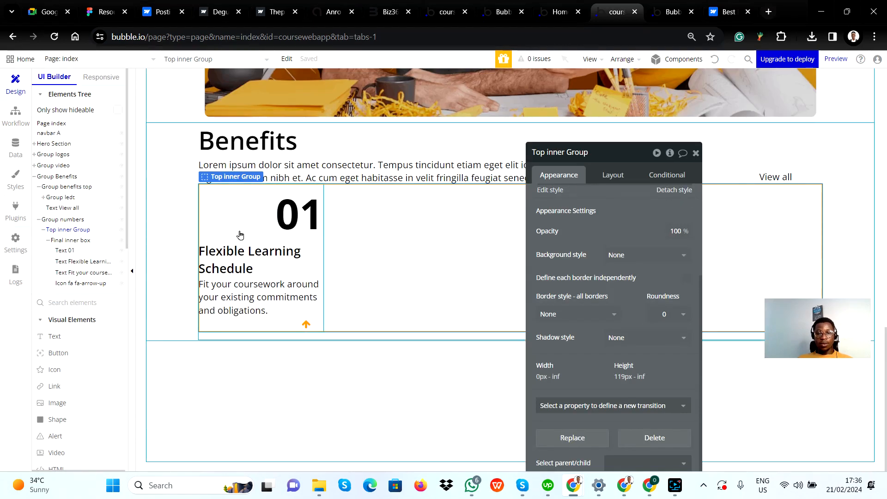
left_click(238, 217)
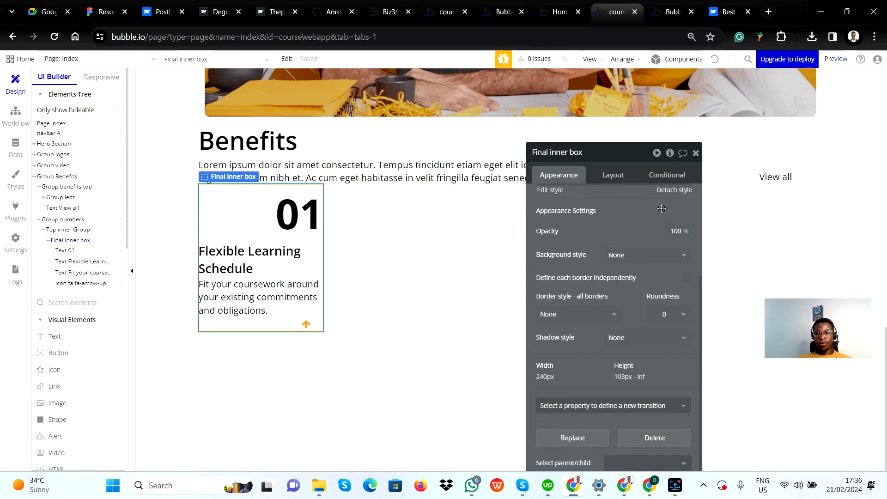
left_click(614, 176)
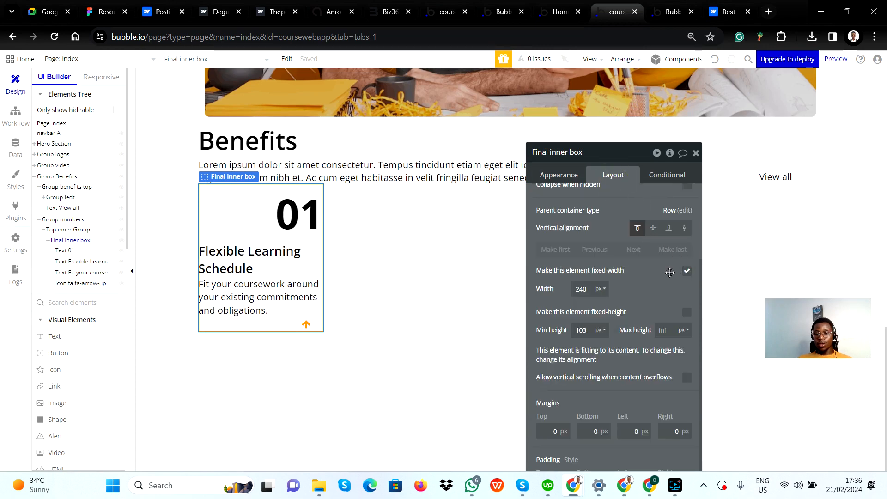
scroll(636, 292, "up", 2)
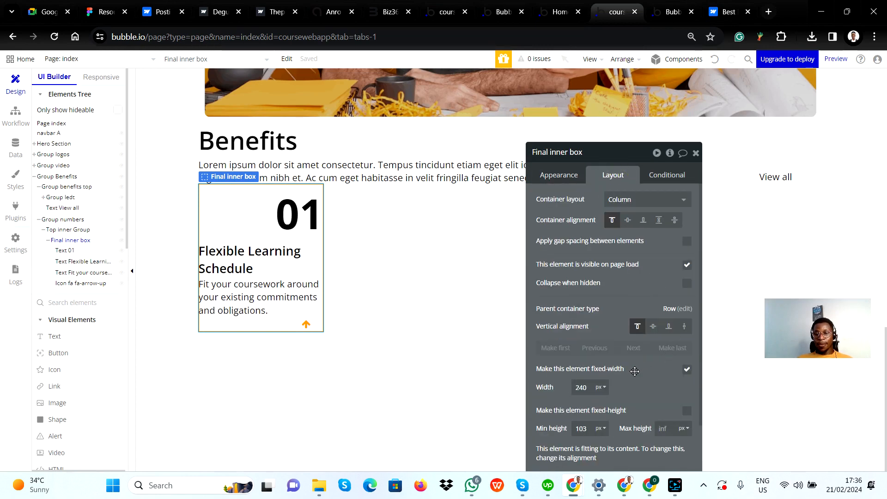
left_click(687, 241)
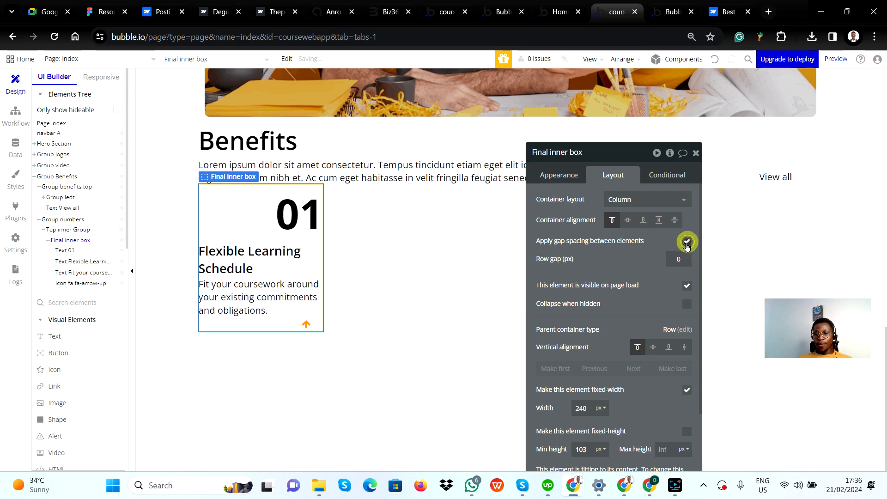
Try row gaps of 5 px and 4 px on Final inner box and return the row gap to 0
left_click(674, 261)
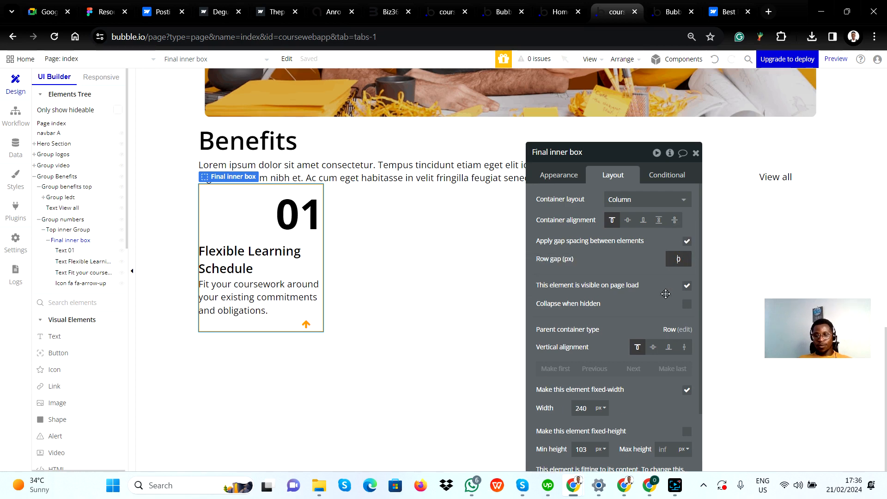
type("5")
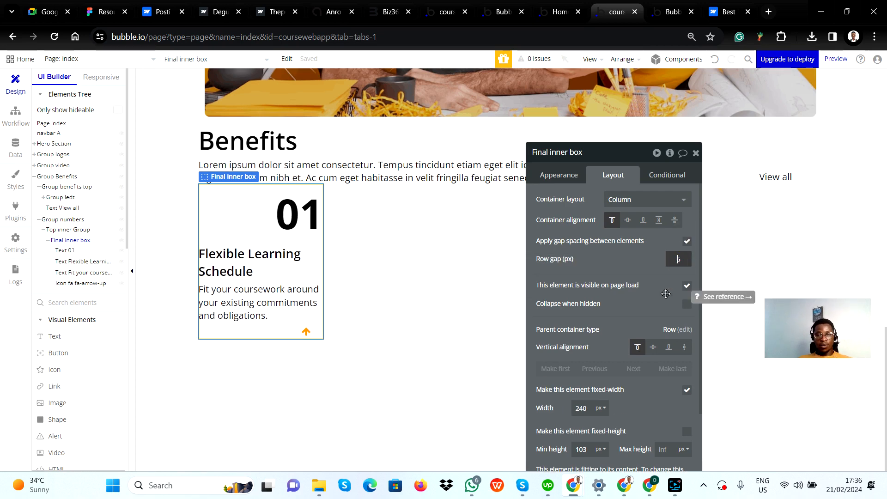
key("BackSpace")
type("4")
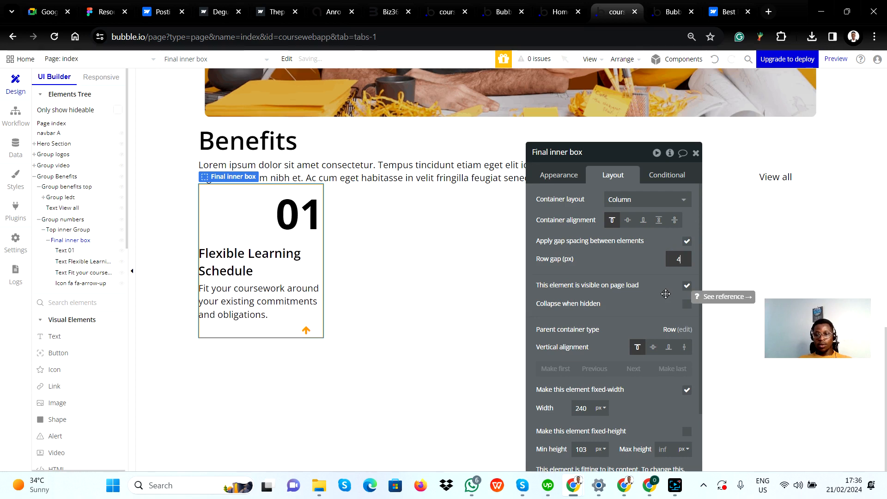
key("BackSpace")
type("3")
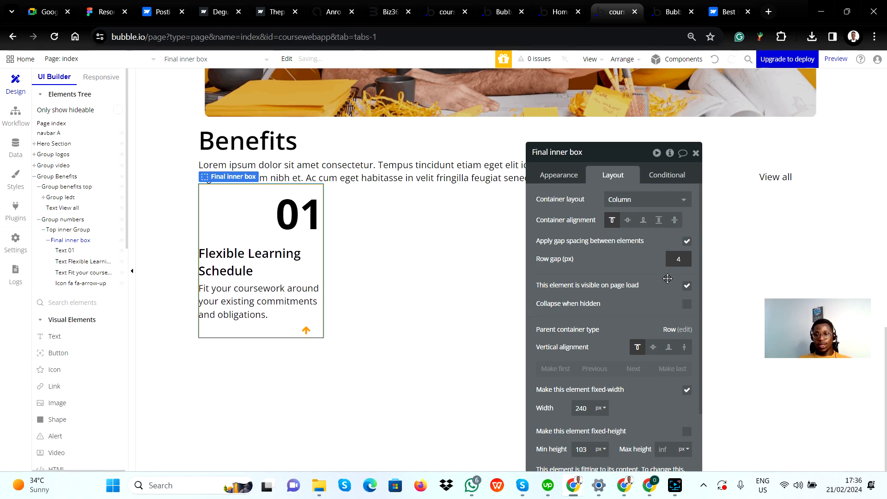
key("BackSpace")
type("1")
key("BackSpace")
type("0")
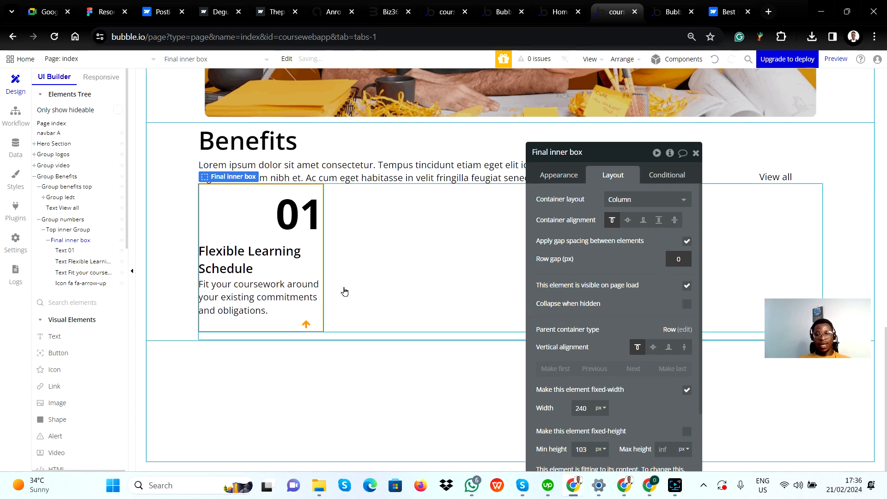
Check card 01's layout in Figma and group the Flexible Learning Schedule and "Fit your coursework" texts in a Column container in Bubble
left_click(309, 327)
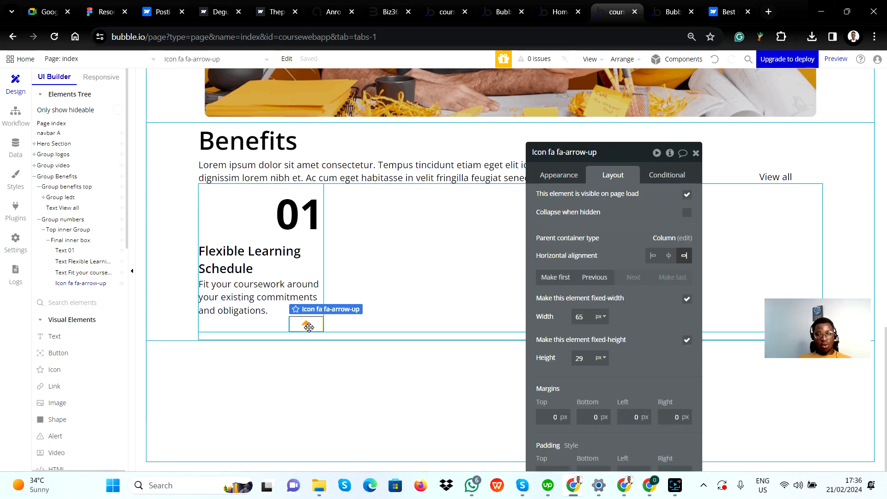
key("alt+Tab")
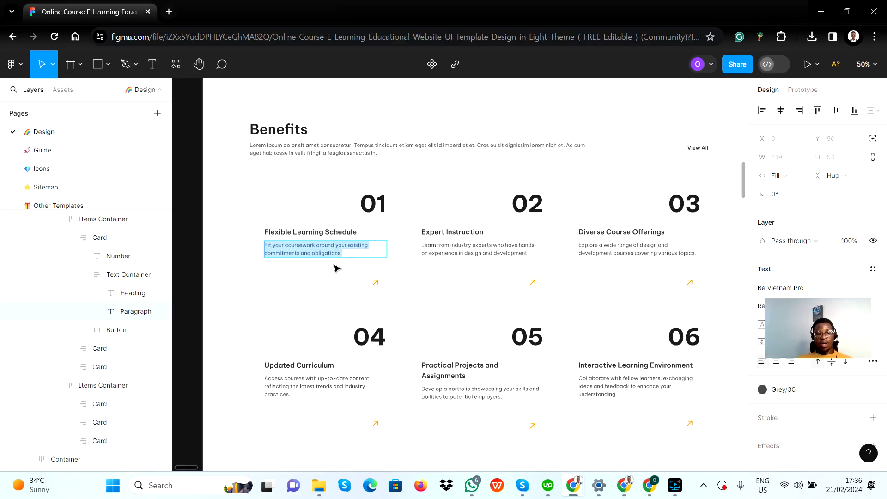
key("alt+Tab")
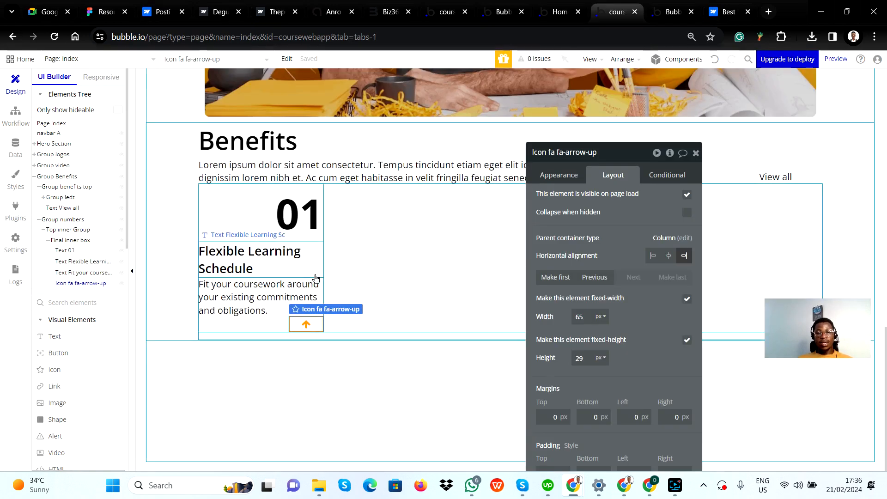
left_click(244, 259)
left_click(258, 289, "shift")
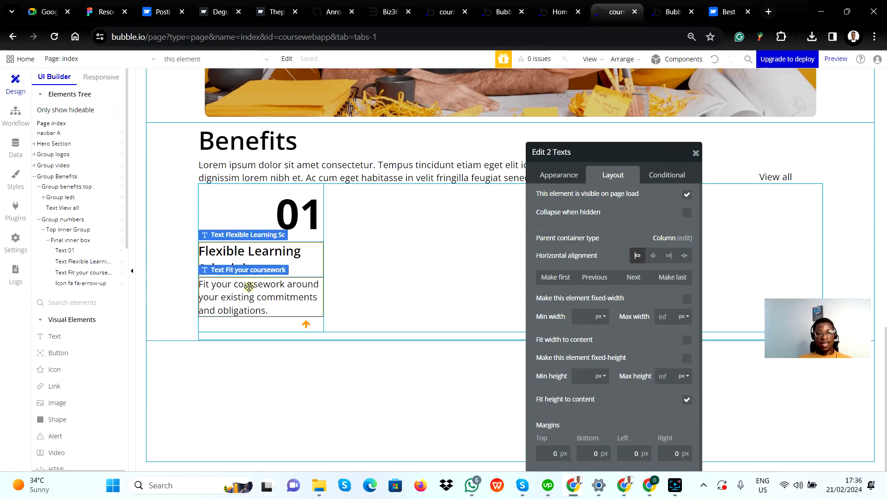
right_click(264, 257)
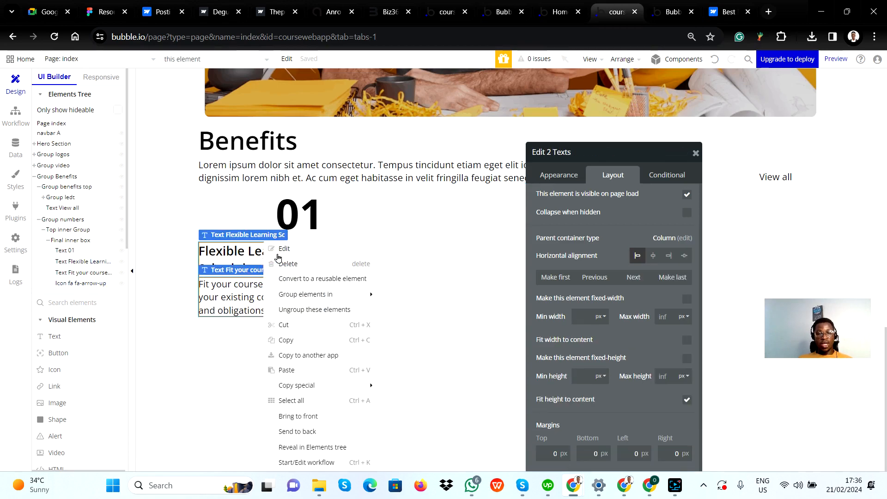
mouse_move(354, 297)
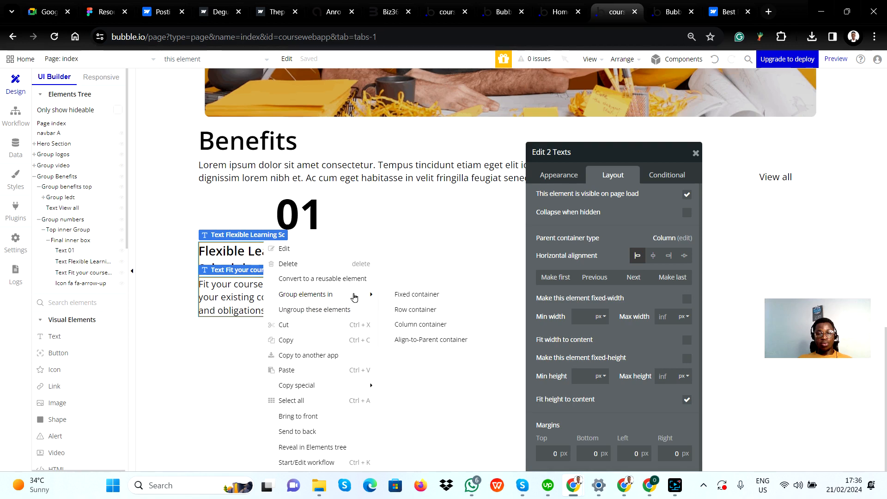
left_click(409, 329)
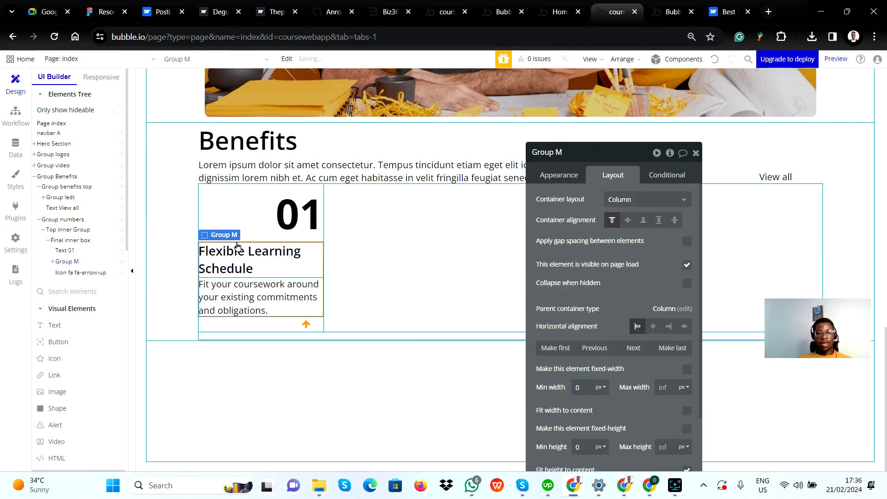
Rename the group holding the heading and paragraph texts as "inner grp text"
left_click(572, 156)
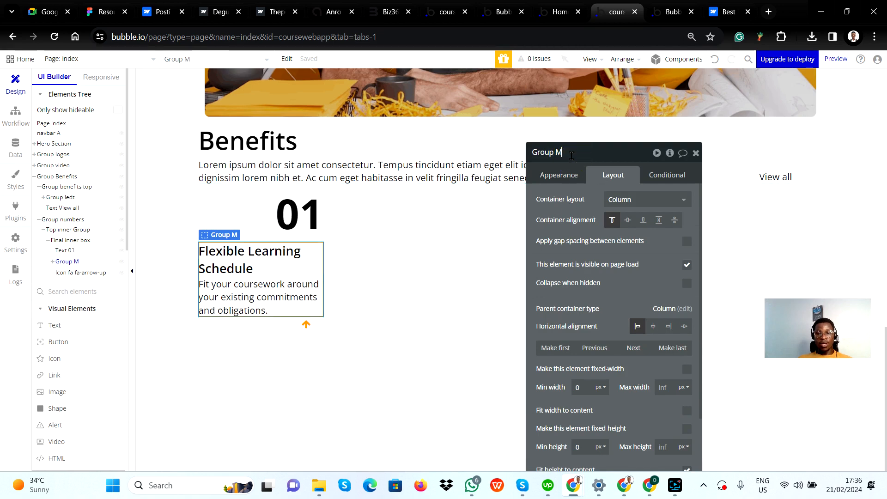
key("BackSpace")
key("BackSpace")
key("BackSpace")
key("BackSpace")
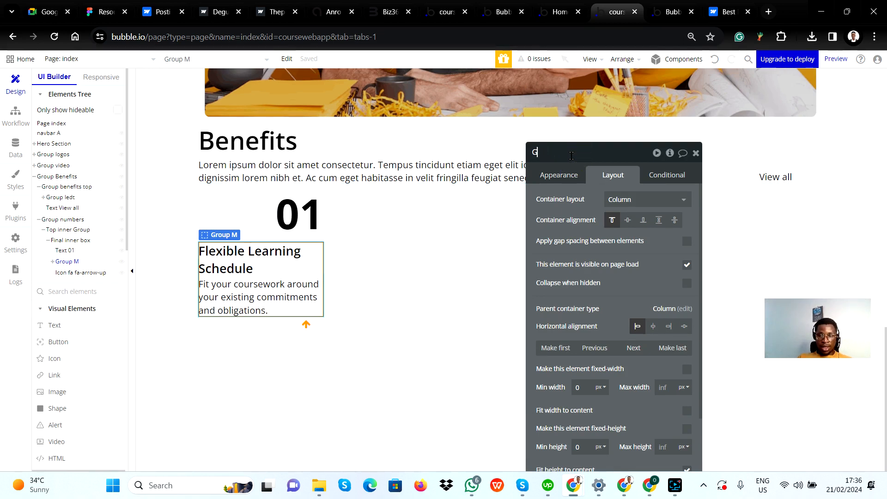
type("inner grp")
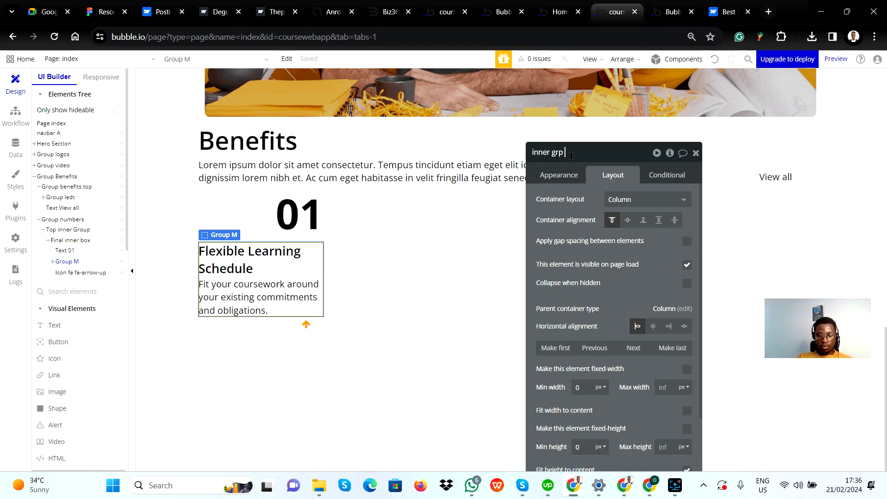
type("text")
key("Return")
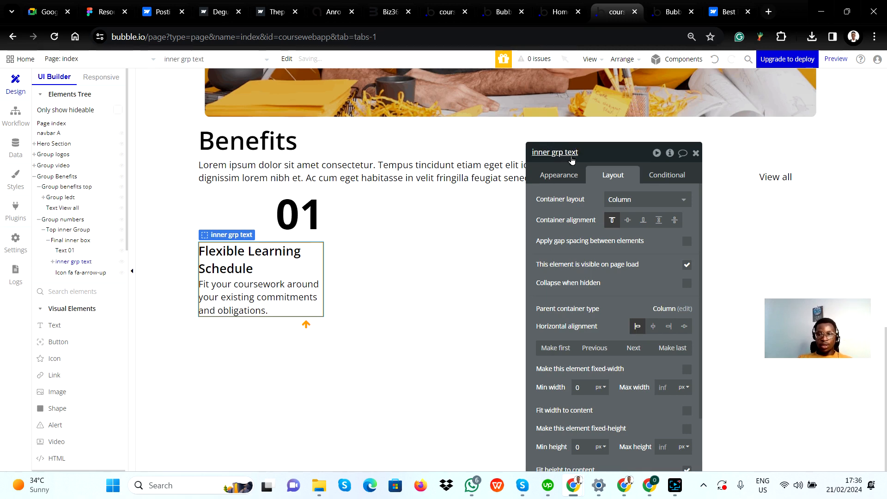
left_click(642, 278)
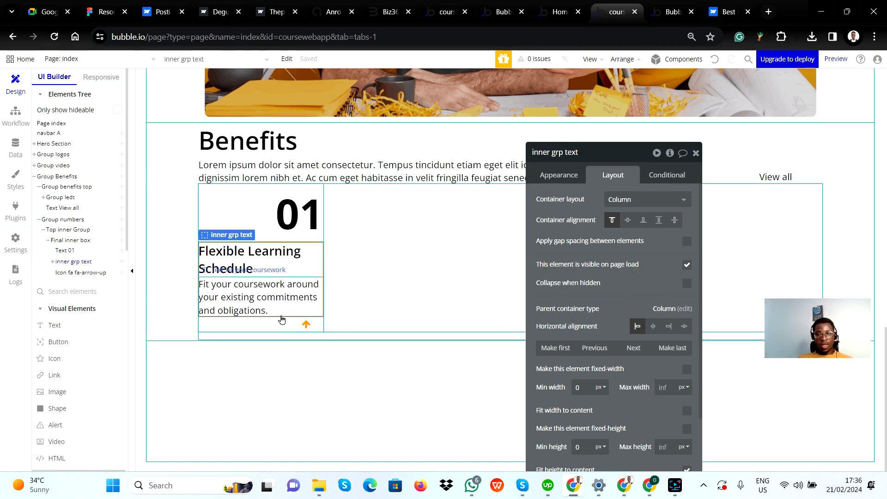
Set the top margin of the arrow icon in card 01 to 21 px
left_click(303, 323)
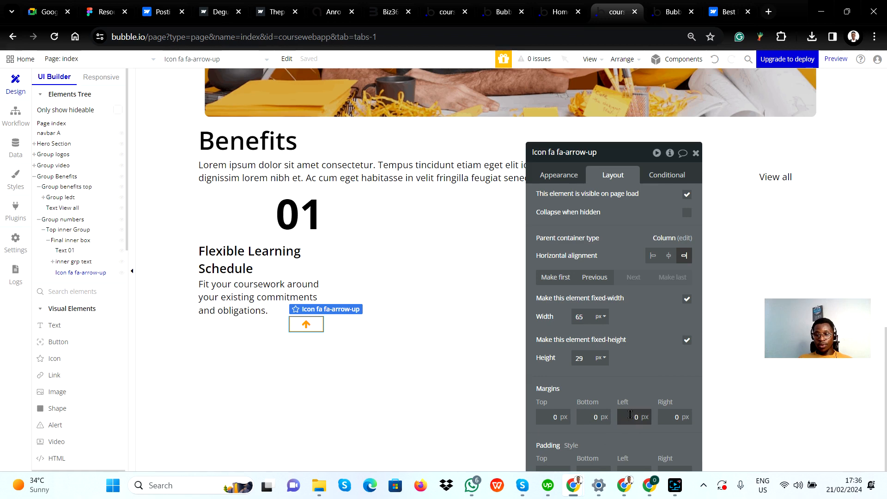
left_click(553, 417)
type("2")
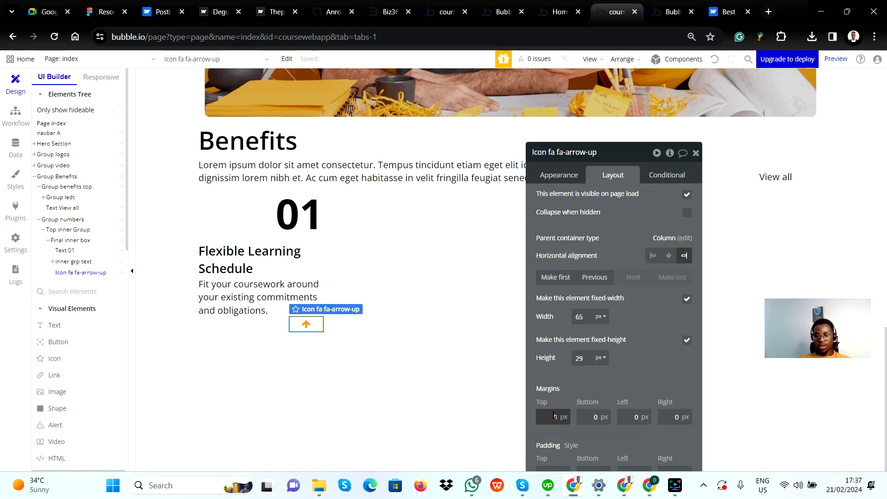
type("1")
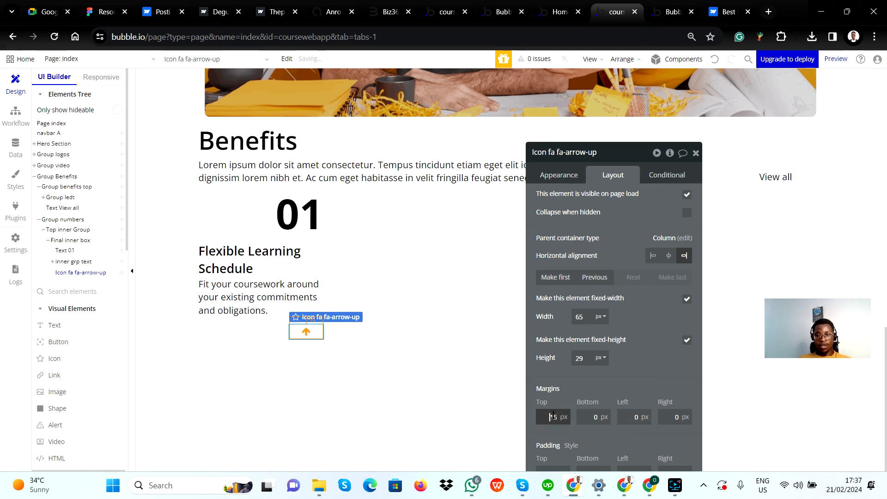
left_click(362, 374)
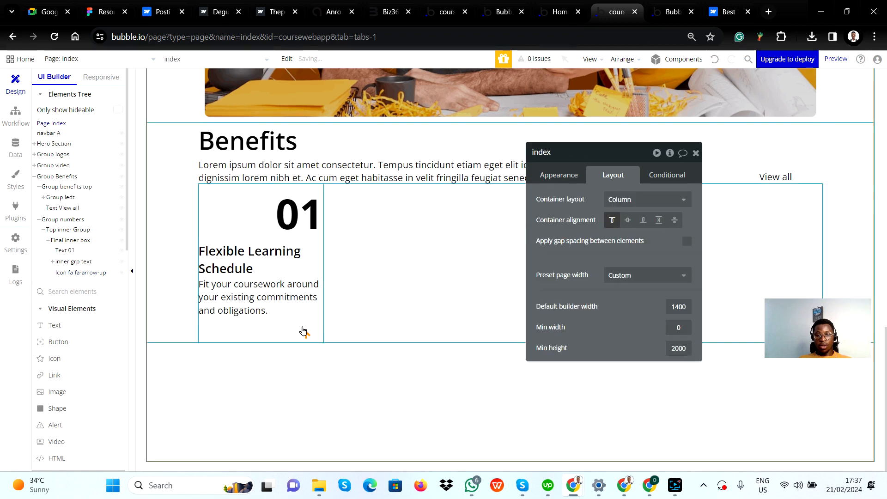
Set the arrow icon's top margin in Bubble to 30 px, comparing its spacing below the paragraph with card 01 in Figma
key("alt+Tab")
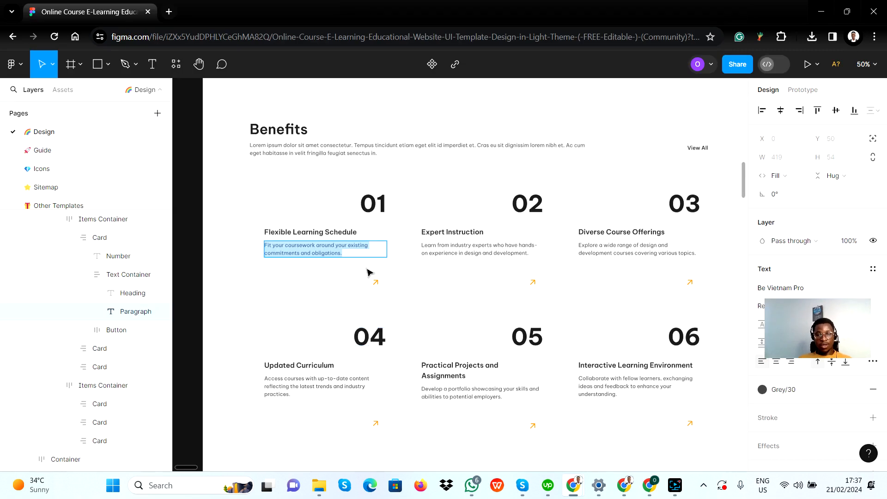
key("alt+Tab")
left_click(306, 334)
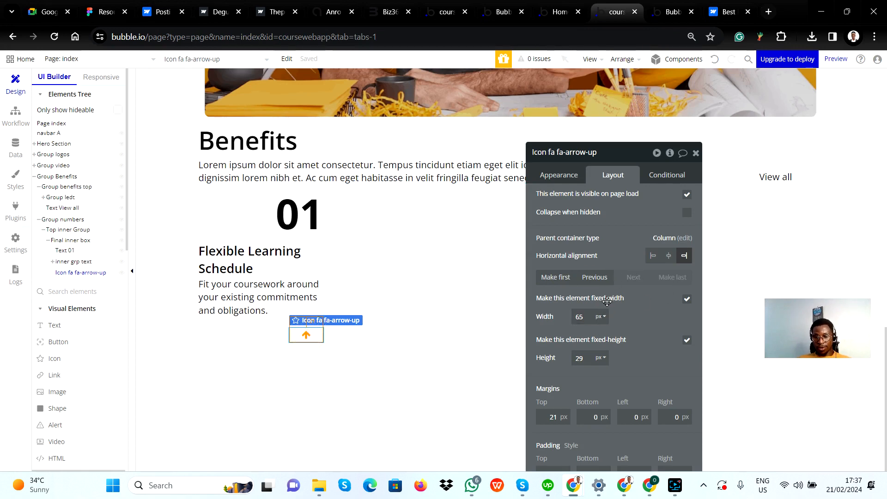
left_click(545, 414)
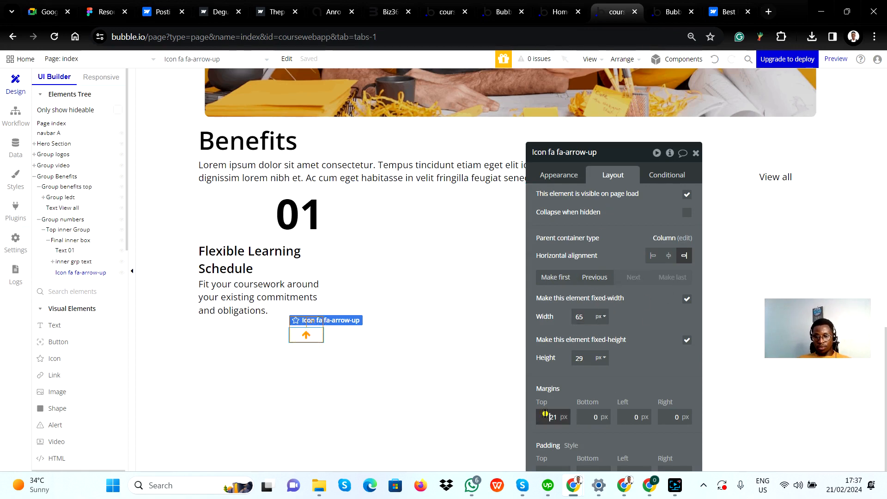
key("Up")
key("Up")
key("Up")
key("Up")
key("Up")
key("Up")
key("Up")
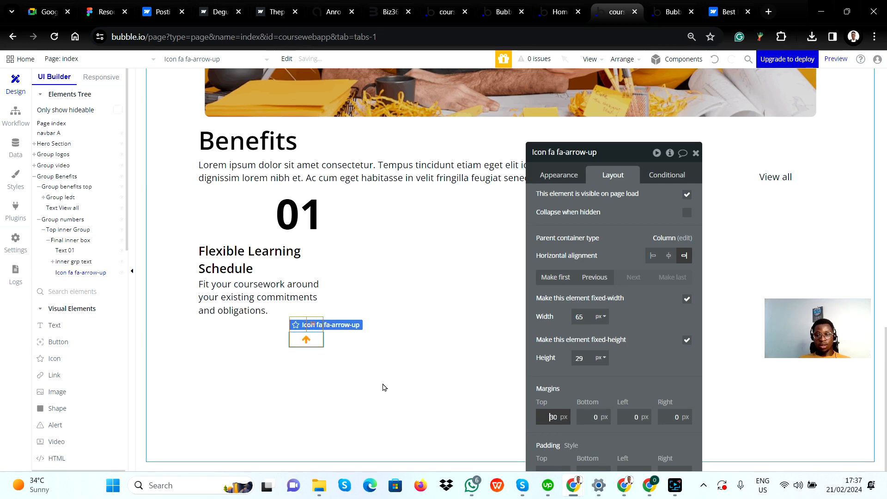
left_click(261, 295)
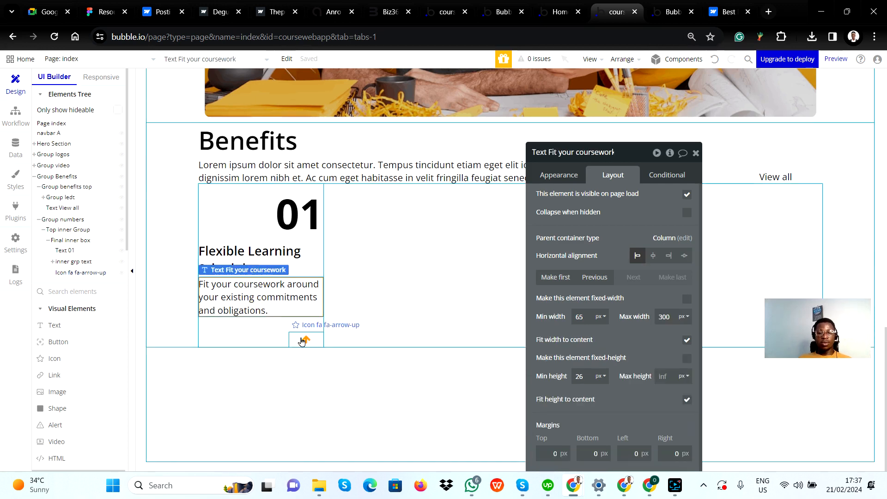
key("alt+Tab")
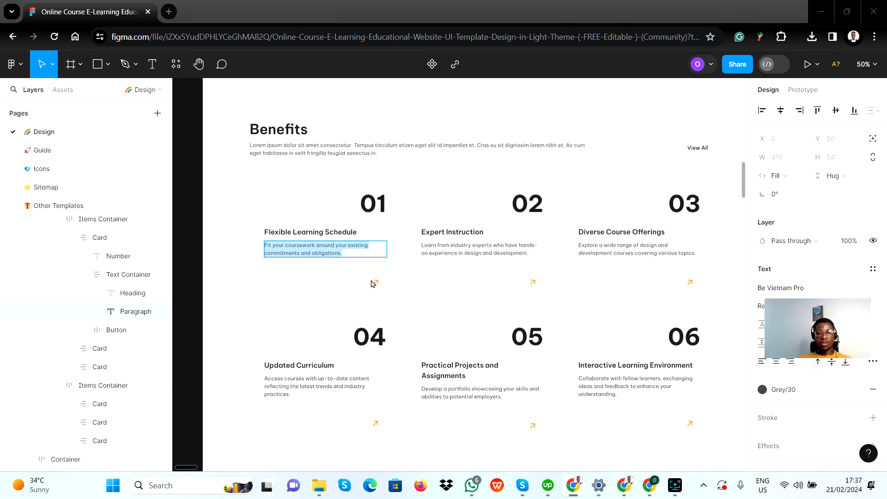
Check card 01's heading against Figma, then make Final inner box non-fixed in width with minimum width 0 px and maximum width 400 px
key("alt+Tab")
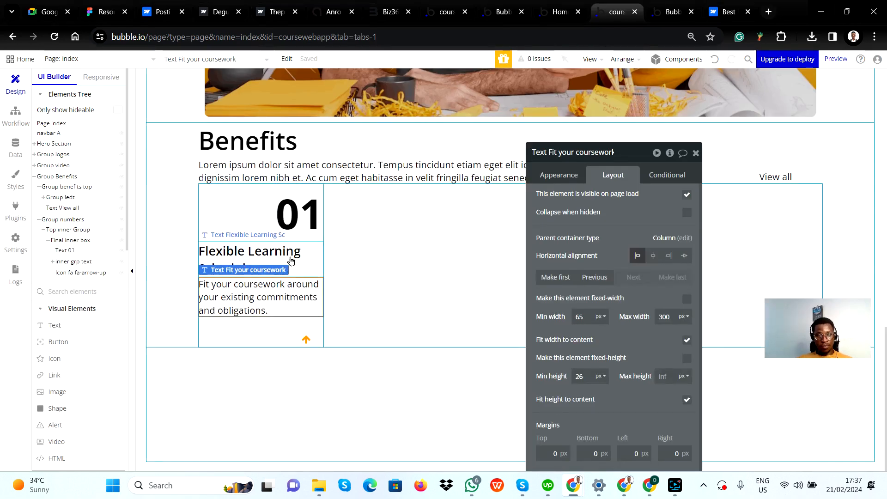
left_click(291, 261)
key("alt+Tab")
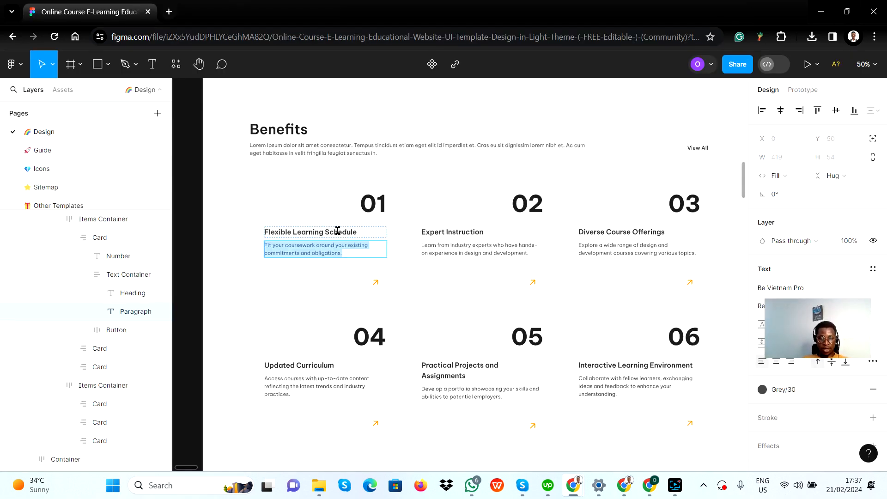
key("alt+Tab")
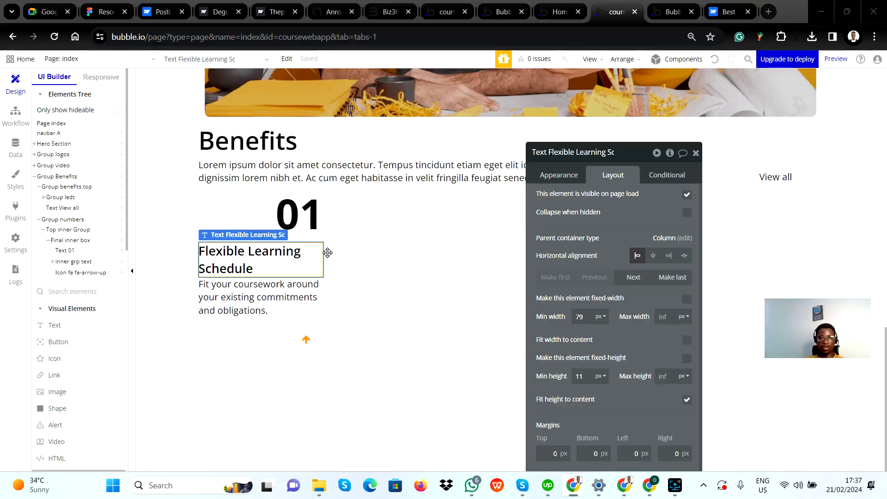
left_click(261, 206)
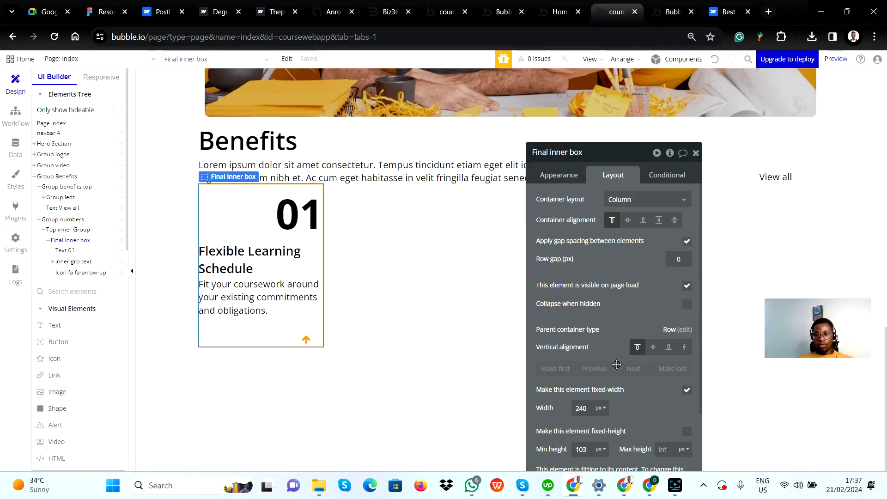
scroll(617, 365, "down", 2)
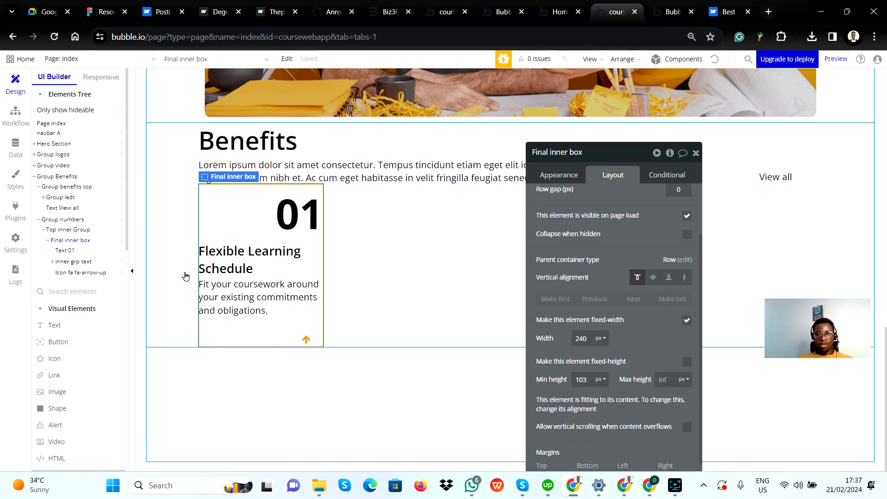
left_click(688, 320)
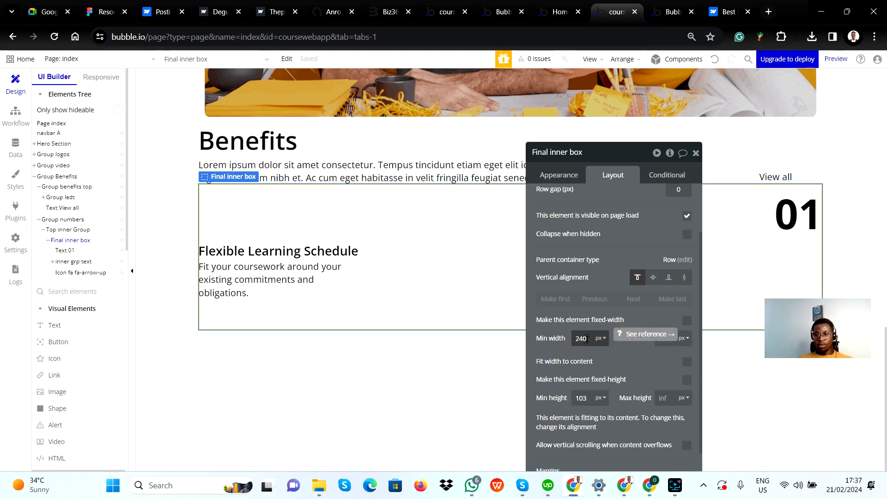
double_click(588, 339)
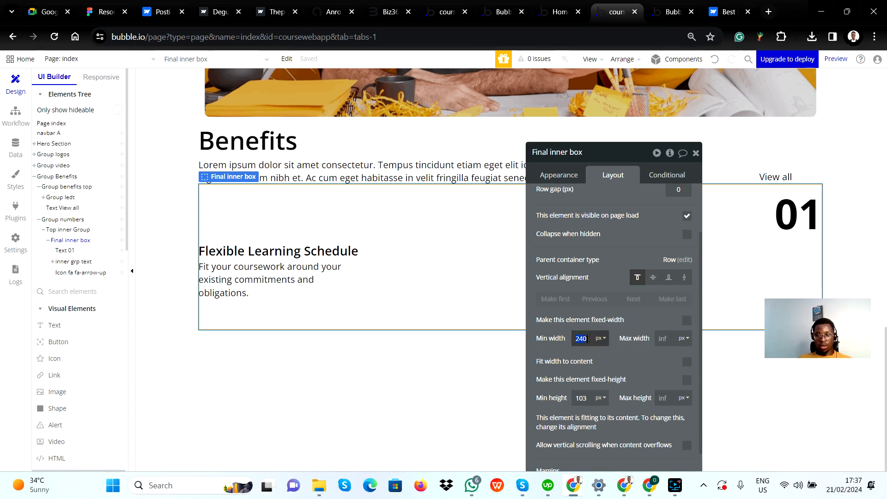
type("0")
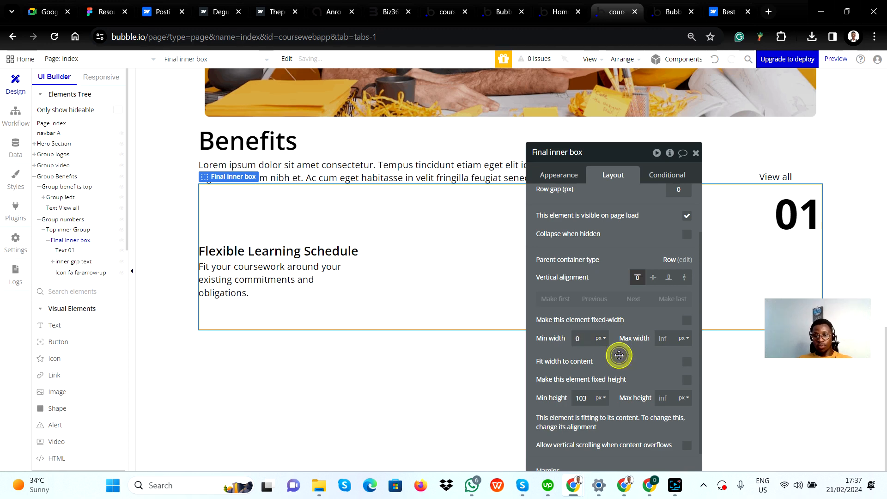
left_click(666, 338)
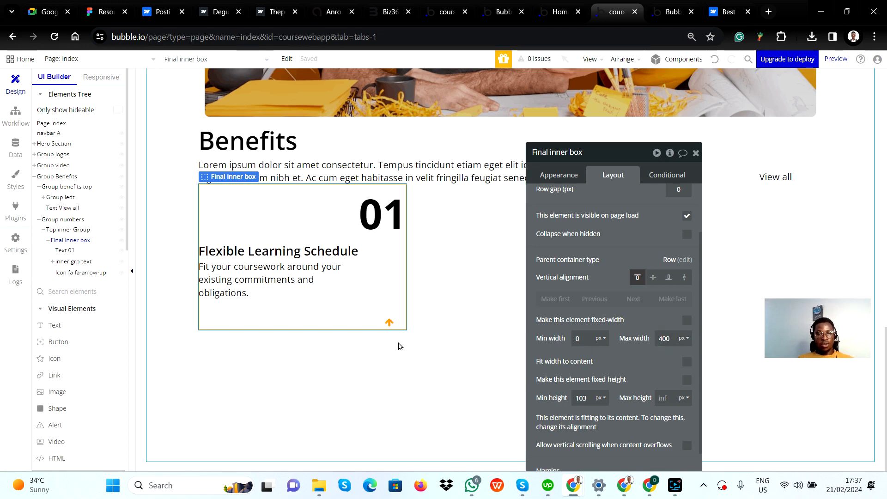
Compare the "Fit your coursework" paragraph's wrapping with Figma, then turn off its fit-width-to-content option and set its maximum width to 350 px
key("alt+Tab")
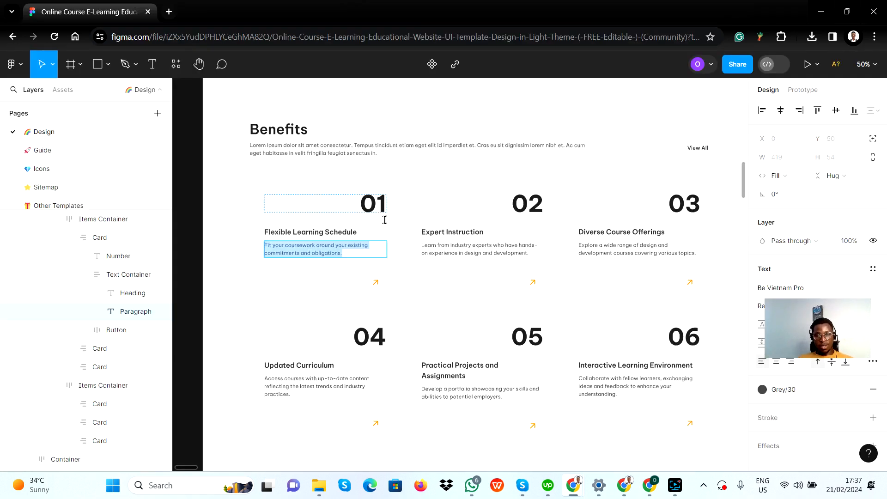
key("alt+Tab")
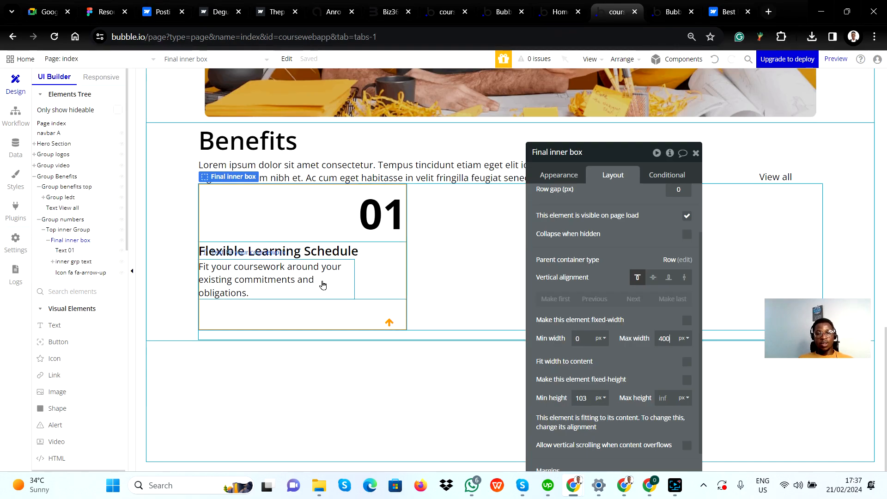
key("alt+Tab")
key("alt+Tab")
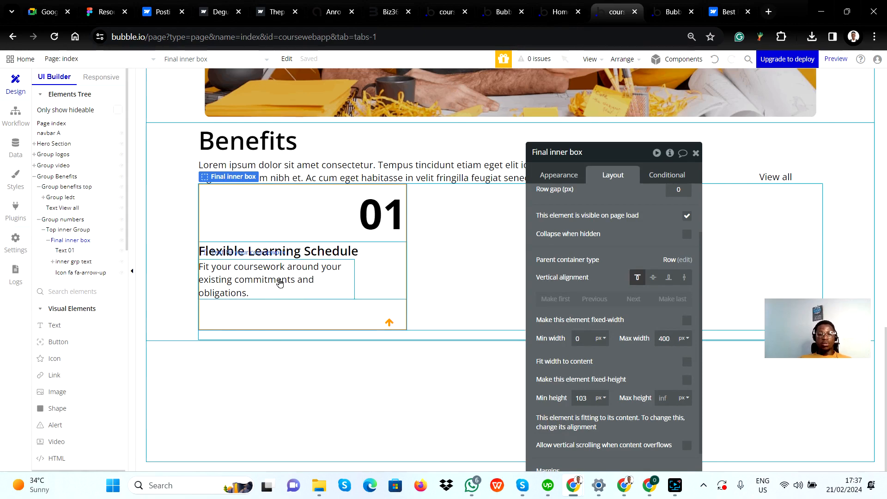
key("alt+Tab")
key("alt+Tab")
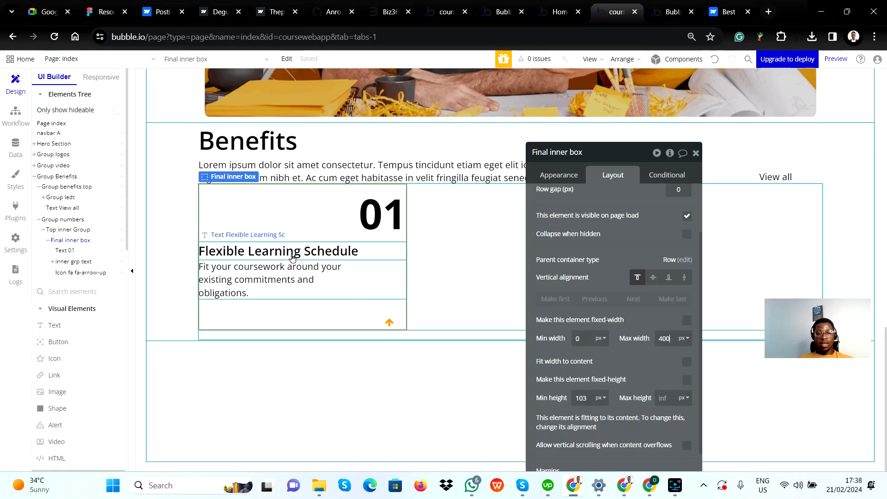
left_click(265, 276)
key("alt+Tab")
key("alt+Tab")
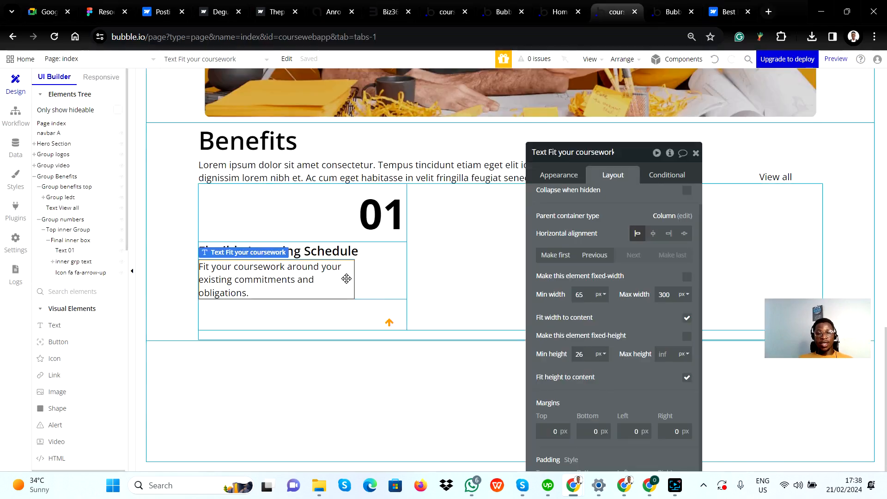
left_click(687, 318)
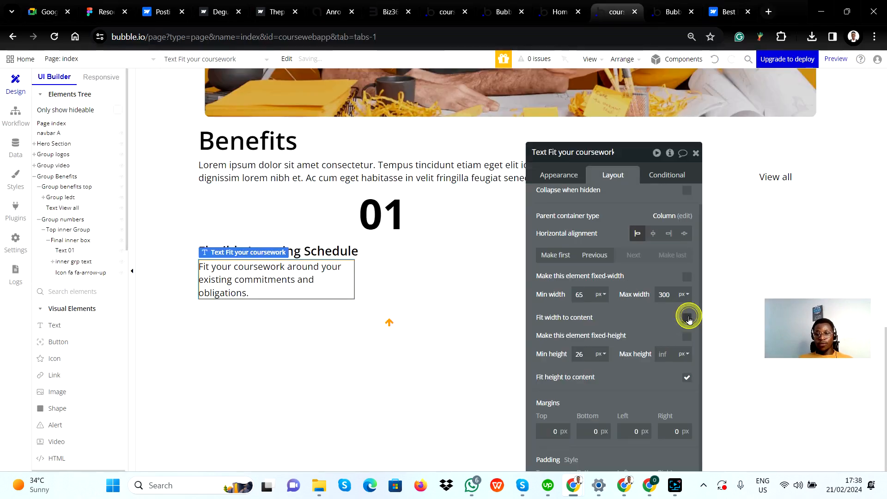
left_click(672, 293)
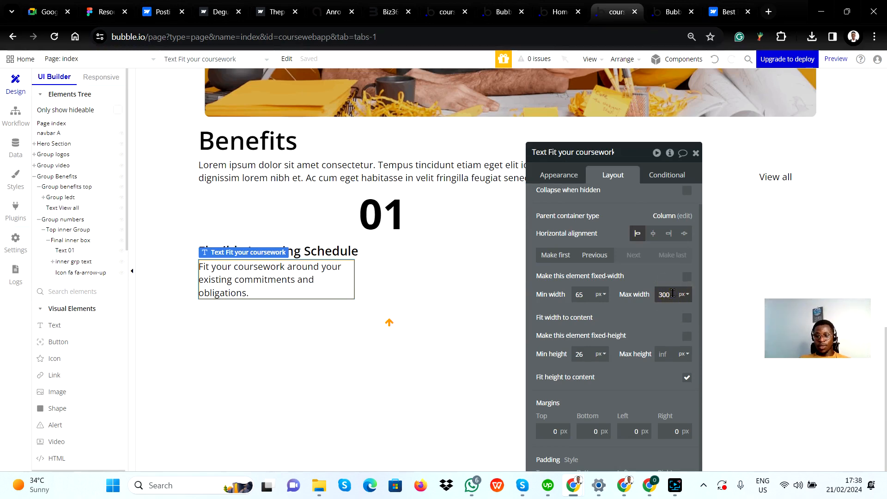
key("Up")
key("Up")
key("Up")
key("Up")
key("Up")
key("Up")
key("Up")
key("Up")
key("Up")
key("Up")
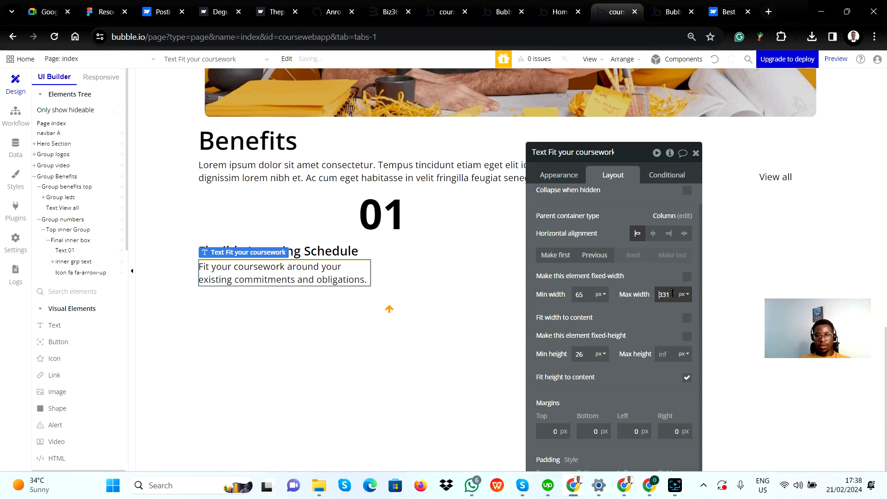
key("Up")
key("Up")
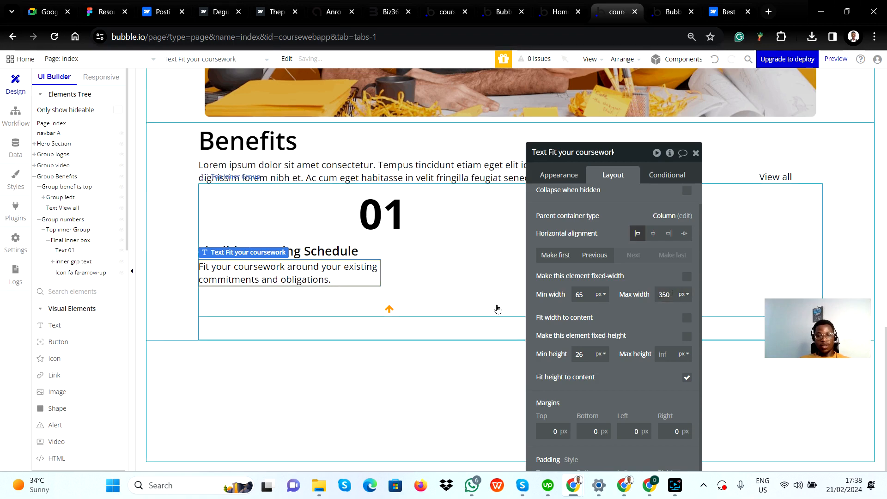
Compare card 01's paragraph and arrow spacing with Figma, then set the arrow icon's top margin to 67 px in Bubble
key("alt+Tab")
key("alt+Tab")
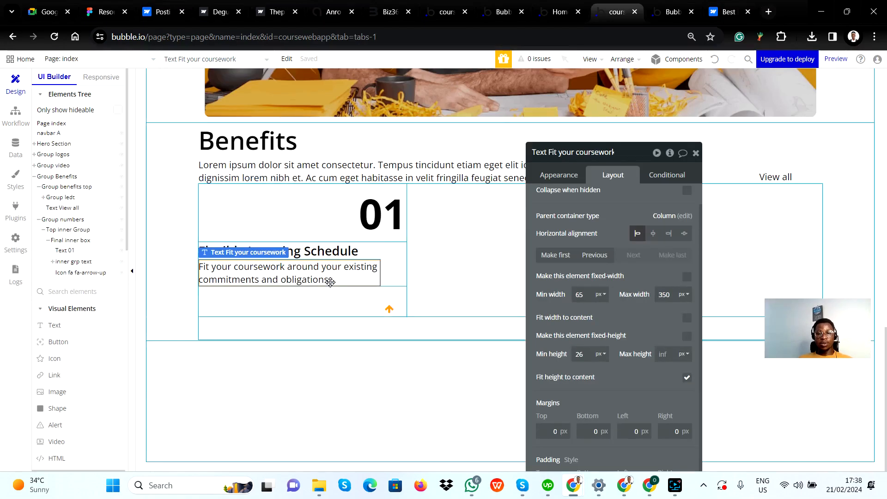
key("alt+Tab")
key("alt+Tab")
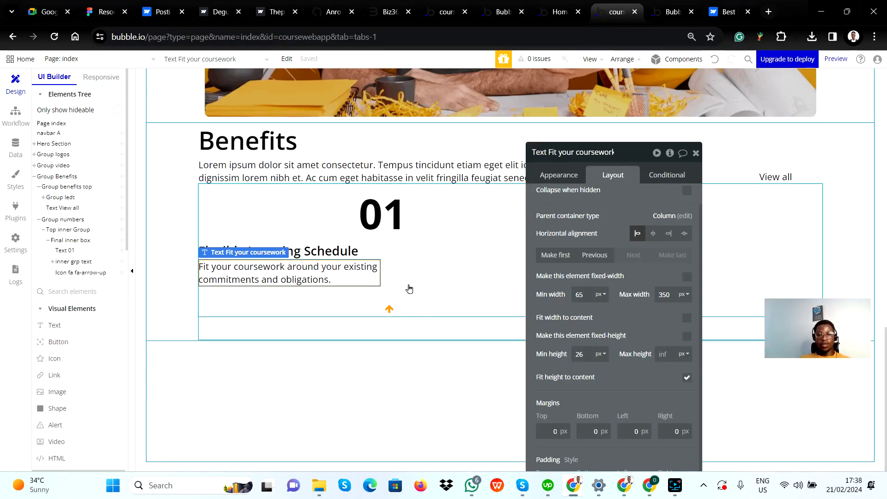
key("alt+Tab")
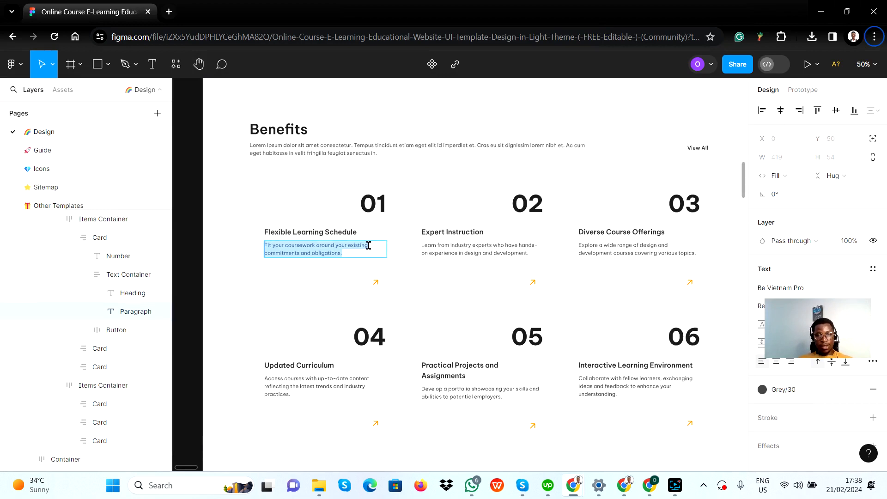
key("alt+Tab")
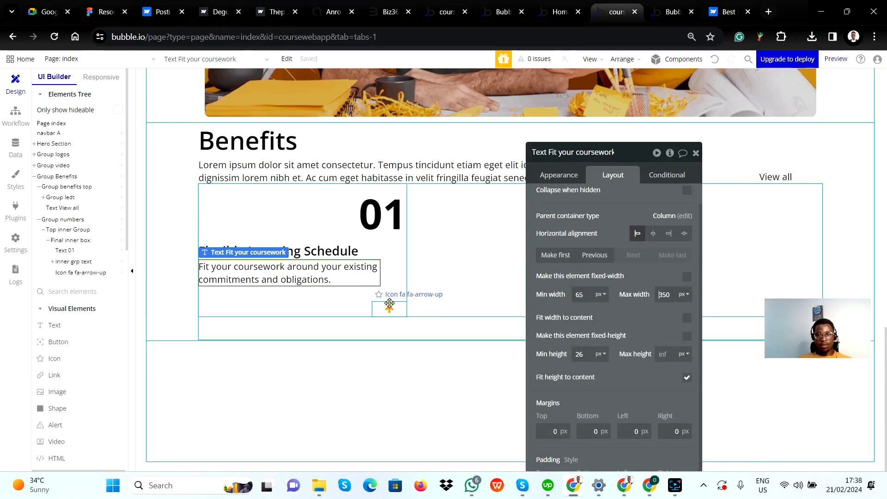
left_click(389, 303)
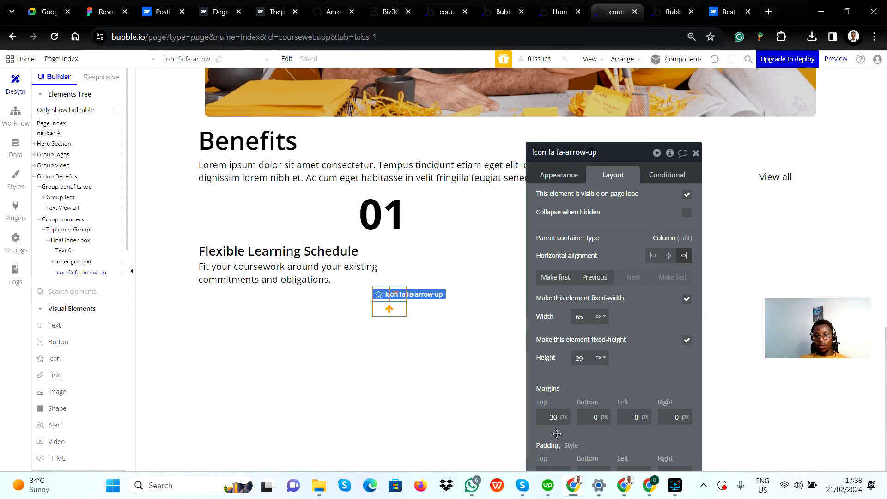
double_click(557, 418)
type("51")
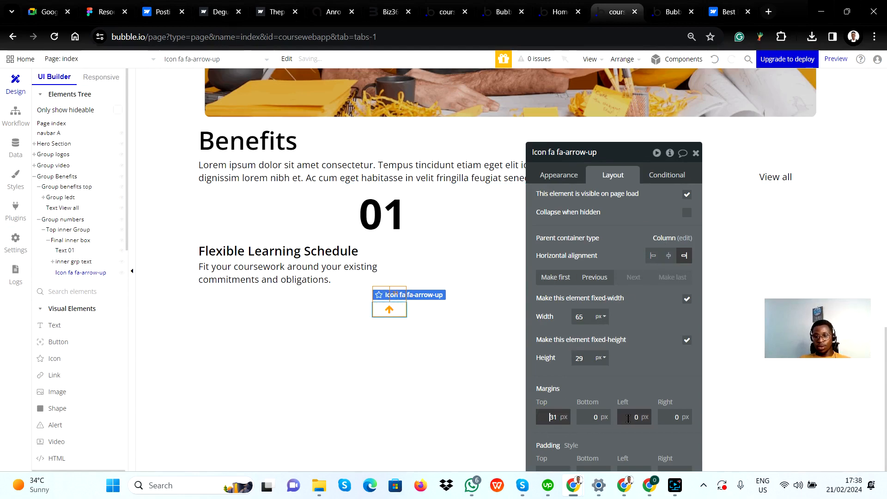
key("Up")
key("Up")
key("Up")
key("Up")
key("Up")
key("Up")
key("Up")
key("Up")
key("Up")
key("Up")
key("Up")
key("Up")
key("Up")
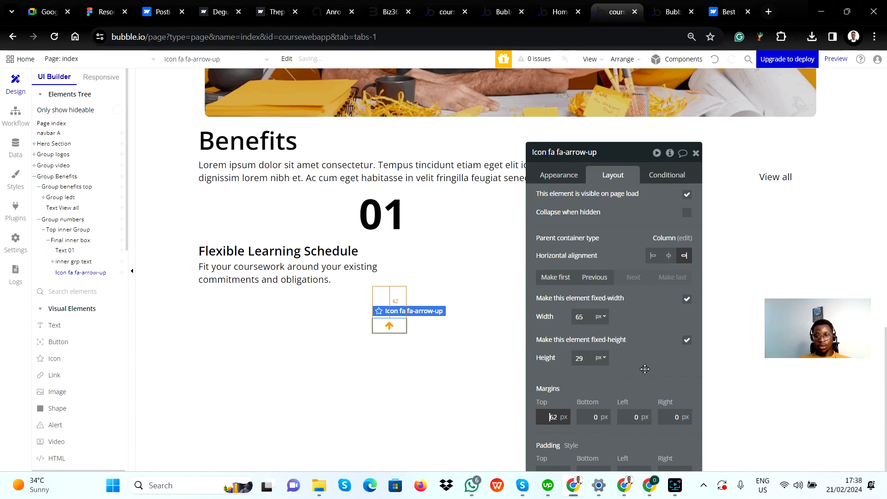
left_click(646, 369)
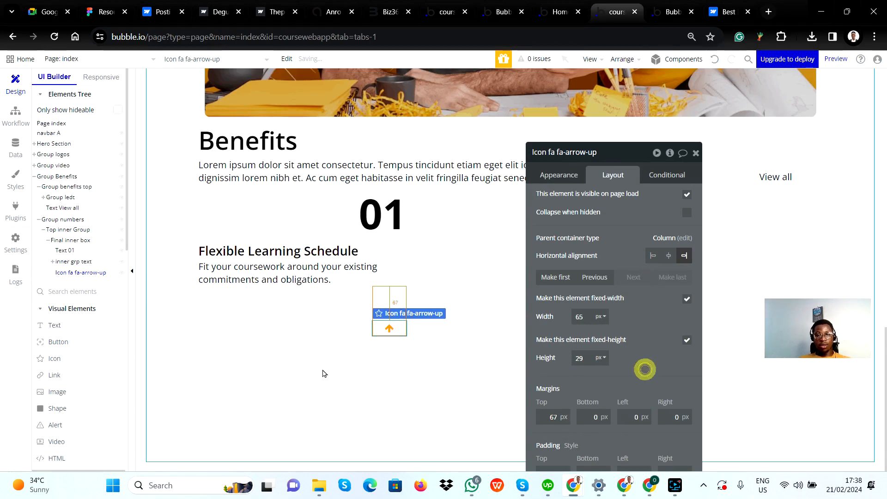
left_click(291, 361)
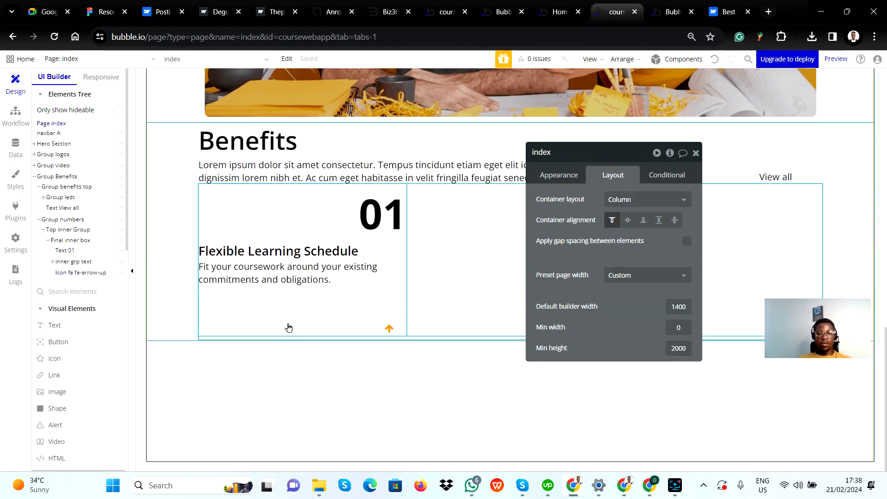
Check the card spacing in Figma and set the top padding of Final inner box to 13 px in Bubble
key("alt+Tab")
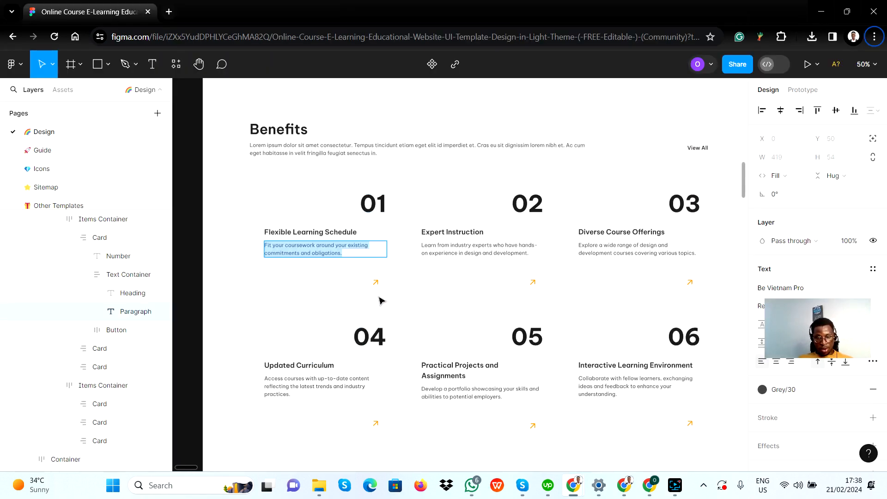
key("alt+Tab")
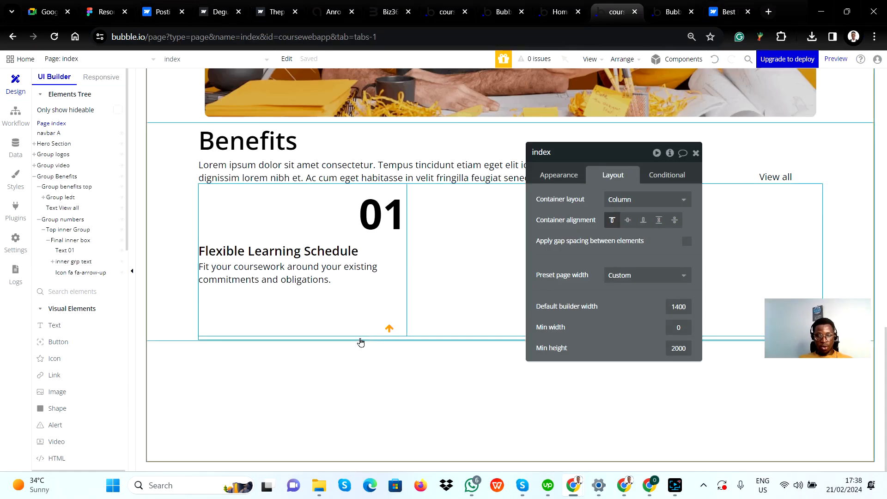
left_click(353, 312)
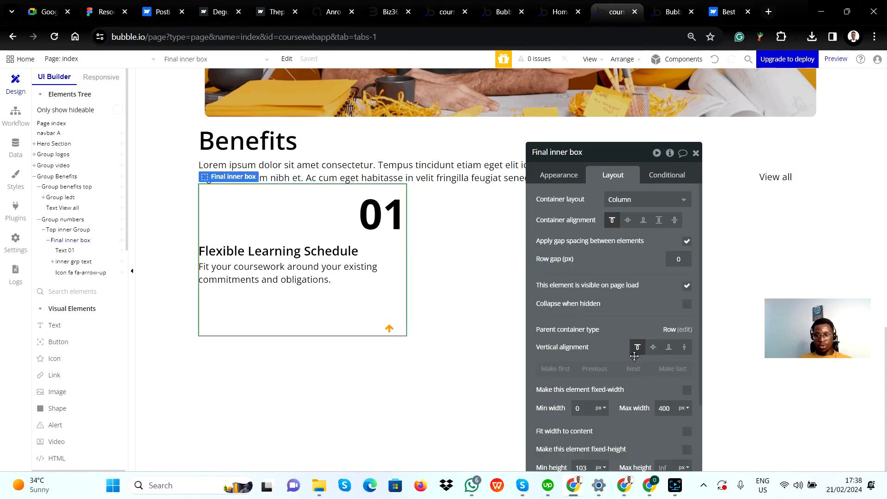
scroll(634, 356, "down", 3)
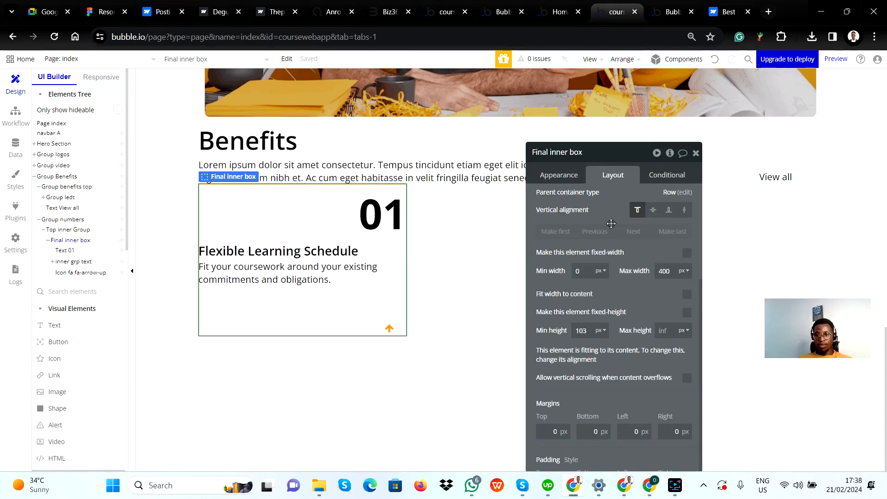
left_click_drag(640, 252, 619, 173)
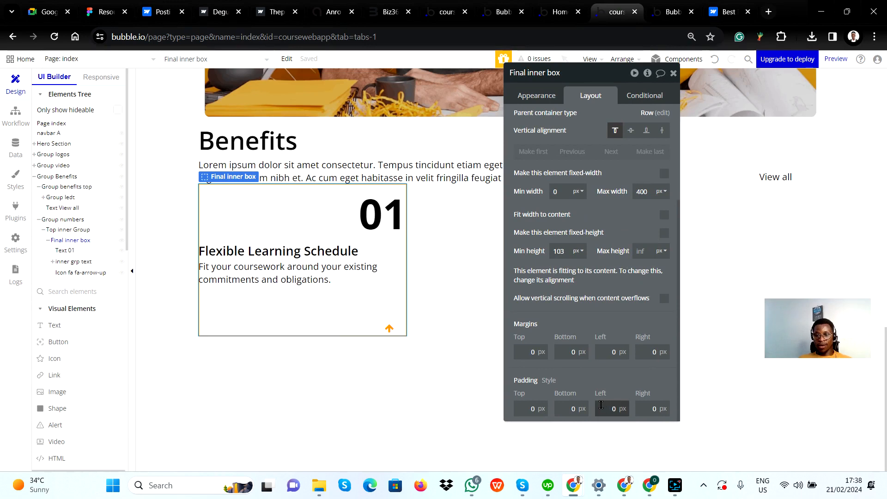
left_click(527, 407)
type("12")
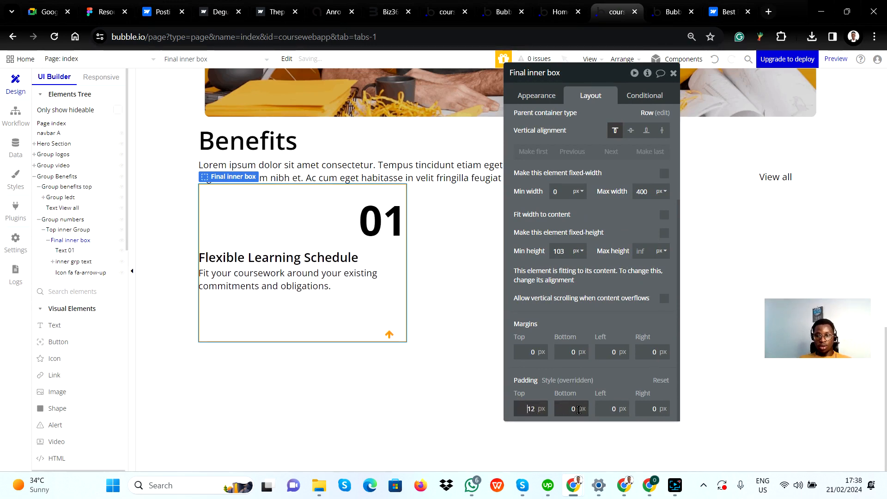
key("Up")
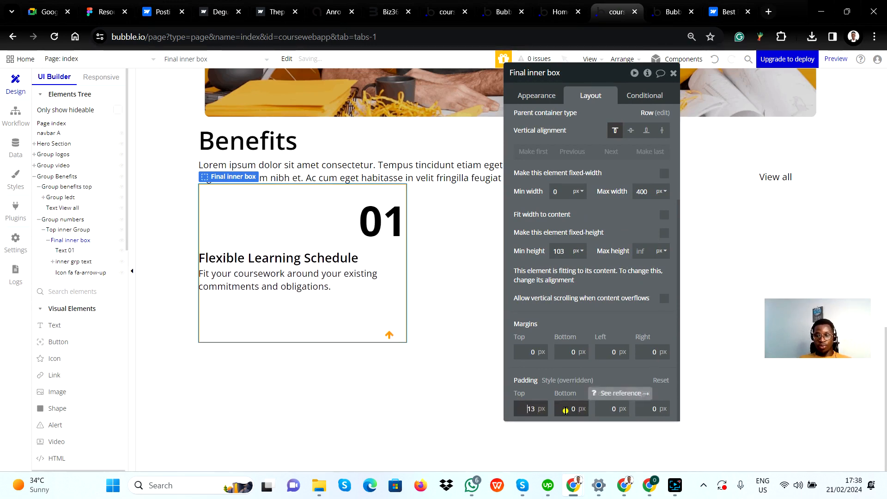
Set the bottom padding of Final inner box to 33 px
left_click(566, 410)
key("Up")
key("Up")
key("Up")
key("Up")
key("Up")
key("Up")
key("Up")
key("Up")
key("Up")
key("Up")
key("Up")
key("Up")
key("Up")
key("Up")
key("Up")
key("Up")
key("Up")
key("Up")
key("Up")
key("Up")
key("Up")
key("Up")
key("Up")
key("Up")
key("Up")
key("Up")
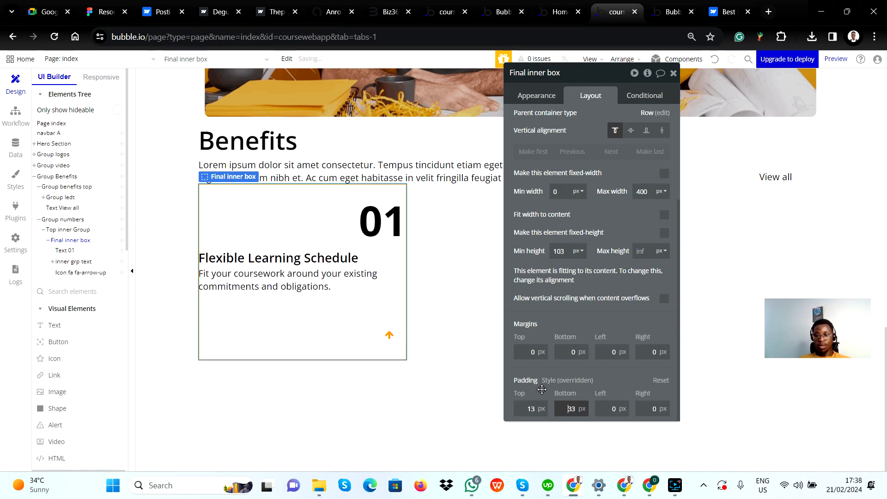
Set the bottom padding of Final inner box to 30 px and compare card 01 with the Figma design
key("Down")
key("Down")
key("Down")
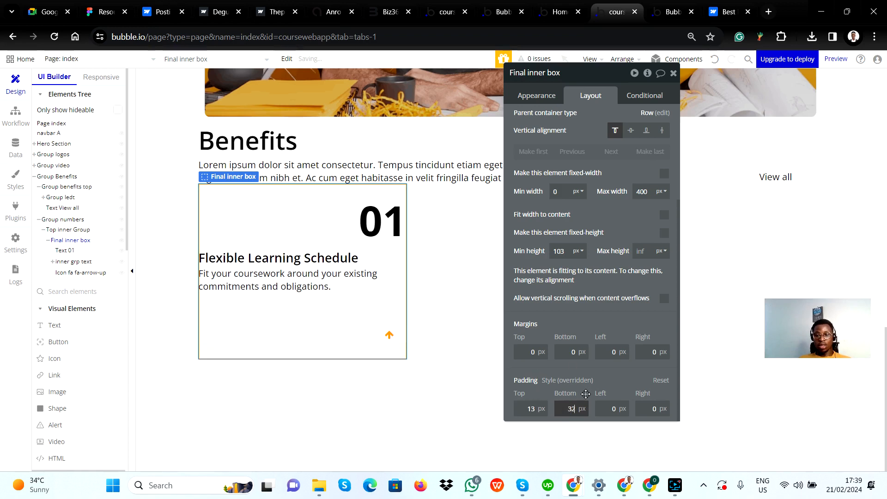
left_click(605, 369)
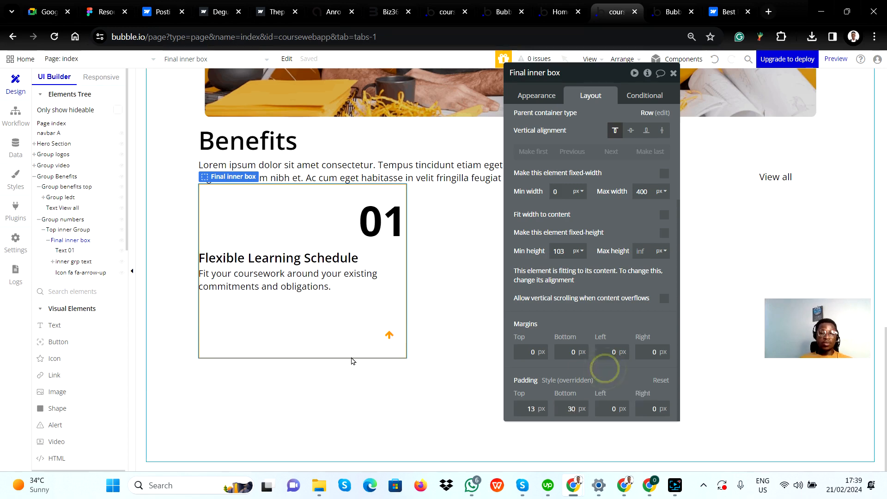
key("alt+Tab")
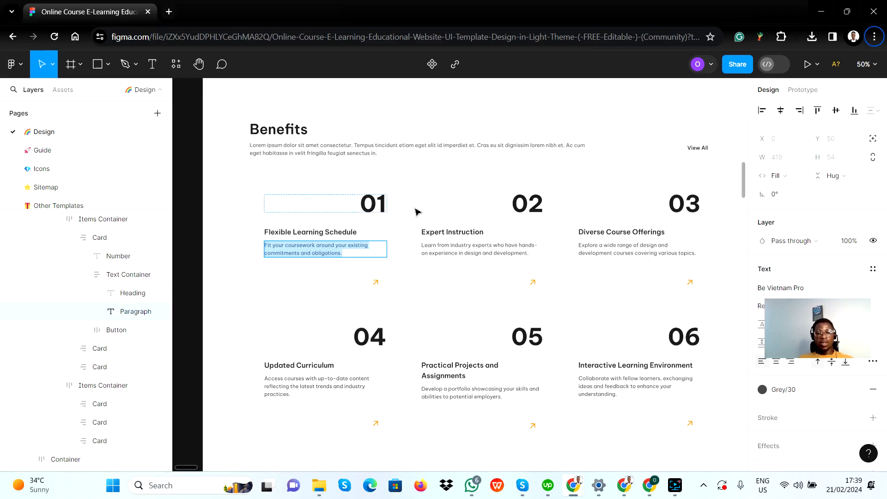
key("alt+Tab")
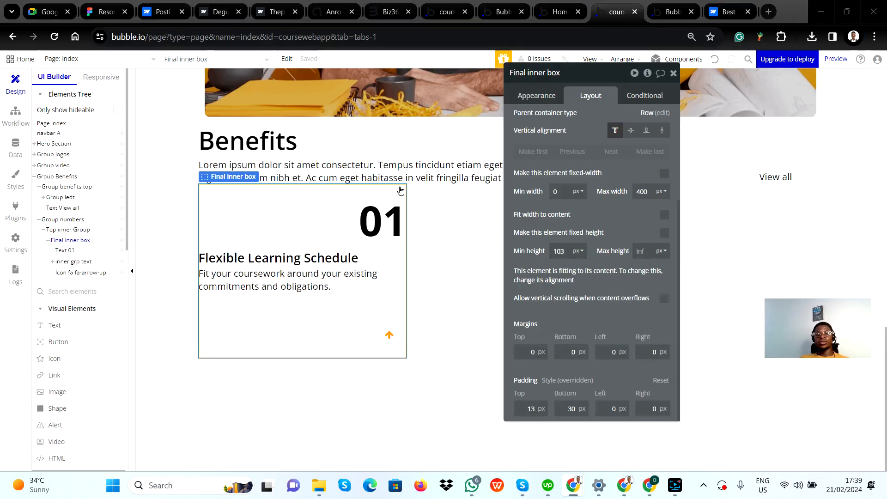
Close the Final inner box properties and examine how Figma arranges the Benefits cards in row containers
left_click(447, 282)
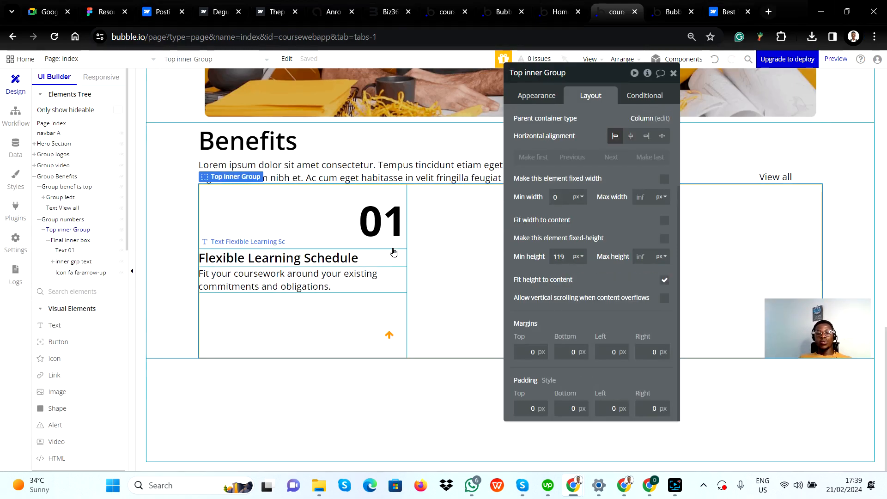
left_click(306, 203)
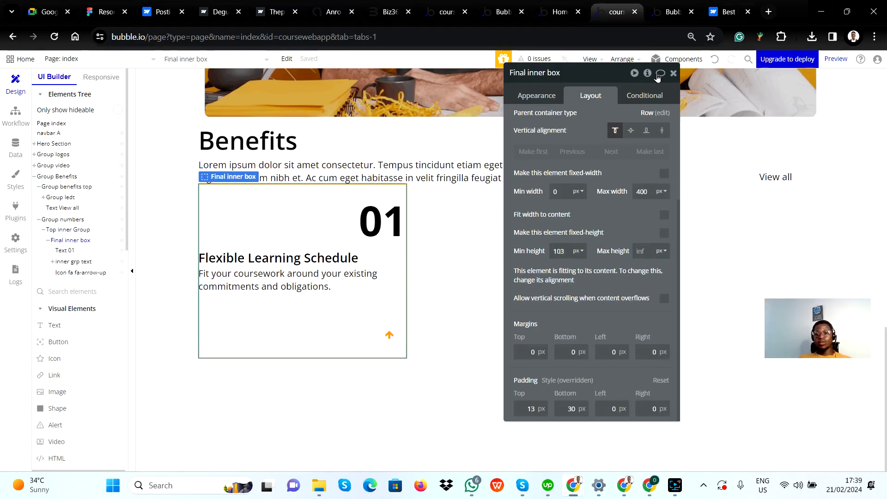
left_click(675, 73)
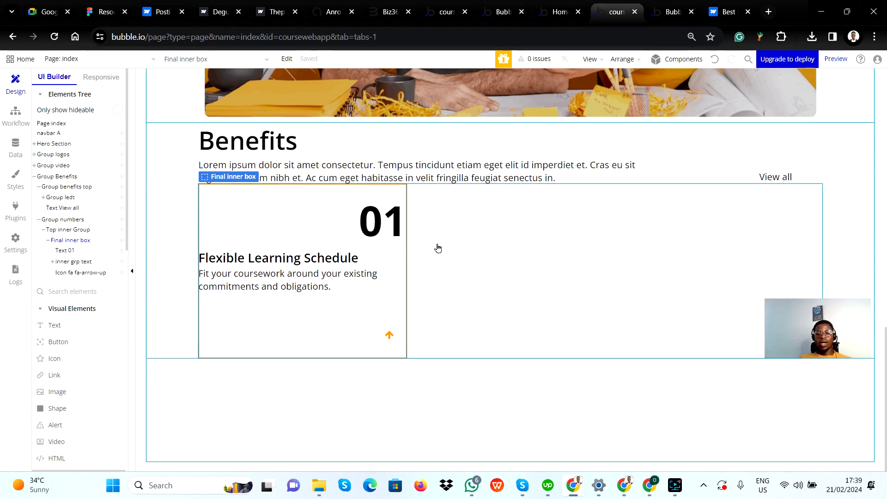
left_click(481, 246)
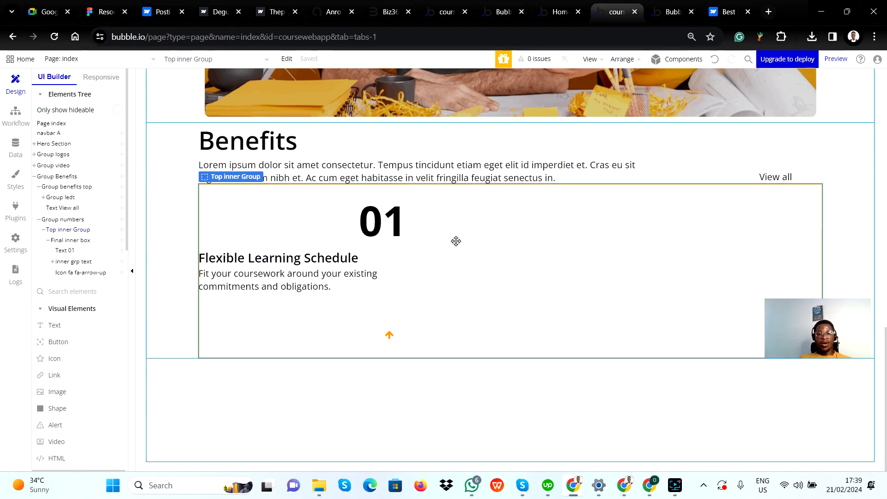
key("alt+Tab")
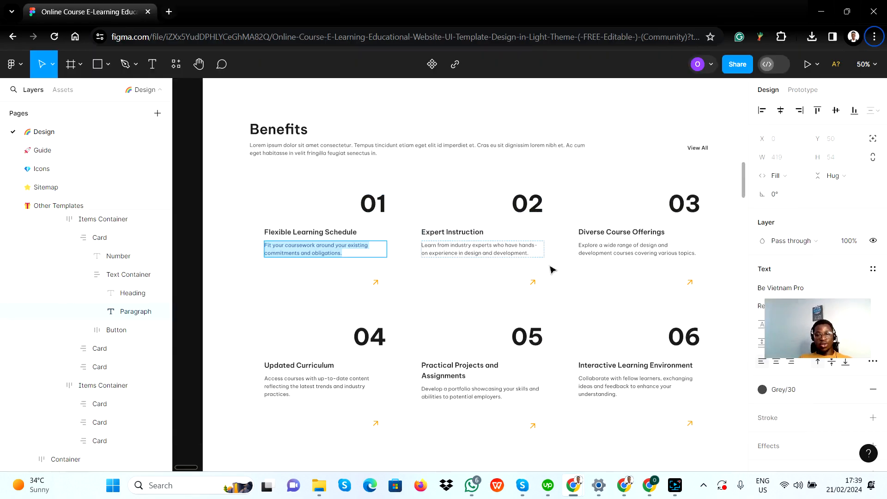
left_click(566, 305)
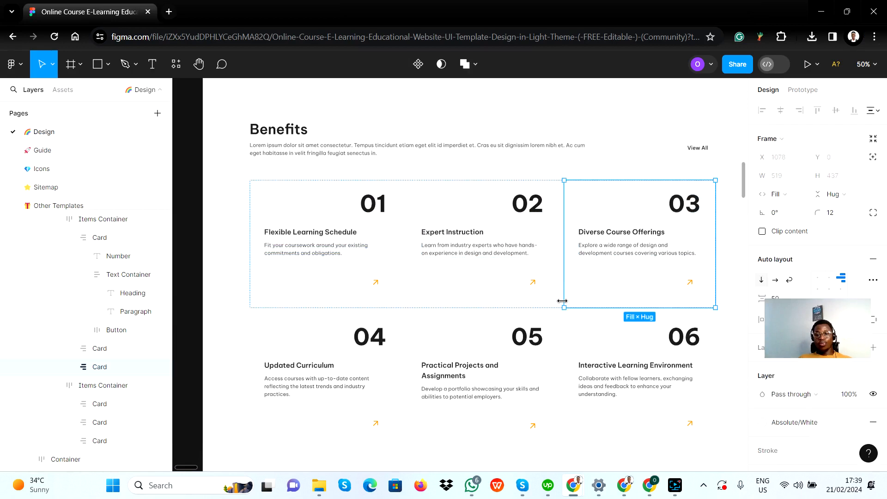
left_click(407, 323)
left_click(405, 297)
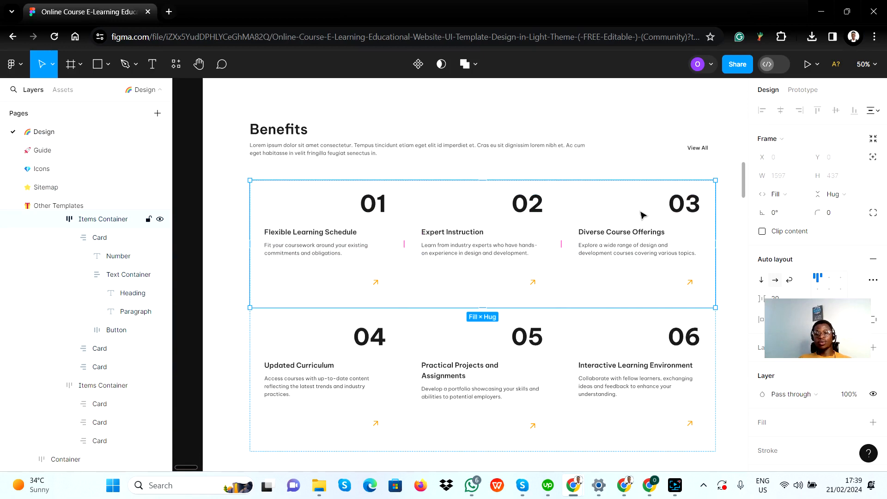
key("alt+Tab")
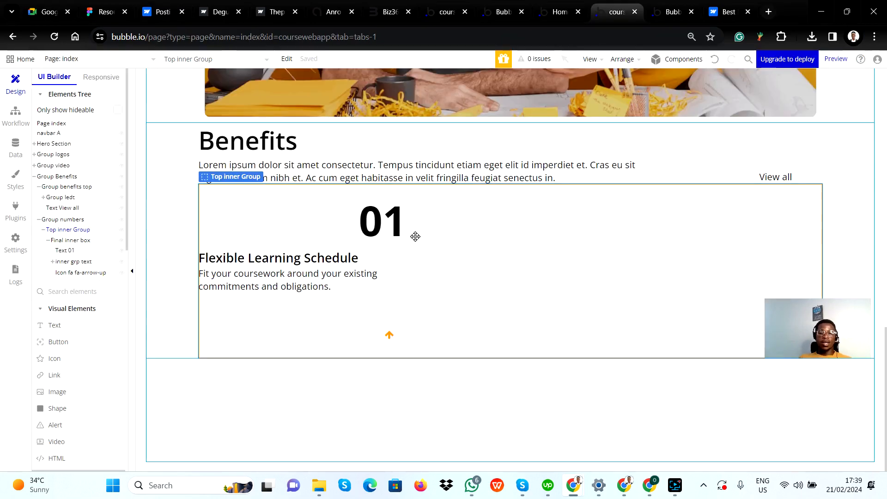
Duplicate Final inner box inside Top inner Group to make a row of three cards, undoing the misplaced extra copy
left_click(305, 215)
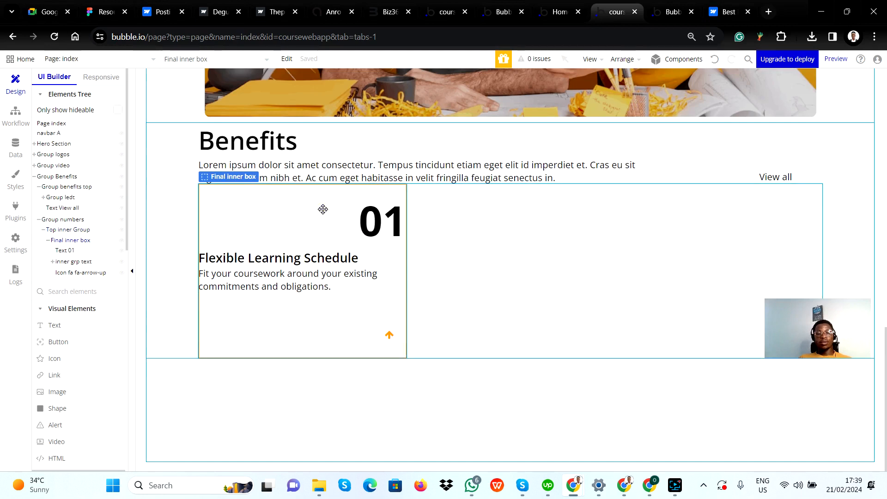
left_click(456, 225)
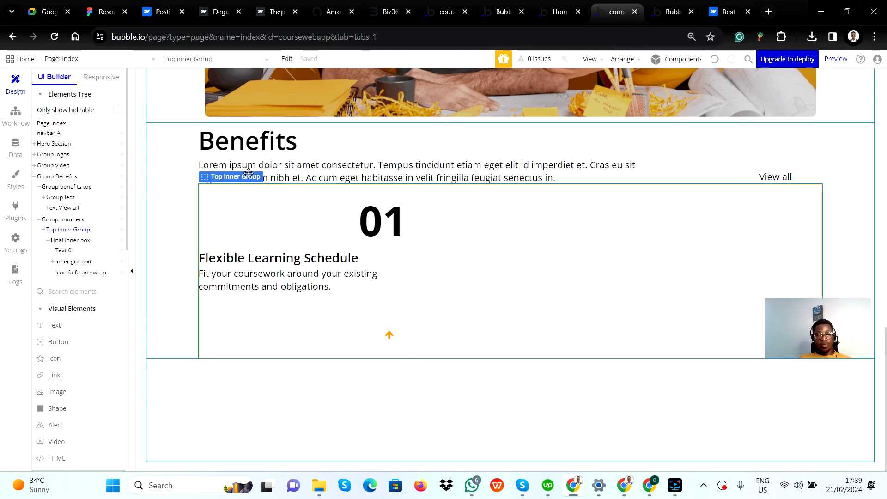
key("ctrl+v")
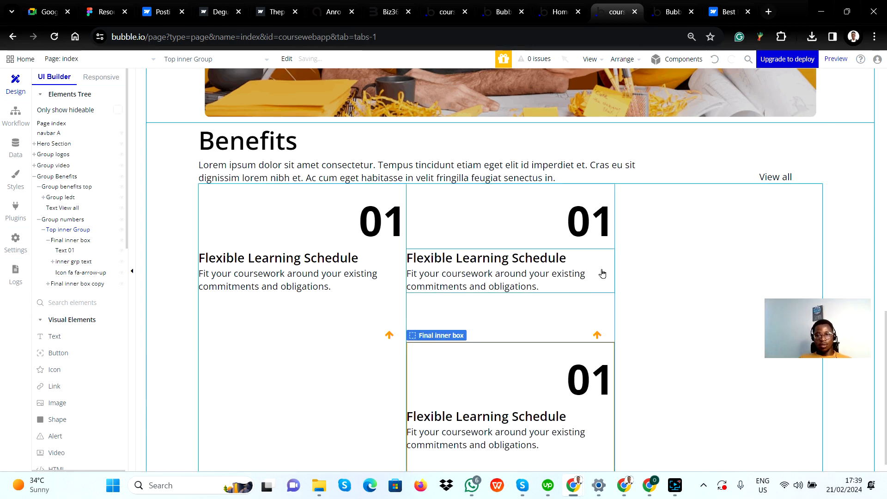
key("ctrl+z")
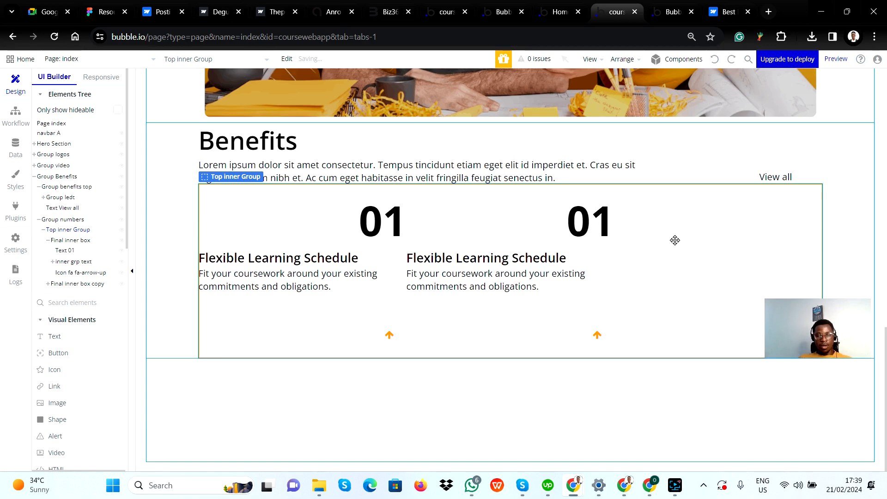
key("ctrl+v")
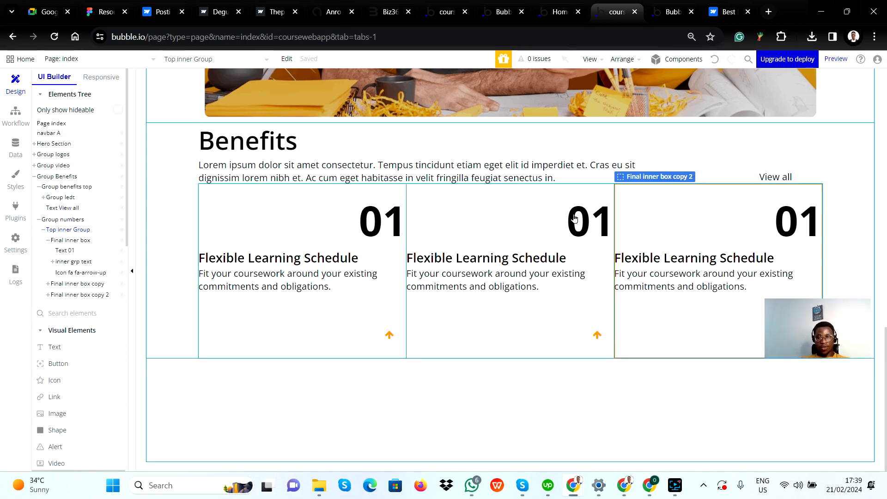
Change the second card's number text to 02
double_click(581, 216)
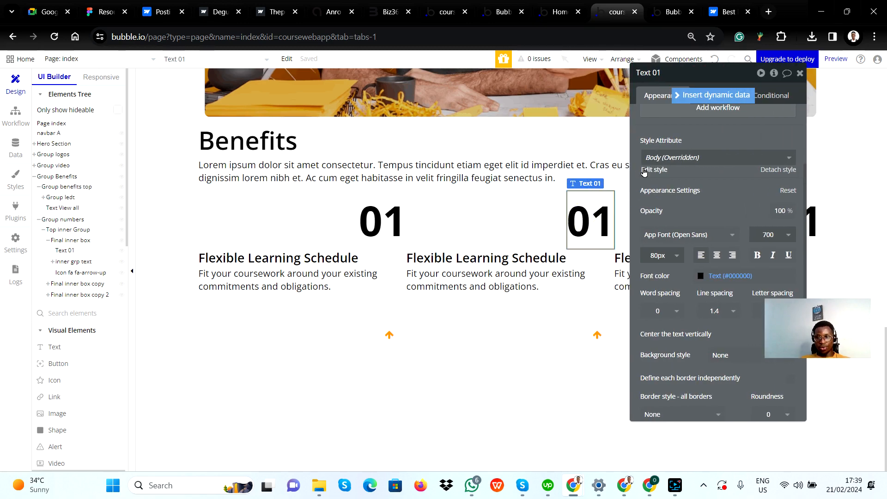
scroll(673, 186, "up", 3)
left_click(672, 122)
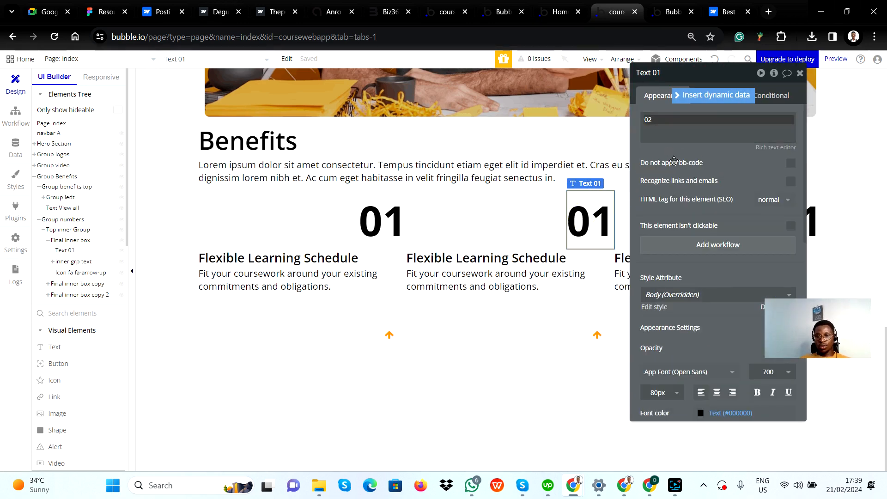
left_click(732, 278)
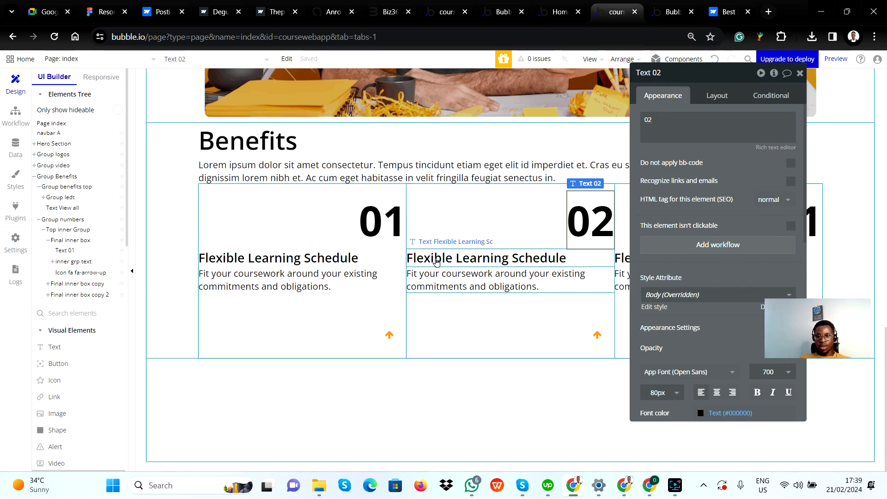
Copy the second card's heading from Figma and replace the matching Bubble heading with "Expert Instruction"
key("alt+Tab")
double_click(434, 234)
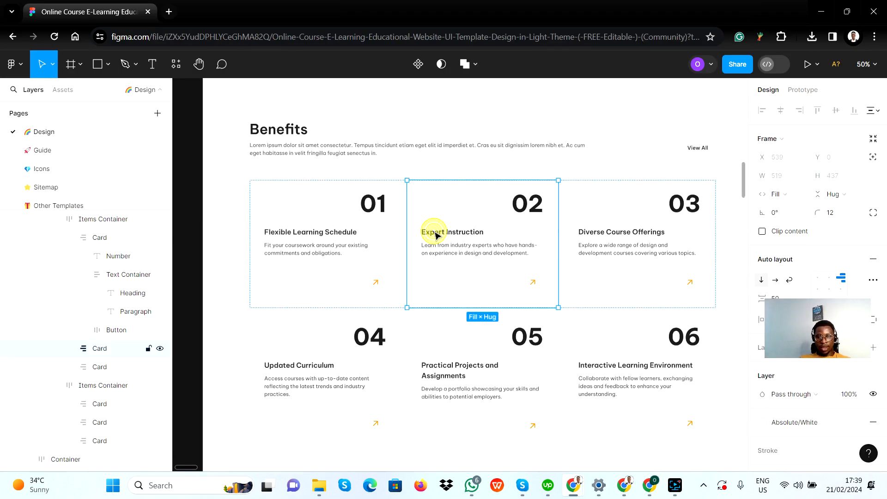
double_click(436, 231)
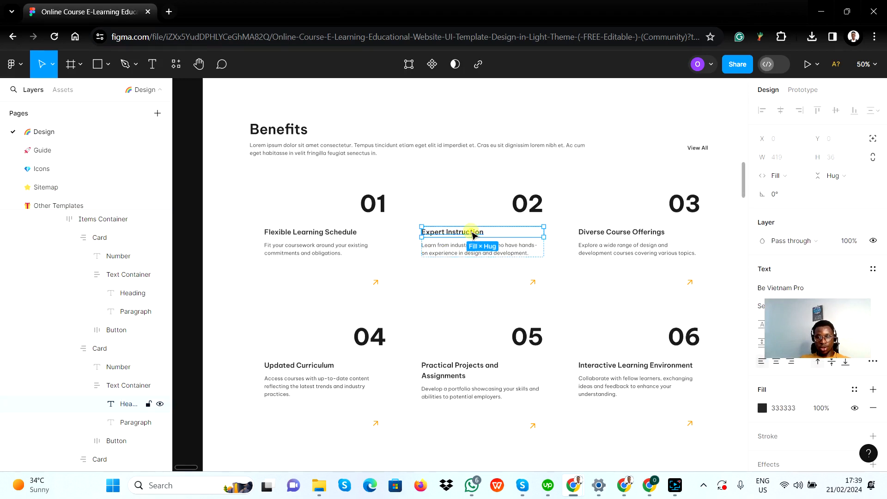
double_click(470, 232)
double_click(471, 231)
key("ctrl+c")
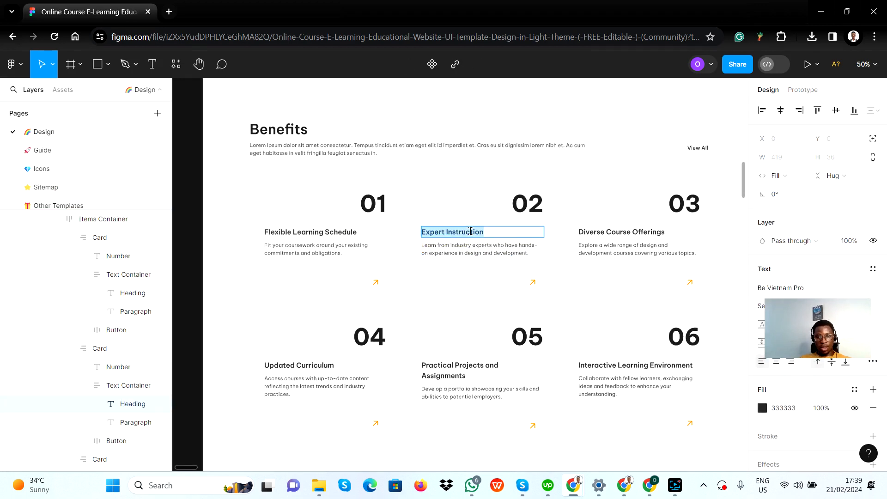
key("alt+Tab")
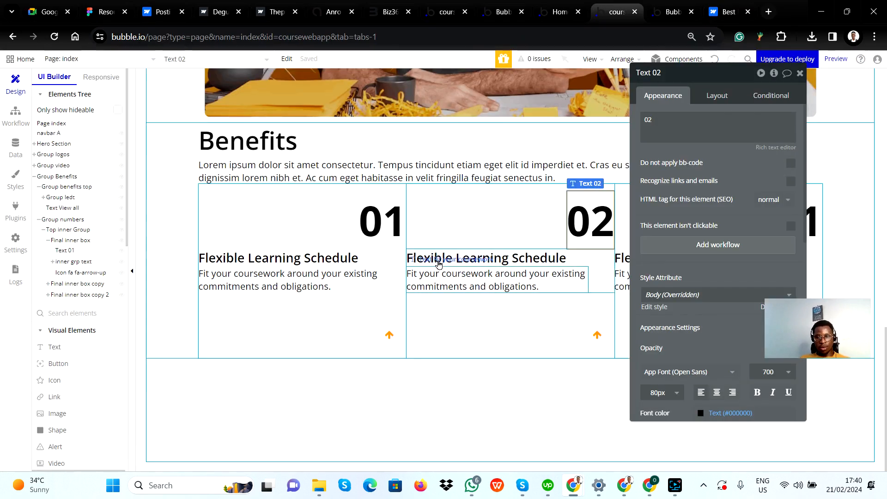
left_click(439, 264)
left_click(513, 253)
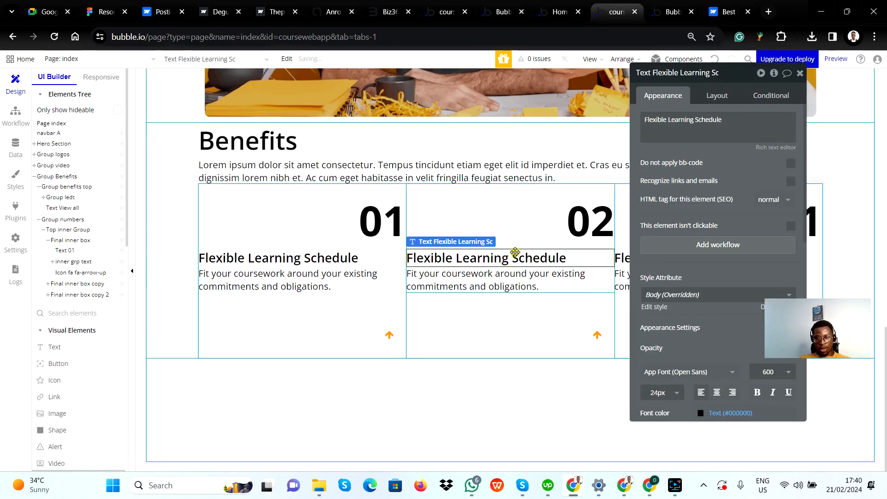
left_click(515, 253)
key("ctrl+v")
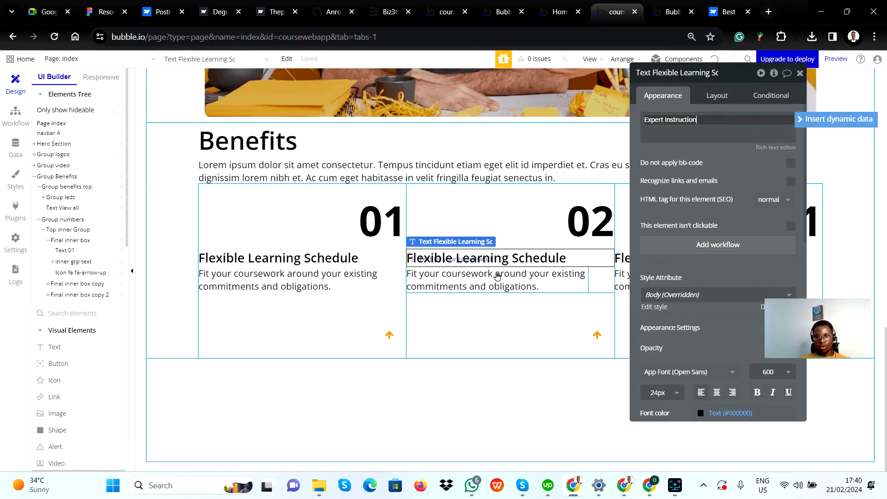
Replace the second card's paragraph with Figma's "Learn from industry experts who have hands-on experience in design and development."
left_click(478, 280)
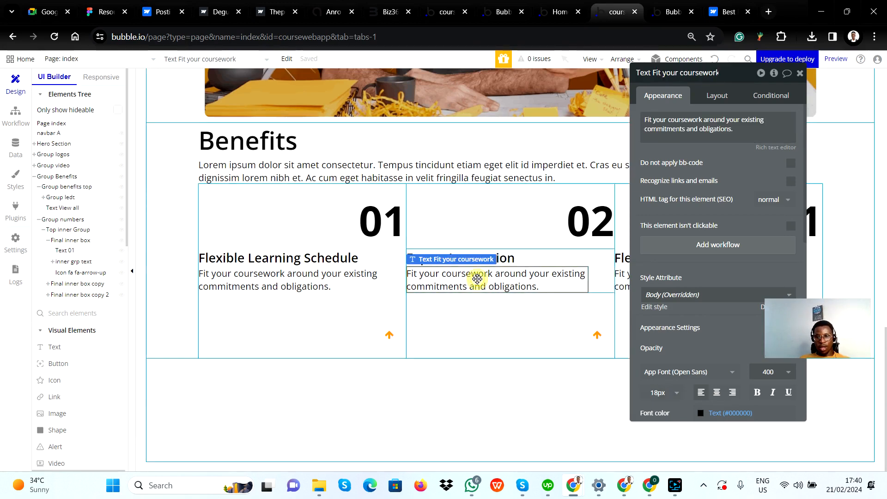
key("alt+Tab")
left_click(451, 252)
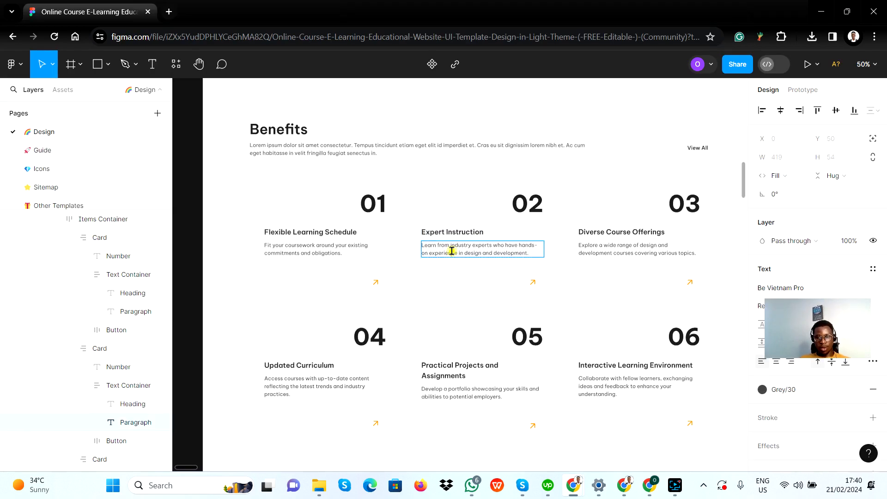
double_click(446, 253)
key("ctrl+a")
key("ctrl+c")
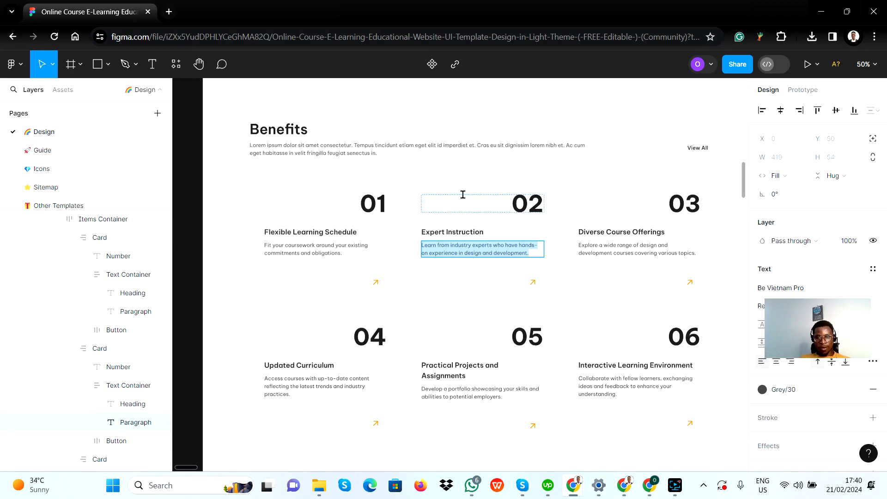
key("alt+Tab")
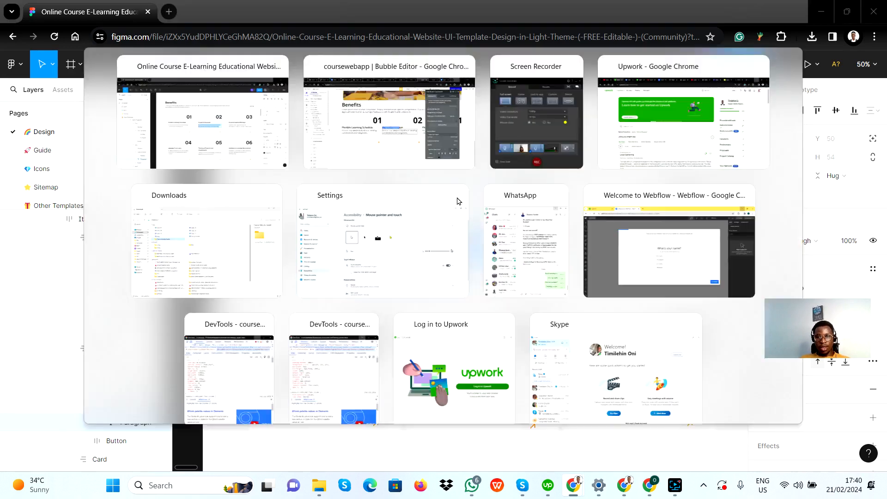
left_click(716, 124)
key("ctrl+a")
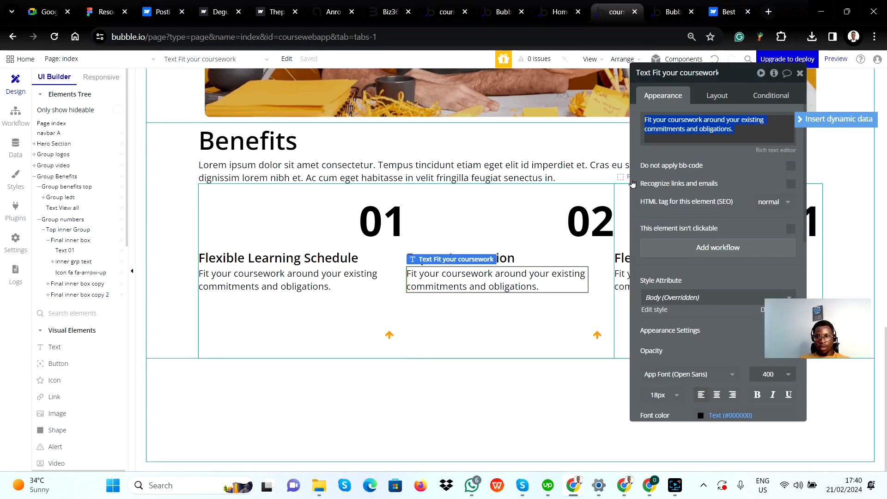
key("ctrl+v")
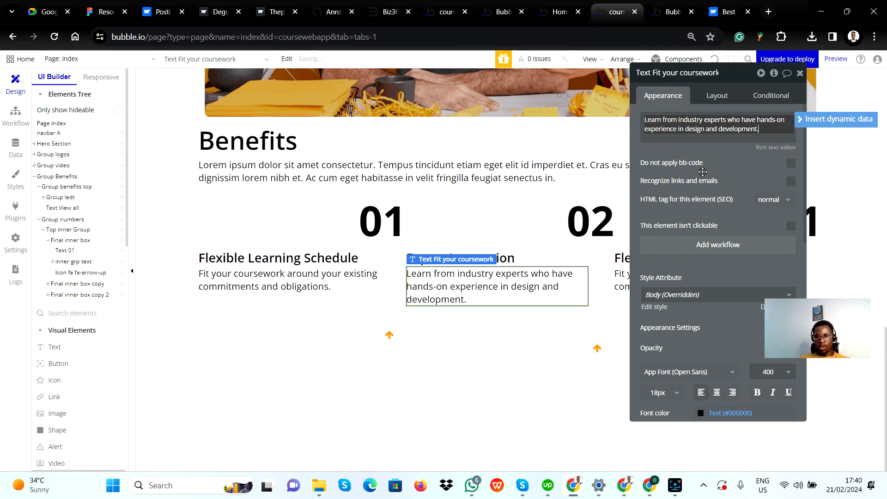
left_click(739, 209)
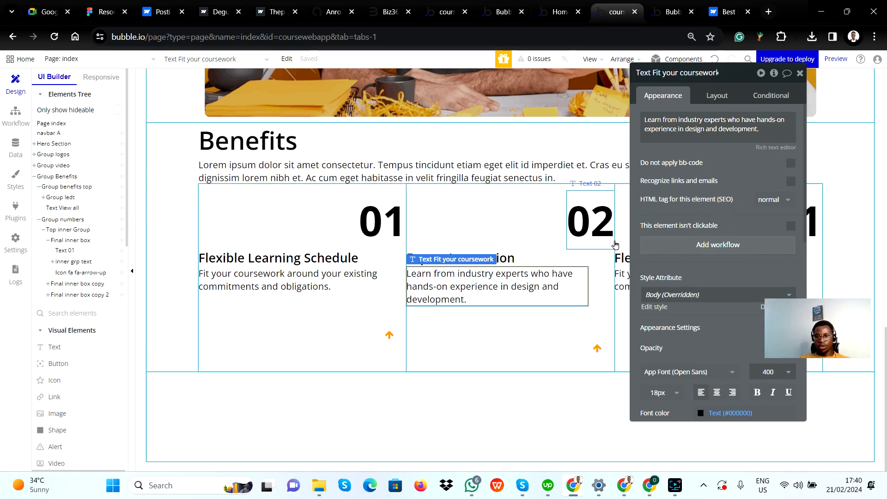
Change the third card's number text to 03
left_click_drag(755, 223, 277, 238)
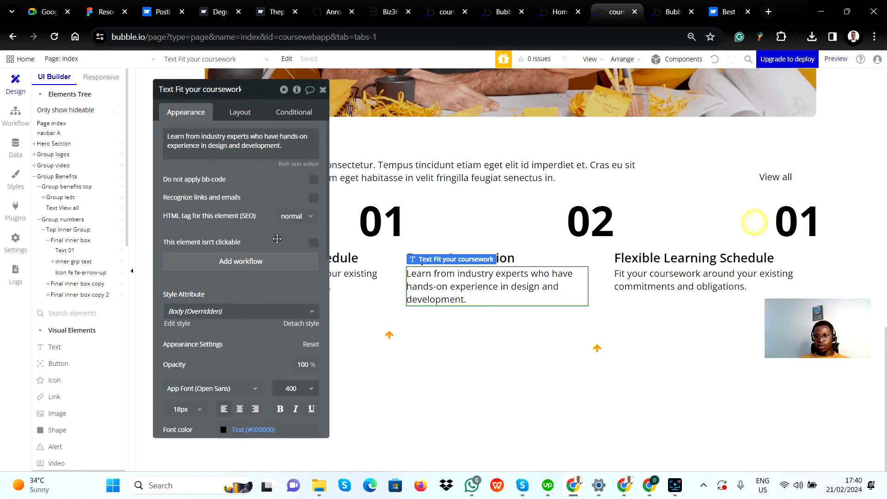
left_click(801, 216)
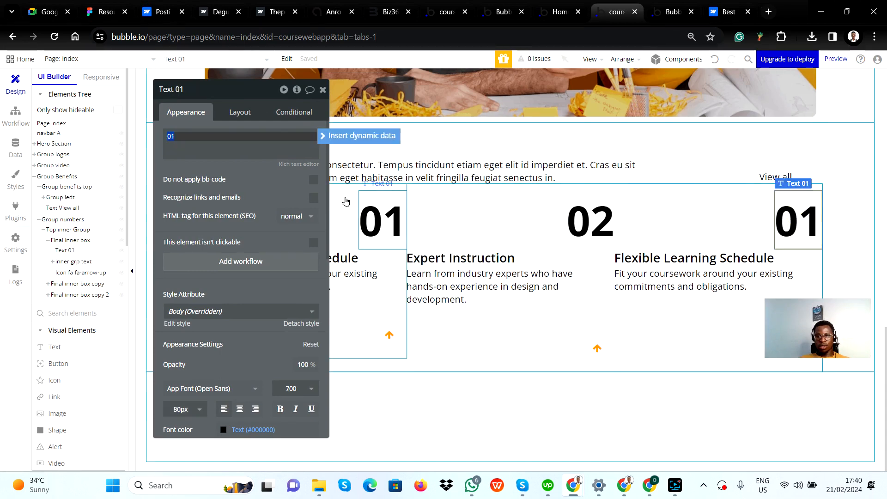
type("03")
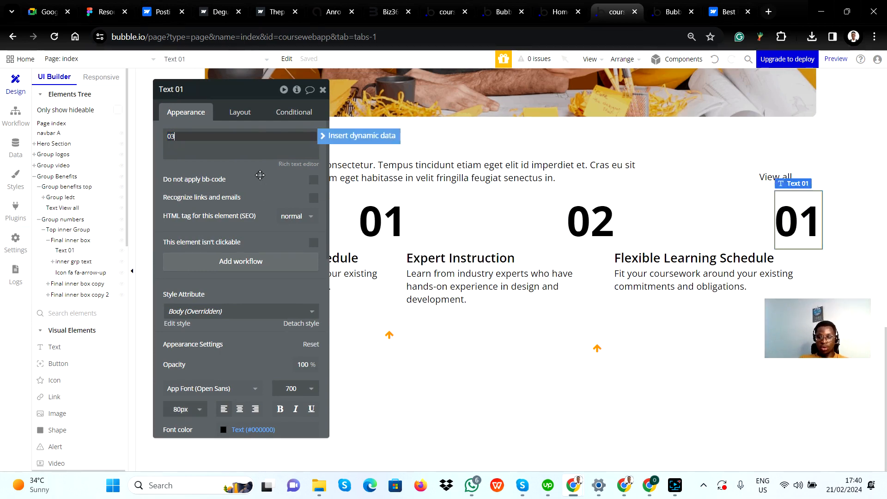
key("Return")
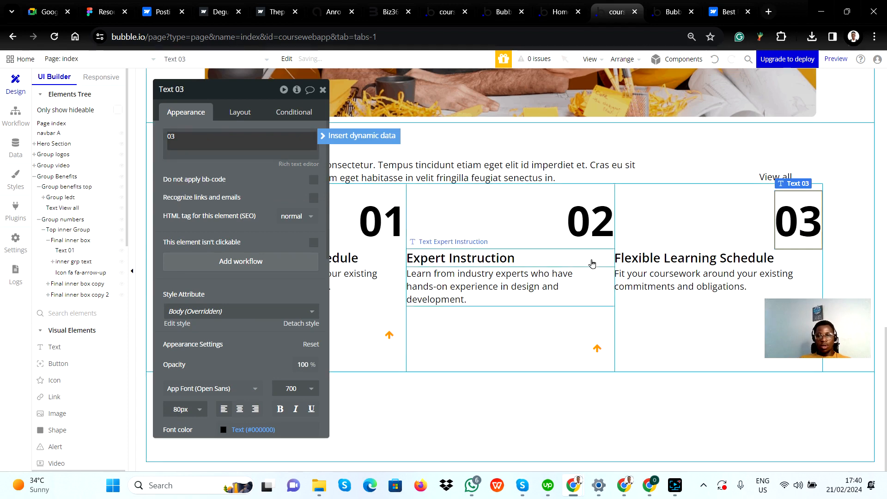
Copy the third card's heading from Figma and replace the matching Bubble heading with "Diverse Course Offerings"
left_click(712, 261)
key("alt+Tab")
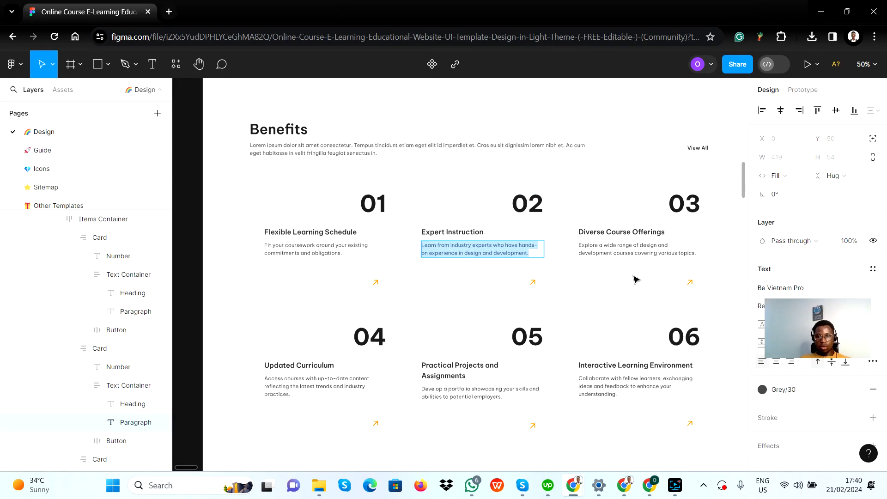
double_click(620, 233)
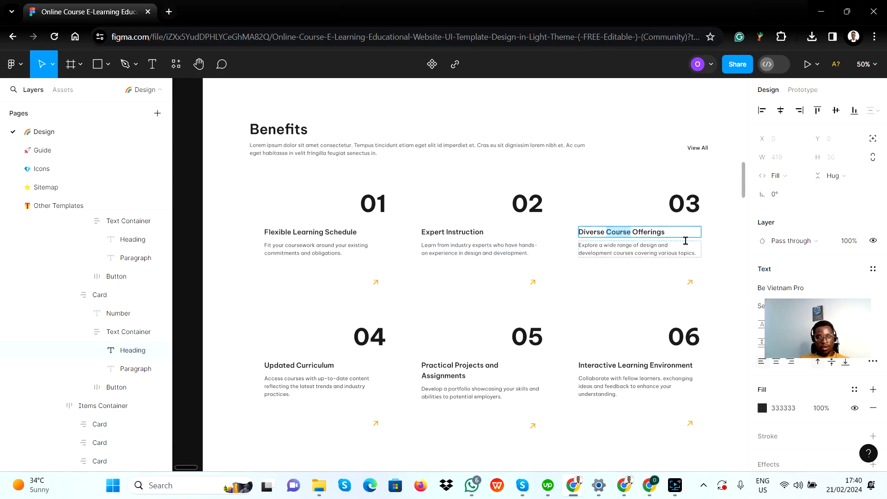
key("ctrl+a")
key("ctrl+c")
key("alt+Tab")
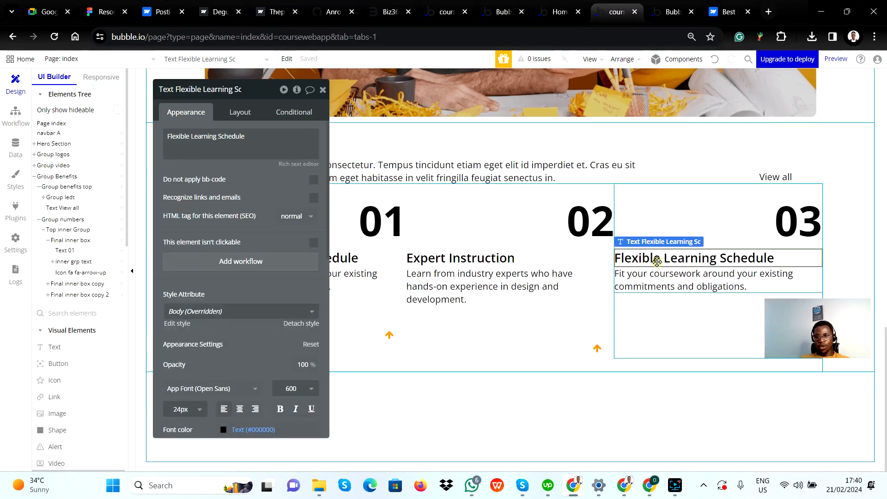
left_click(657, 262)
key("ctrl+v")
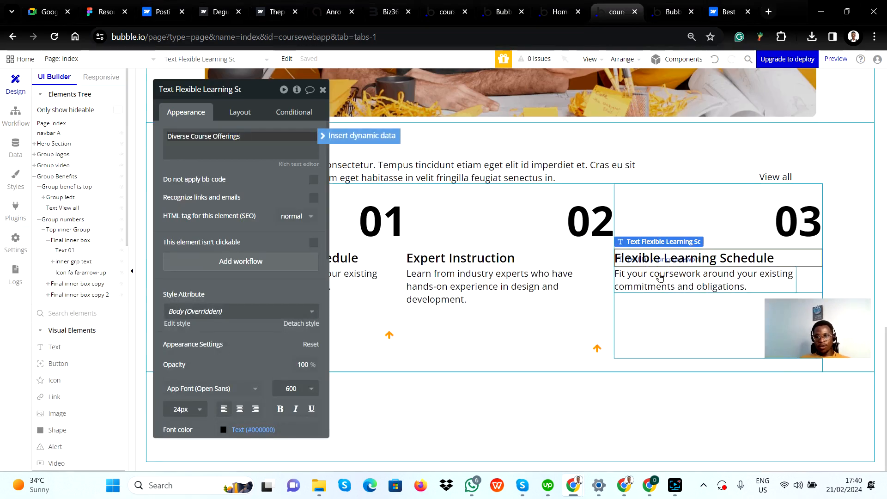
Replace the third card's paragraph with Figma's "Explore a wide range of design and development courses covering various topics."
left_click(654, 282)
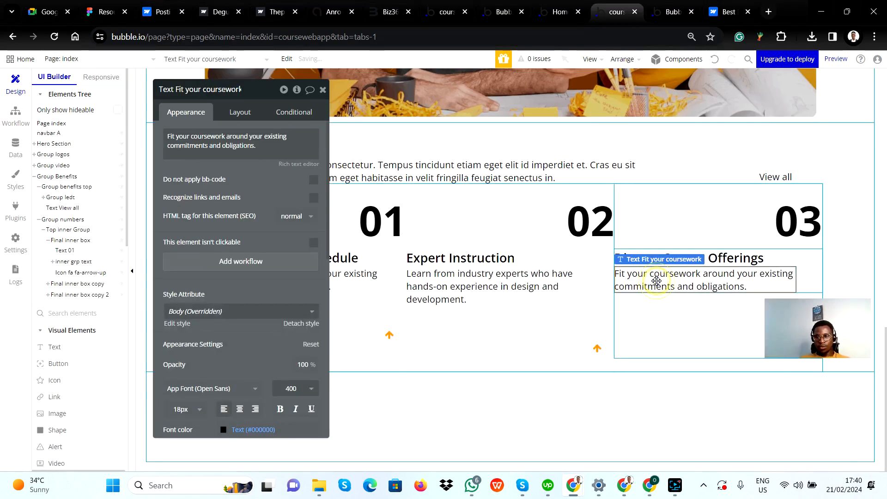
key("alt+Tab")
double_click(620, 251)
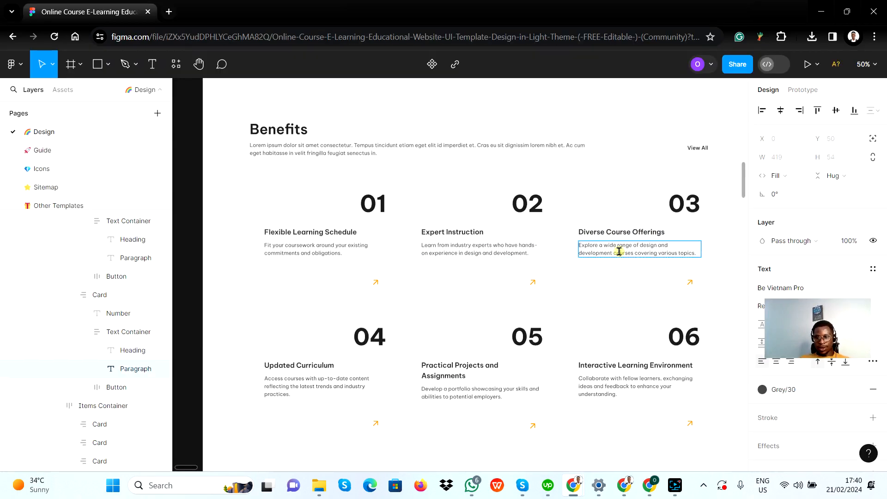
left_click(667, 249)
left_click(667, 249)
key("ctrl+c")
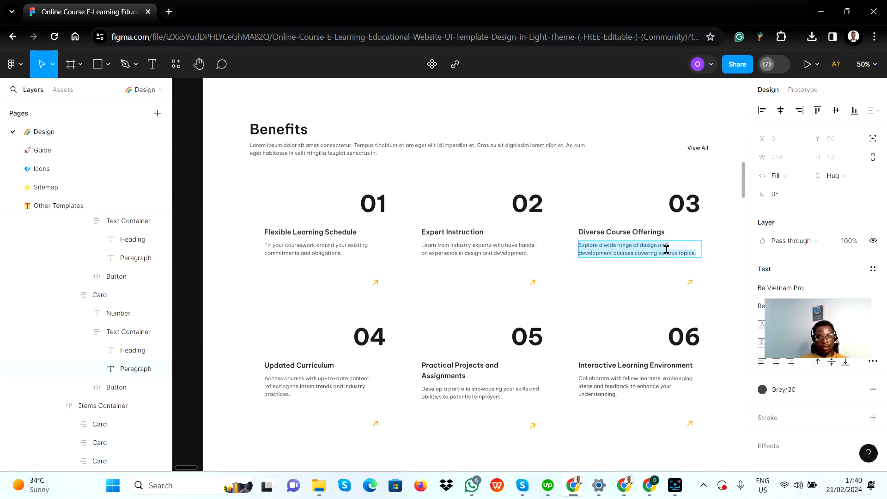
key("alt+Tab")
left_click(661, 281)
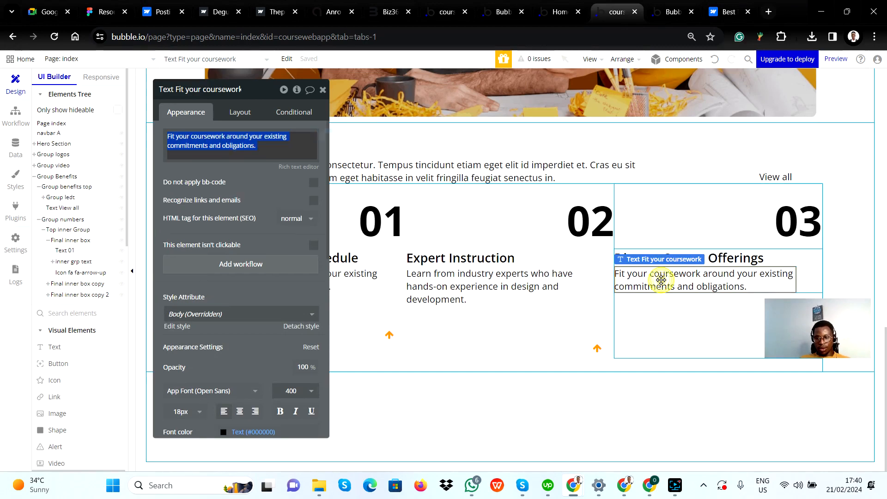
key("ctrl+v")
left_click(276, 233)
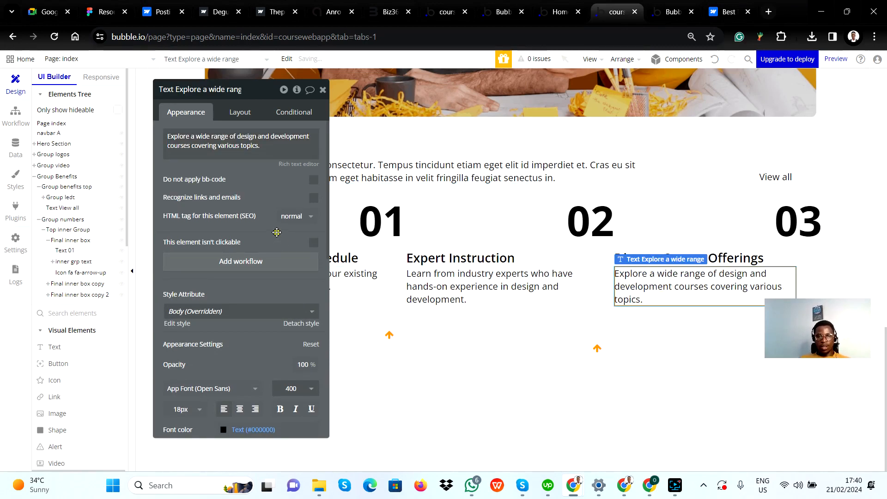
left_click(322, 92)
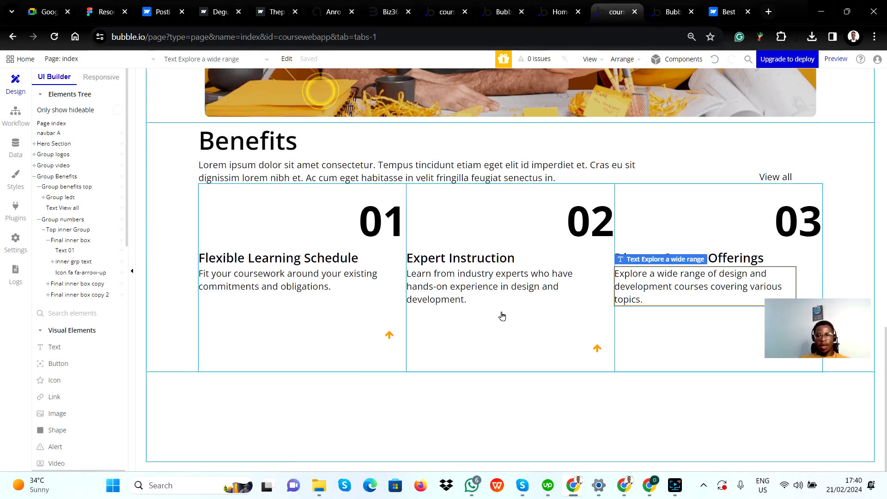
left_click(419, 403)
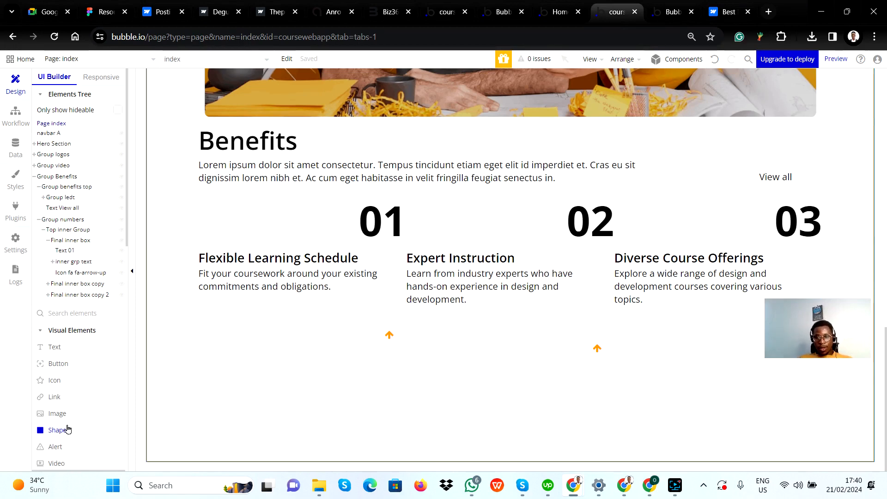
key("alt+Tab")
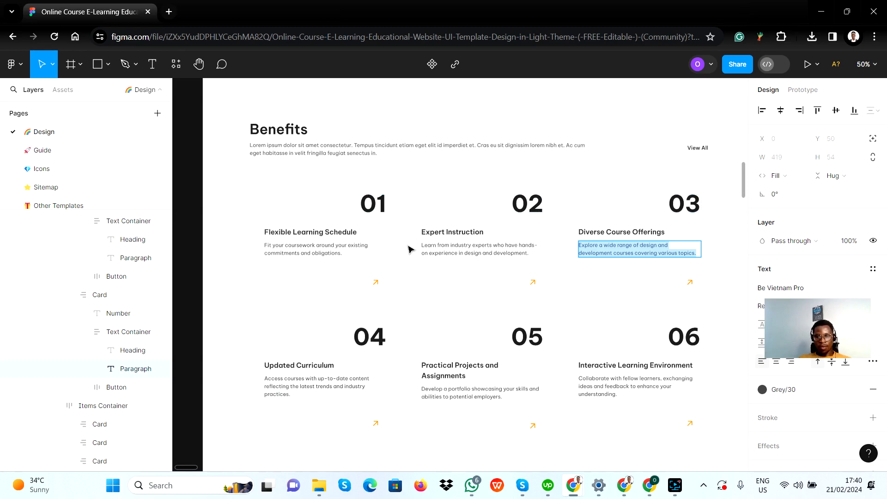
key("alt+Tab")
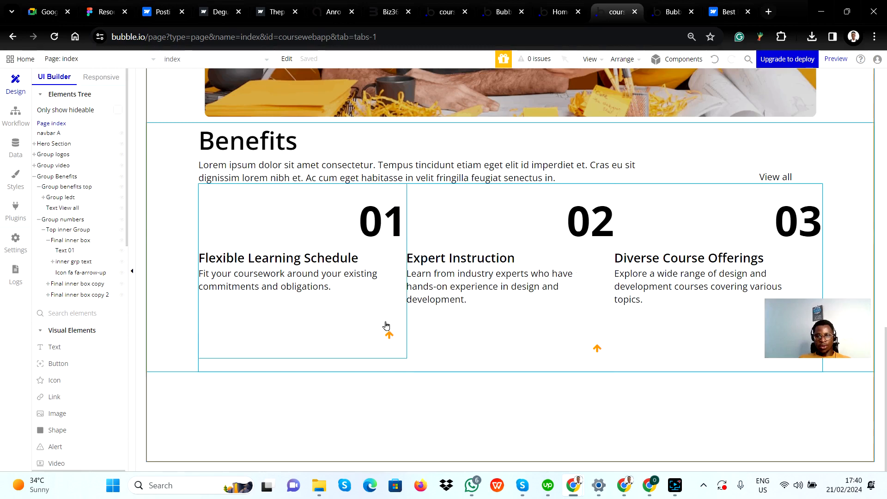
double_click(842, 282)
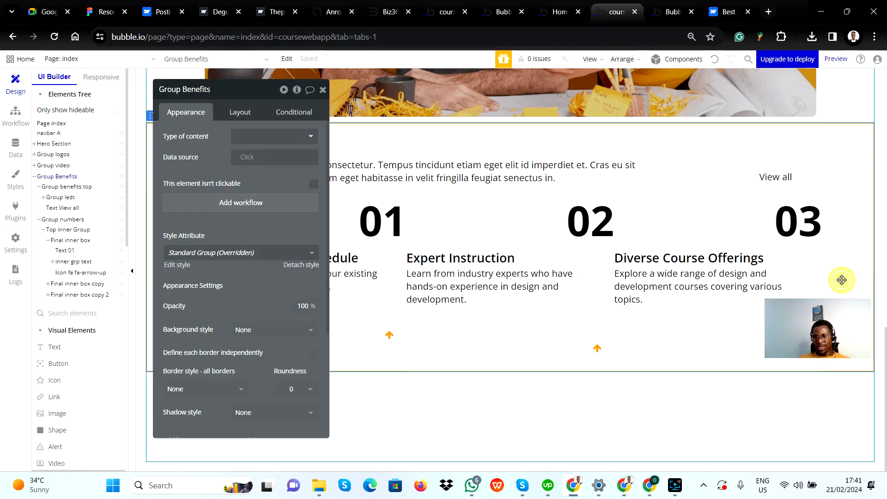
left_click(323, 90)
left_click(629, 196)
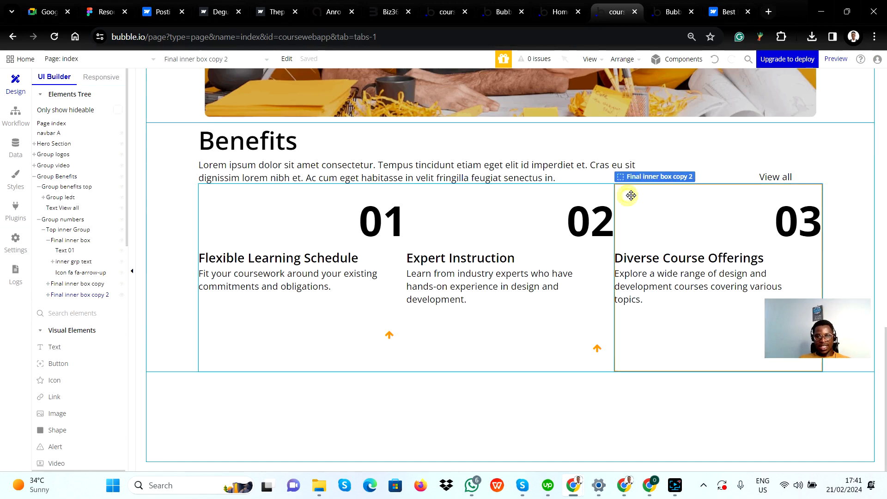
Enable gap spacing between elements on Top inner Group and set its column gap to 30 px
double_click(68, 230)
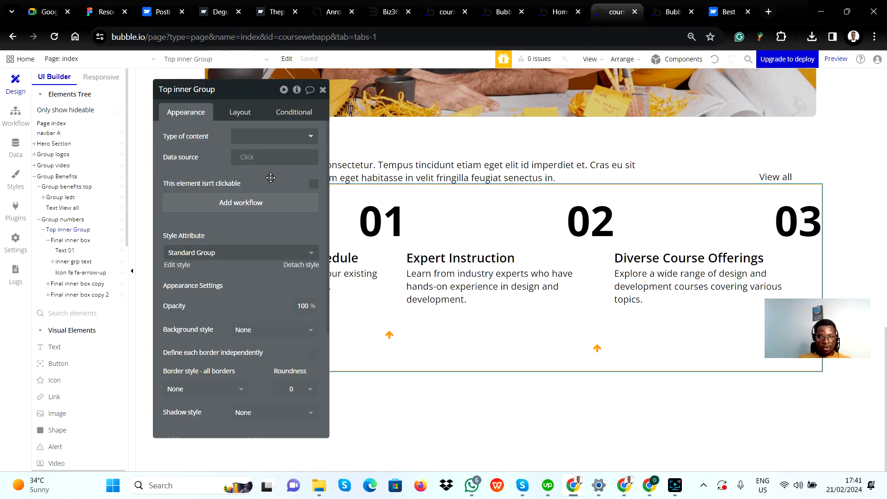
left_click_drag(248, 89, 649, 141)
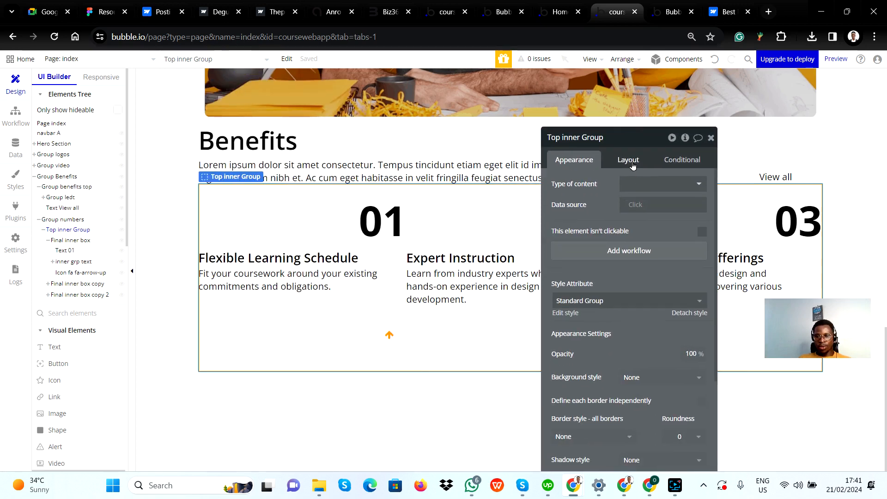
left_click(631, 162)
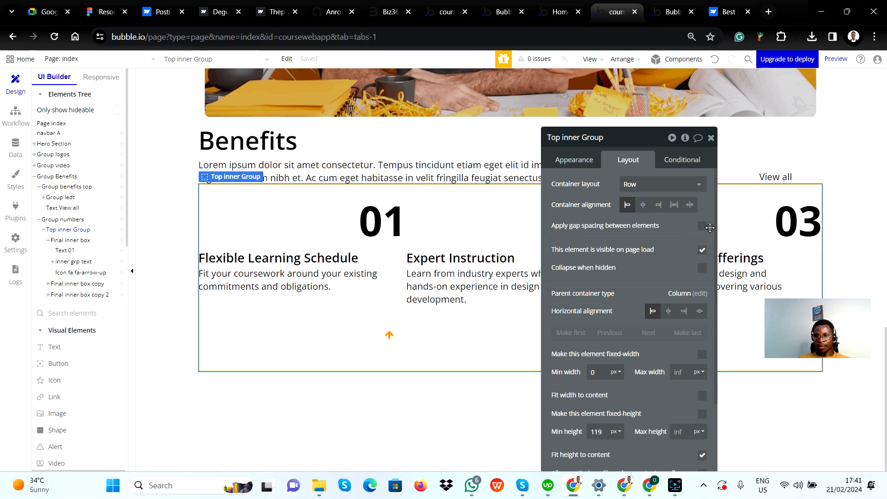
left_click(702, 226)
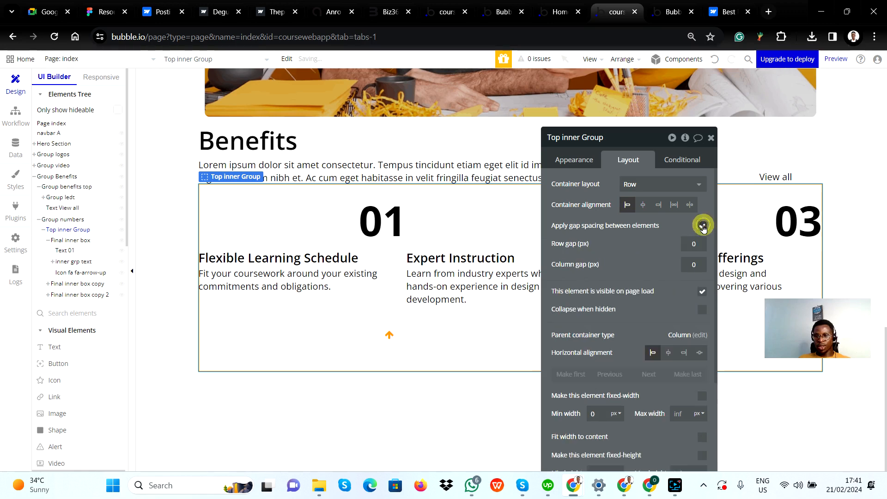
left_click(695, 264)
type("023")
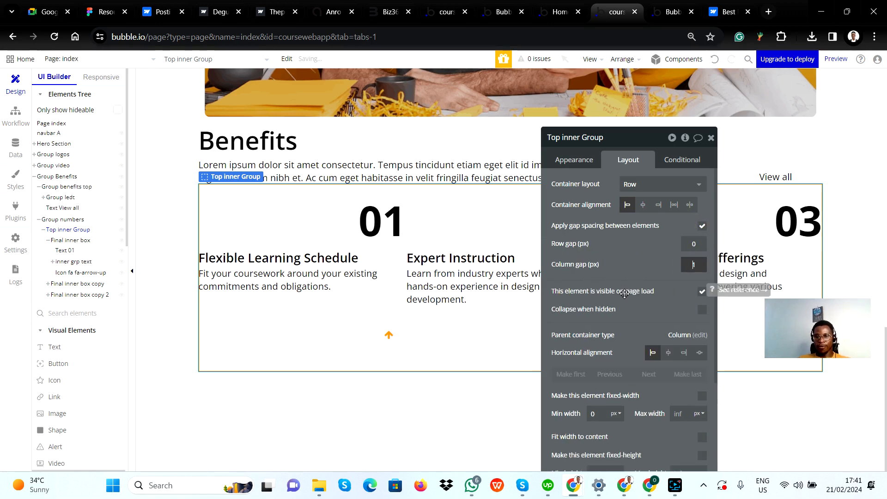
key("BackSpace")
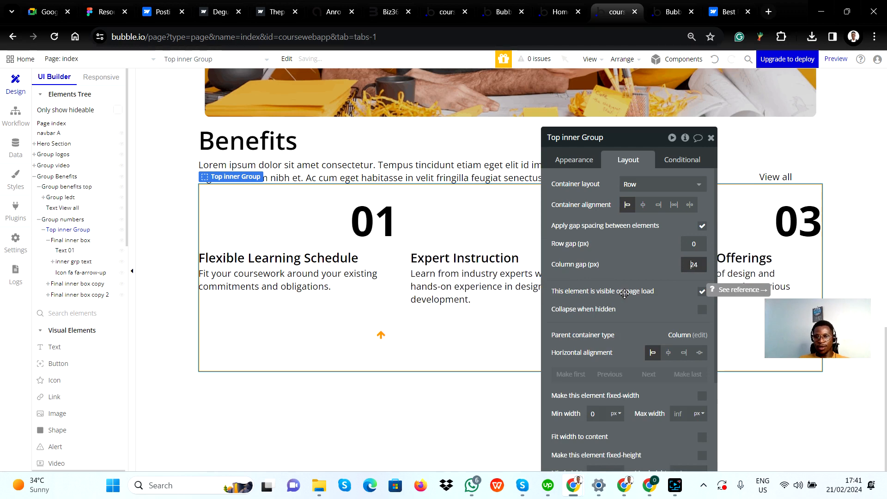
type("5")
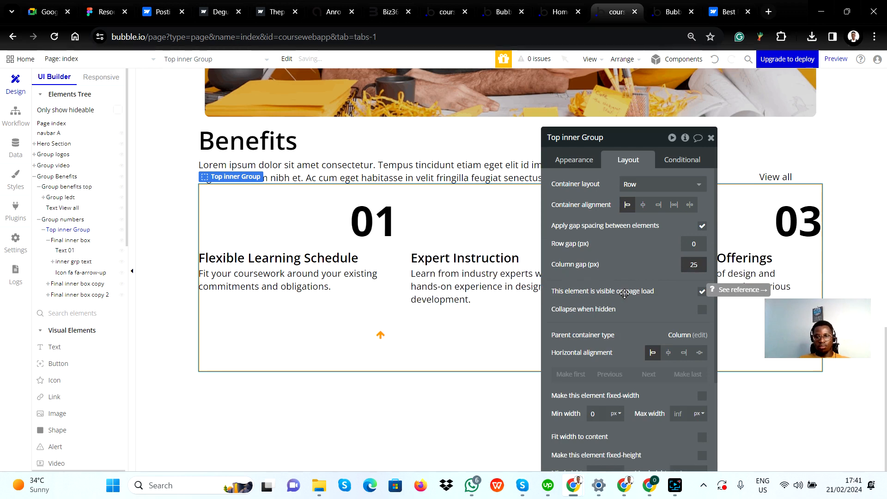
key("Up")
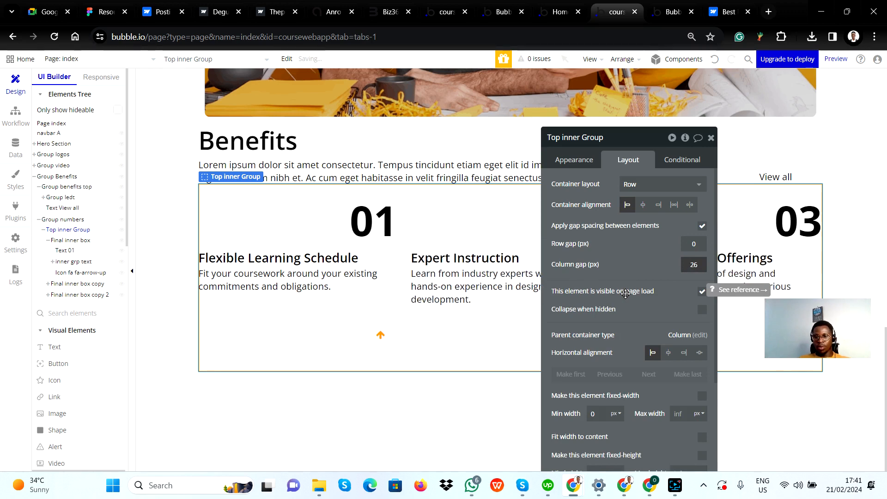
key("Up")
key("Up")
key("Up")
key("Up")
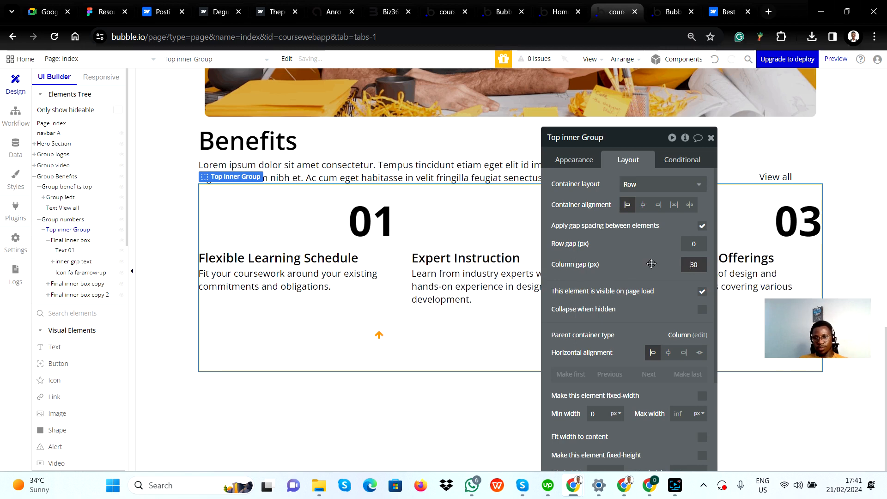
left_click(652, 264)
Compare the spacing of the three-card row in Bubble with the Benefits section in Figma
left_click_drag(642, 138, 365, 218)
key("alt+Tab")
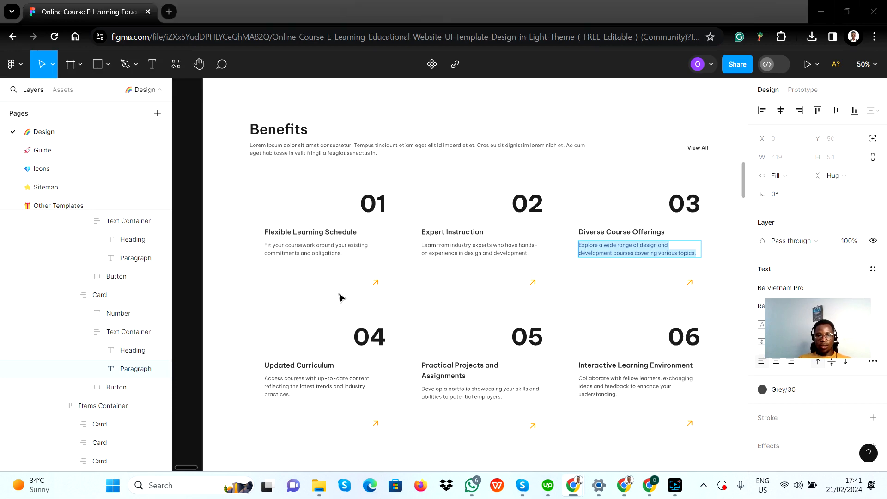
key("alt+Tab")
key("alt+Tab")
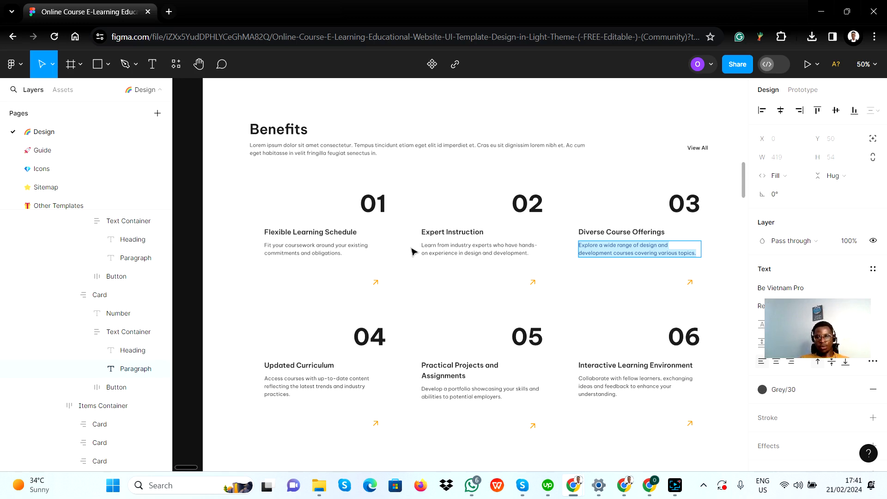
key("alt+Tab")
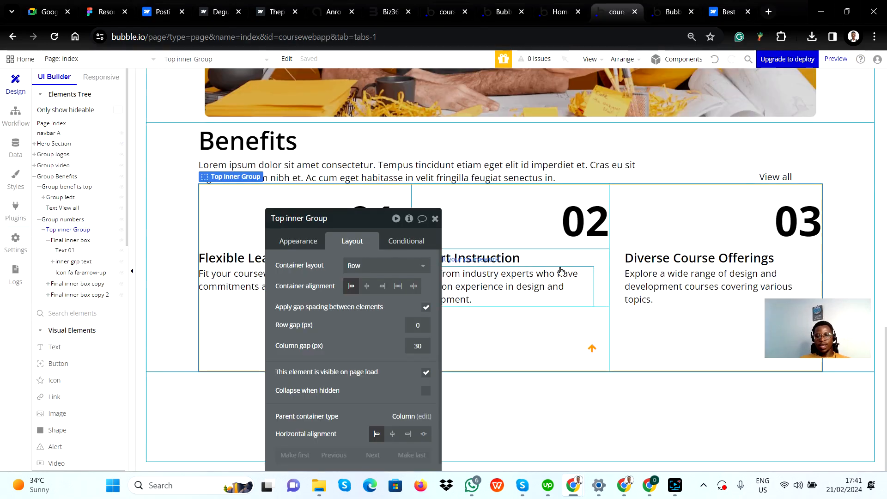
left_click_drag(353, 218, 342, 114)
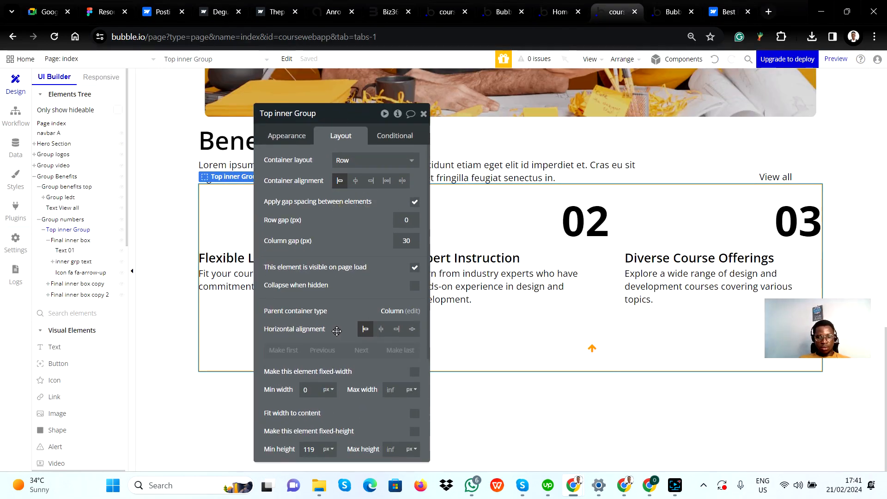